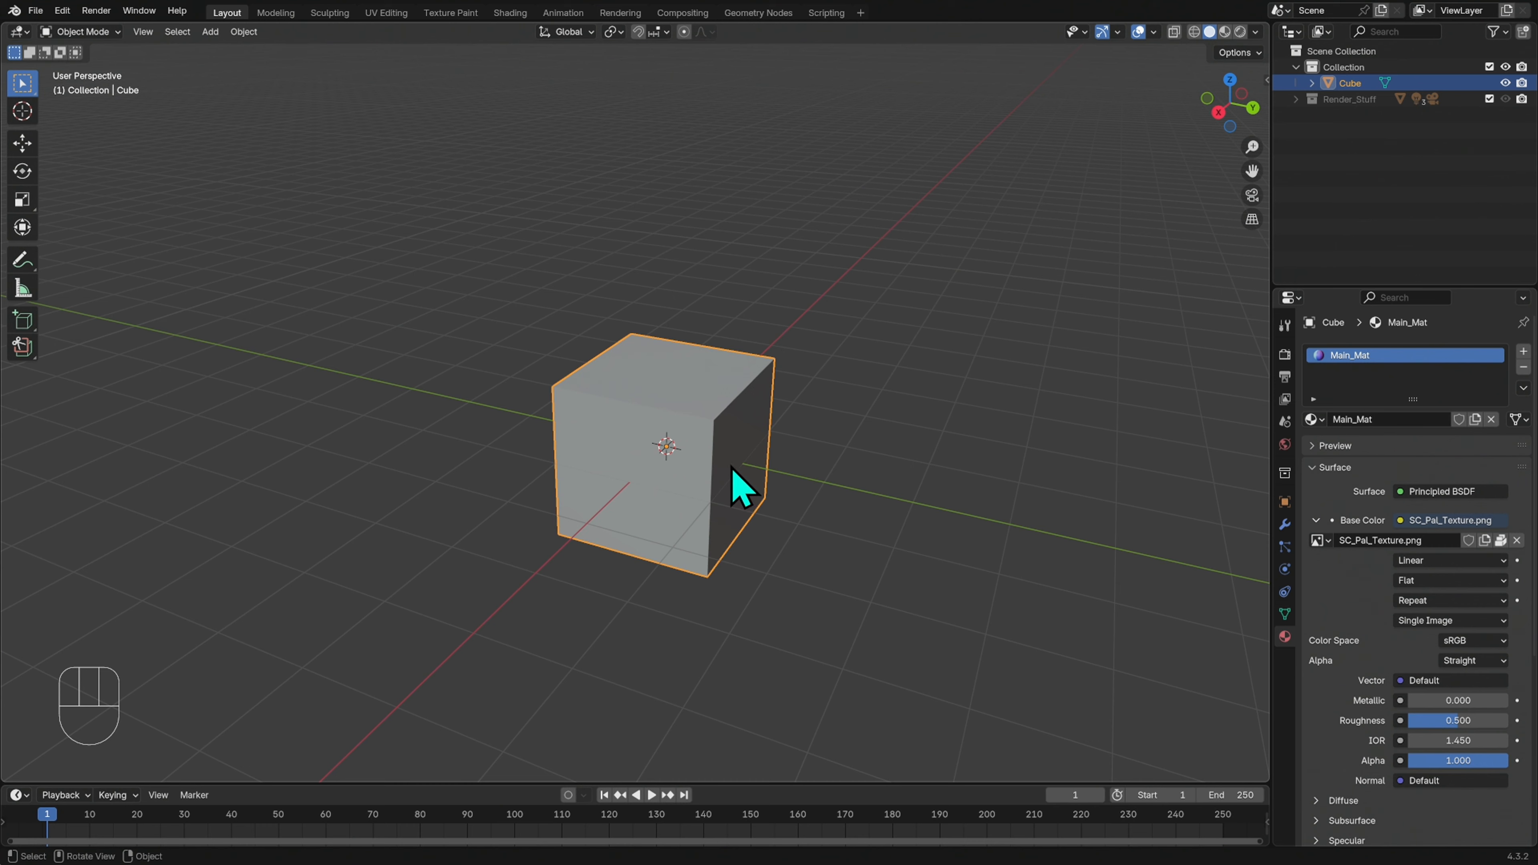
In Edit Mode, scale the cube's mesh to 0.105 on X and Y only, keeping its height, to form a thin post
{"action": "key", "text": "Tab"}
{"action": "middle_click_drag", "start_coordinate": [916, 489], "coordinate": [933, 493]}
{"action": "key", "text": "s"}
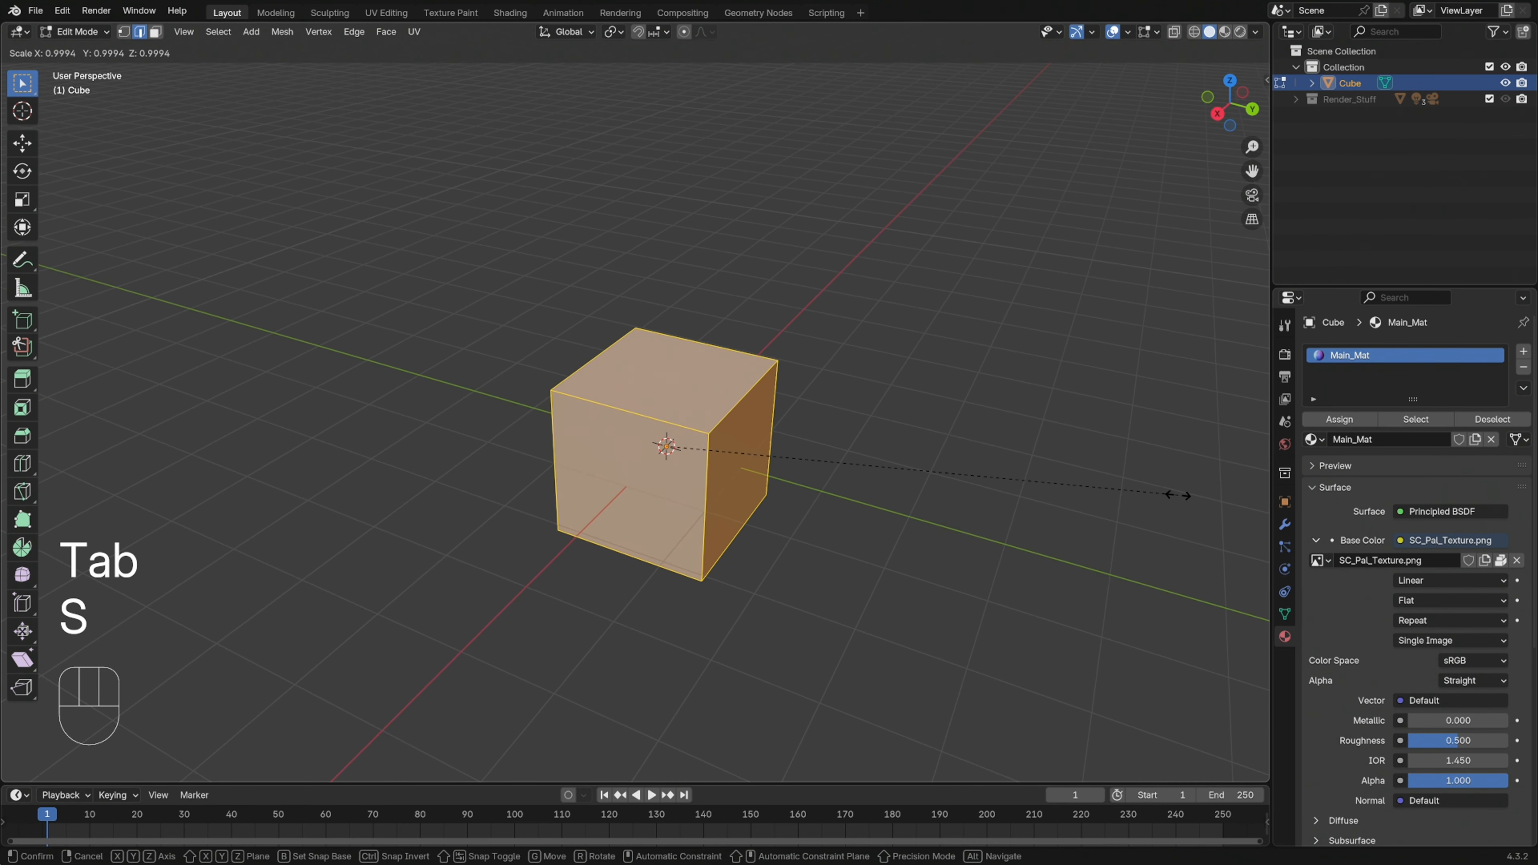
{"action": "key", "text": "shift"}
{"action": "key", "text": "shift+z"}
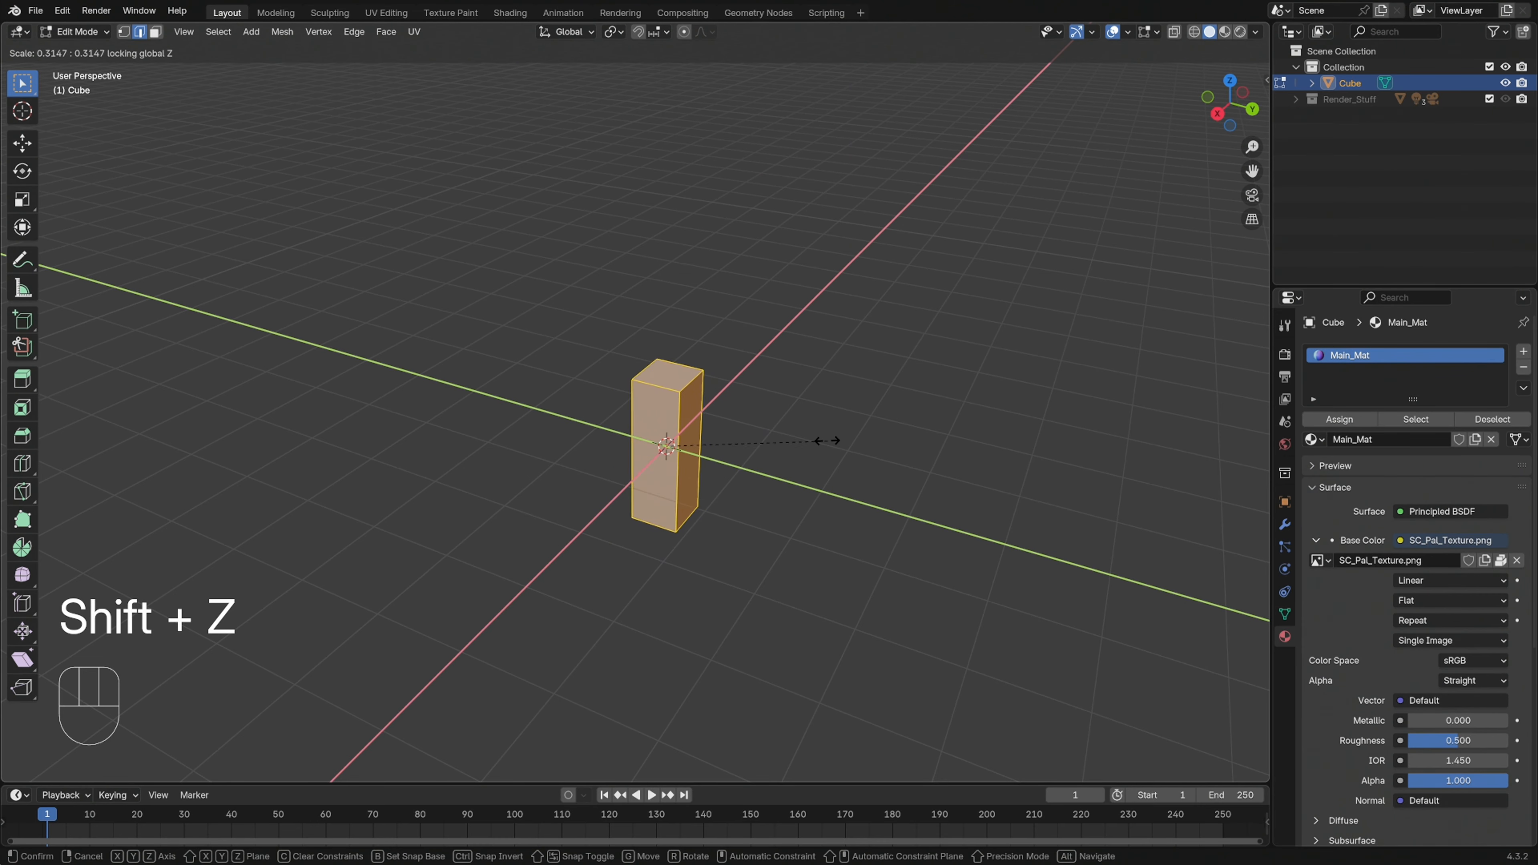
{"action": "left_click", "coordinate": [721, 438]}
{"action": "middle_click_drag", "start_coordinate": [749, 471], "coordinate": [941, 432]}
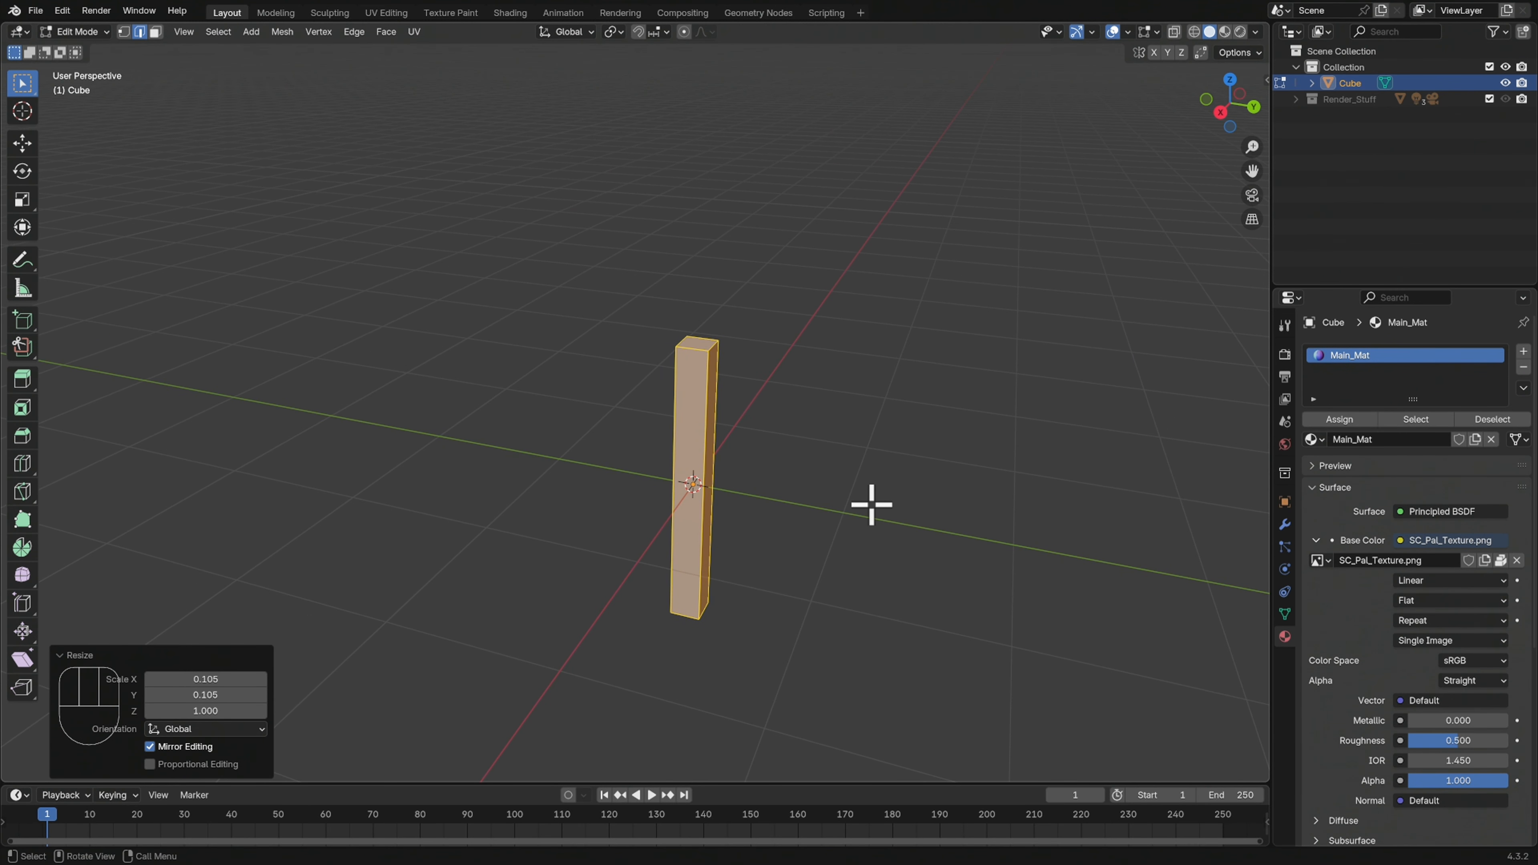
Add two evenly spaced horizontal loop cuts around the post, without sliding them
{"action": "left_click", "coordinate": [887, 496]}
{"action": "middle_click_drag", "start_coordinate": [883, 491], "coordinate": [907, 533]}
{"action": "middle_click_drag", "start_coordinate": [811, 481], "coordinate": [867, 465], "text": "ctrl"}
{"action": "middle_click_drag", "start_coordinate": [928, 526], "coordinate": [923, 528]}
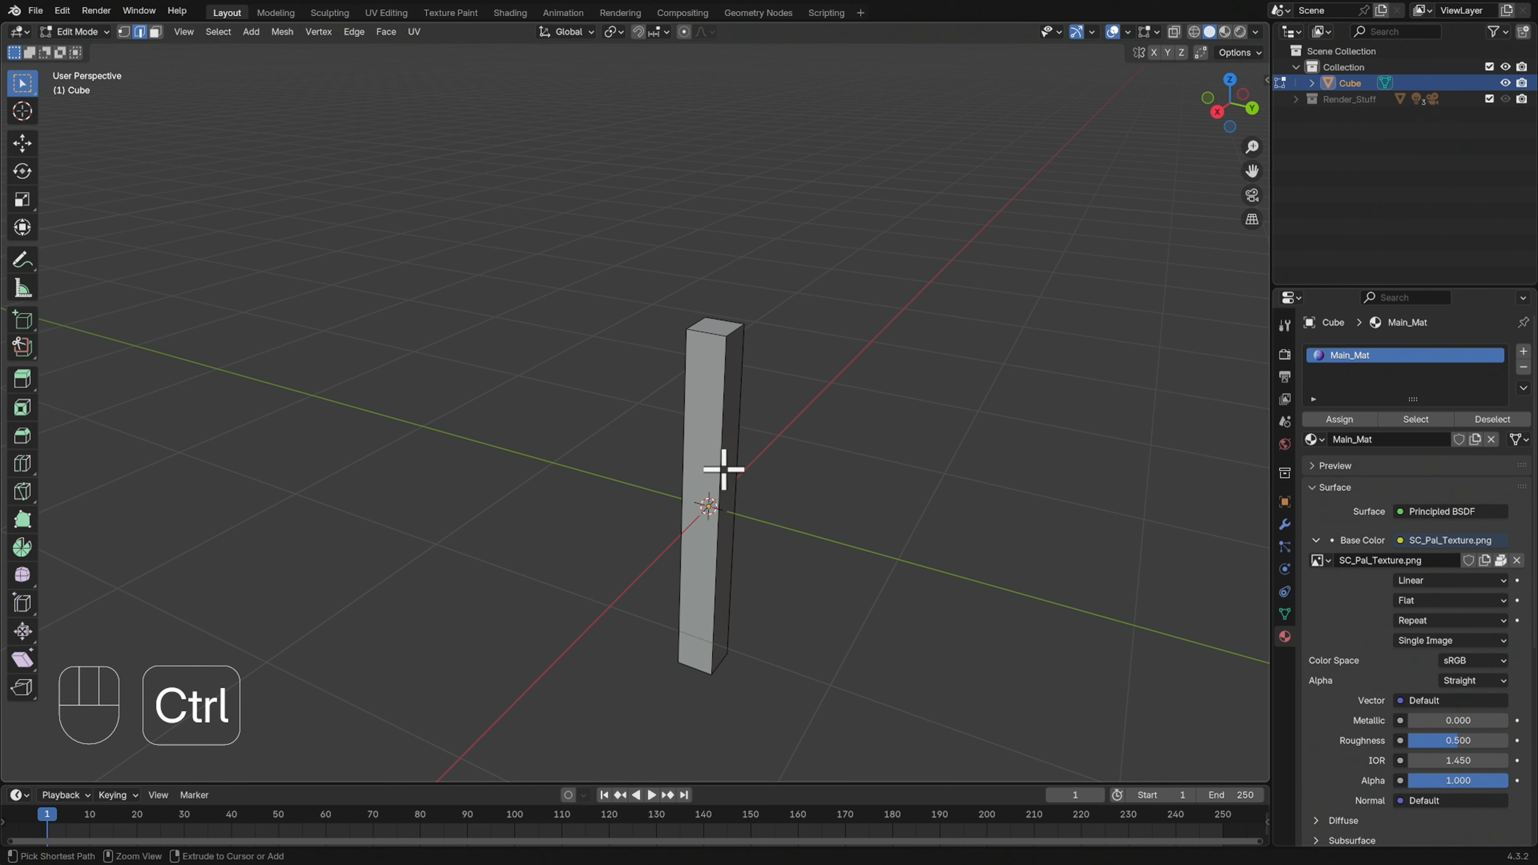
{"action": "key", "text": "ctrl+r"}
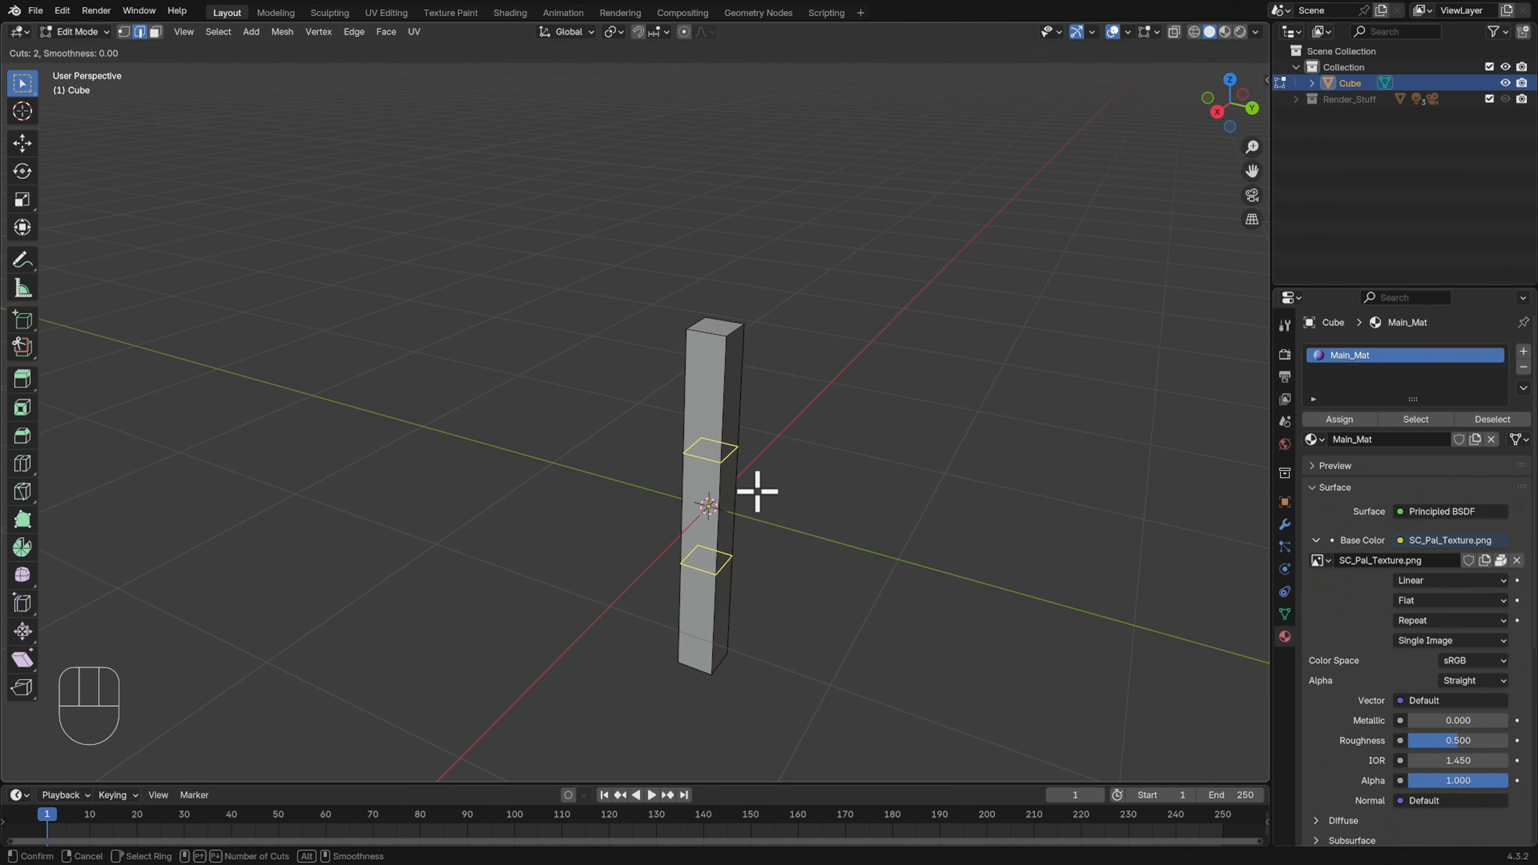
{"action": "left_click", "coordinate": [726, 485]}
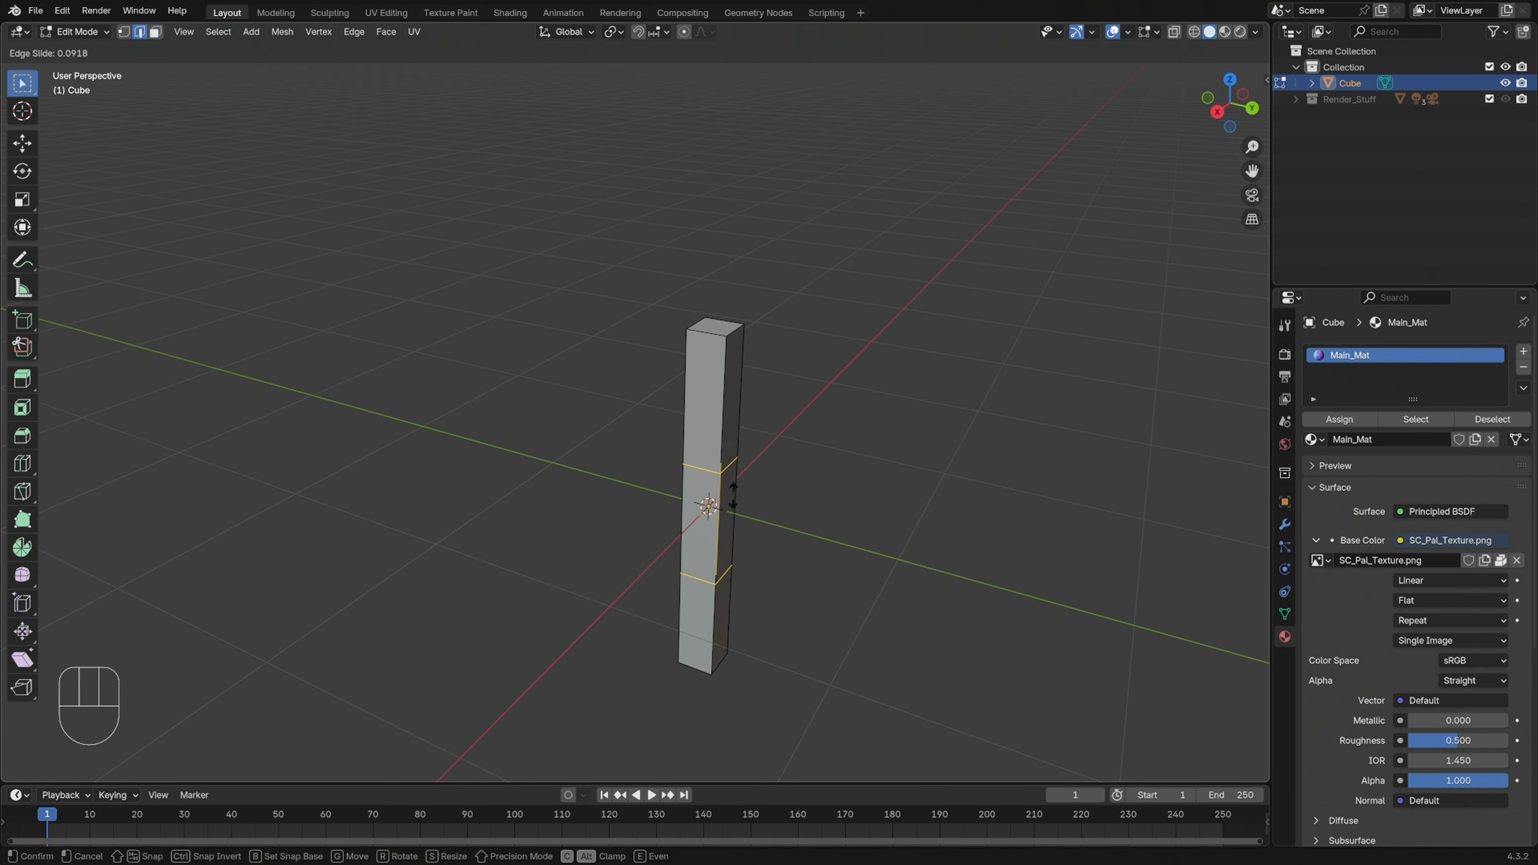
{"action": "right_click", "coordinate": [733, 496]}
Select the four vertical corner edge loops of the post
{"action": "middle_click_drag", "start_coordinate": [837, 509], "coordinate": [905, 494]}
{"action": "middle_click_drag", "start_coordinate": [768, 440], "coordinate": [1012, 502]}
{"action": "mouse_move", "coordinate": [900, 448]}
{"action": "middle_mouse_down"}
{"action": "mouse_move", "coordinate": [934, 426]}
{"action": "mouse_move", "coordinate": [948, 471]}
{"action": "mouse_move", "coordinate": [913, 485]}
{"action": "mouse_move", "coordinate": [928, 475]}
{"action": "mouse_move", "coordinate": [881, 436]}
{"action": "mouse_move", "coordinate": [920, 433]}
{"action": "mouse_move", "coordinate": [914, 460]}
{"action": "middle_mouse_up"}
{"action": "mouse_move", "coordinate": [851, 501]}
{"action": "middle_mouse_down"}
{"action": "mouse_move", "coordinate": [848, 481]}
{"action": "mouse_move", "coordinate": [855, 502]}
{"action": "mouse_move", "coordinate": [843, 494]}
{"action": "middle_mouse_up"}
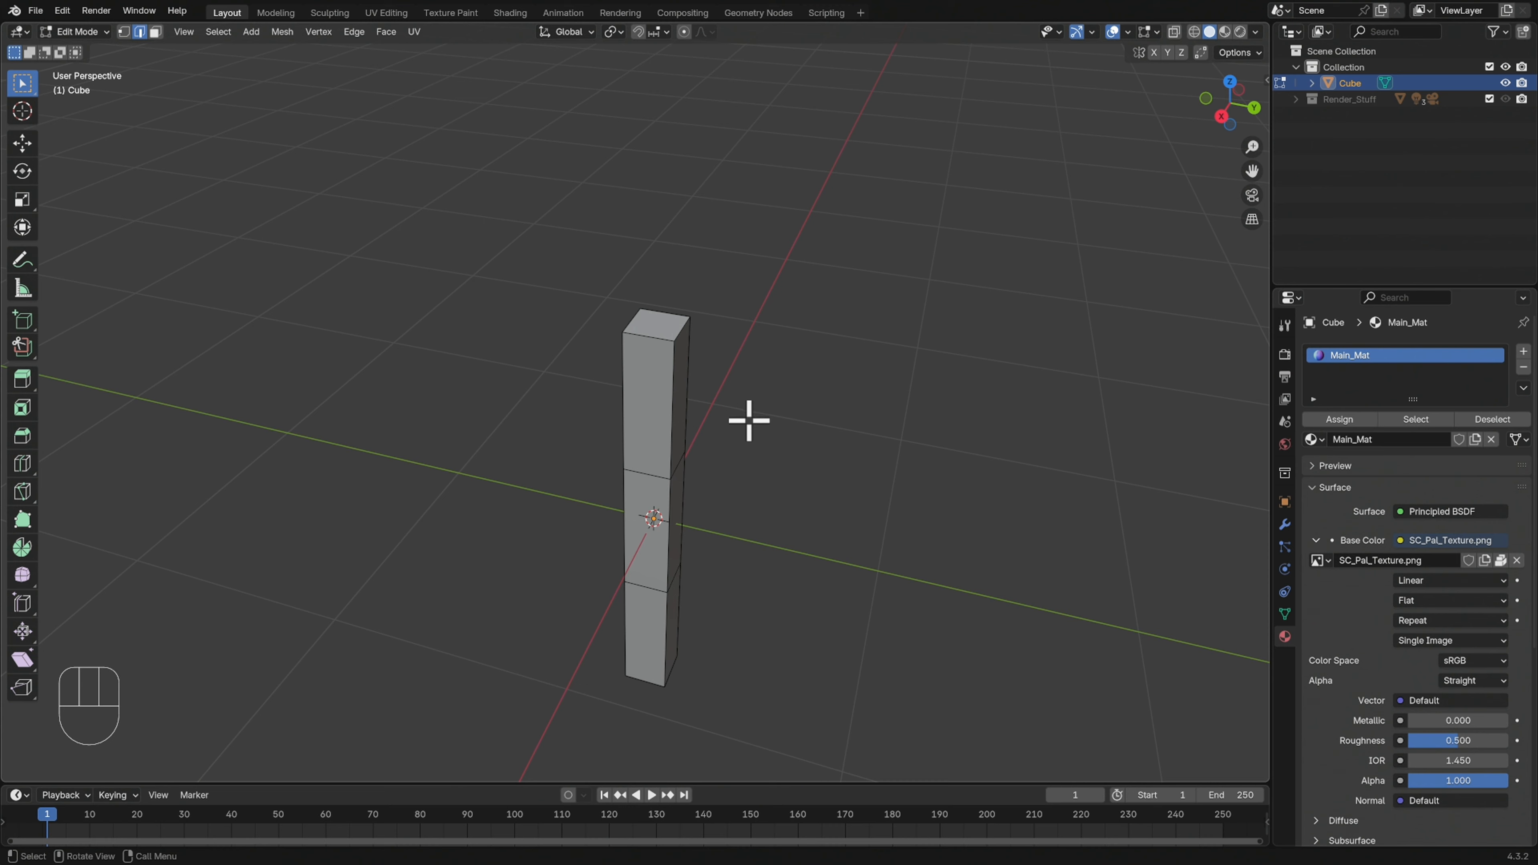
{"action": "left_click", "coordinate": [673, 414], "text": "alt"}
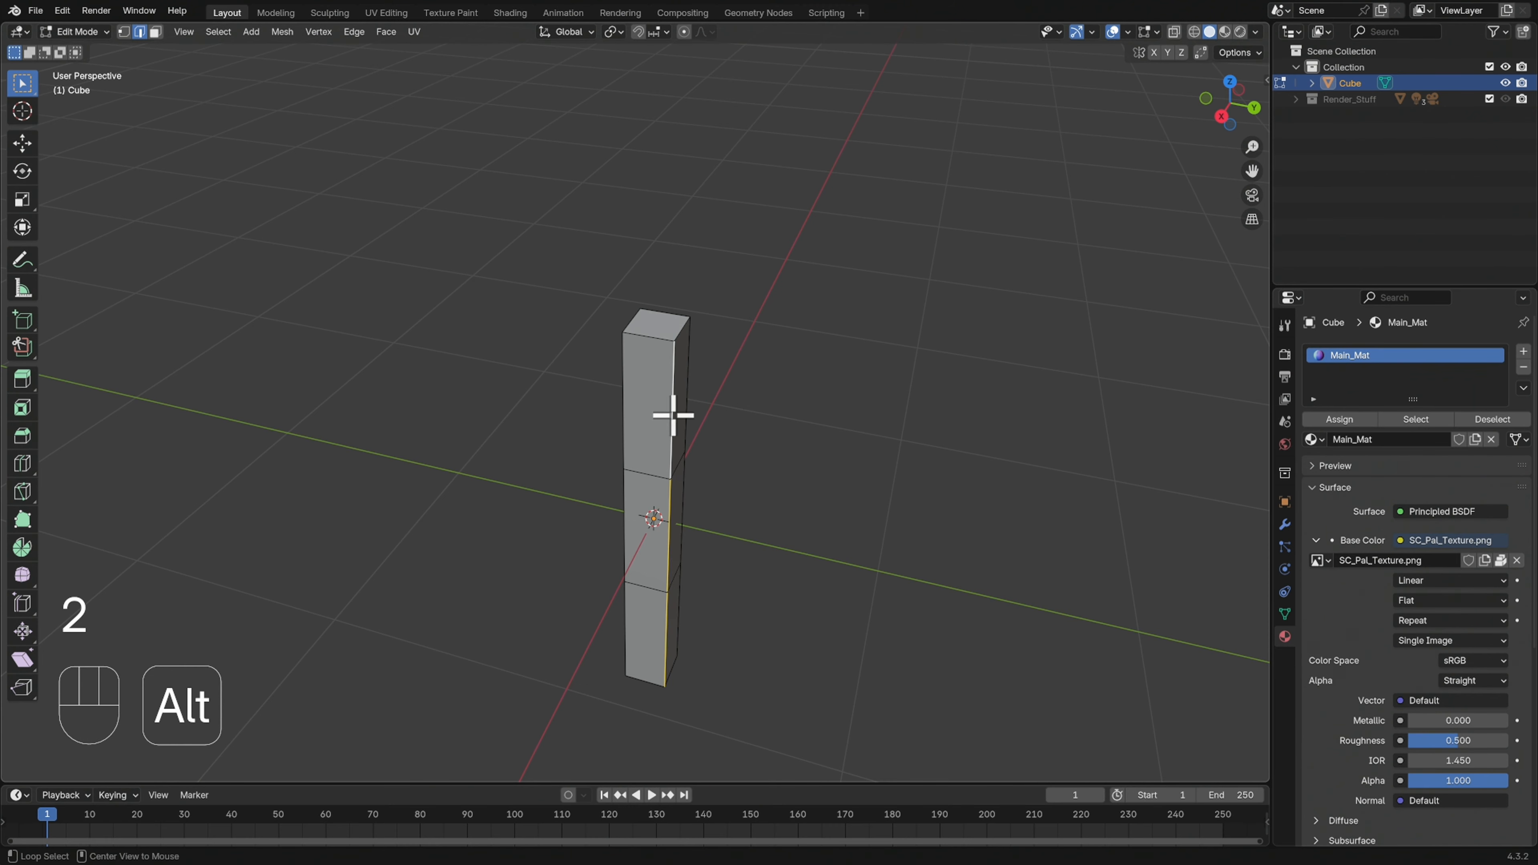
{"action": "left_click", "coordinate": [625, 405], "text": "alt+shift"}
{"action": "middle_click_drag", "start_coordinate": [694, 437], "coordinate": [719, 442]}
{"action": "left_click", "coordinate": [677, 422]}
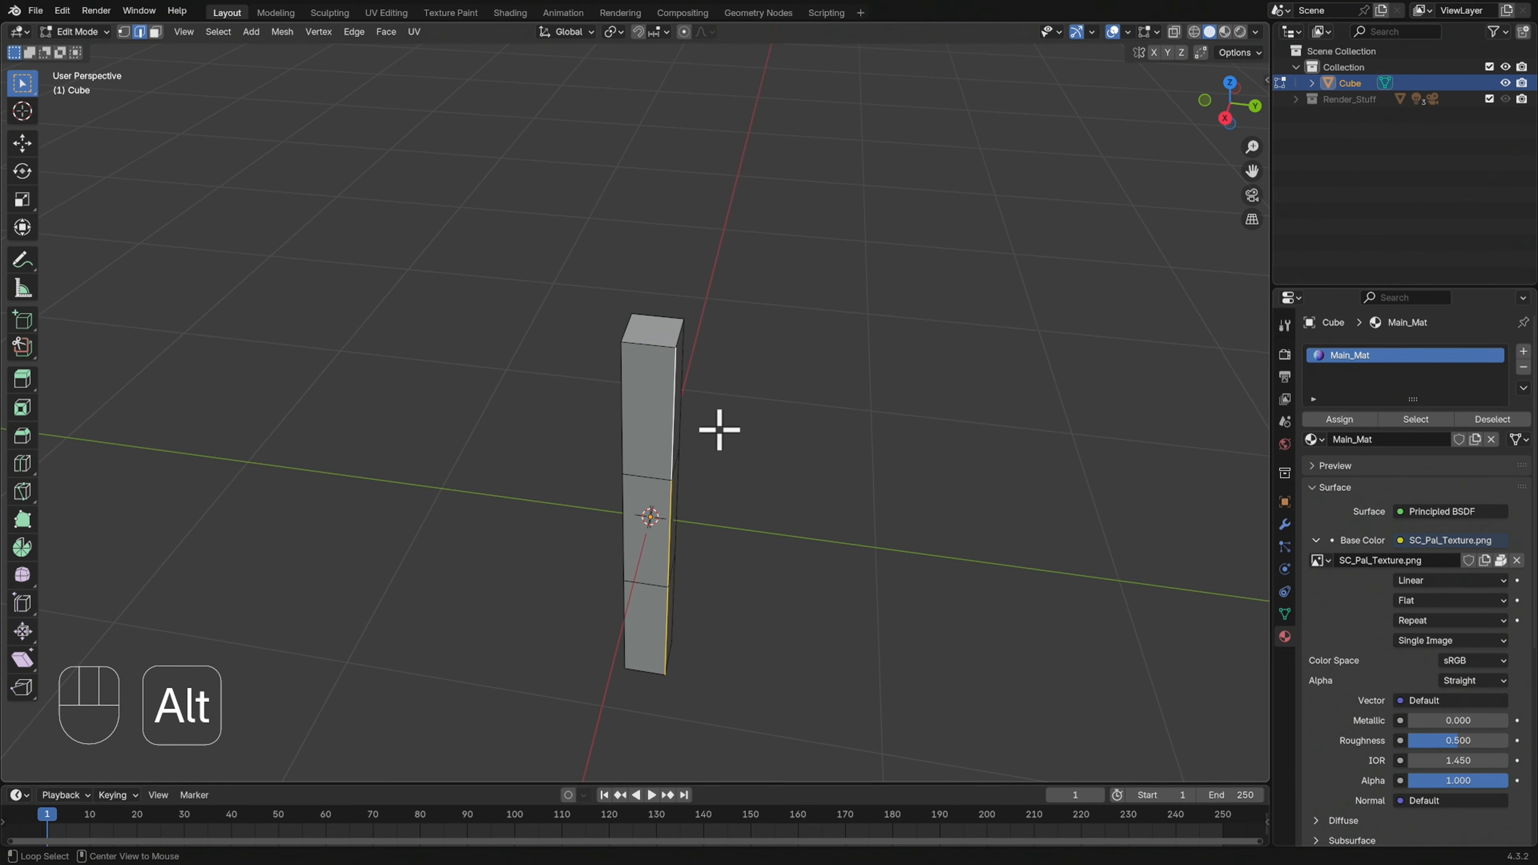
{"action": "left_click", "coordinate": [625, 409], "text": "alt+shift"}
{"action": "middle_click_drag", "start_coordinate": [690, 429], "coordinate": [580, 402]}
{"action": "left_click", "coordinate": [582, 403], "text": "alt+shift"}
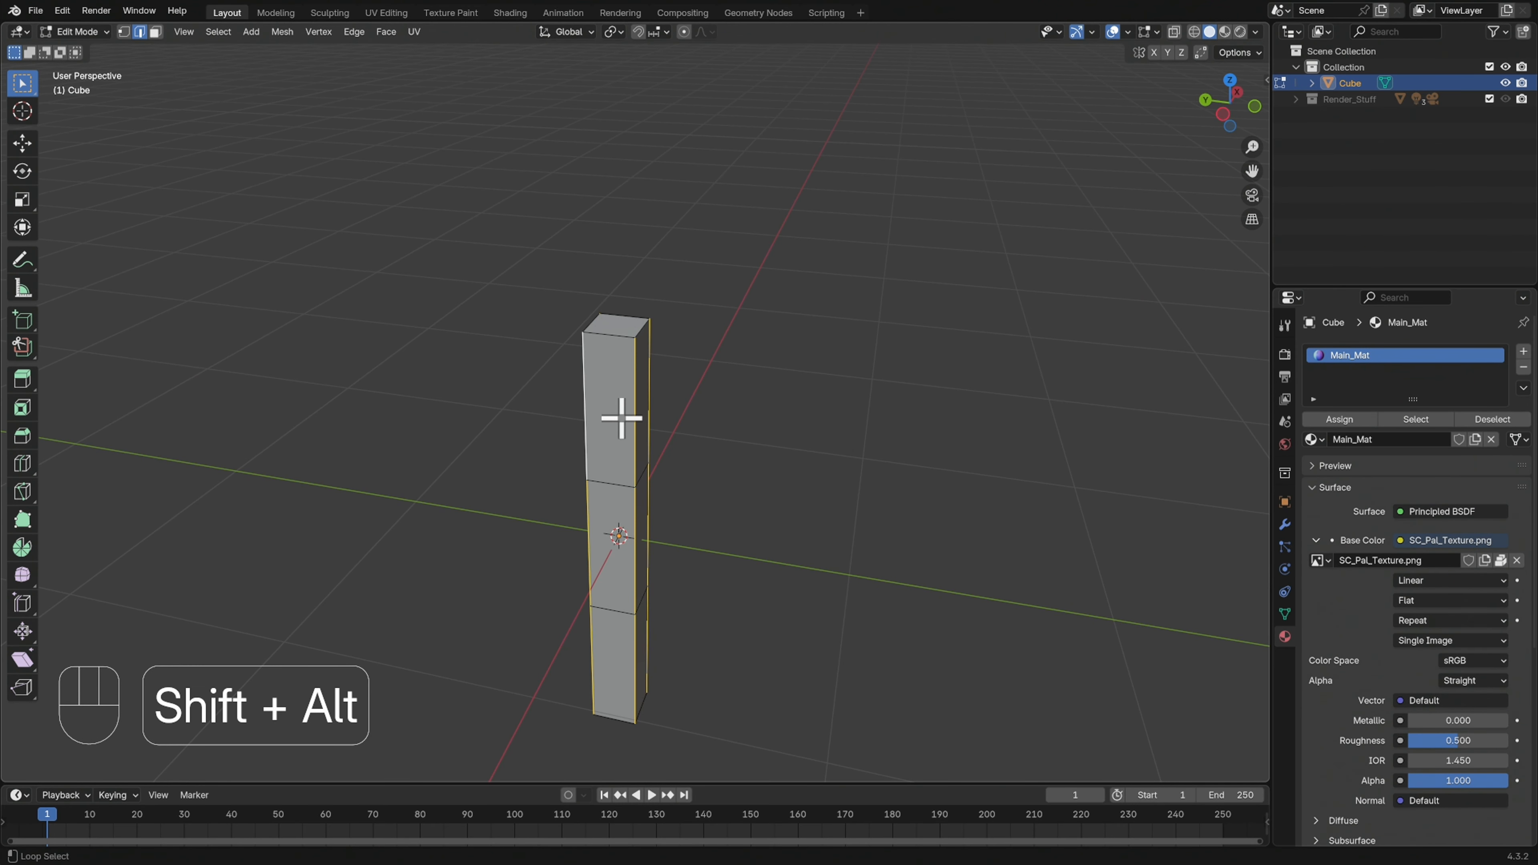
{"action": "middle_click_drag", "start_coordinate": [955, 443], "coordinate": [735, 423]}
Try selecting the post's top end face in face selection mode
{"action": "key", "text": "3"}
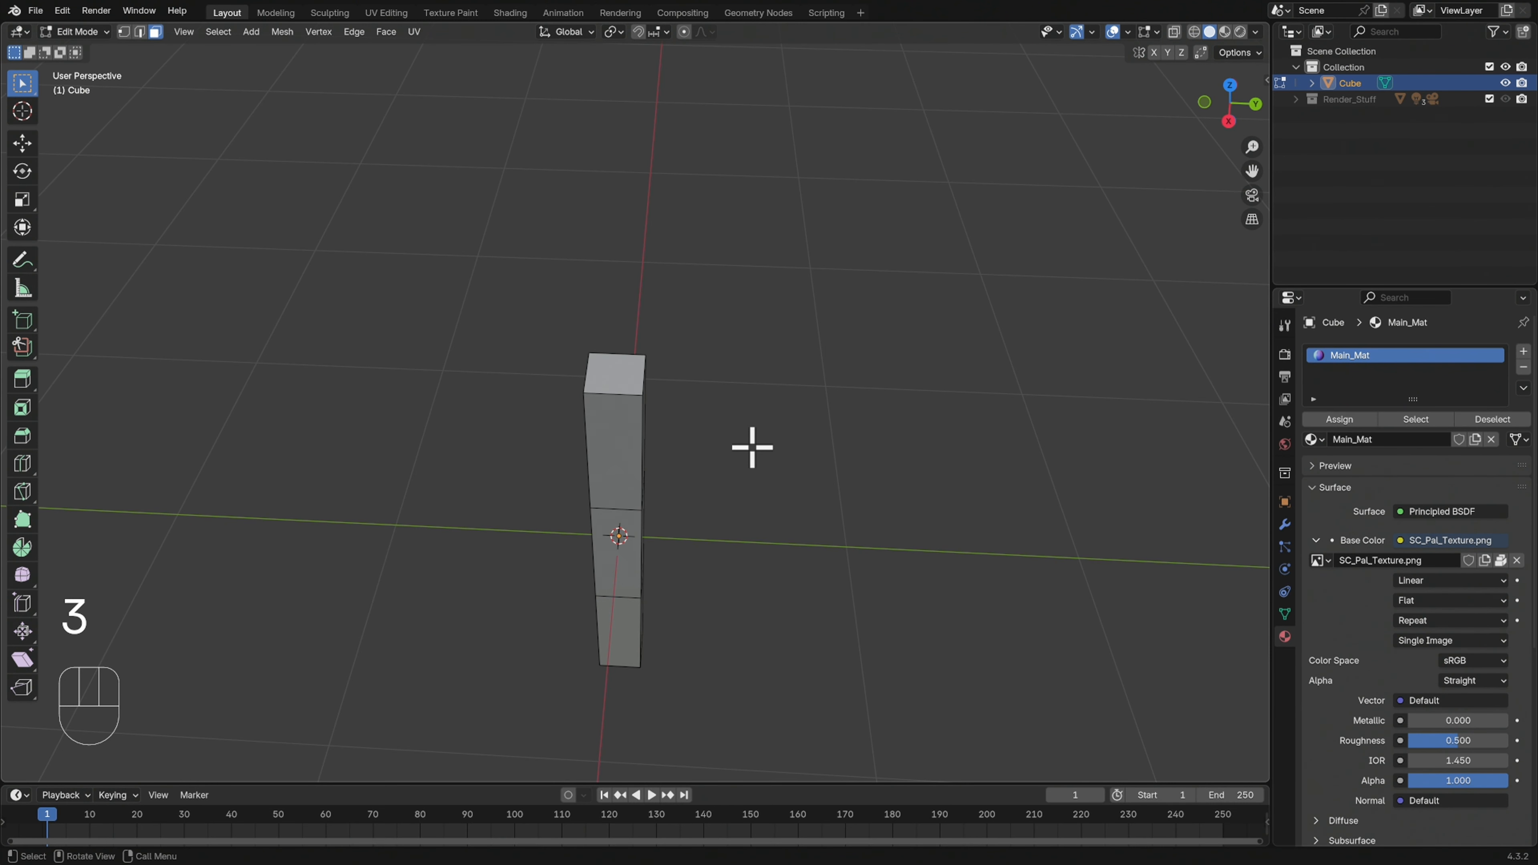
{"action": "key", "text": "2"}
{"action": "mouse_move", "coordinate": [681, 448]}
{"action": "middle_mouse_down"}
{"action": "mouse_move", "coordinate": [663, 426]}
{"action": "mouse_move", "coordinate": [693, 426]}
{"action": "middle_mouse_up"}
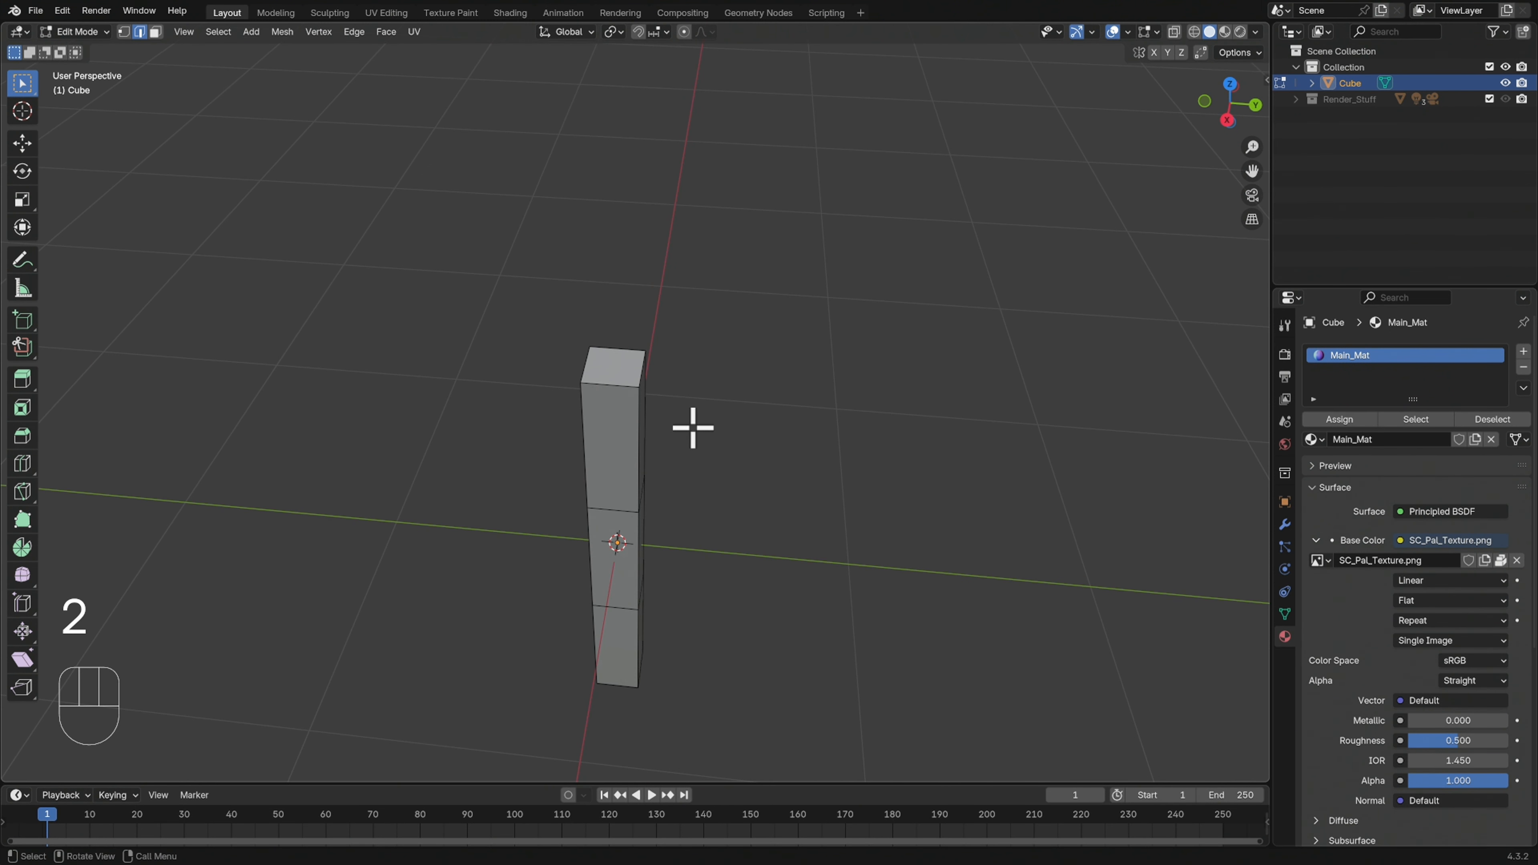
{"action": "key", "text": "3"}
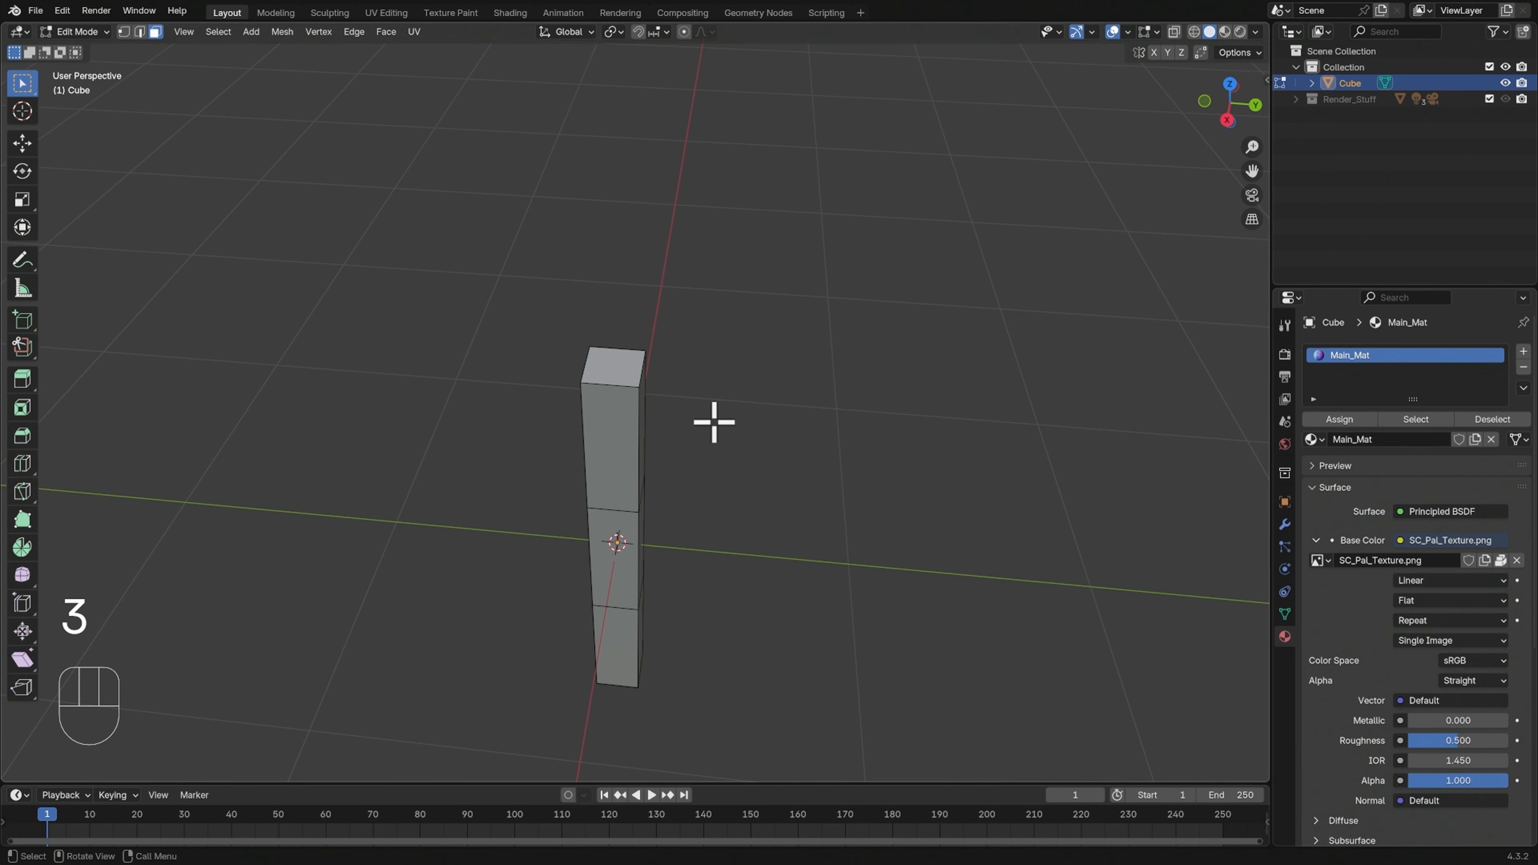
{"action": "left_click", "coordinate": [622, 366]}
{"action": "middle_click_drag", "start_coordinate": [707, 408], "coordinate": [704, 386]}
{"action": "middle_click_drag", "start_coordinate": [745, 552], "coordinate": [752, 495]}
Bevel all outer edges of the post, excluding the two inner horizontal loops, by about 0.03 m with one segment and return to Object Mode
{"action": "key", "text": "a"}
{"action": "middle_click_drag", "start_coordinate": [821, 317], "coordinate": [821, 394], "text": "shift"}
{"action": "middle_click_drag", "start_coordinate": [804, 447], "coordinate": [772, 468]}
{"action": "key", "text": "2"}
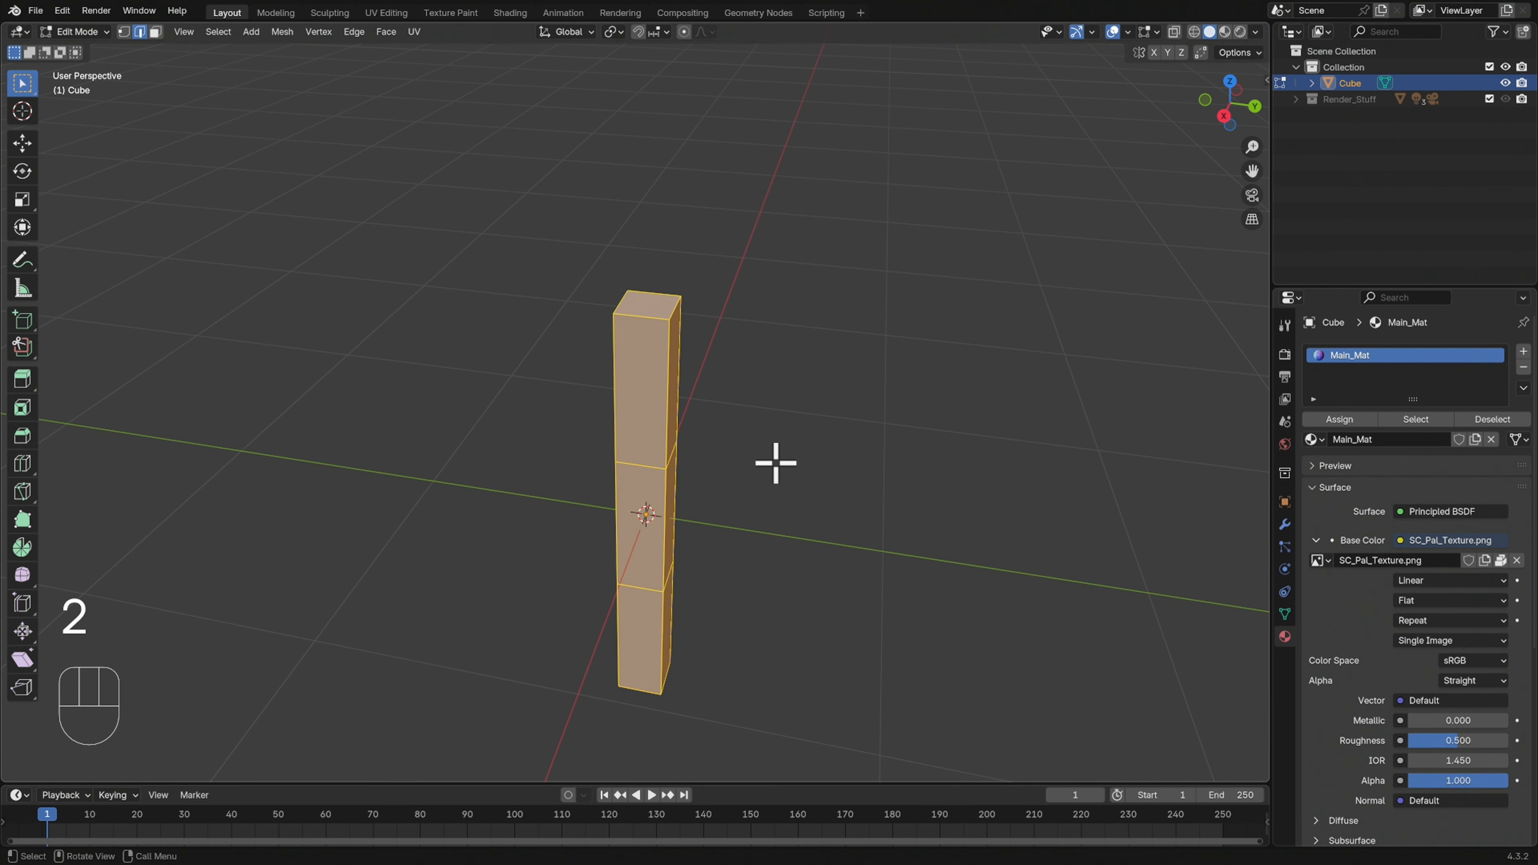
{"action": "left_click", "coordinate": [672, 510], "text": "alt+shift"}
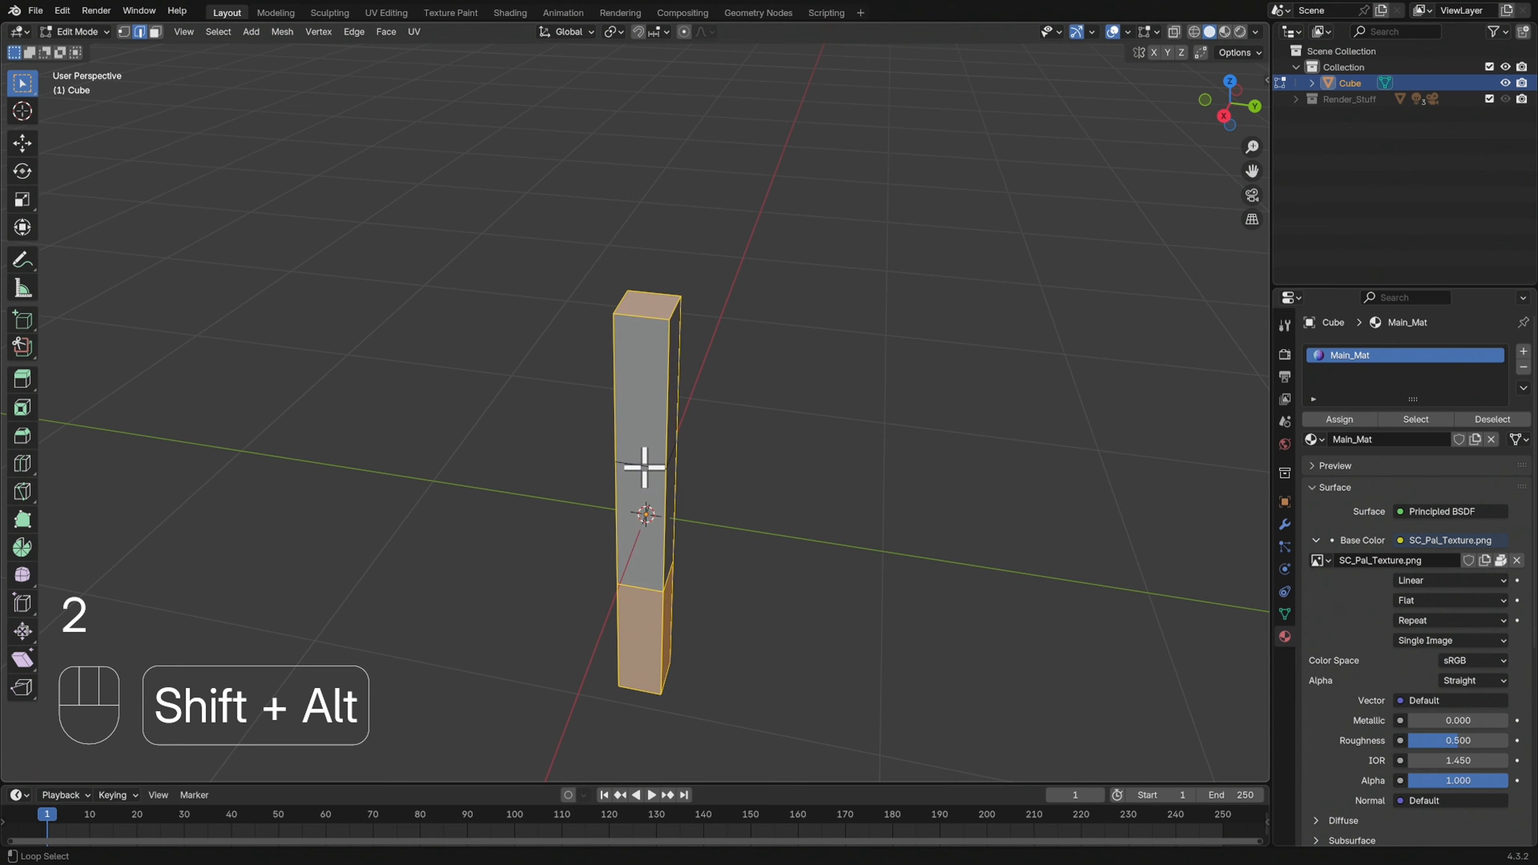
{"action": "left_click", "coordinate": [642, 591], "text": "alt+shift"}
{"action": "mouse_move", "coordinate": [786, 549]}
{"action": "middle_mouse_down"}
{"action": "mouse_move", "coordinate": [556, 546]}
{"action": "mouse_move", "coordinate": [805, 526]}
{"action": "middle_mouse_up"}
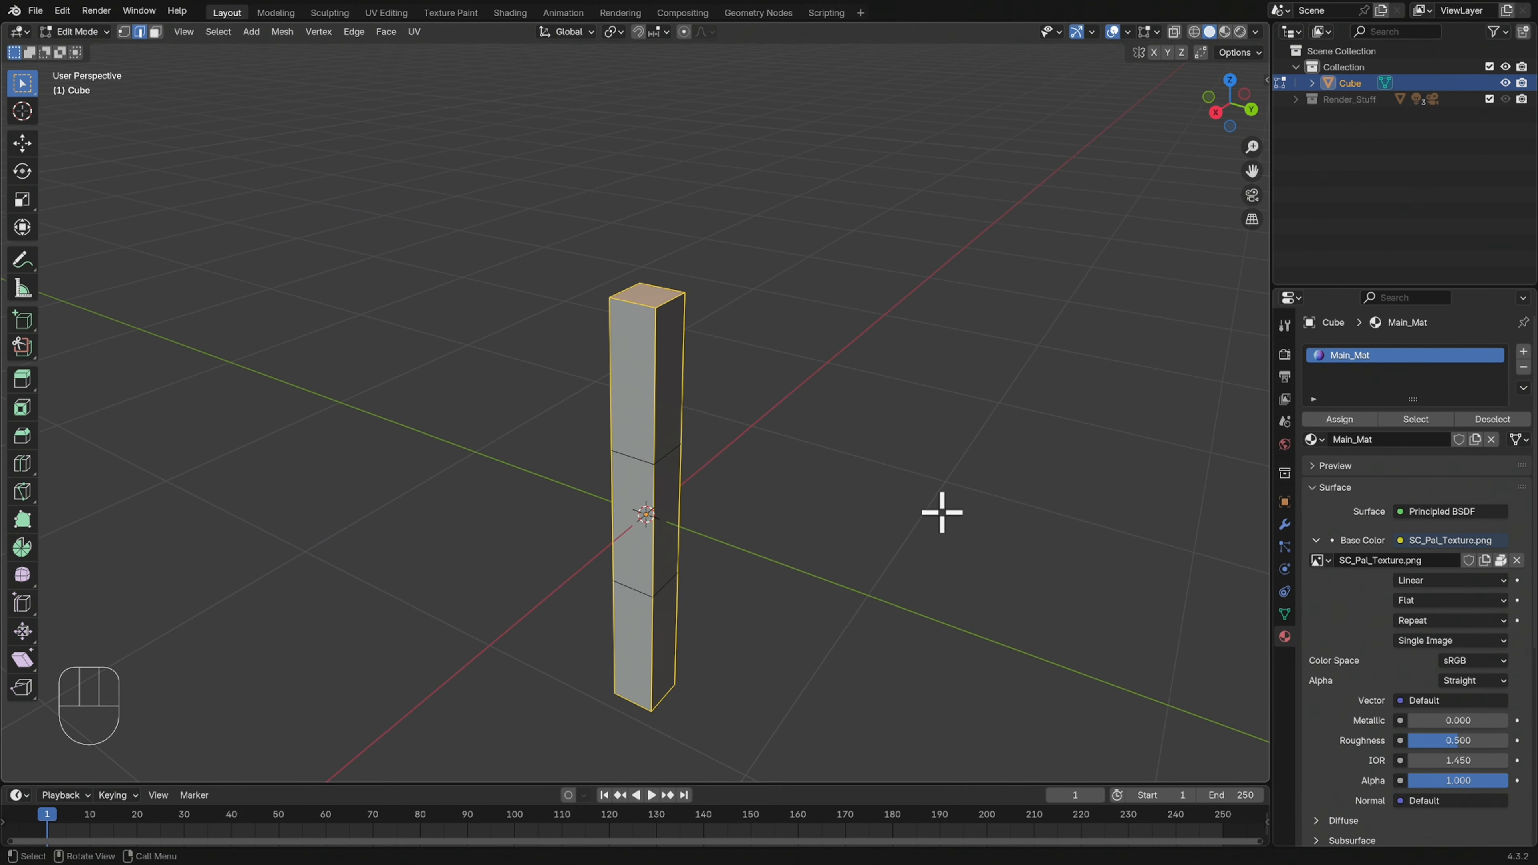
{"action": "key", "text": "ctrl+b"}
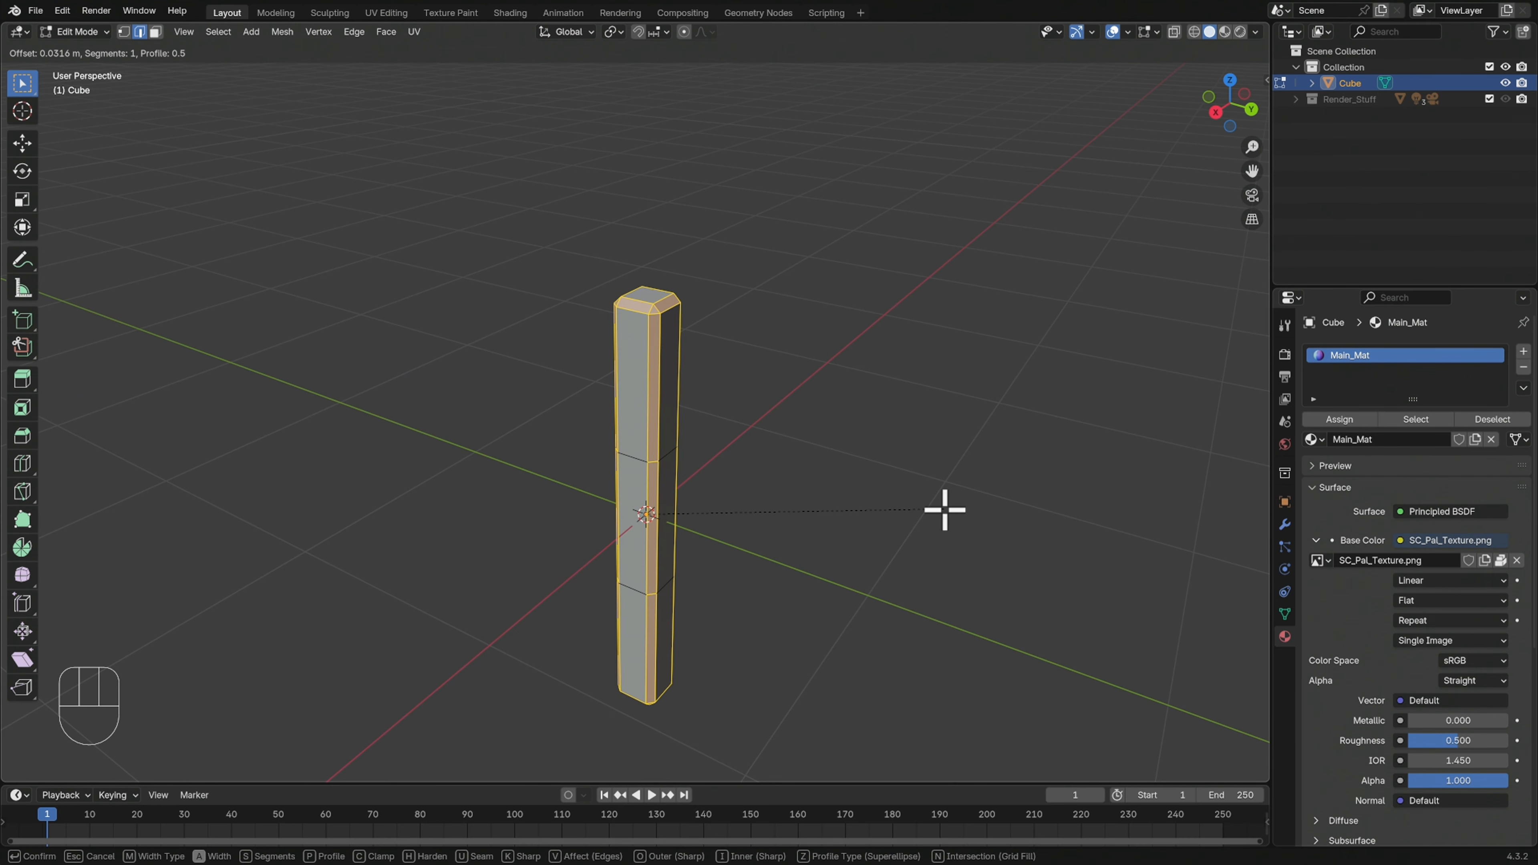
{"action": "left_click", "coordinate": [943, 510]}
{"action": "key", "text": "Tab"}
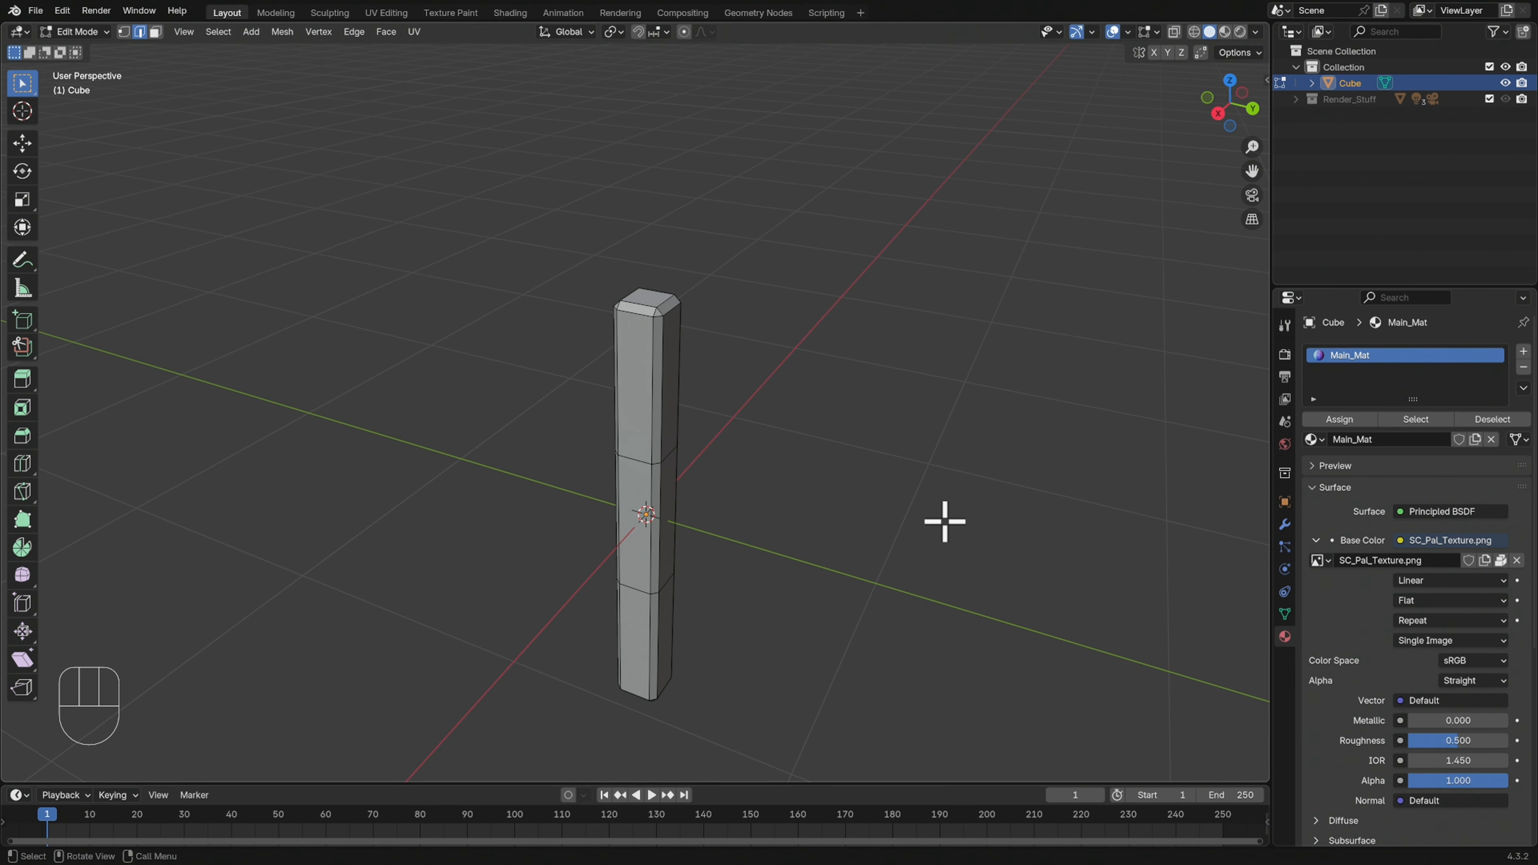
{"action": "middle_click_drag", "start_coordinate": [922, 535], "coordinate": [826, 506]}
{"action": "key", "text": "Tab"}
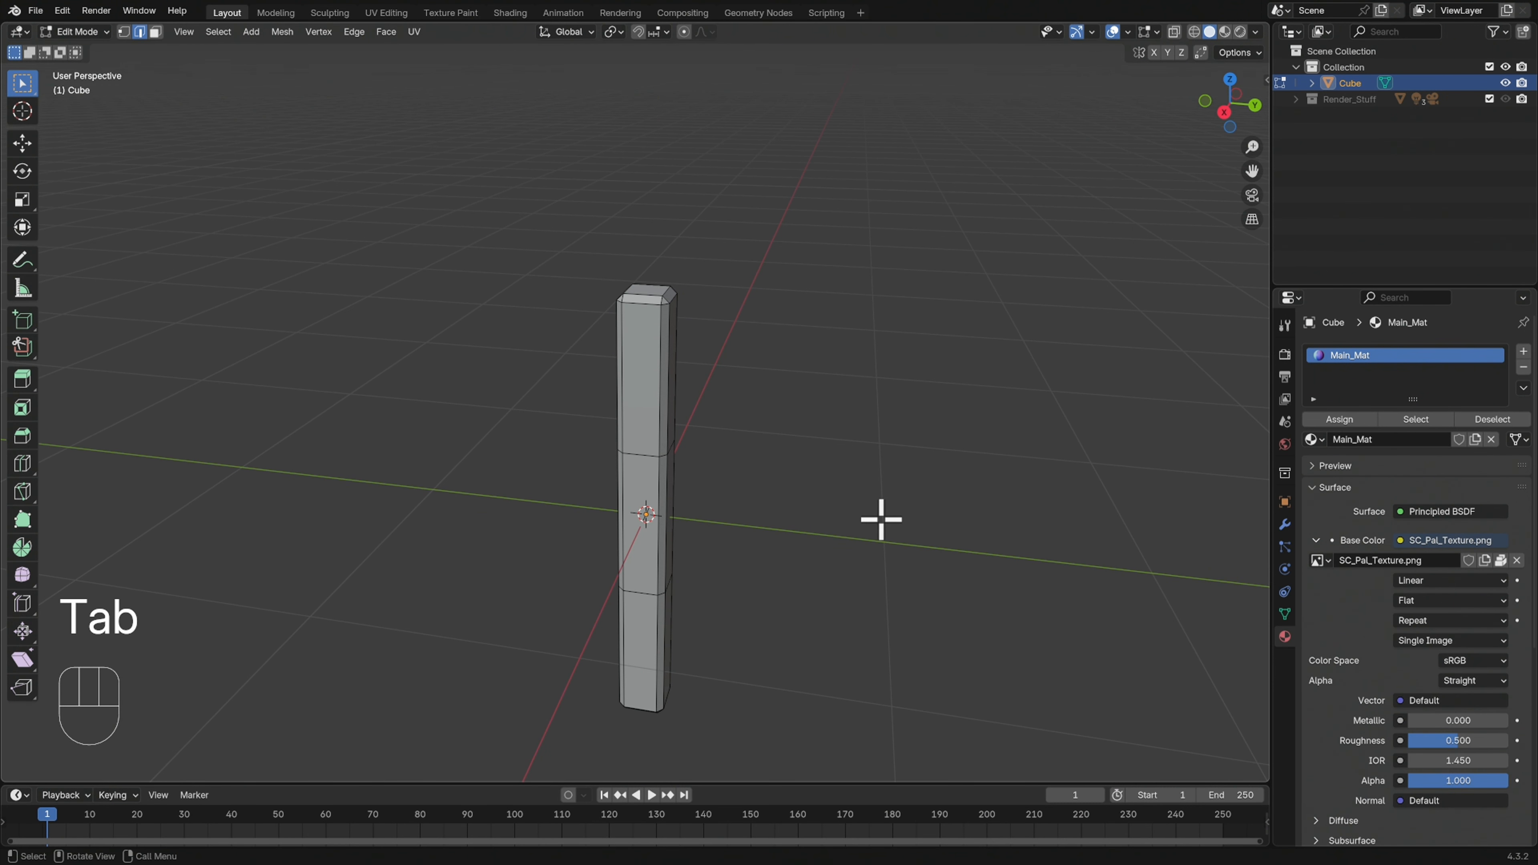
{"action": "key", "text": "Tab"}
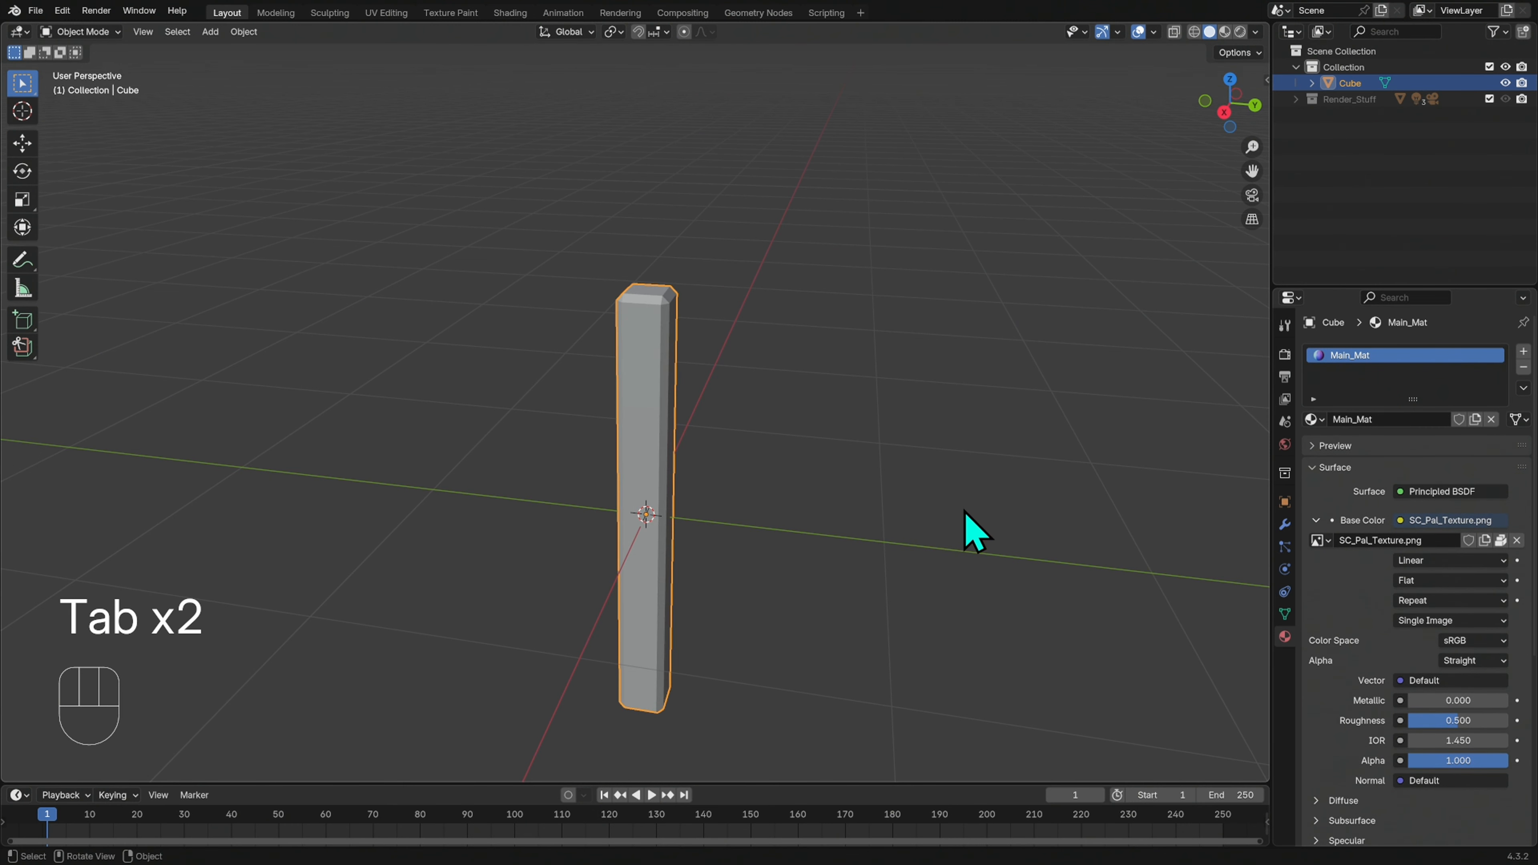
Duplicate the post about 1.03 m along the positive Y axis
{"action": "middle_click_drag", "start_coordinate": [928, 540], "coordinate": [891, 479]}
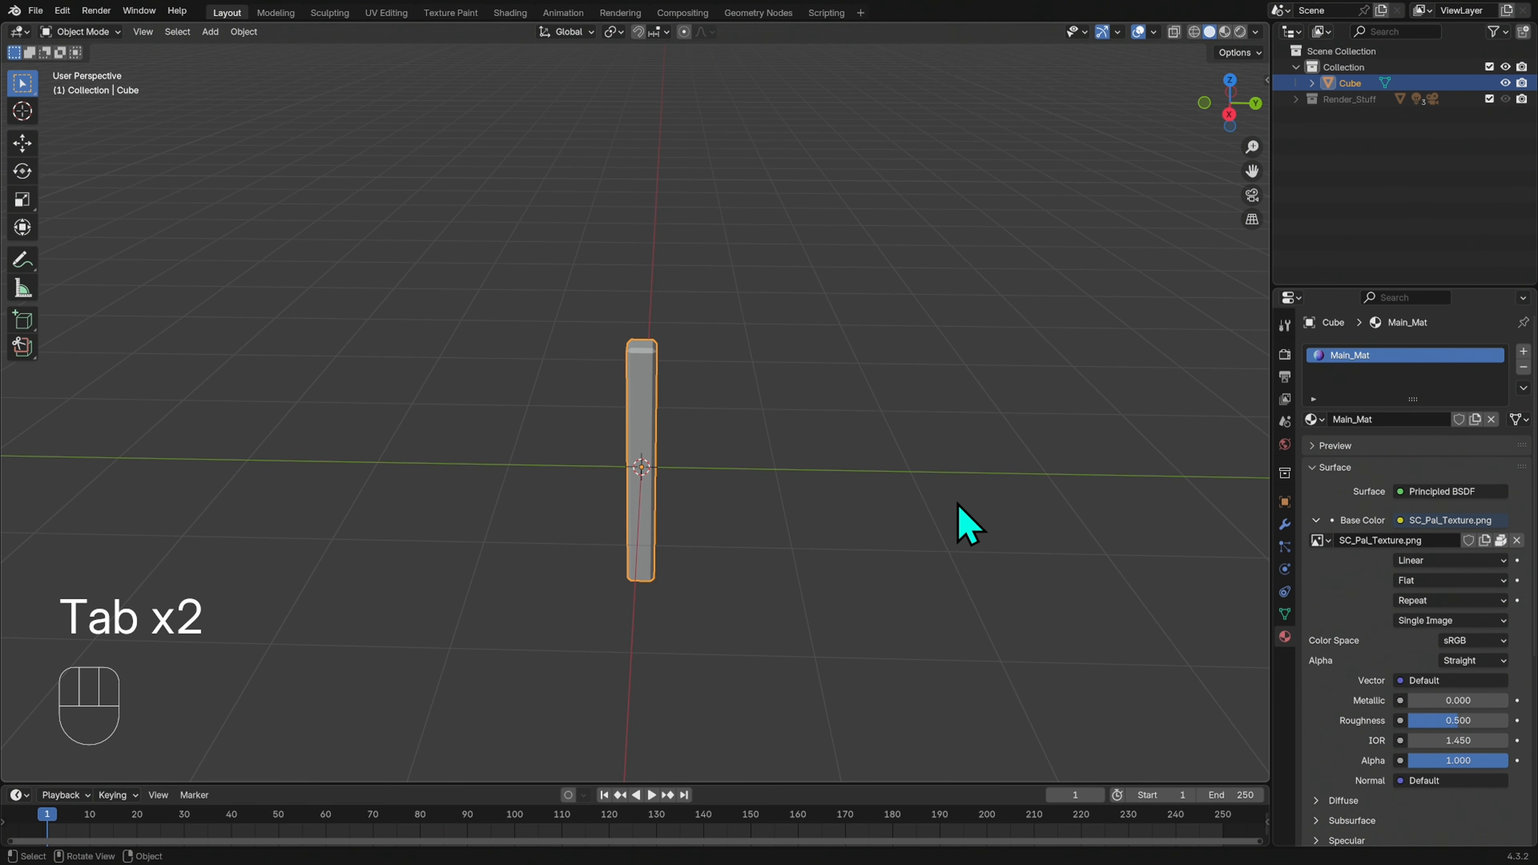
{"action": "key", "text": "shift+d"}
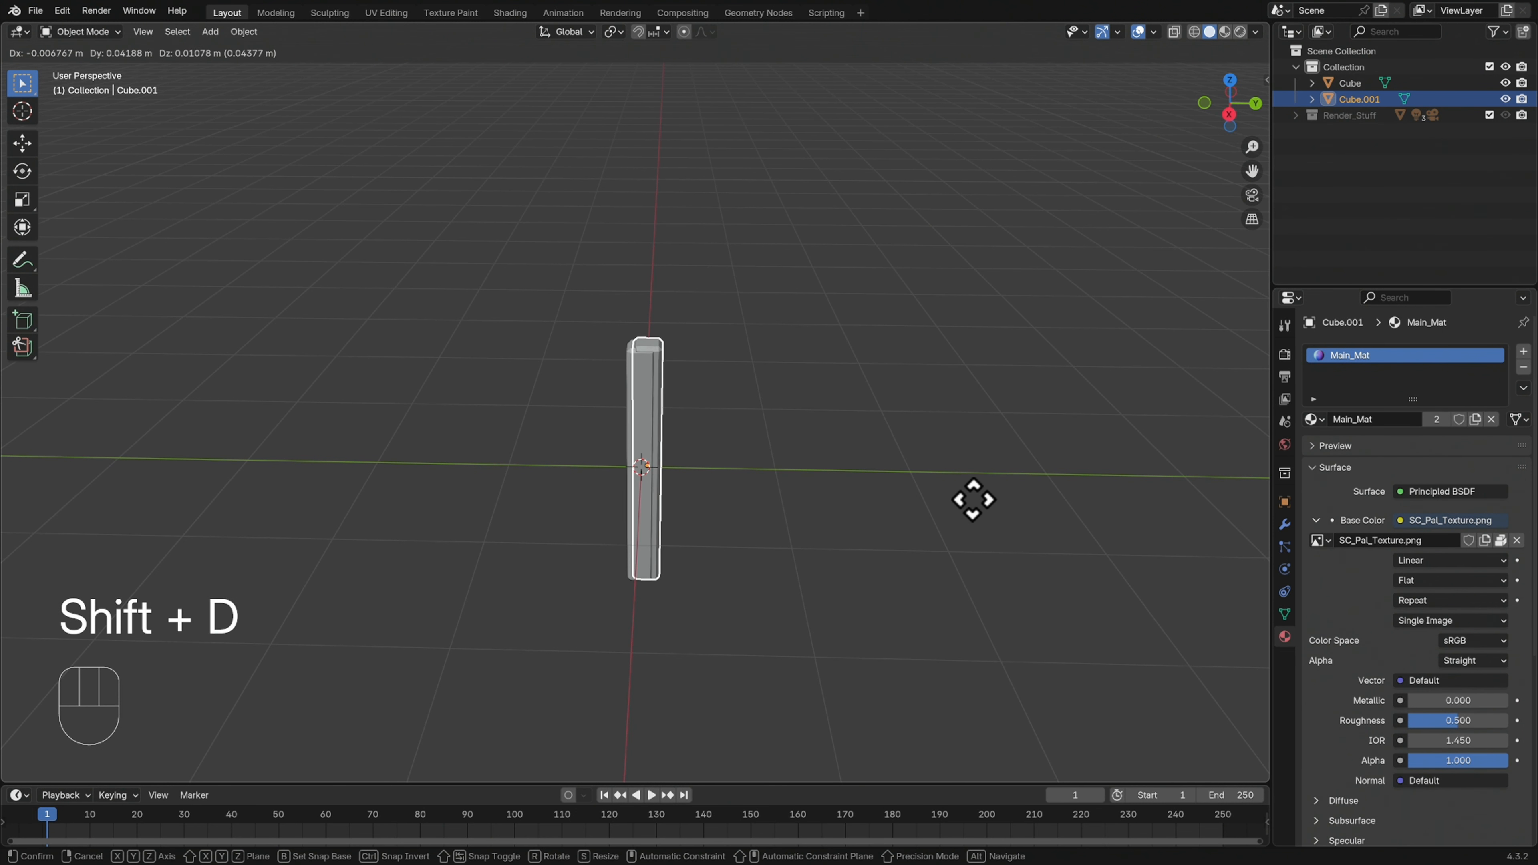
{"action": "key", "text": "y"}
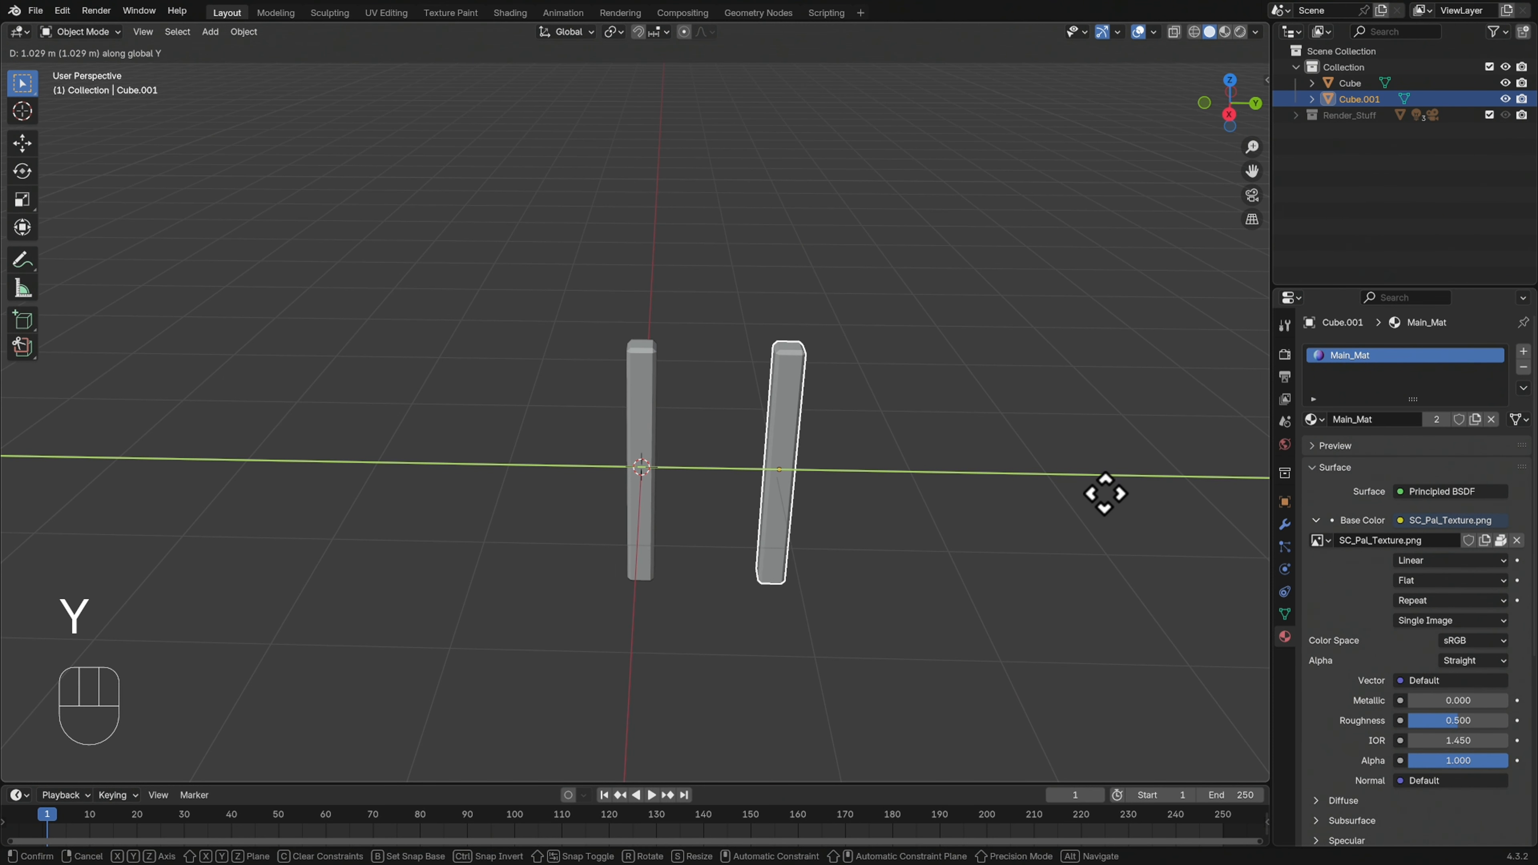
{"action": "left_click", "coordinate": [1106, 492]}
Duplicate the original post along negative Y, placing the copy about as far away as the first one on the opposite side
{"action": "middle_click_drag", "start_coordinate": [1078, 530], "coordinate": [1030, 529]}
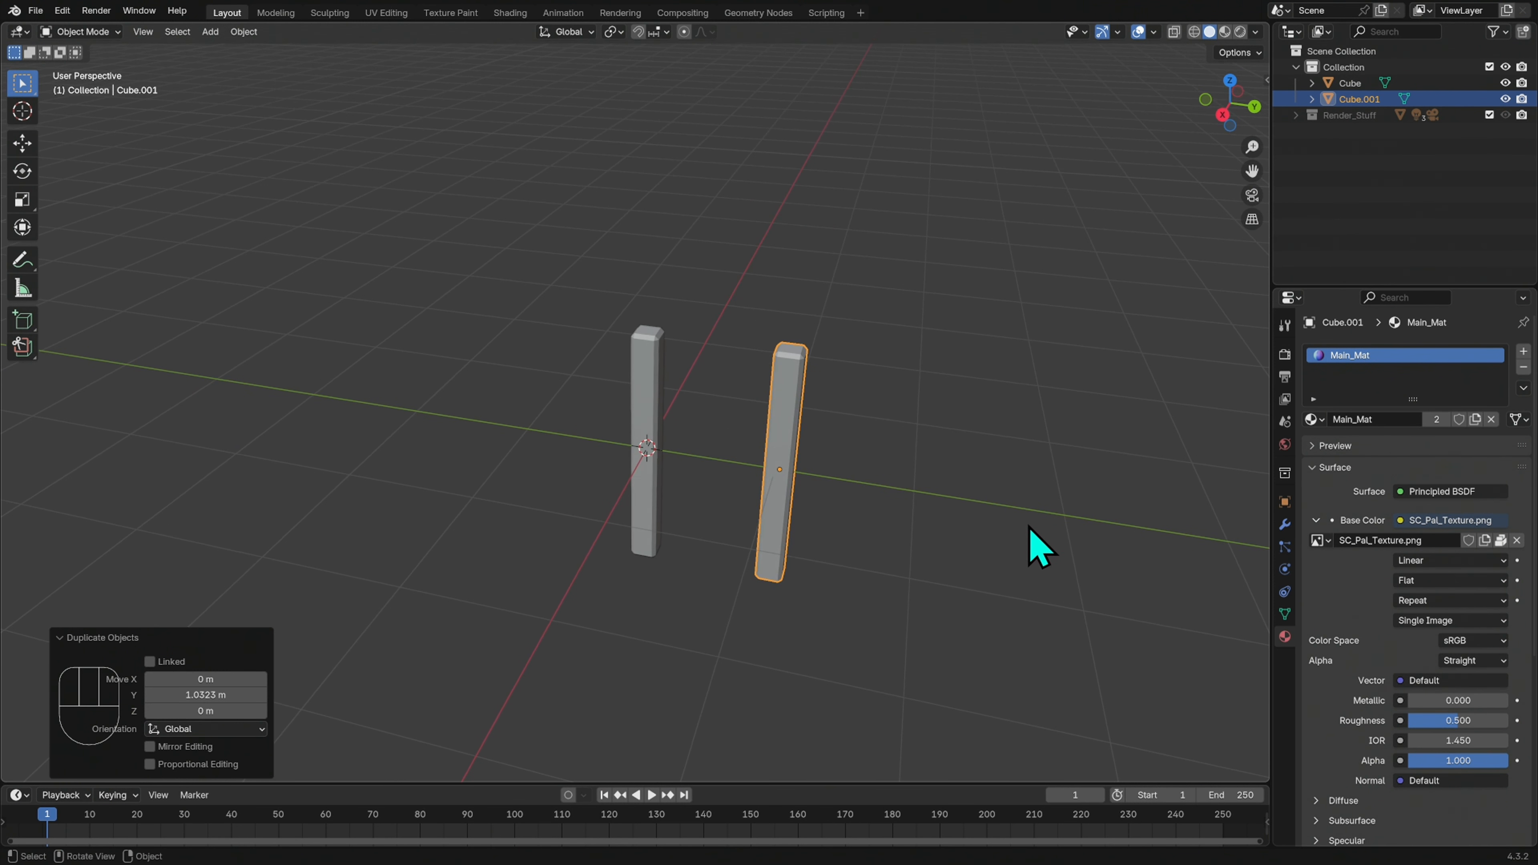
{"action": "left_click", "coordinate": [666, 418]}
{"action": "key", "text": "shift+d"}
{"action": "key", "text": "y"}
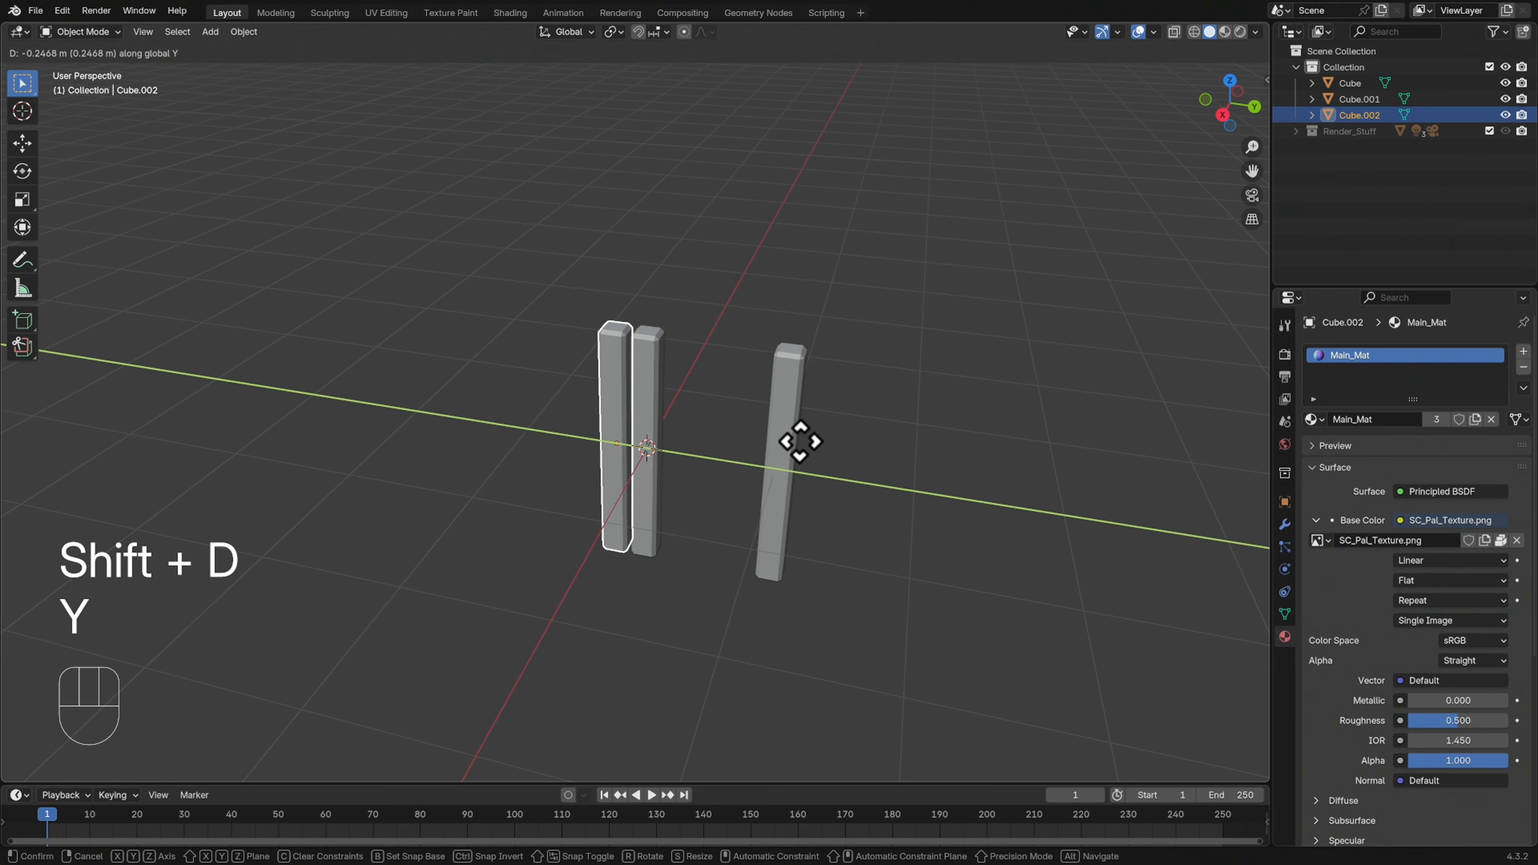
{"action": "left_click", "coordinate": [721, 429]}
{"action": "middle_click_drag", "start_coordinate": [731, 447], "coordinate": [884, 474]}
{"action": "left_click", "coordinate": [872, 464]}
Select all three posts and enter Edit Mode on them together with X-ray turned on
{"action": "left_click", "coordinate": [793, 453]}
{"action": "key", "text": "Tab"}
{"action": "key", "text": "Tab"}
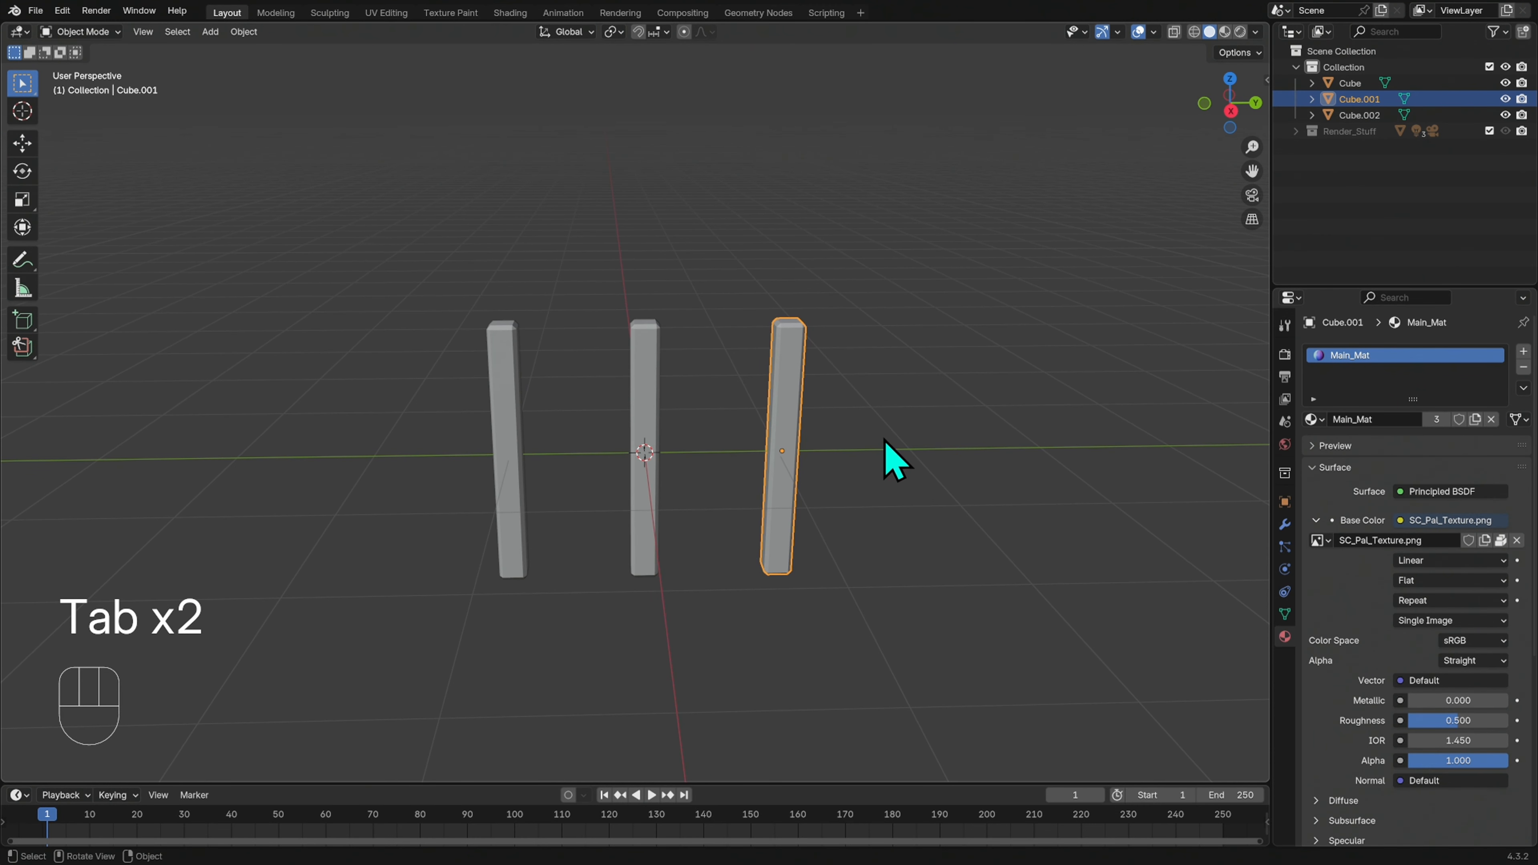
{"action": "left_click_drag", "start_coordinate": [884, 250], "coordinate": [460, 448]}
{"action": "key", "text": "Tab"}
{"action": "mouse_move", "coordinate": [901, 498]}
{"action": "middle_mouse_down"}
{"action": "mouse_move", "coordinate": [910, 539]}
{"action": "mouse_move", "coordinate": [901, 474]}
{"action": "middle_mouse_up"}
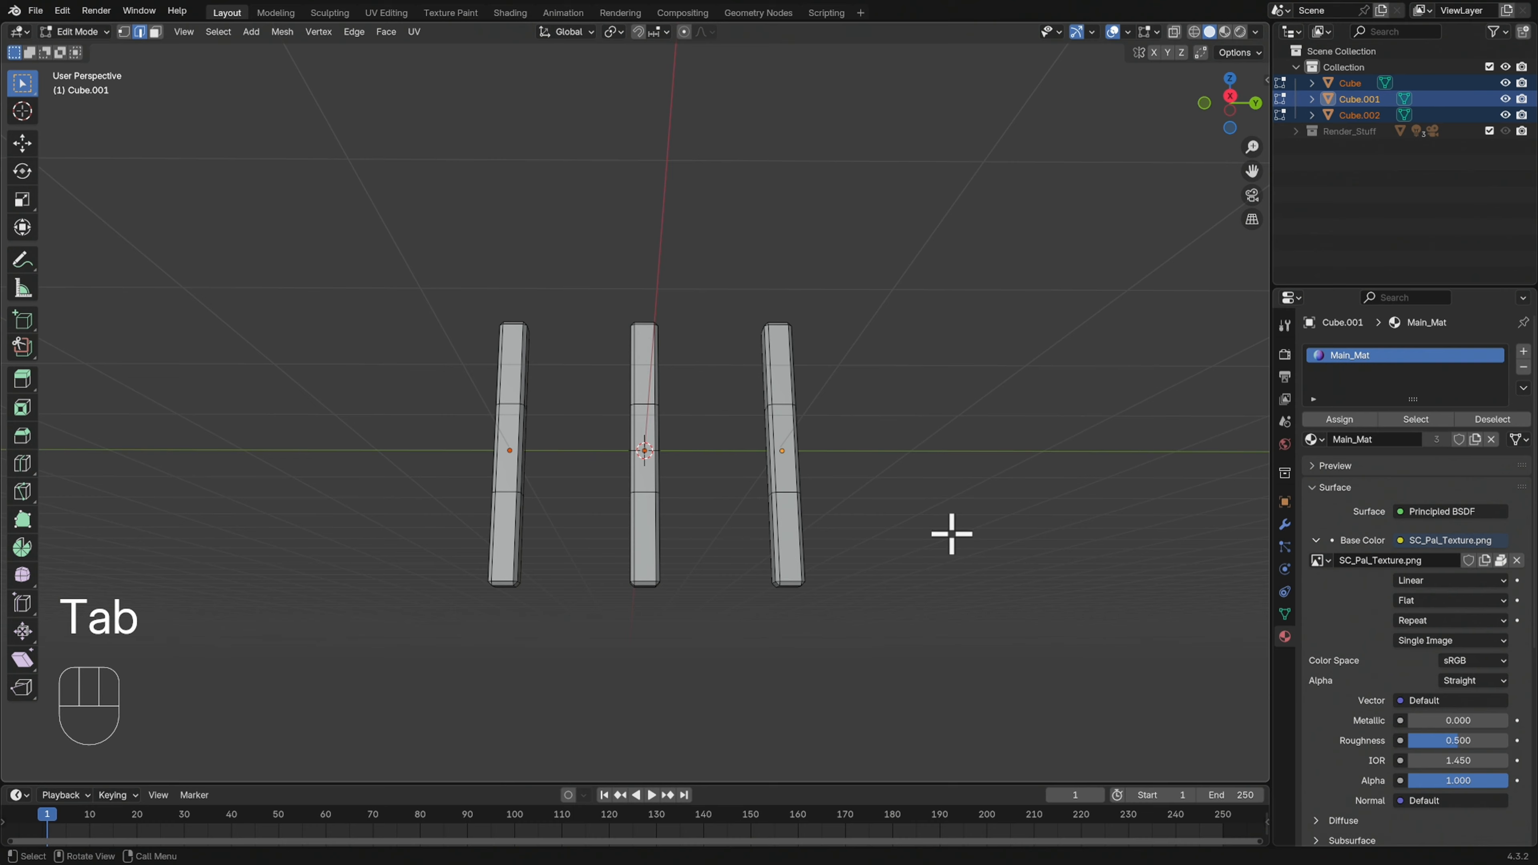
{"action": "left_click", "coordinate": [1175, 34]}
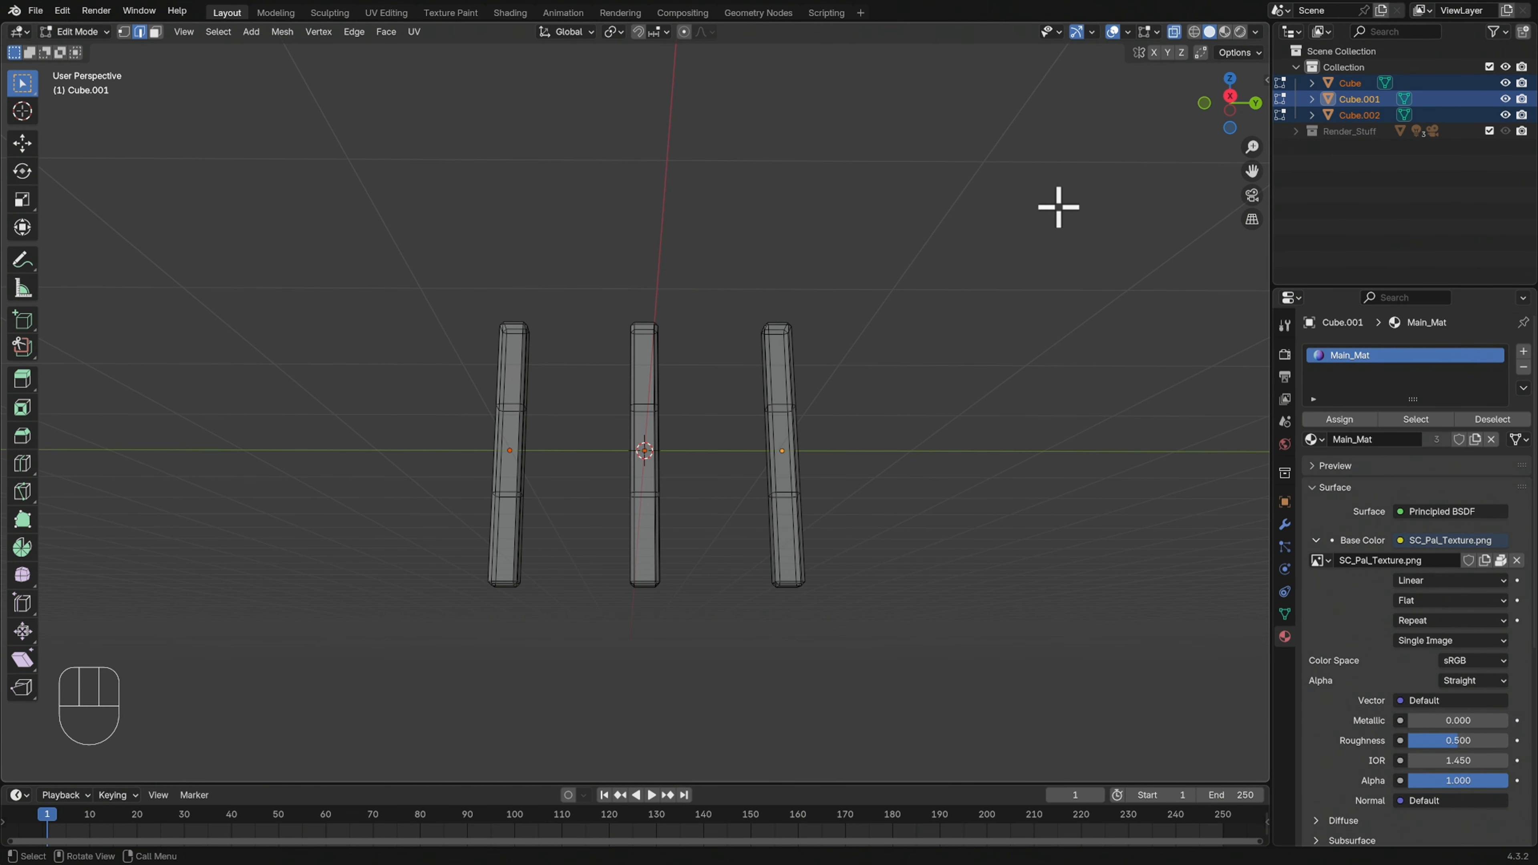
Select the bottom ends of all three posts and move them up about 0.39 m along Z
{"action": "left_click_drag", "start_coordinate": [888, 539], "coordinate": [393, 691]}
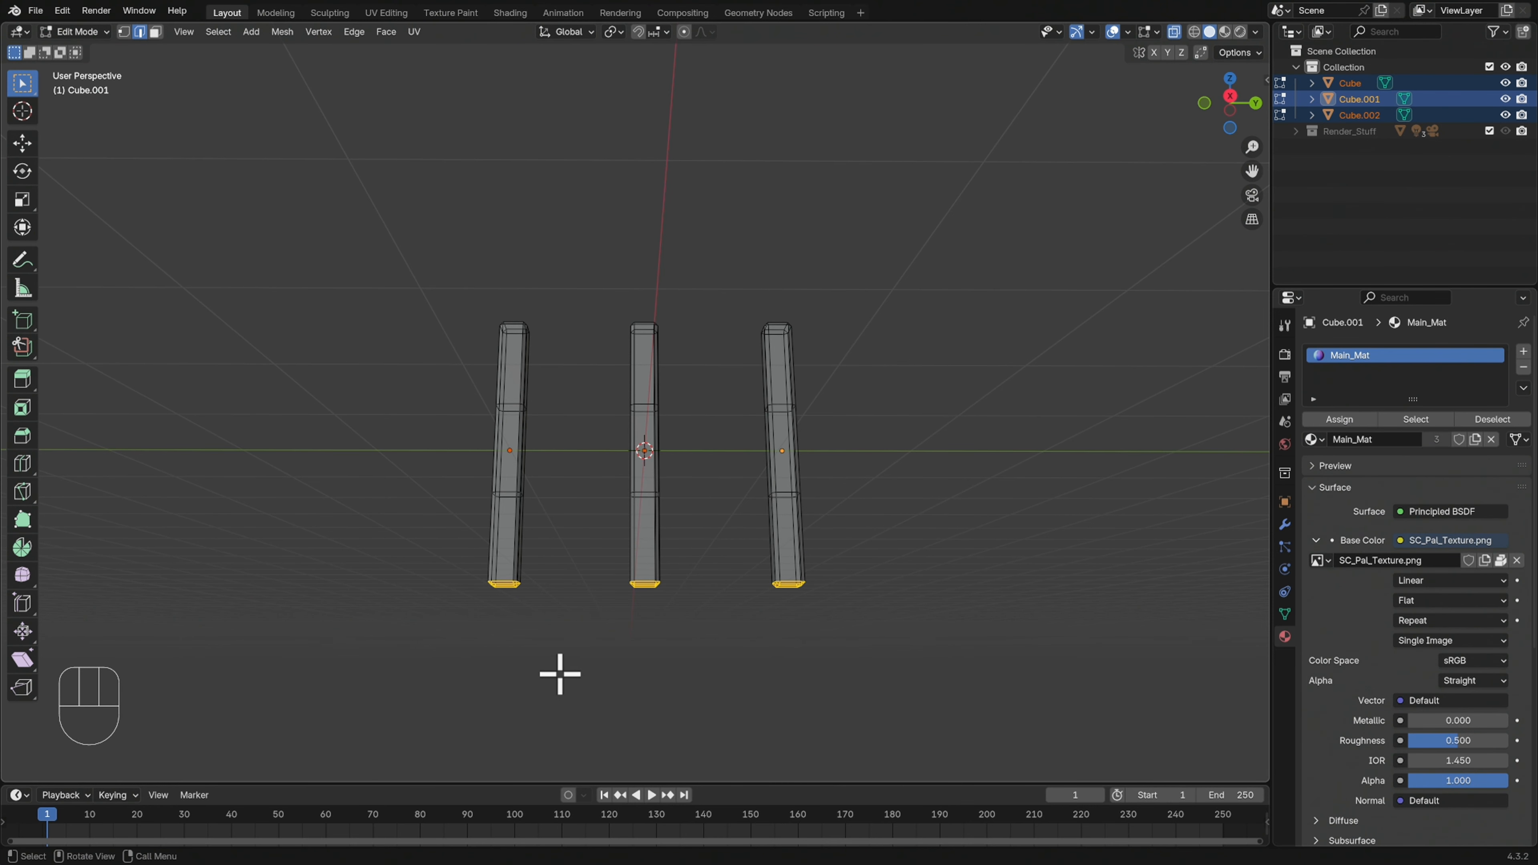
{"action": "mouse_move", "coordinate": [768, 631]}
{"action": "middle_mouse_down"}
{"action": "mouse_move", "coordinate": [730, 669]}
{"action": "mouse_move", "coordinate": [762, 658]}
{"action": "middle_mouse_up"}
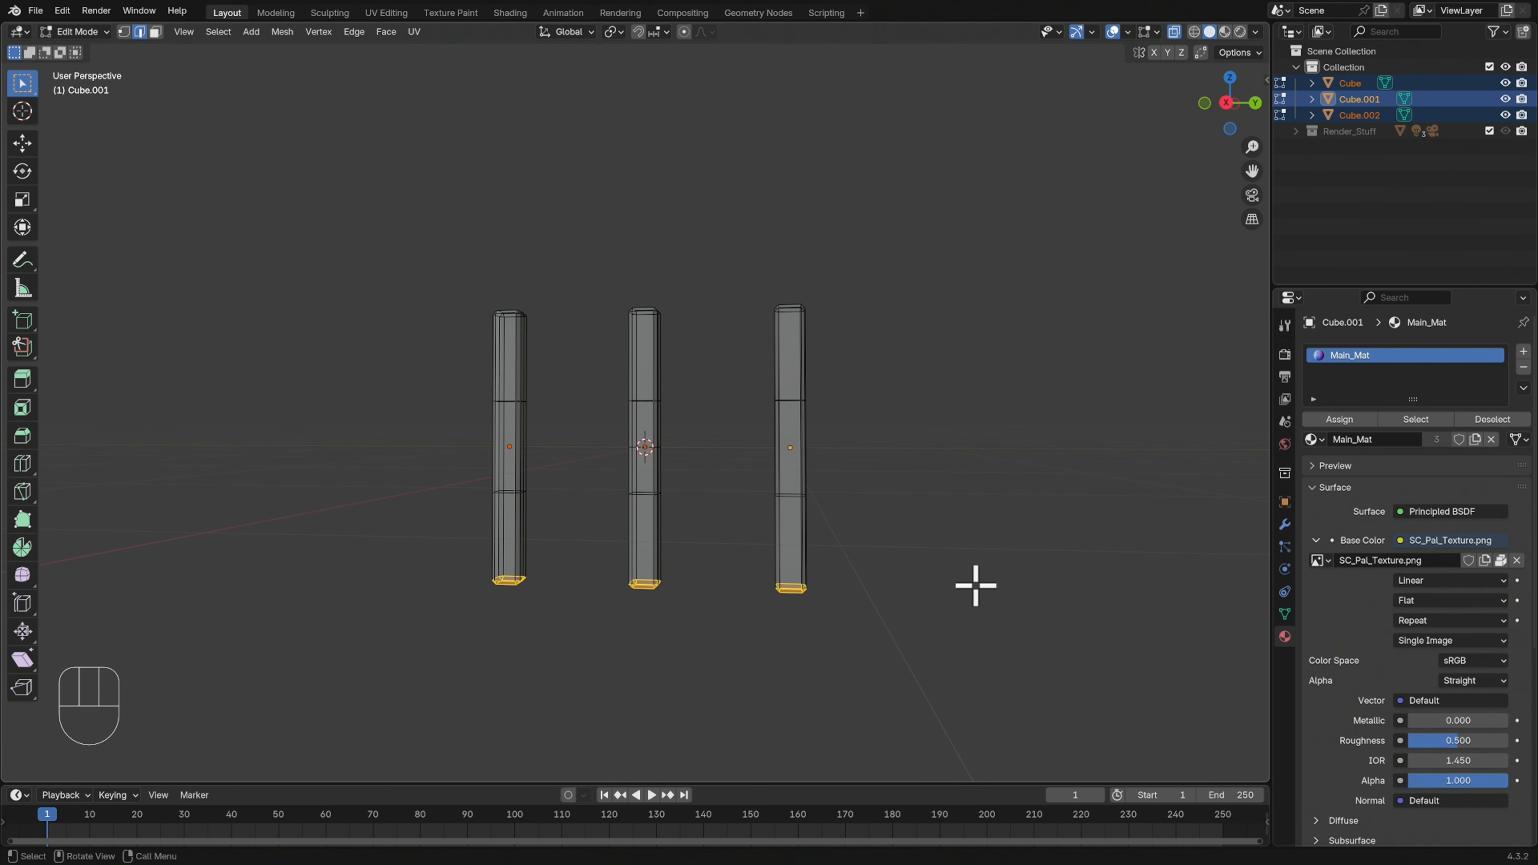
{"action": "key", "text": "g"}
{"action": "key", "text": "z"}
{"action": "left_click", "coordinate": [971, 525]}
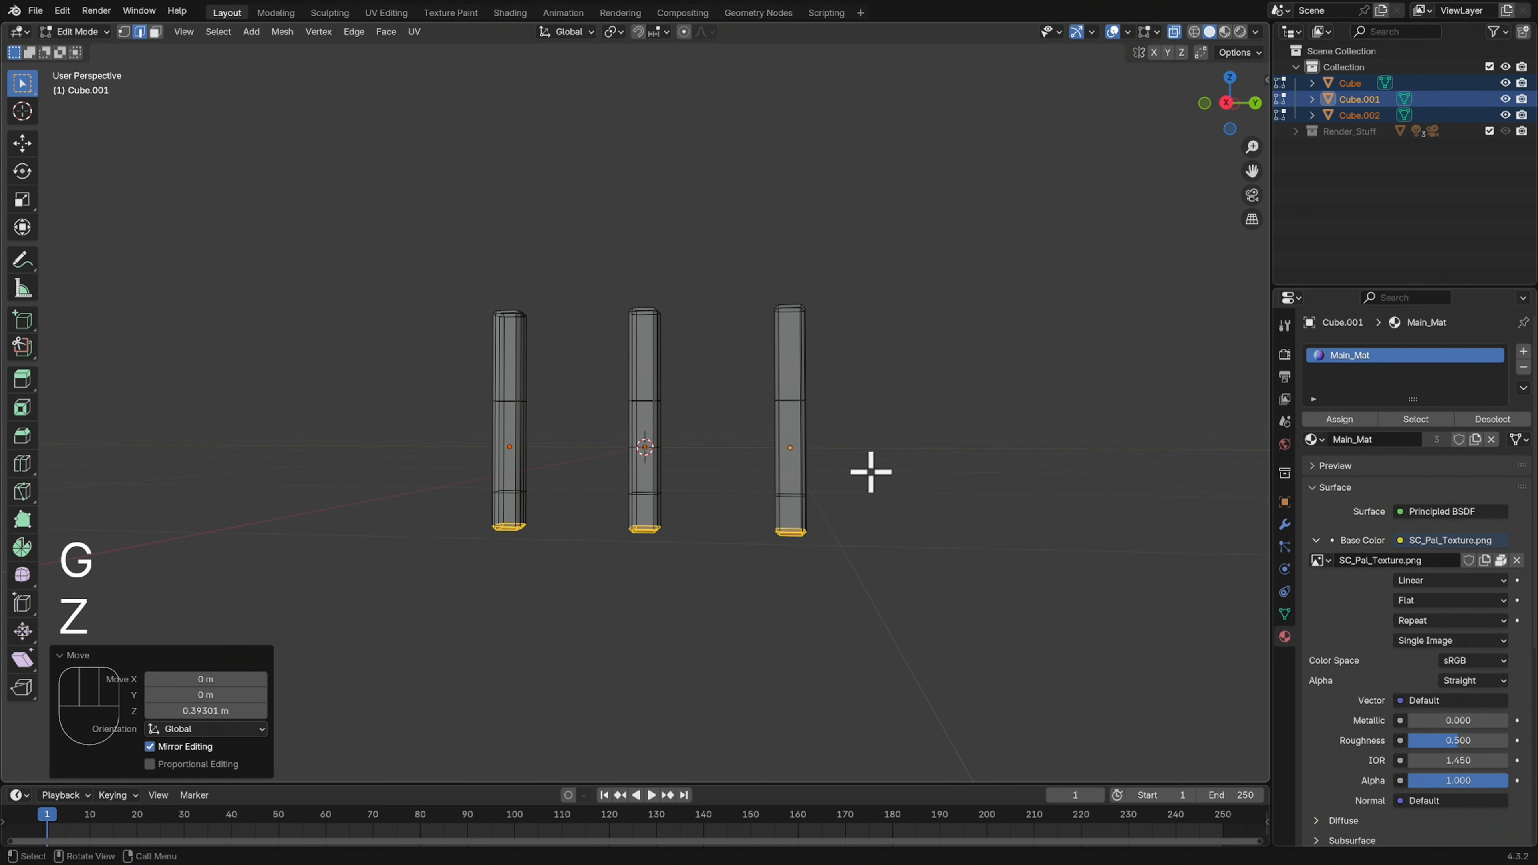
Select the vertices of the lower loops and bottom ends of all three posts and raise them along Z until the loops reach the origins
{"action": "left_click", "coordinate": [902, 458]}
{"action": "key", "text": "2"}
{"action": "left_click_drag", "start_coordinate": [899, 470], "coordinate": [487, 545]}
{"action": "key", "text": "1"}
{"action": "mouse_move", "coordinate": [916, 519]}
{"action": "middle_mouse_down"}
{"action": "mouse_move", "coordinate": [887, 529]}
{"action": "mouse_move", "coordinate": [902, 531]}
{"action": "middle_mouse_up"}
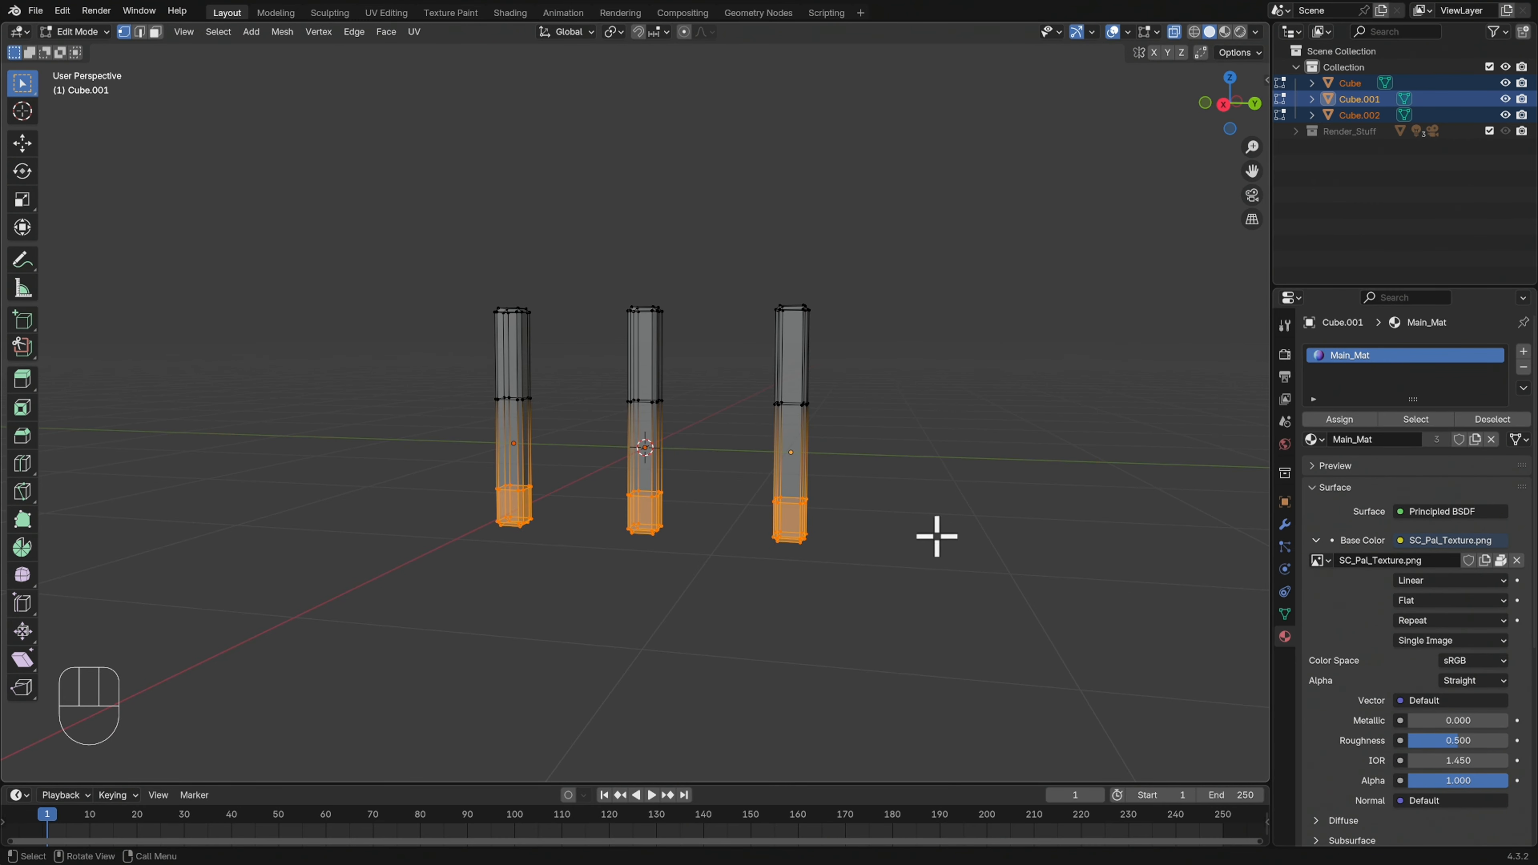
{"action": "key", "text": "g"}
{"action": "key", "text": "z"}
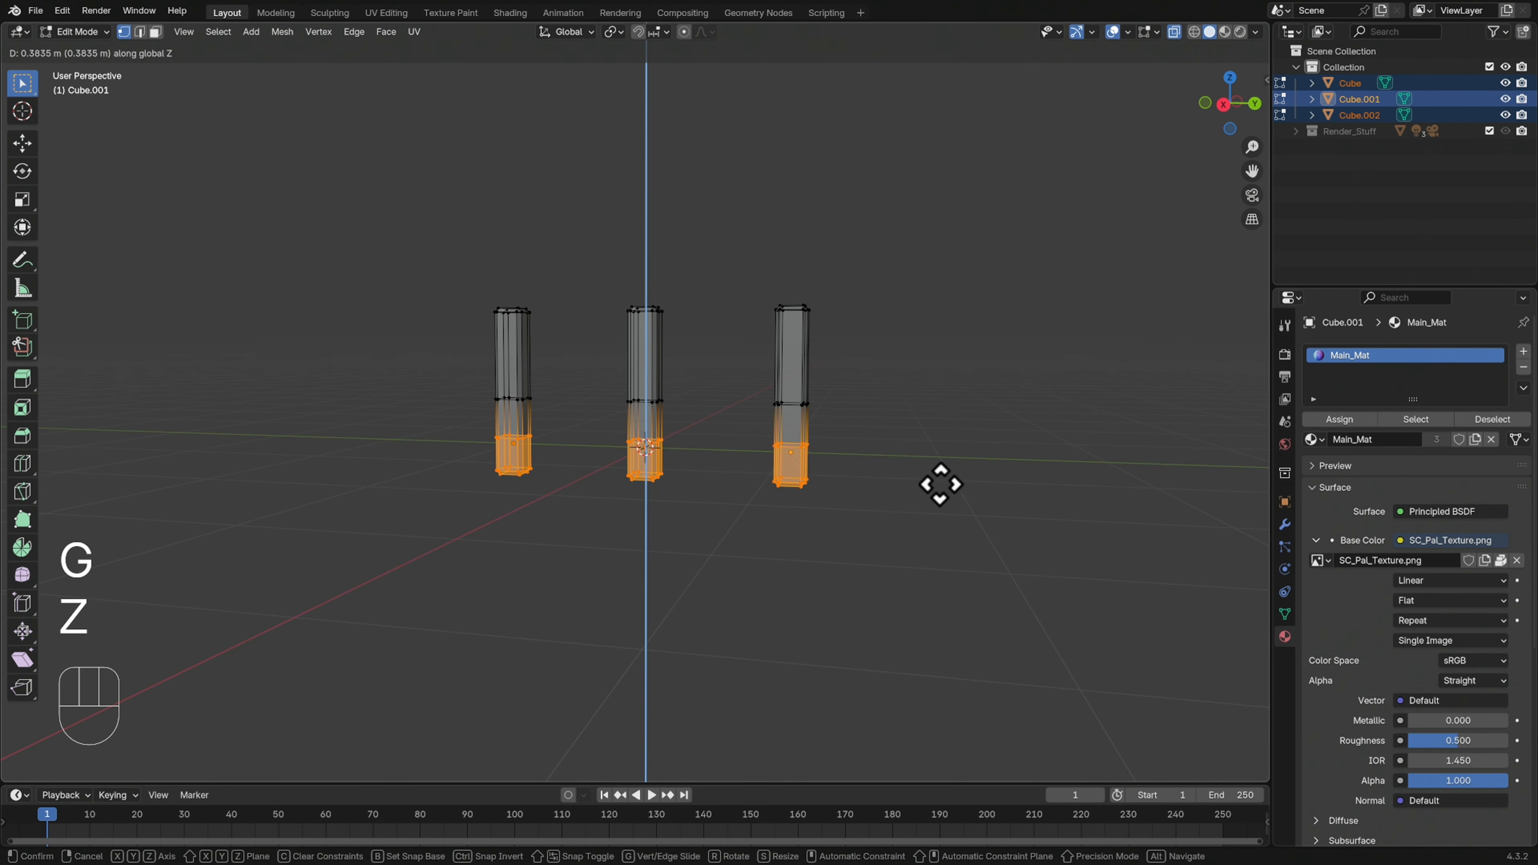
{"action": "left_click", "coordinate": [938, 492]}
Select everything below the top ends of all three posts, raise it about 0.27 m along Z, and leave Edit Mode
{"action": "left_click_drag", "start_coordinate": [838, 370], "coordinate": [422, 569]}
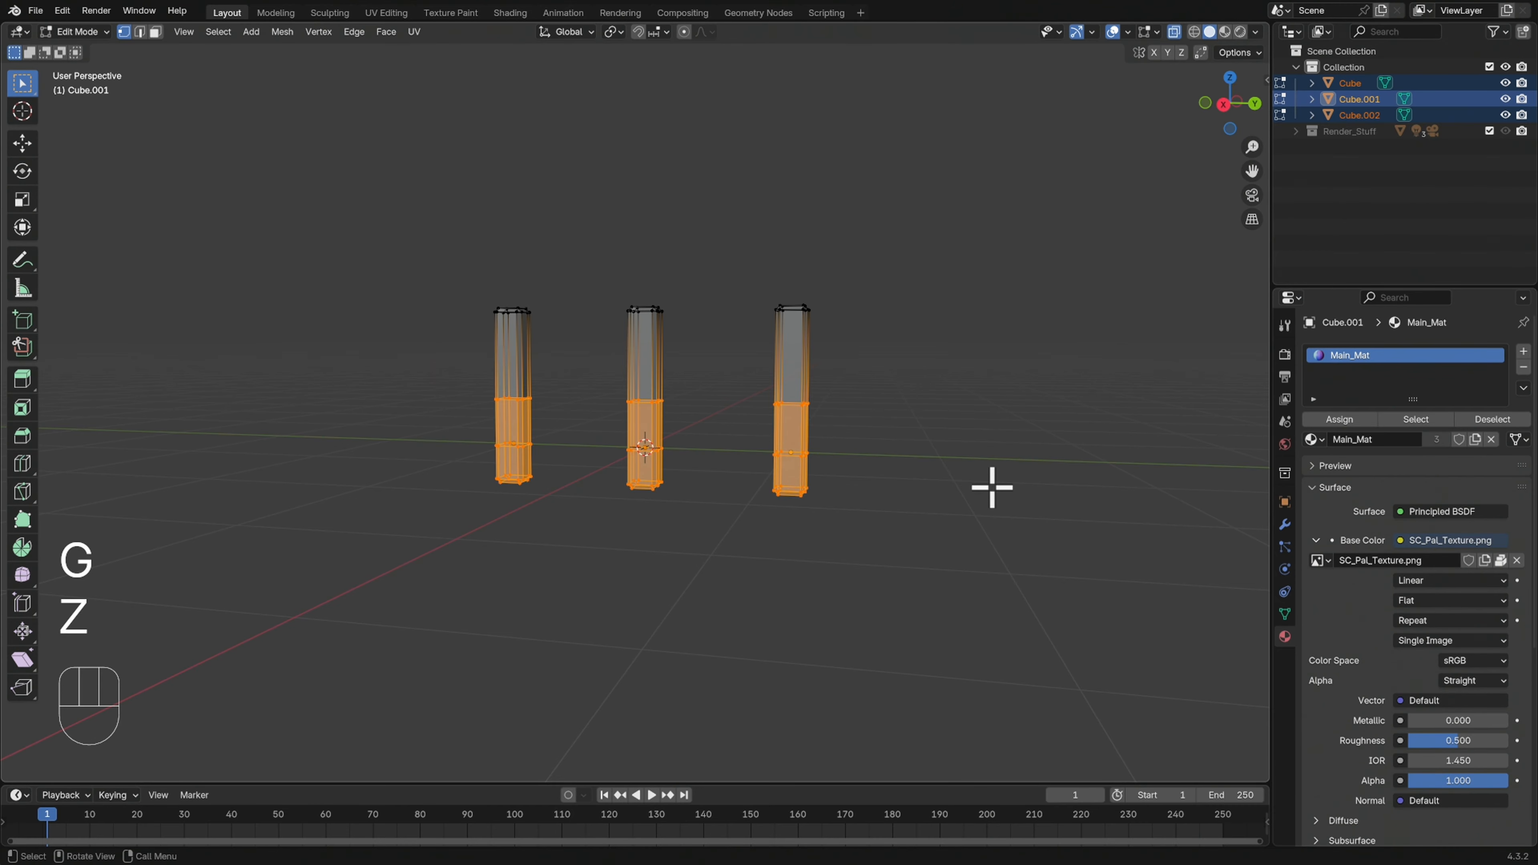
{"action": "key", "text": "g"}
{"action": "key", "text": "z"}
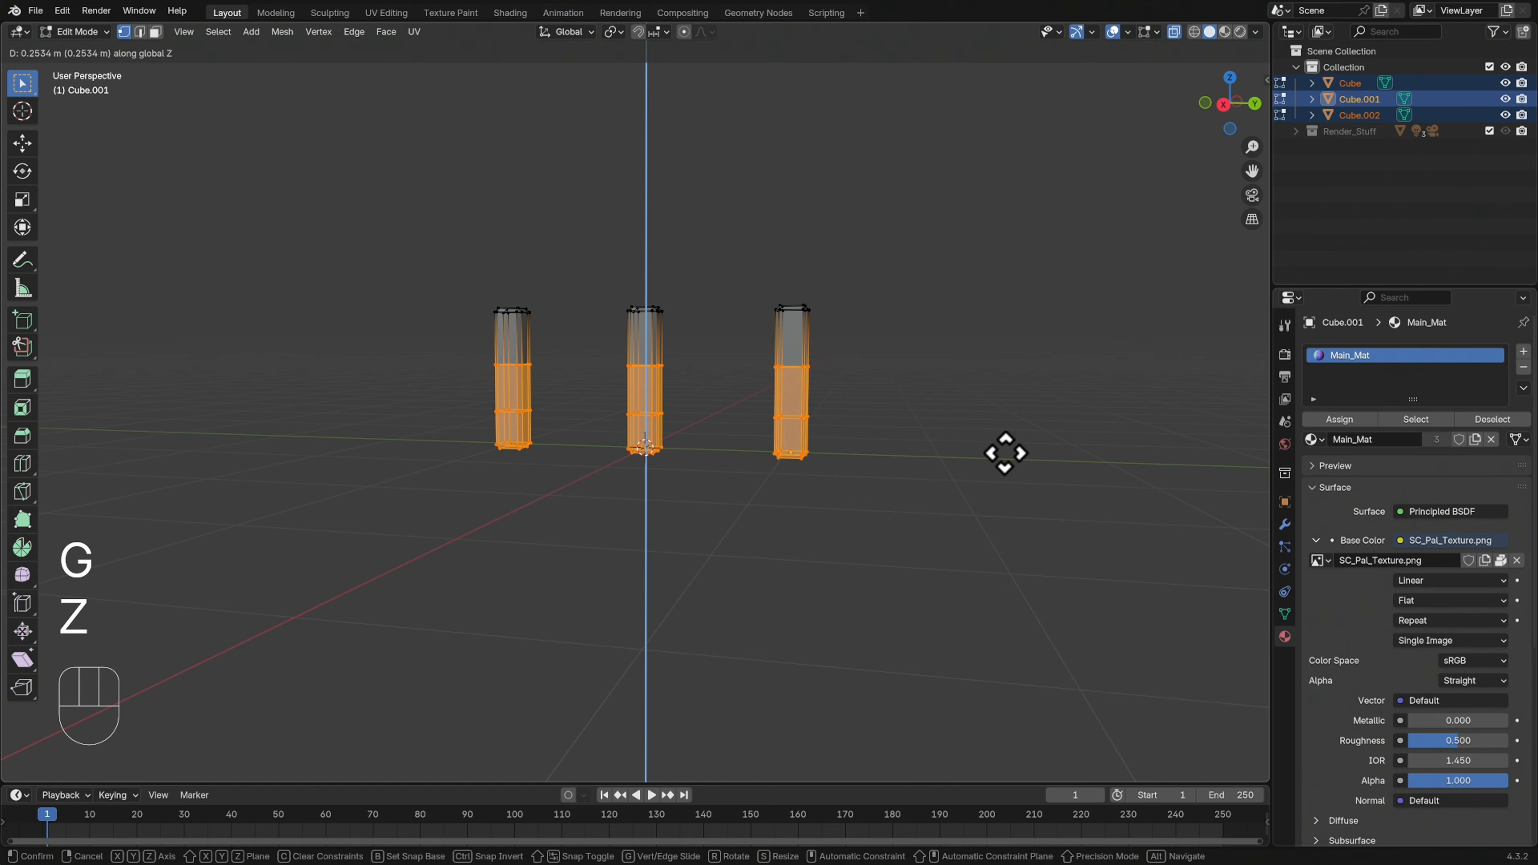
{"action": "left_click", "coordinate": [1005, 453]}
{"action": "middle_click_drag", "start_coordinate": [920, 443], "coordinate": [943, 412]}
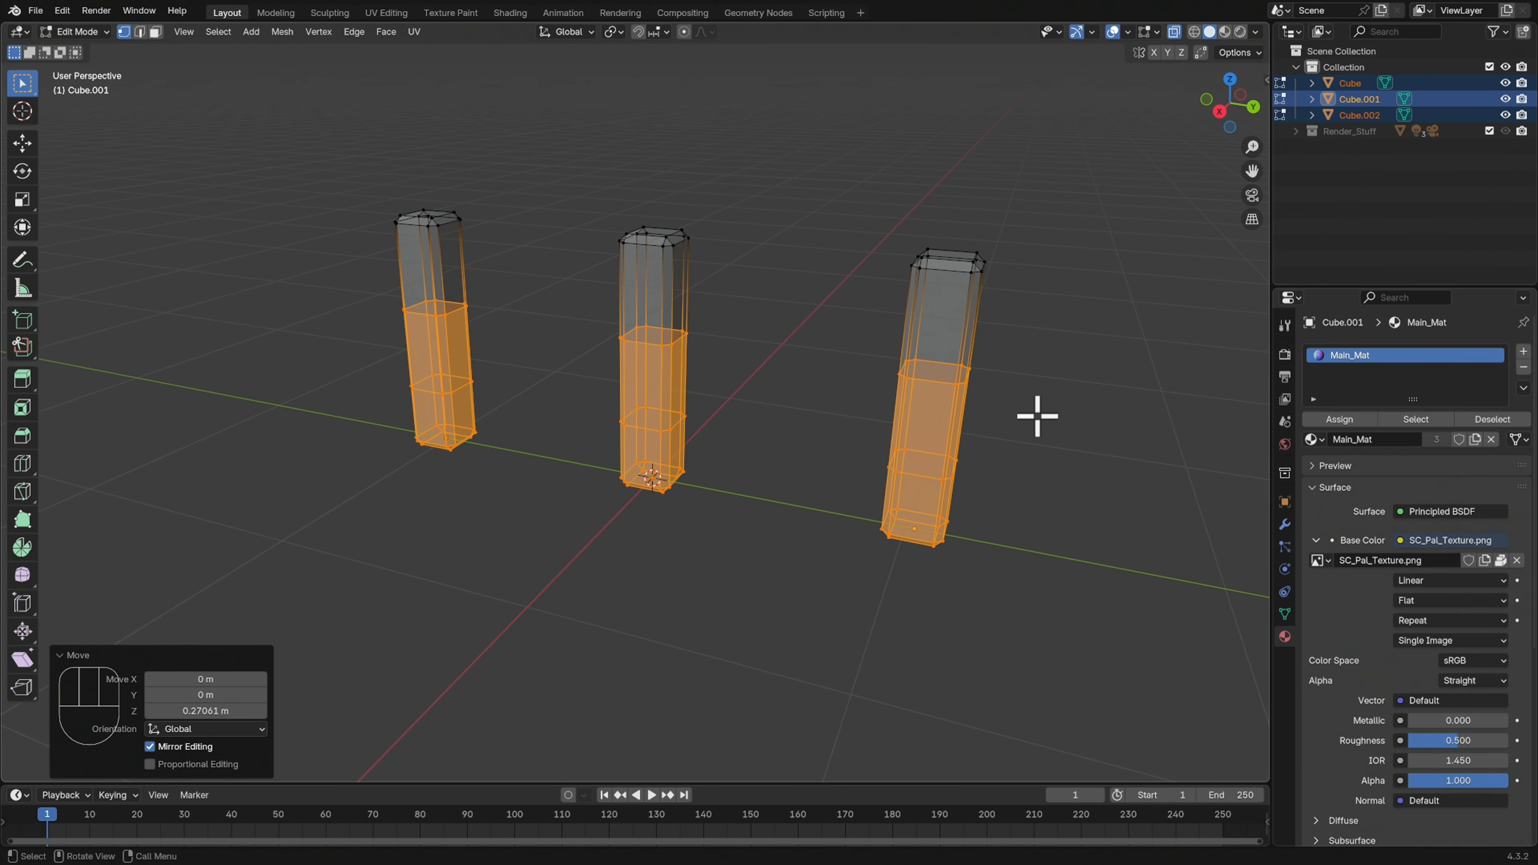
{"action": "key", "text": "Tab"}
{"action": "middle_click_drag", "start_coordinate": [1041, 455], "coordinate": [1099, 301]}
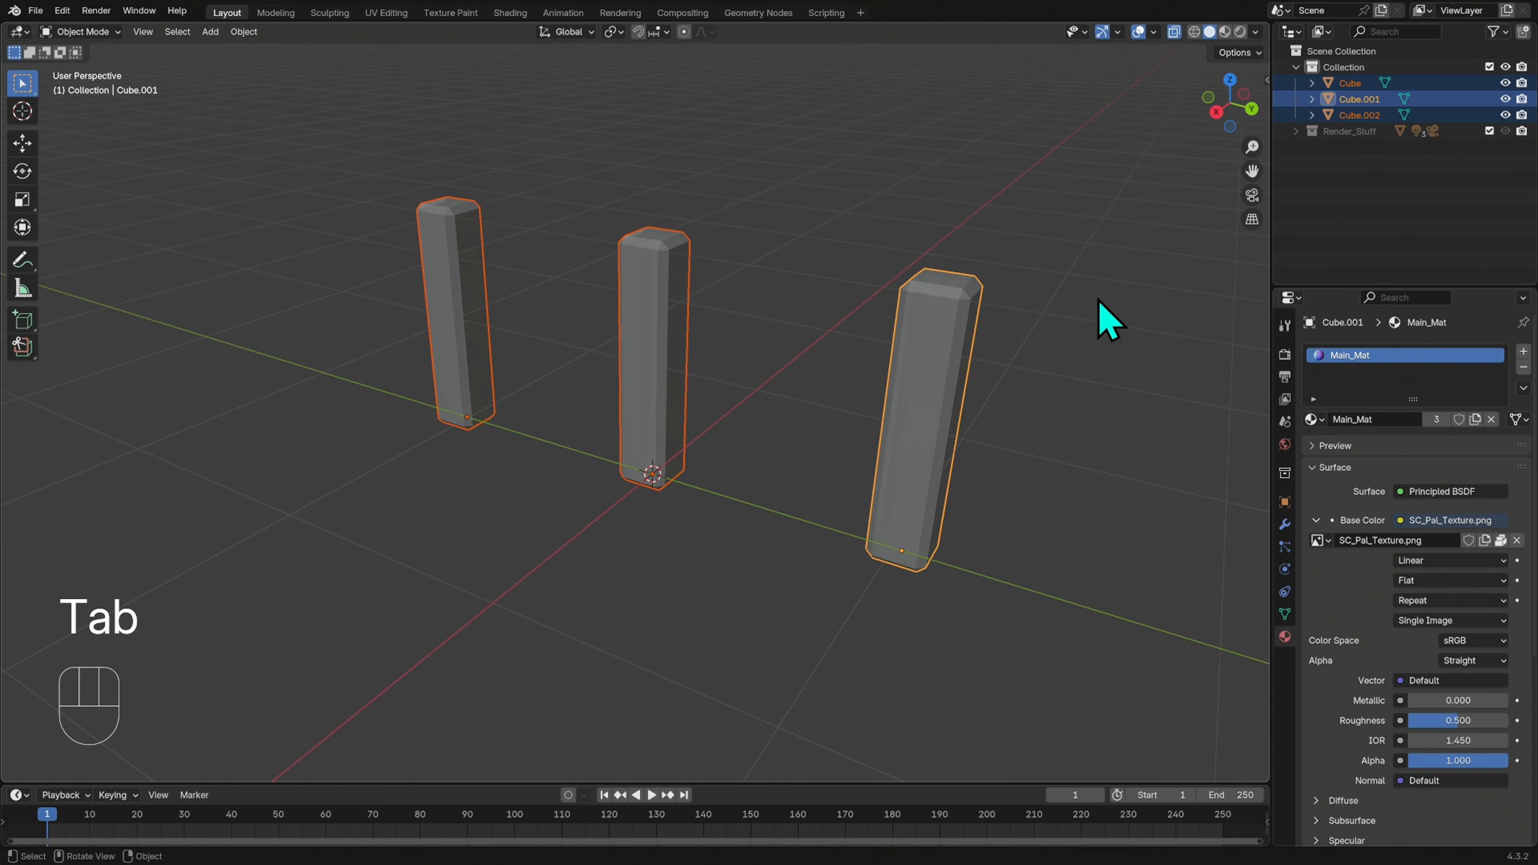
{"action": "middle_click_drag", "start_coordinate": [1100, 194], "coordinate": [957, 484]}
Deselect the posts and add a new cube mesh at the world origin
{"action": "left_click", "coordinate": [999, 470]}
{"action": "key", "text": "shift+a"}
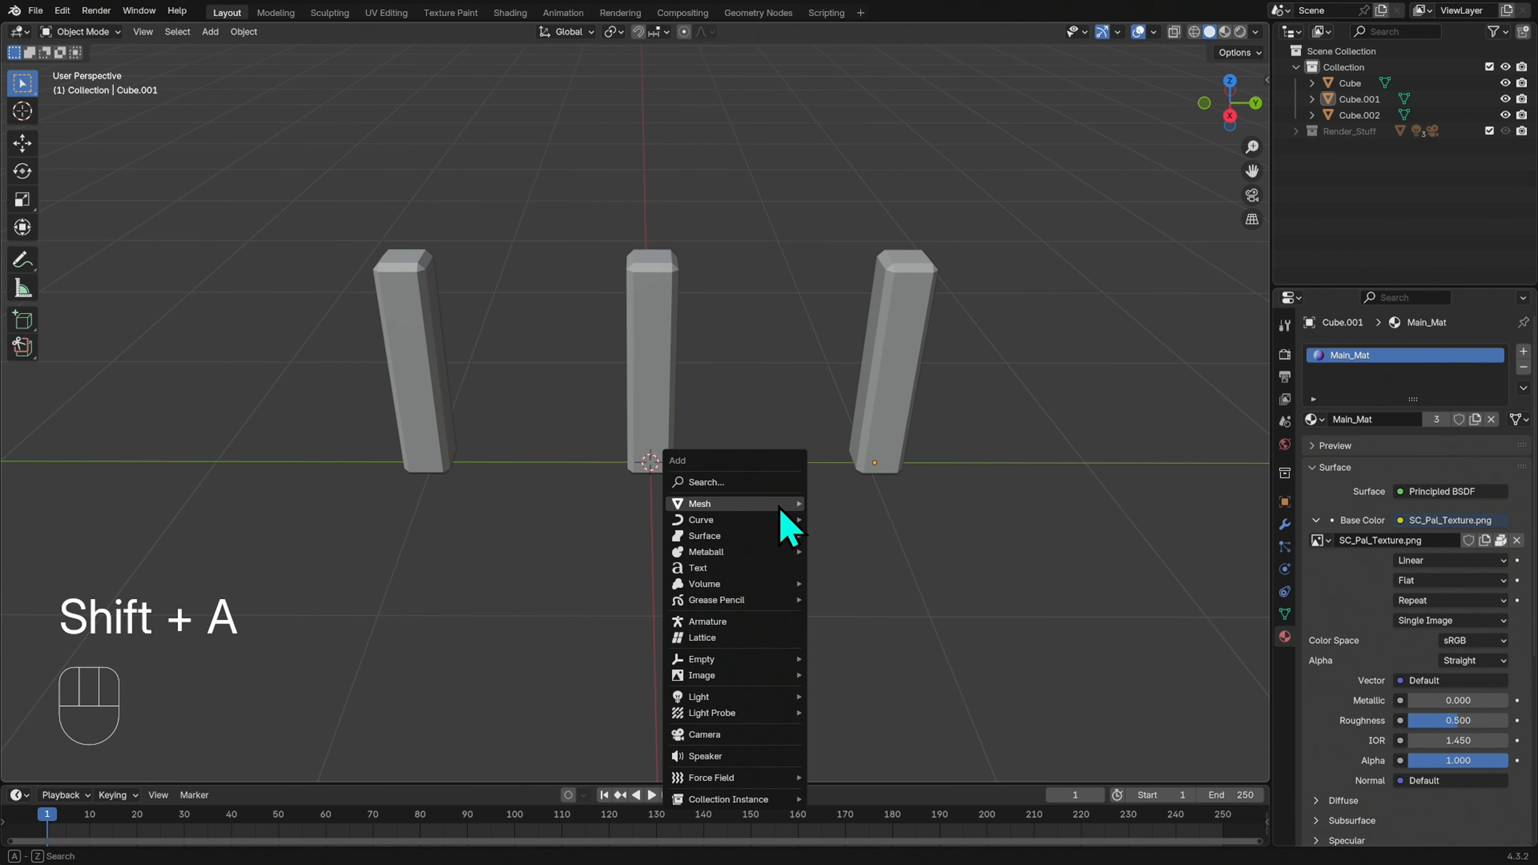
{"action": "mouse_move", "coordinate": [788, 505]}
{"action": "left_click", "coordinate": [843, 519]}
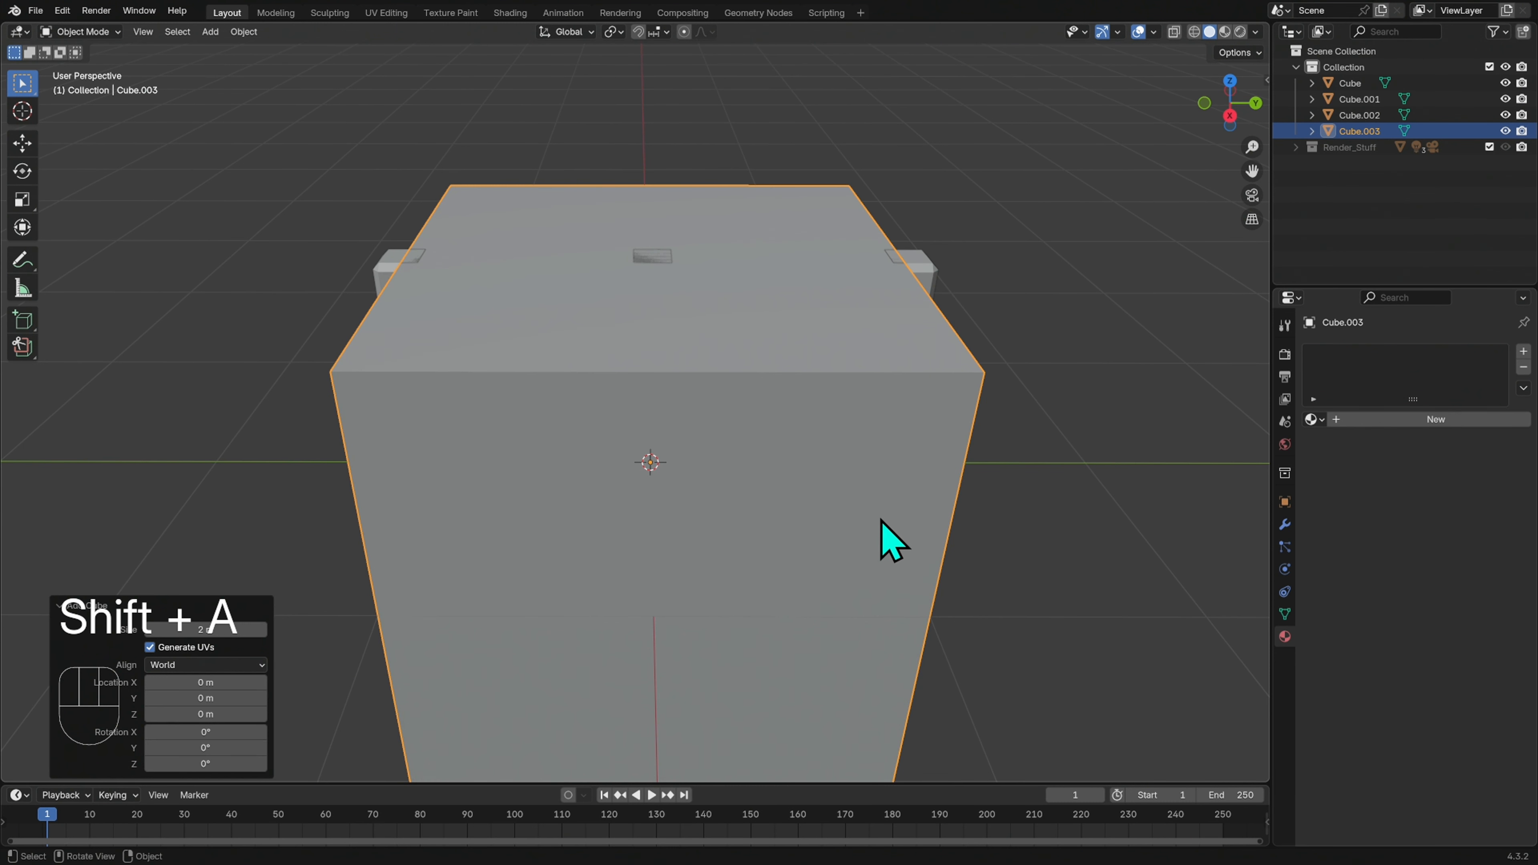
{"action": "middle_click_drag", "start_coordinate": [1075, 550], "coordinate": [1020, 511]}
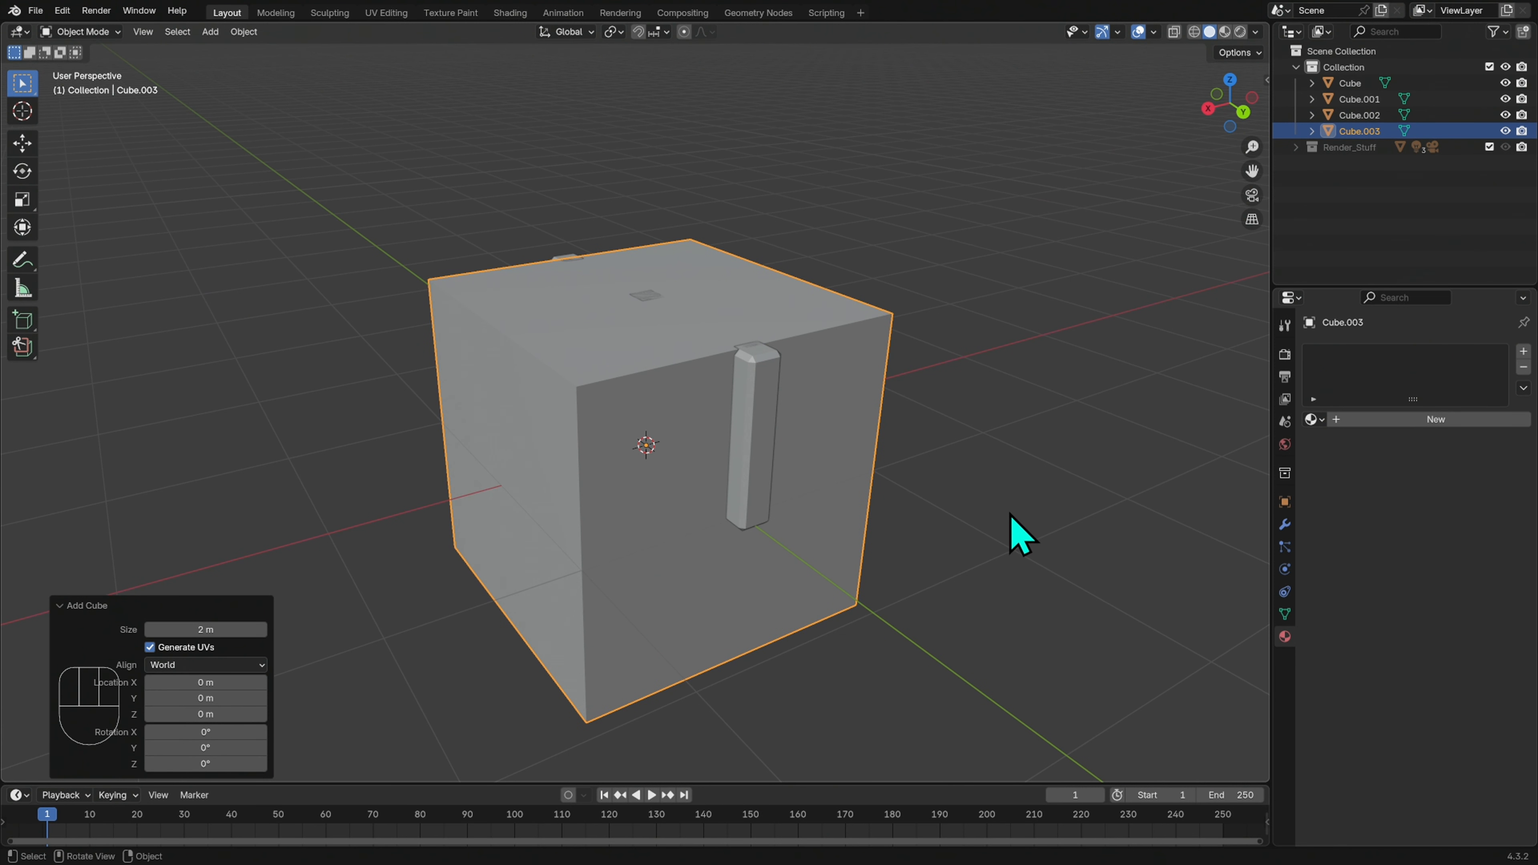
Scale the new cube's mesh in Edit Mode to about 0.099 on X and Z, locking Y, to form a long beam
{"action": "key", "text": "Tab"}
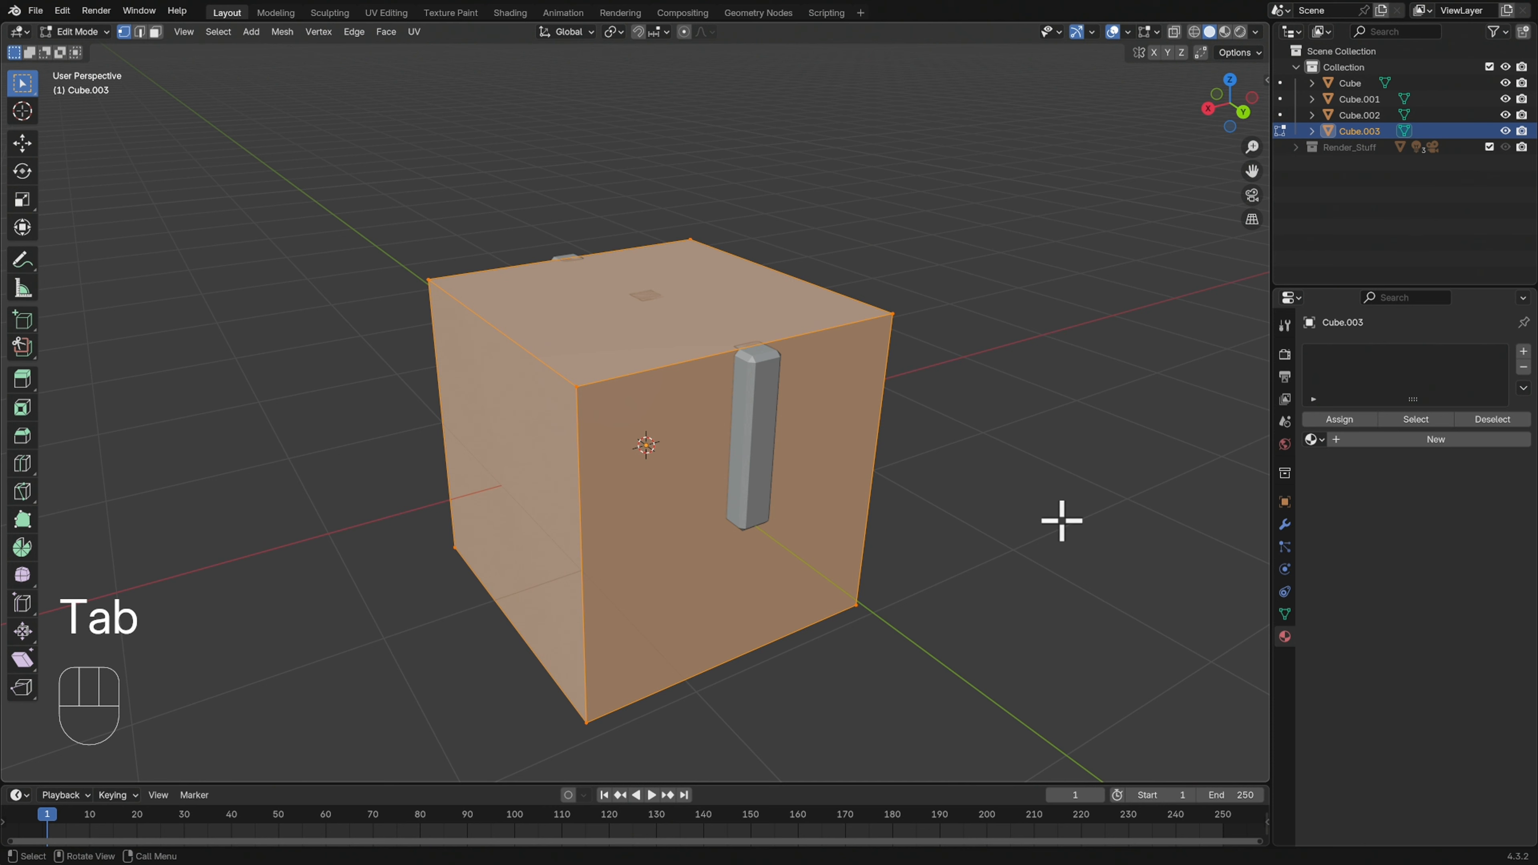
{"action": "key", "text": "s"}
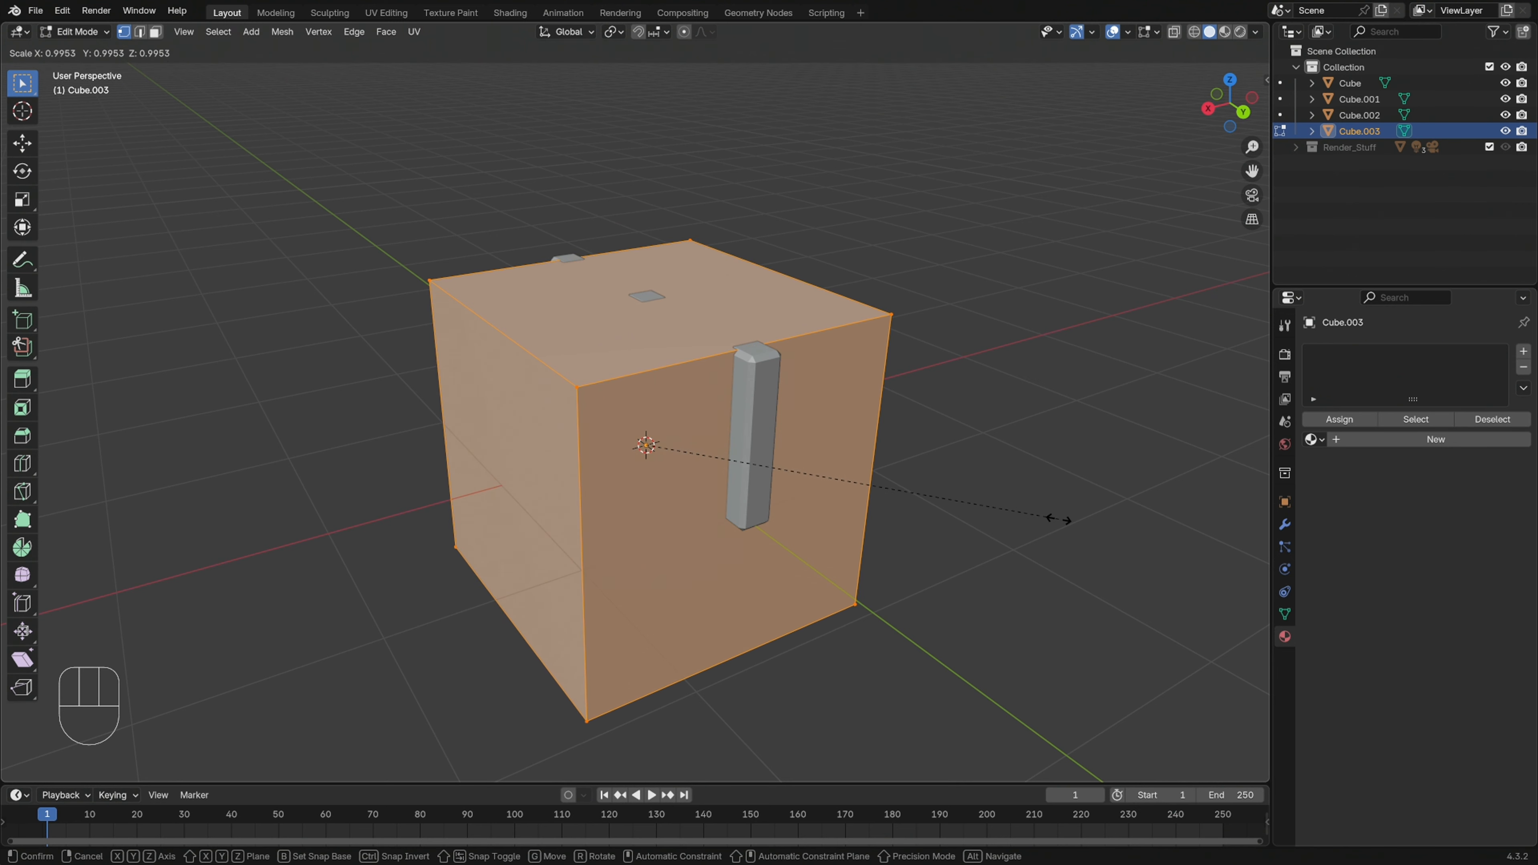
{"action": "key", "text": "shift+y"}
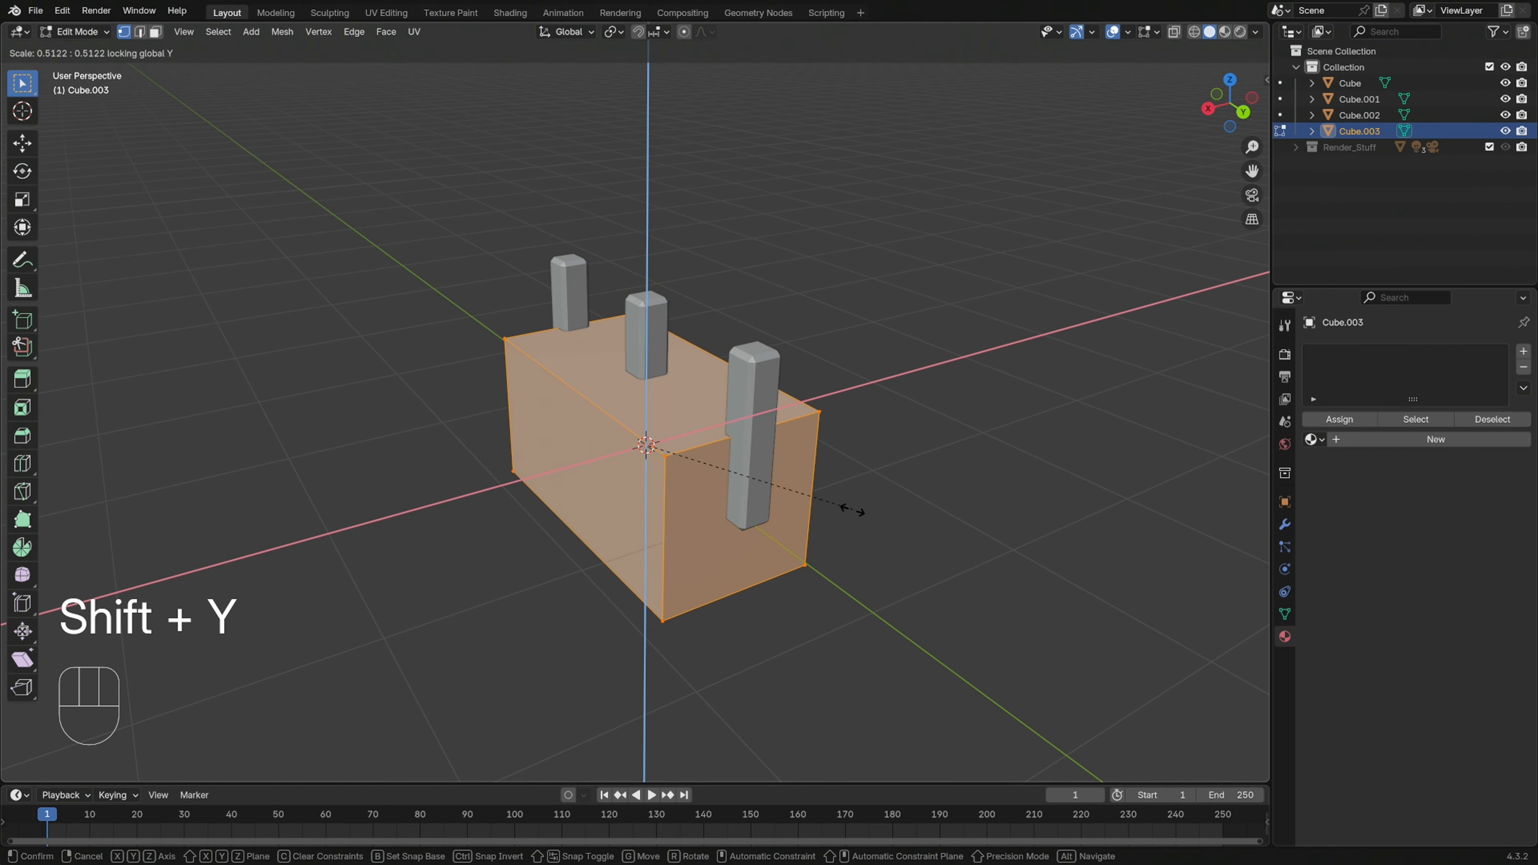
{"action": "left_click", "coordinate": [675, 473]}
{"action": "middle_click_drag", "start_coordinate": [878, 498], "coordinate": [899, 457]}
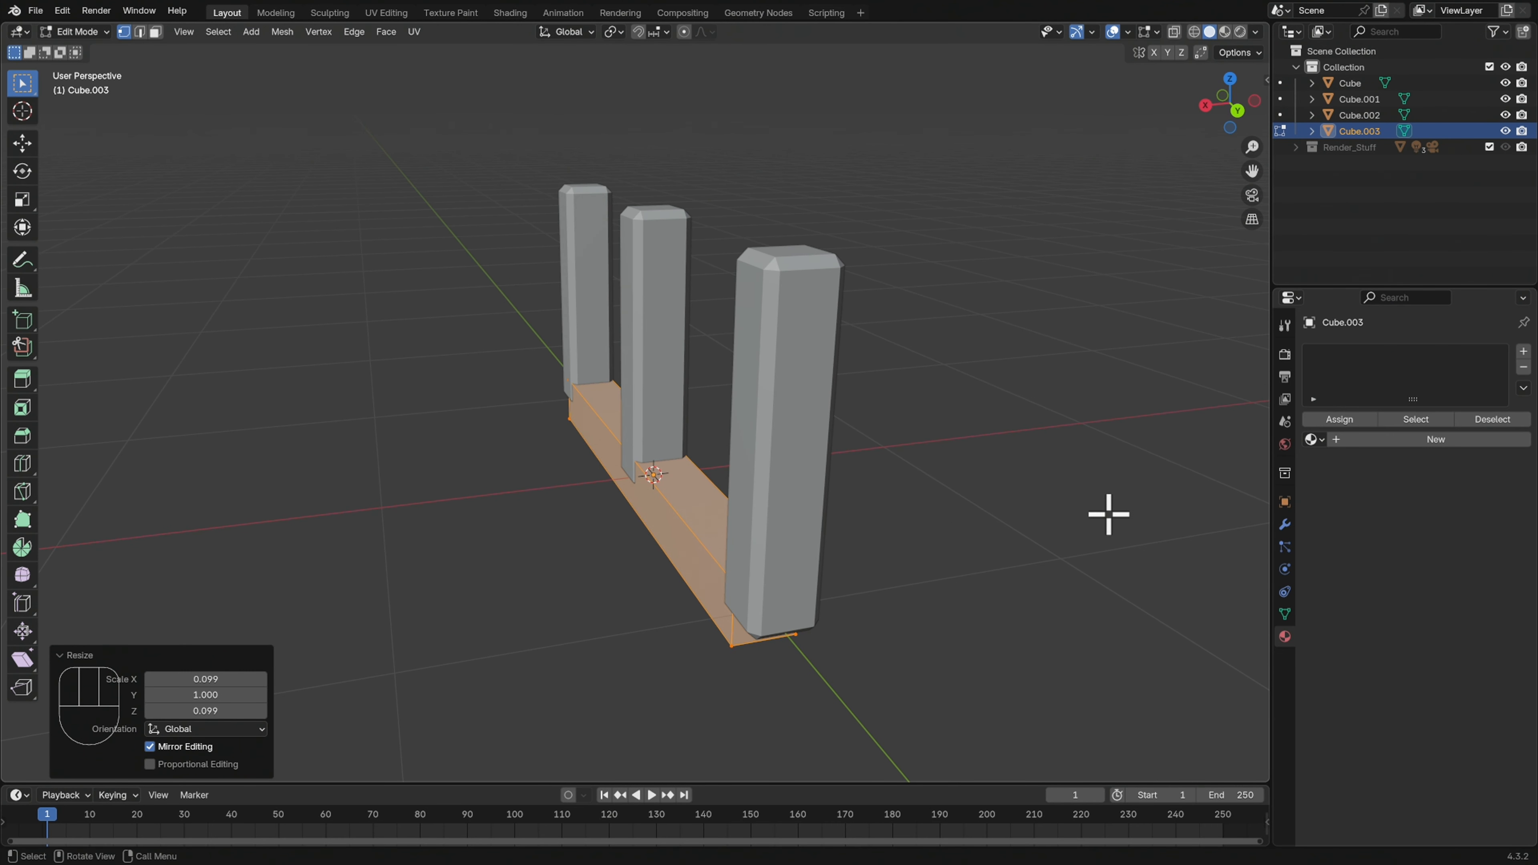
Thin the beam in Edit Mode by scaling its mesh to about 0.393 along X
{"action": "key", "text": "s"}
{"action": "key", "text": "x"}
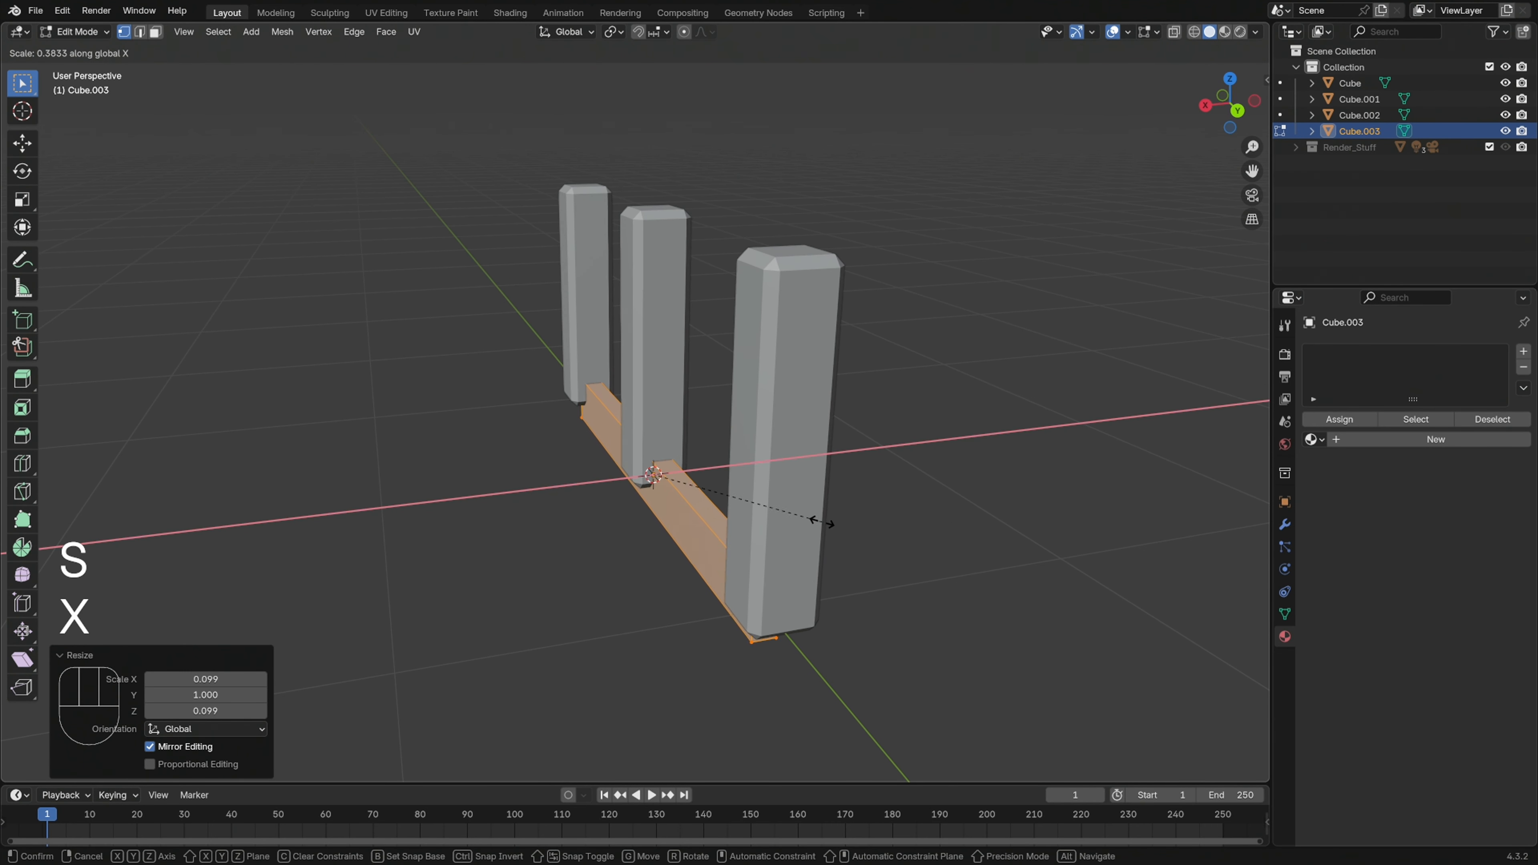
{"action": "left_click", "coordinate": [827, 516]}
{"action": "middle_click_drag", "start_coordinate": [880, 509], "coordinate": [963, 522]}
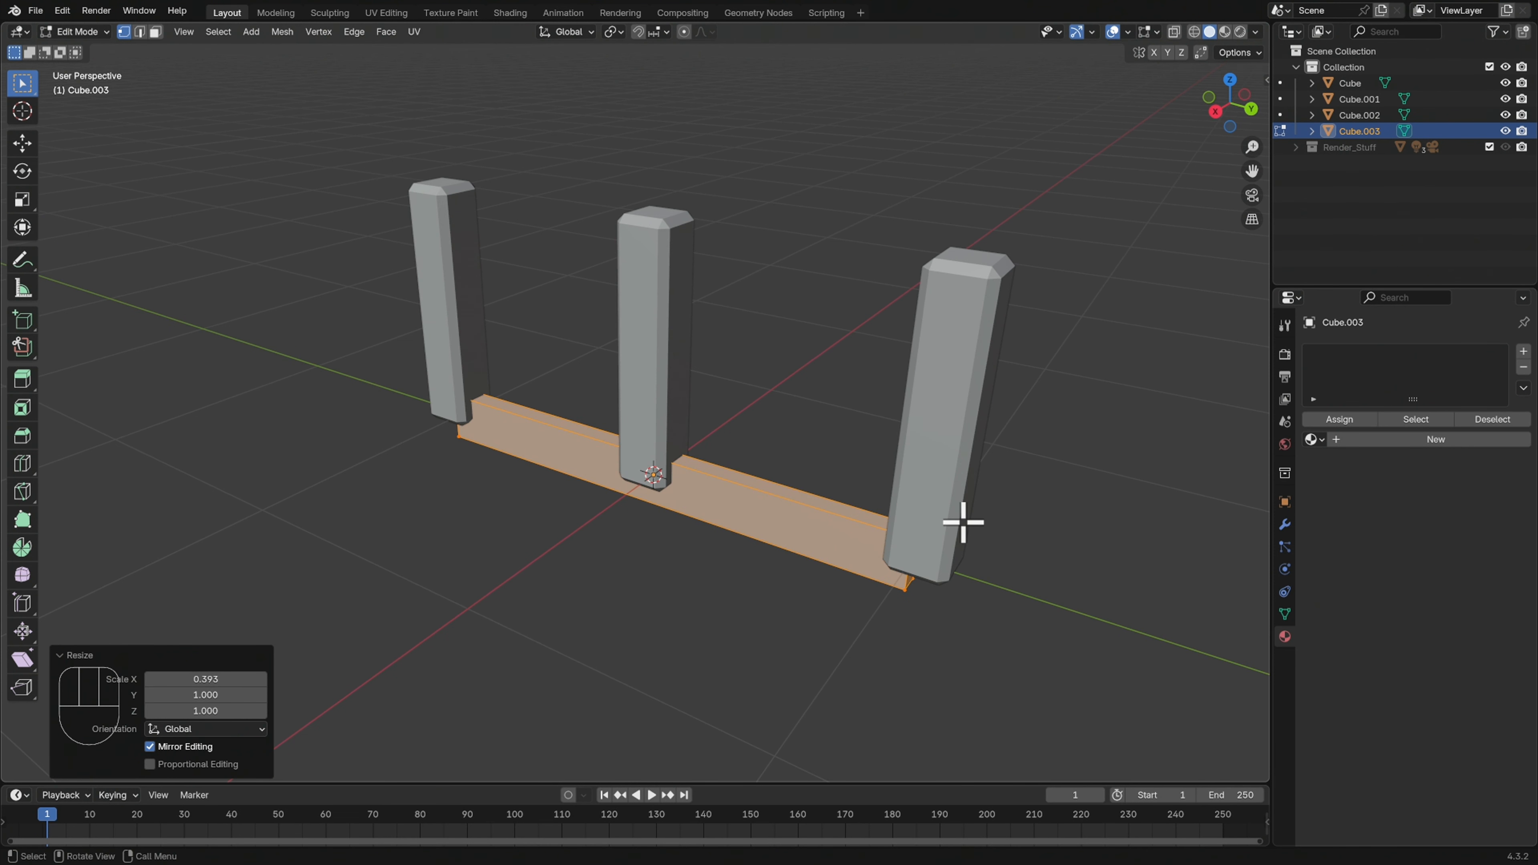
Return to Object Mode and move the beam about 0.138 m along X, against the faces of the posts
{"action": "key", "text": "Tab"}
{"action": "middle_click_drag", "start_coordinate": [1092, 492], "coordinate": [1036, 479]}
{"action": "key", "text": "g"}
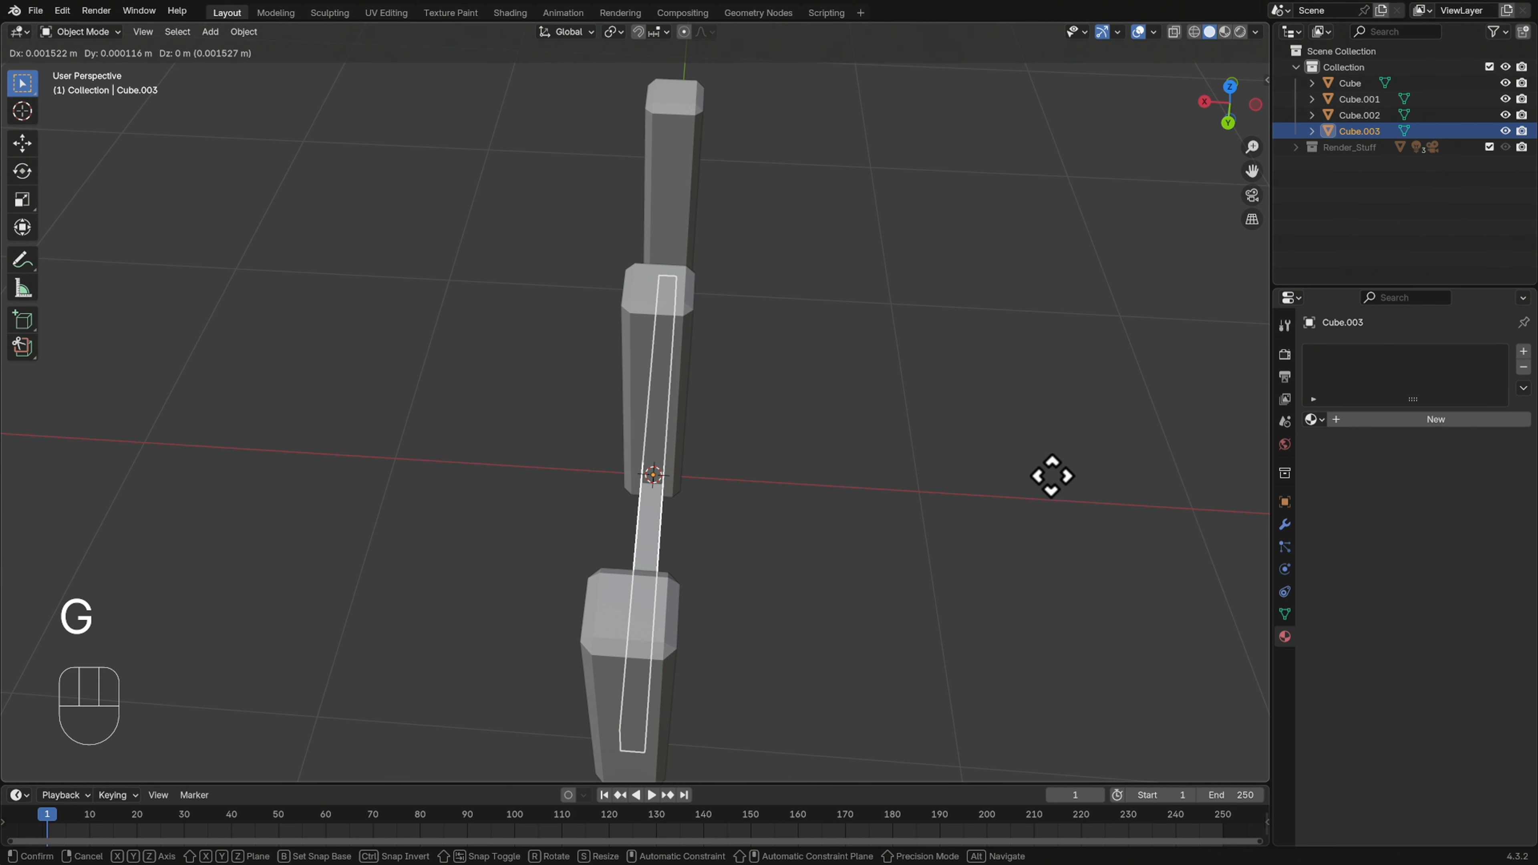
{"action": "key", "text": "x"}
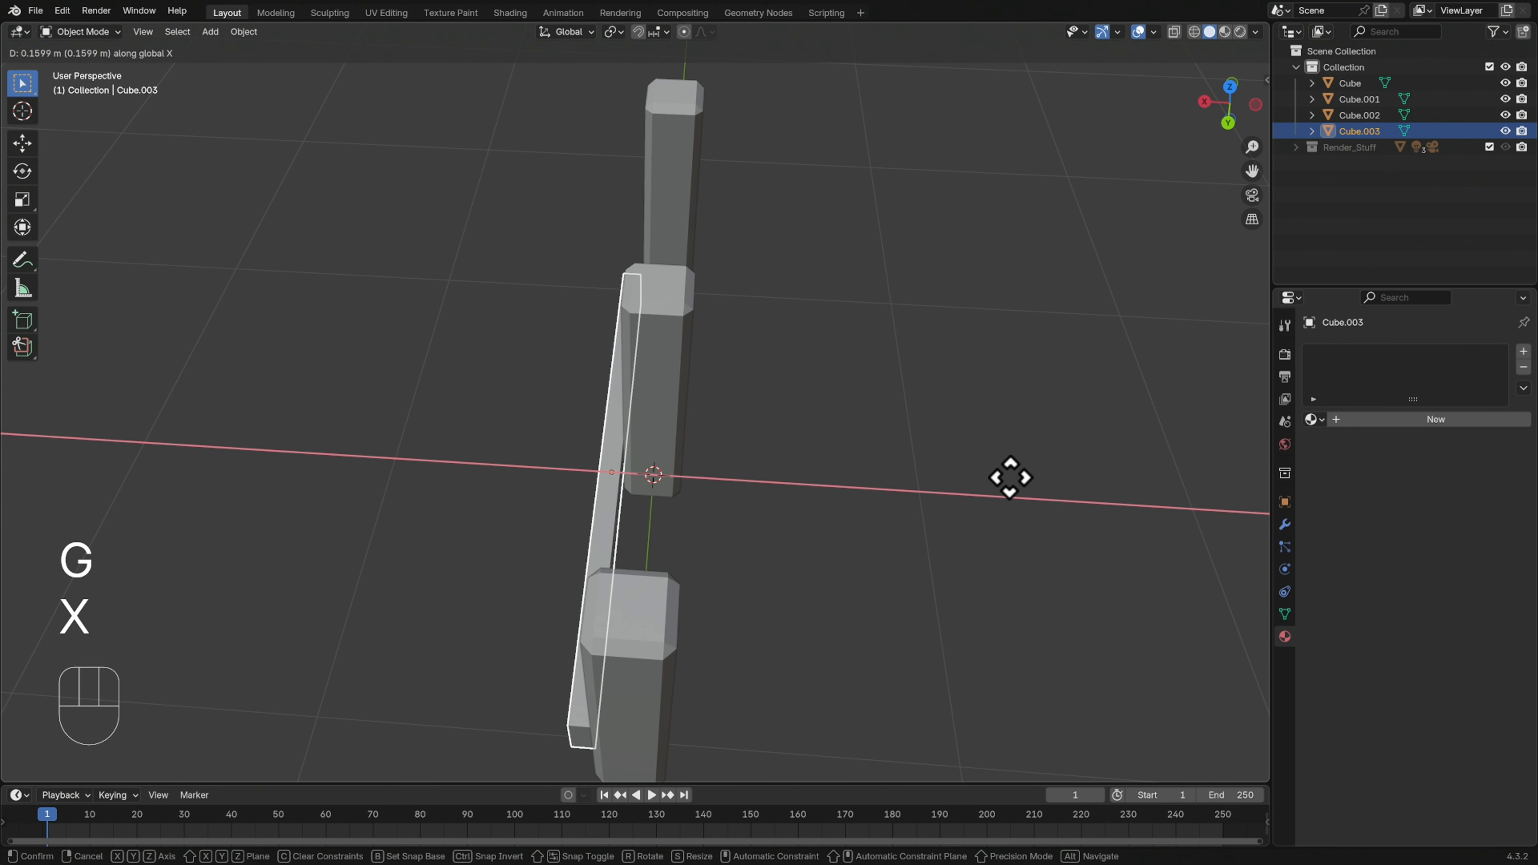
{"action": "left_click", "coordinate": [1016, 482]}
{"action": "mouse_move", "coordinate": [1016, 482]}
{"action": "middle_mouse_down"}
{"action": "mouse_move", "coordinate": [995, 491]}
{"action": "mouse_move", "coordinate": [1023, 474]}
{"action": "mouse_move", "coordinate": [1013, 504]}
{"action": "middle_mouse_up"}
Raise the beam along Z until it sits just below the tops of the posts
{"action": "key", "text": "g"}
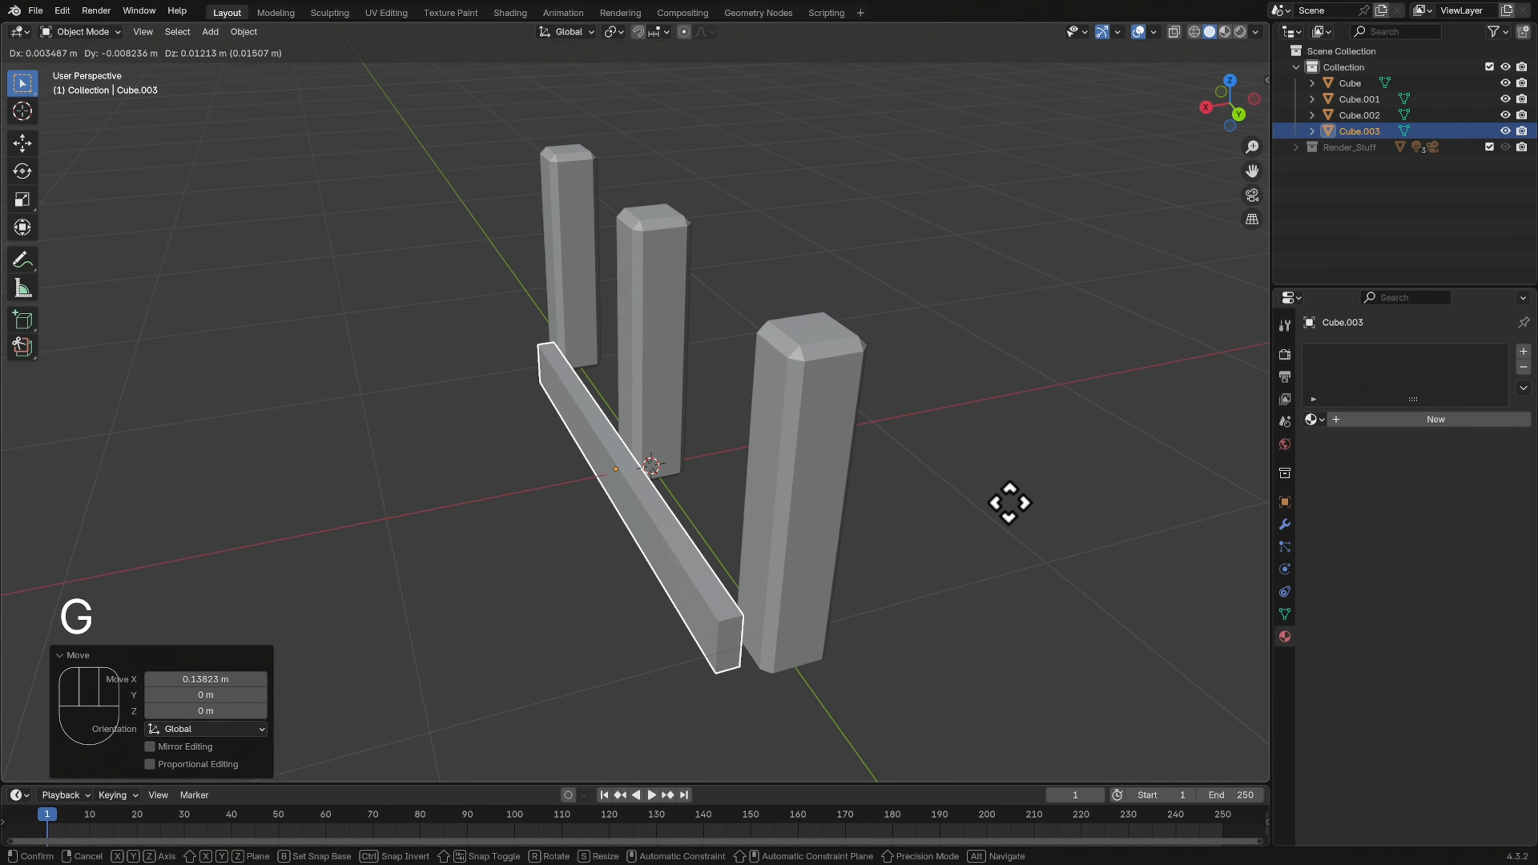
{"action": "key", "text": "z"}
{"action": "left_click", "coordinate": [1035, 323]}
{"action": "middle_click_drag", "start_coordinate": [1037, 334], "coordinate": [1085, 418]}
{"action": "middle_click_drag", "start_coordinate": [963, 328], "coordinate": [1027, 498], "text": "shift"}
Lengthen the beam's mesh by scaling it about 1.301 along Y so it overhangs the outer posts, and leave Edit Mode
{"action": "key", "text": "Tab"}
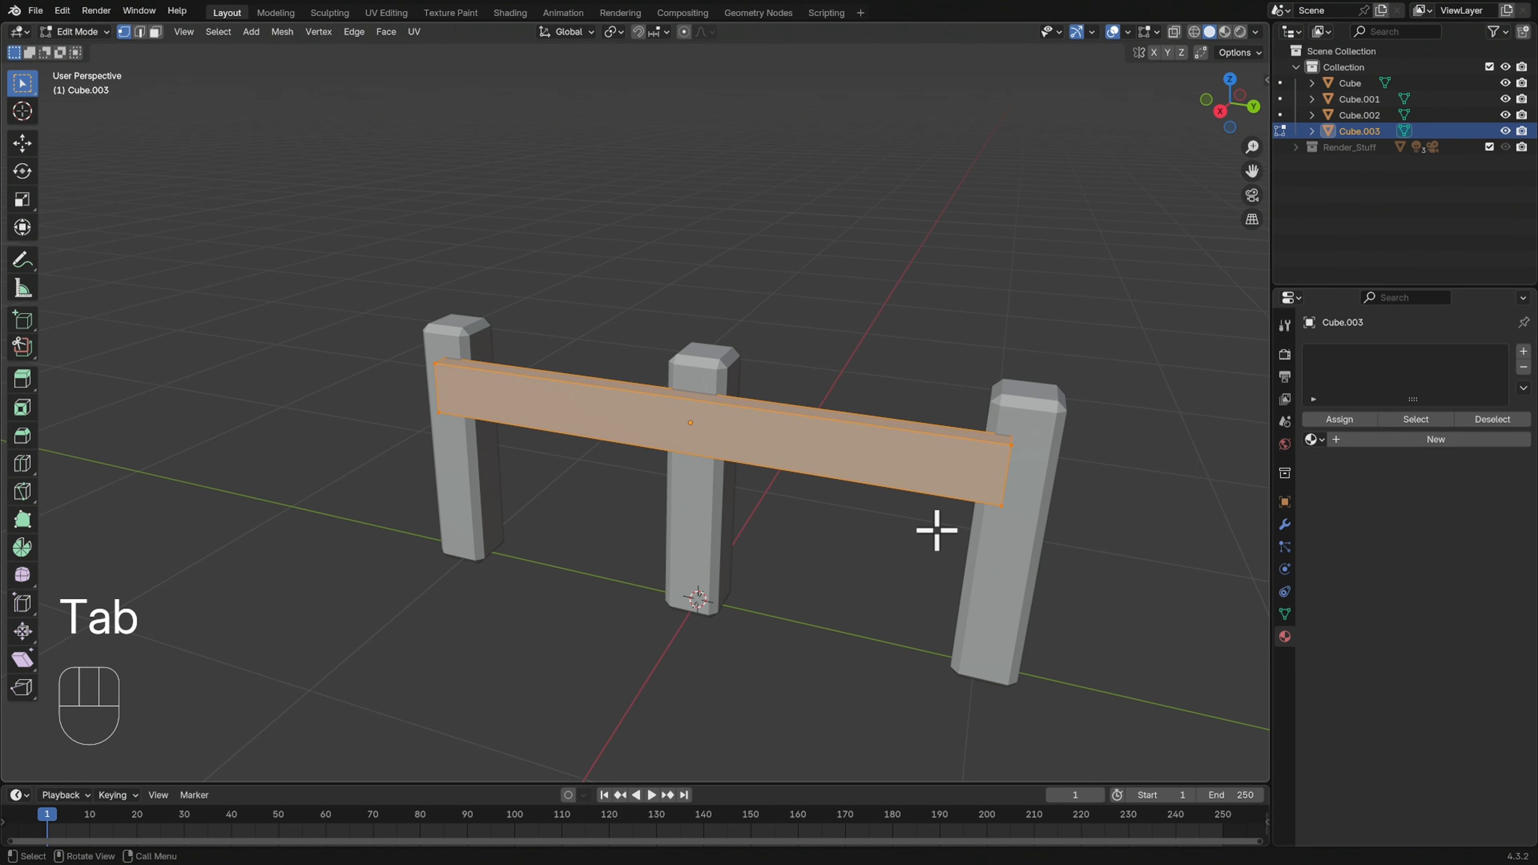
{"action": "key", "text": "s"}
{"action": "key", "text": "y"}
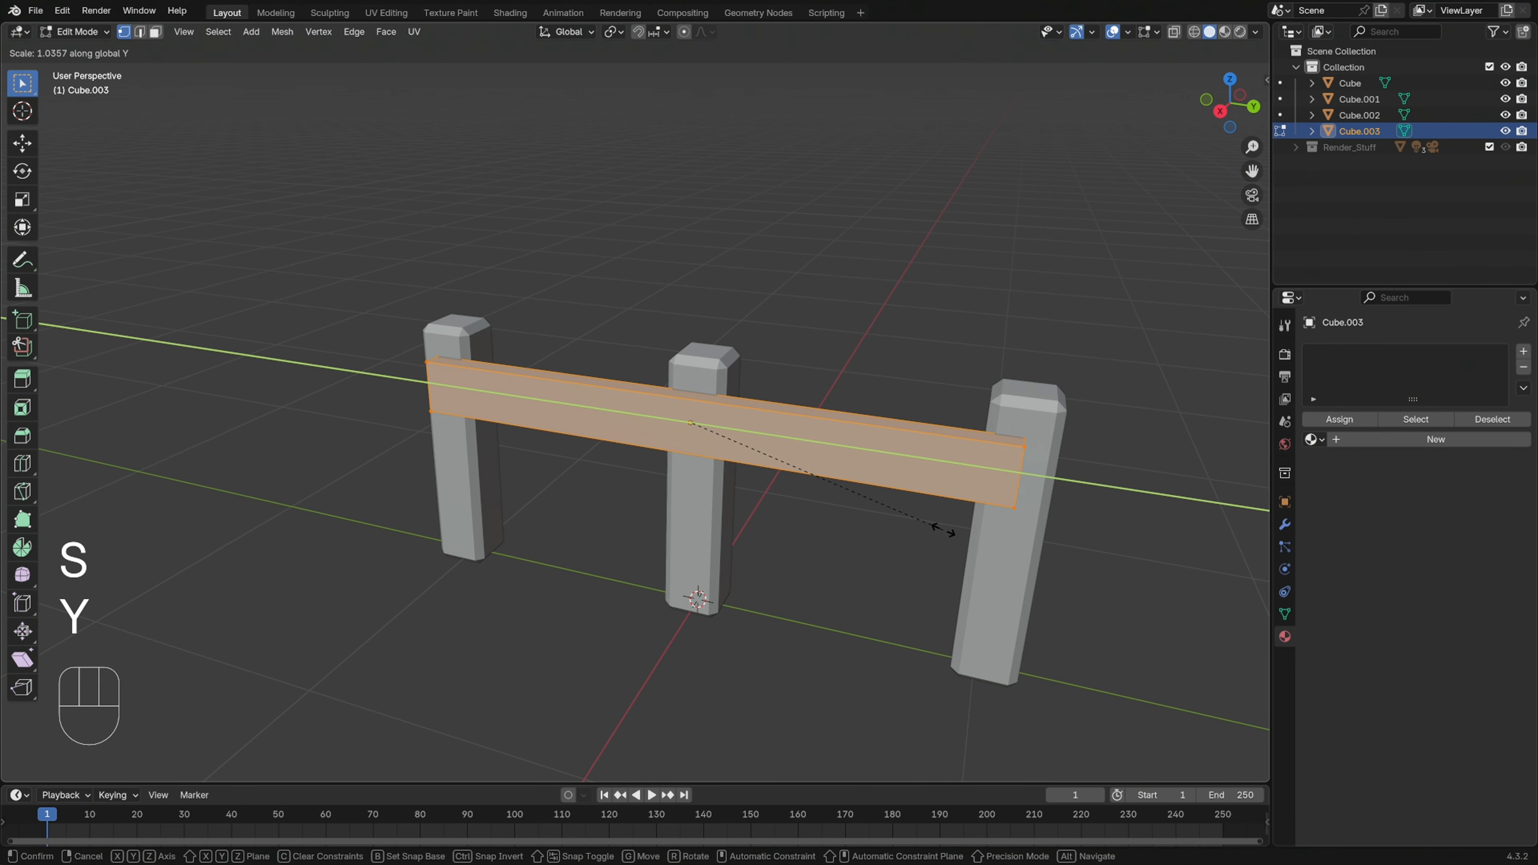
{"action": "left_click", "coordinate": [1014, 533]}
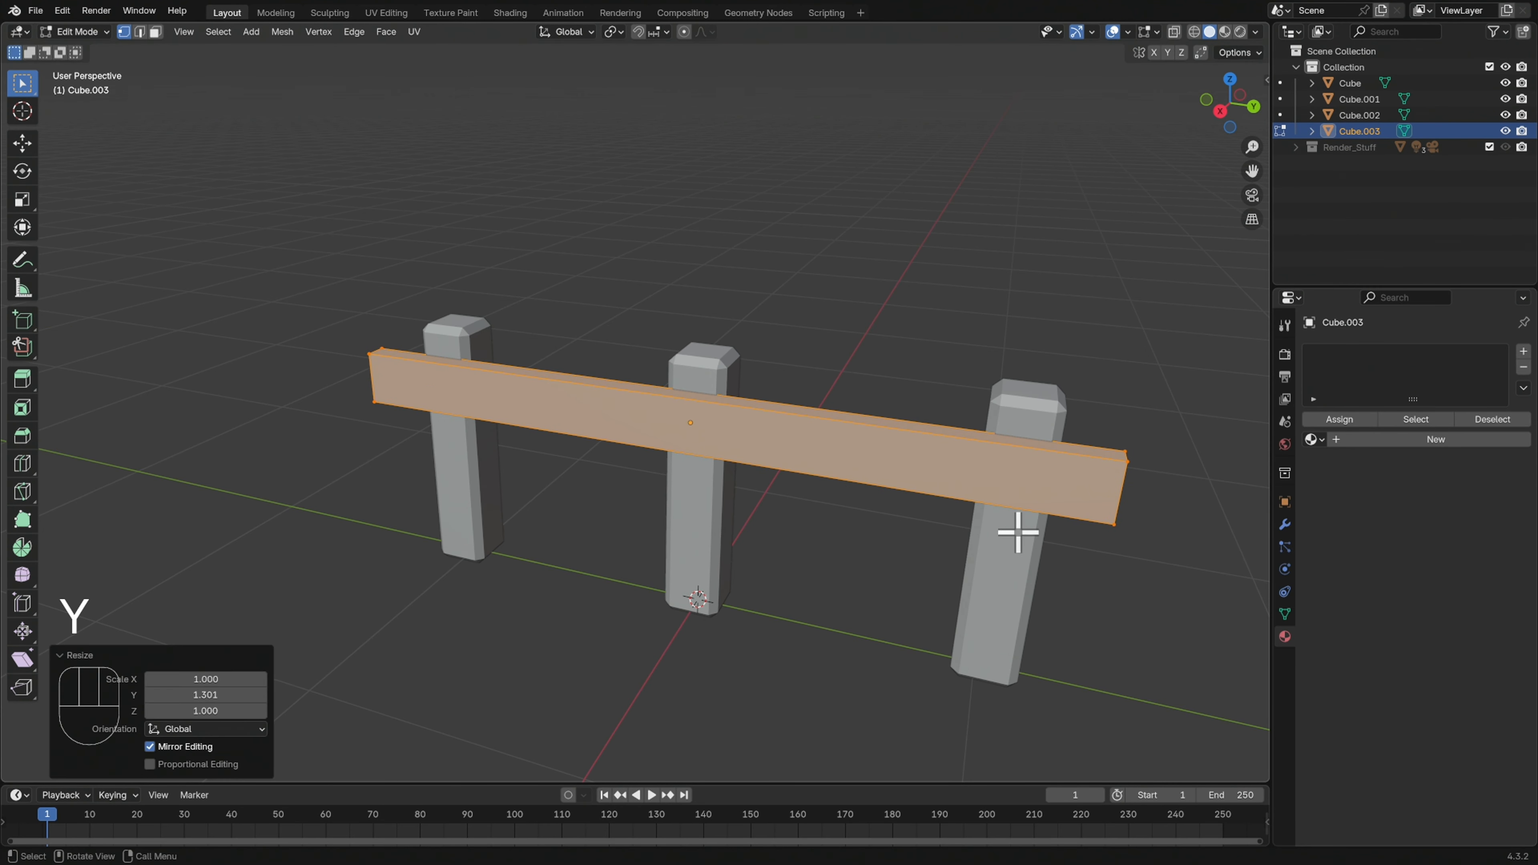
{"action": "key", "text": "Tab"}
{"action": "middle_click_drag", "start_coordinate": [1037, 518], "coordinate": [1003, 515]}
{"action": "middle_click_drag", "start_coordinate": [1089, 454], "coordinate": [1017, 509]}
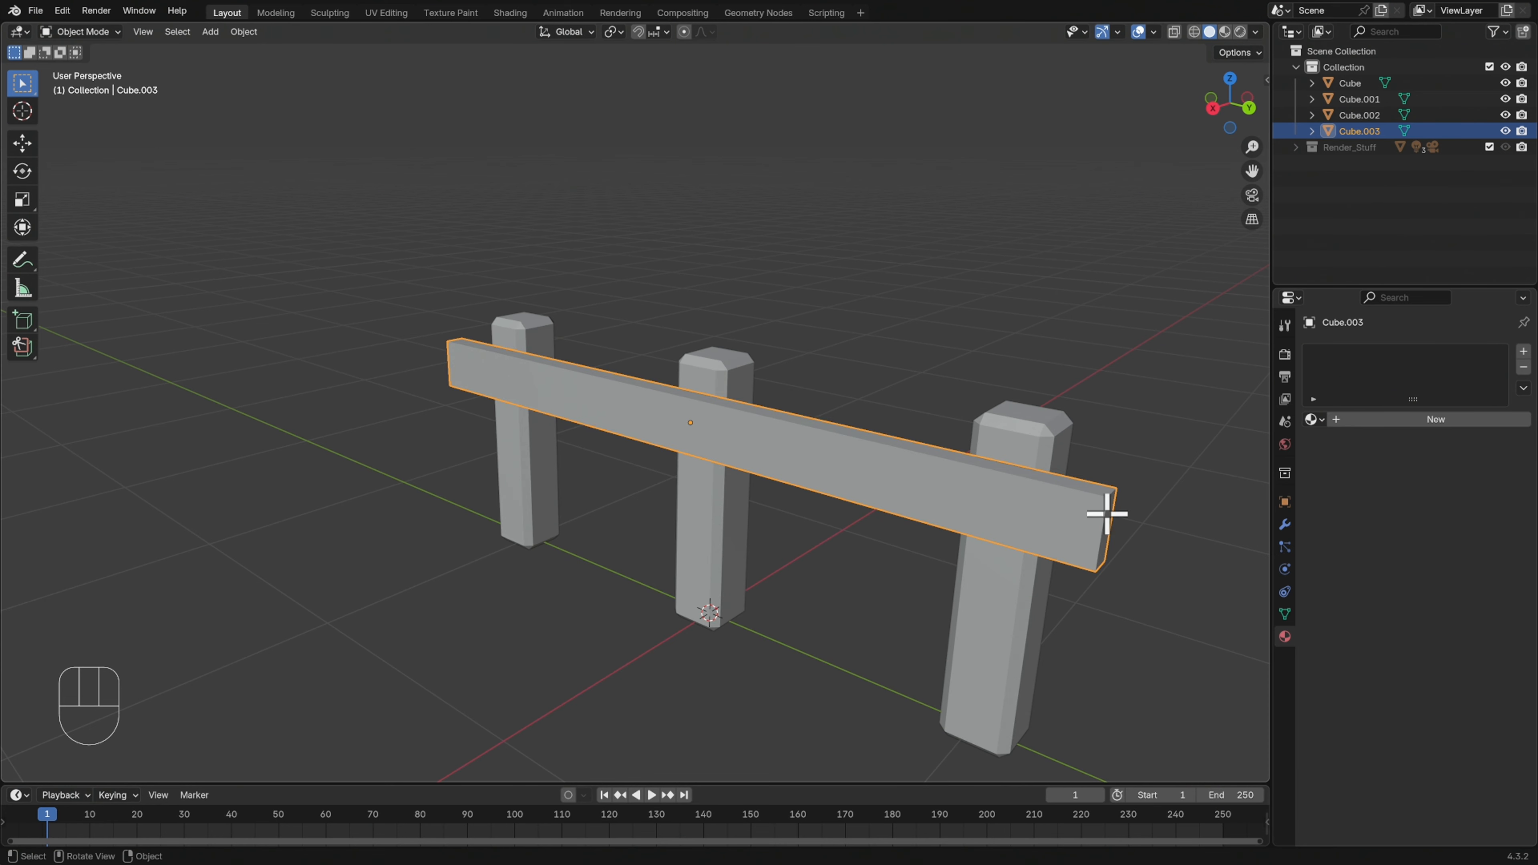
{"action": "key", "text": "Tab"}
{"action": "mouse_move", "coordinate": [1123, 523]}
{"action": "middle_mouse_down"}
{"action": "mouse_move", "coordinate": [1082, 519]}
{"action": "mouse_move", "coordinate": [1102, 516]}
{"action": "middle_mouse_up"}
{"action": "middle_click_drag", "start_coordinate": [962, 574], "coordinate": [992, 553]}
{"action": "key", "text": "Tab"}
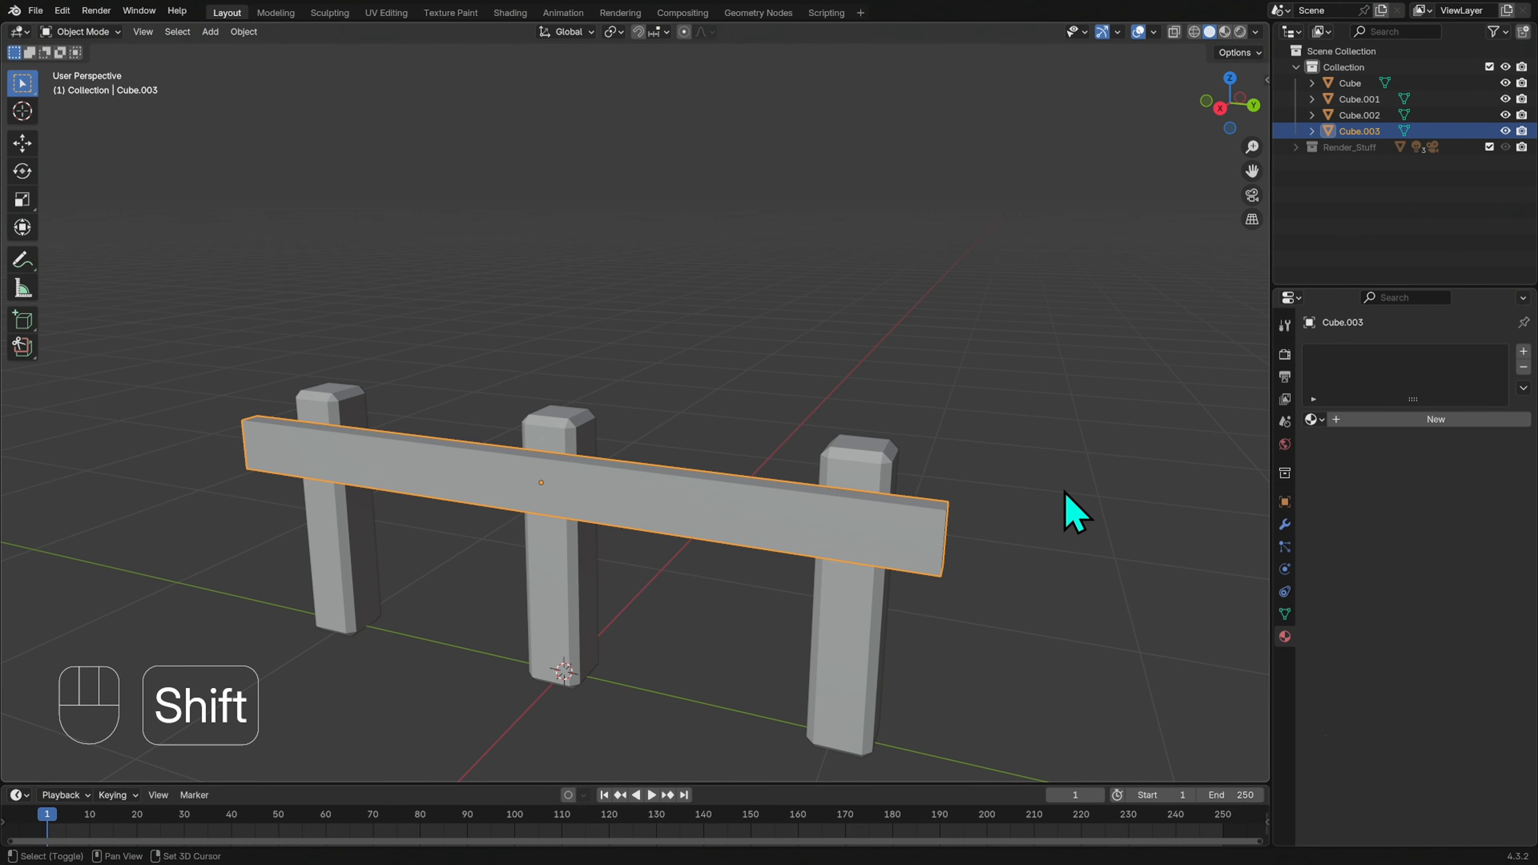
Duplicate the rail about 0.40 m down along Z to make a lower rail, and deselect it
{"action": "key", "text": "shift+d"}
{"action": "key", "text": "z"}
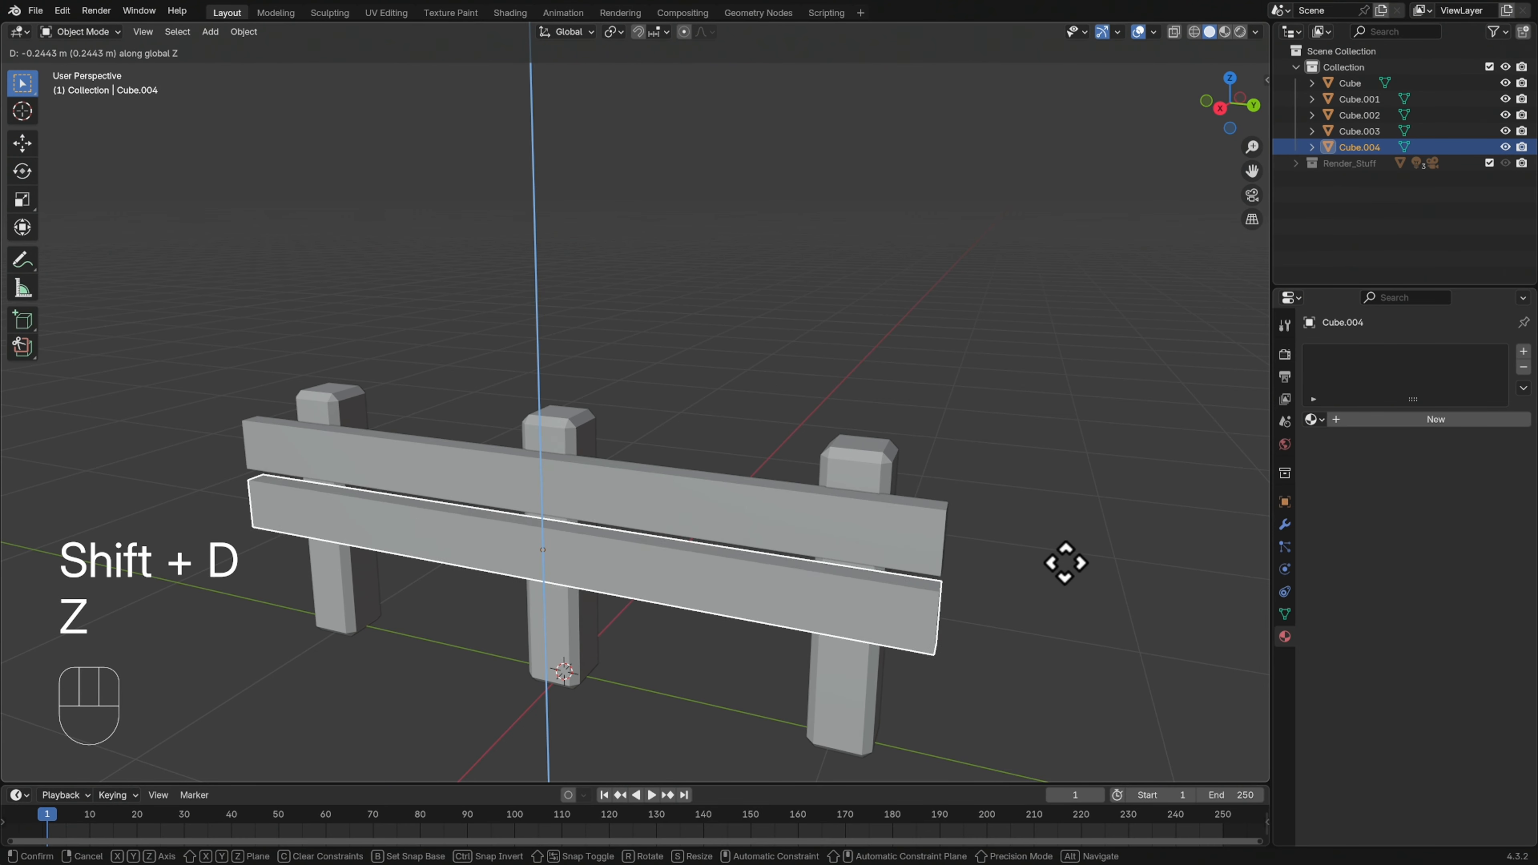
{"action": "left_click", "coordinate": [1069, 600]}
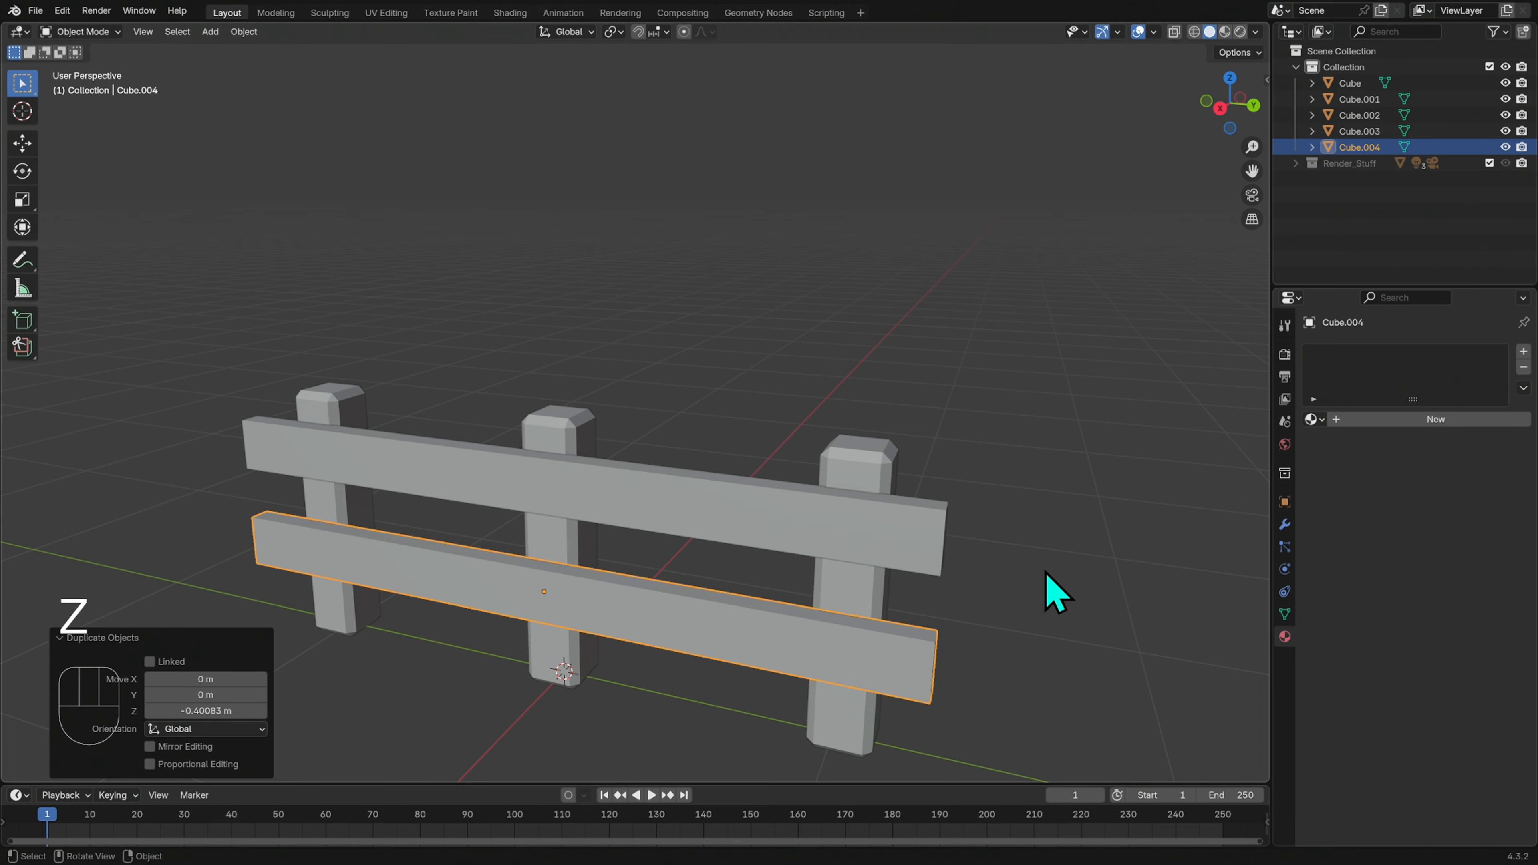
{"action": "left_click", "coordinate": [1039, 579]}
{"action": "middle_click_drag", "start_coordinate": [1030, 562], "coordinate": [1082, 529]}
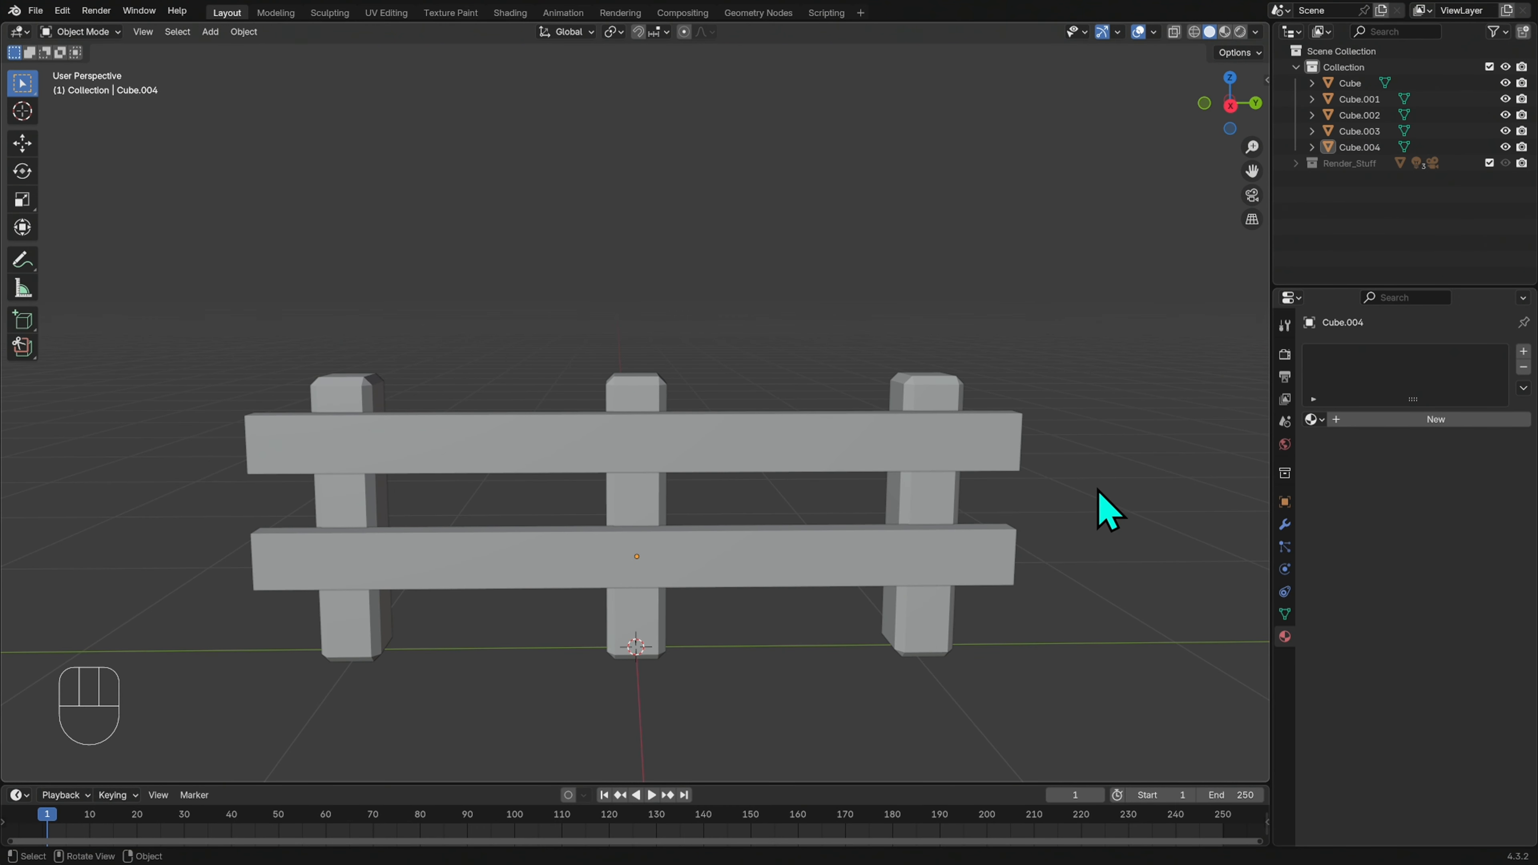
Add two evenly spaced loop cuts across the upper rail's length without sliding them, and return to Object Mode
{"action": "middle_click_drag", "start_coordinate": [1078, 459], "coordinate": [1020, 467]}
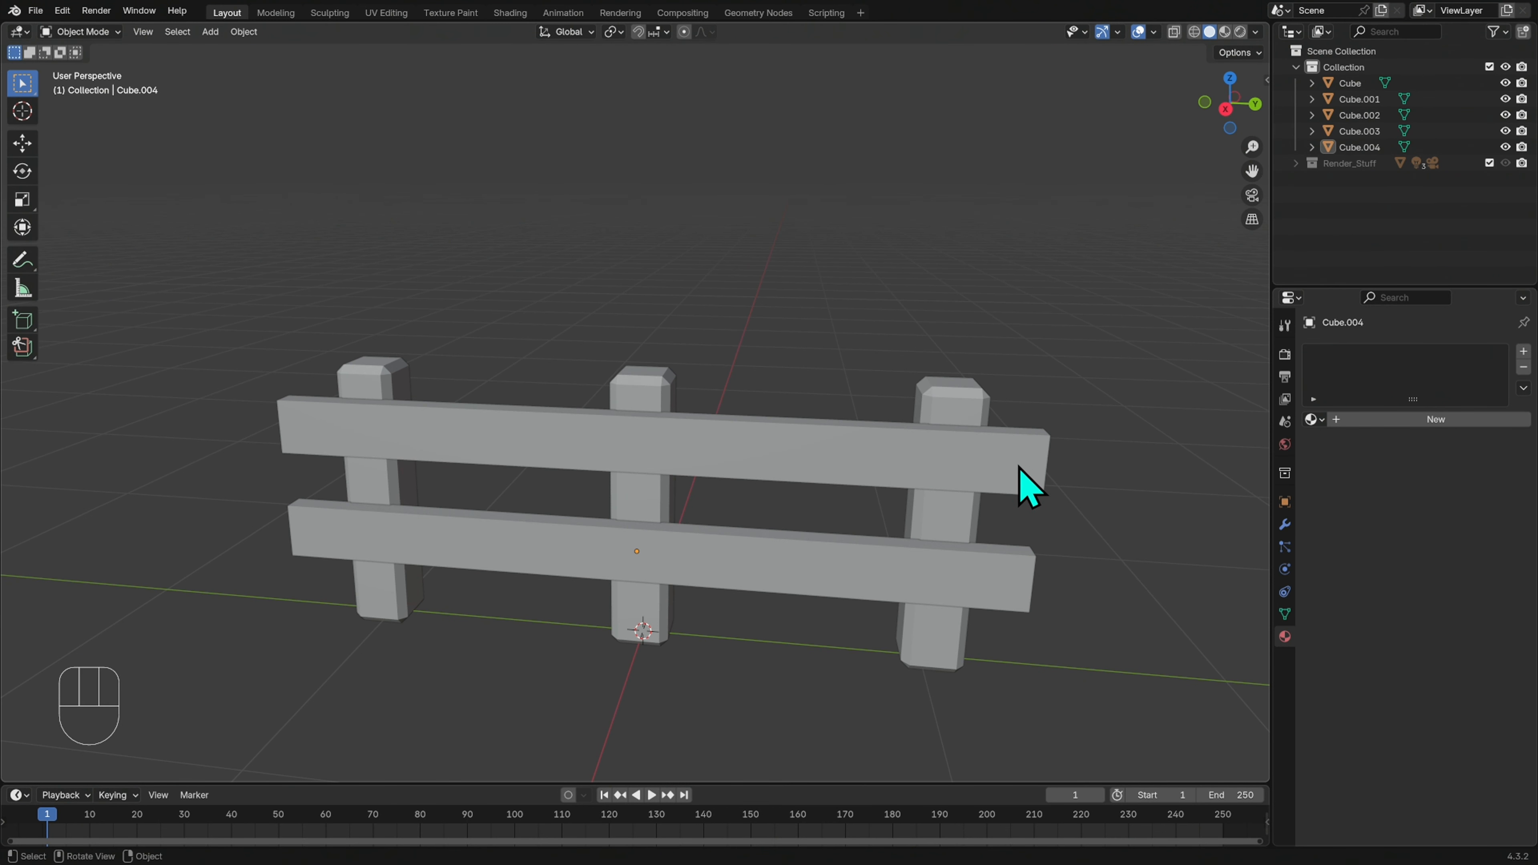
{"action": "left_click", "coordinate": [1023, 473]}
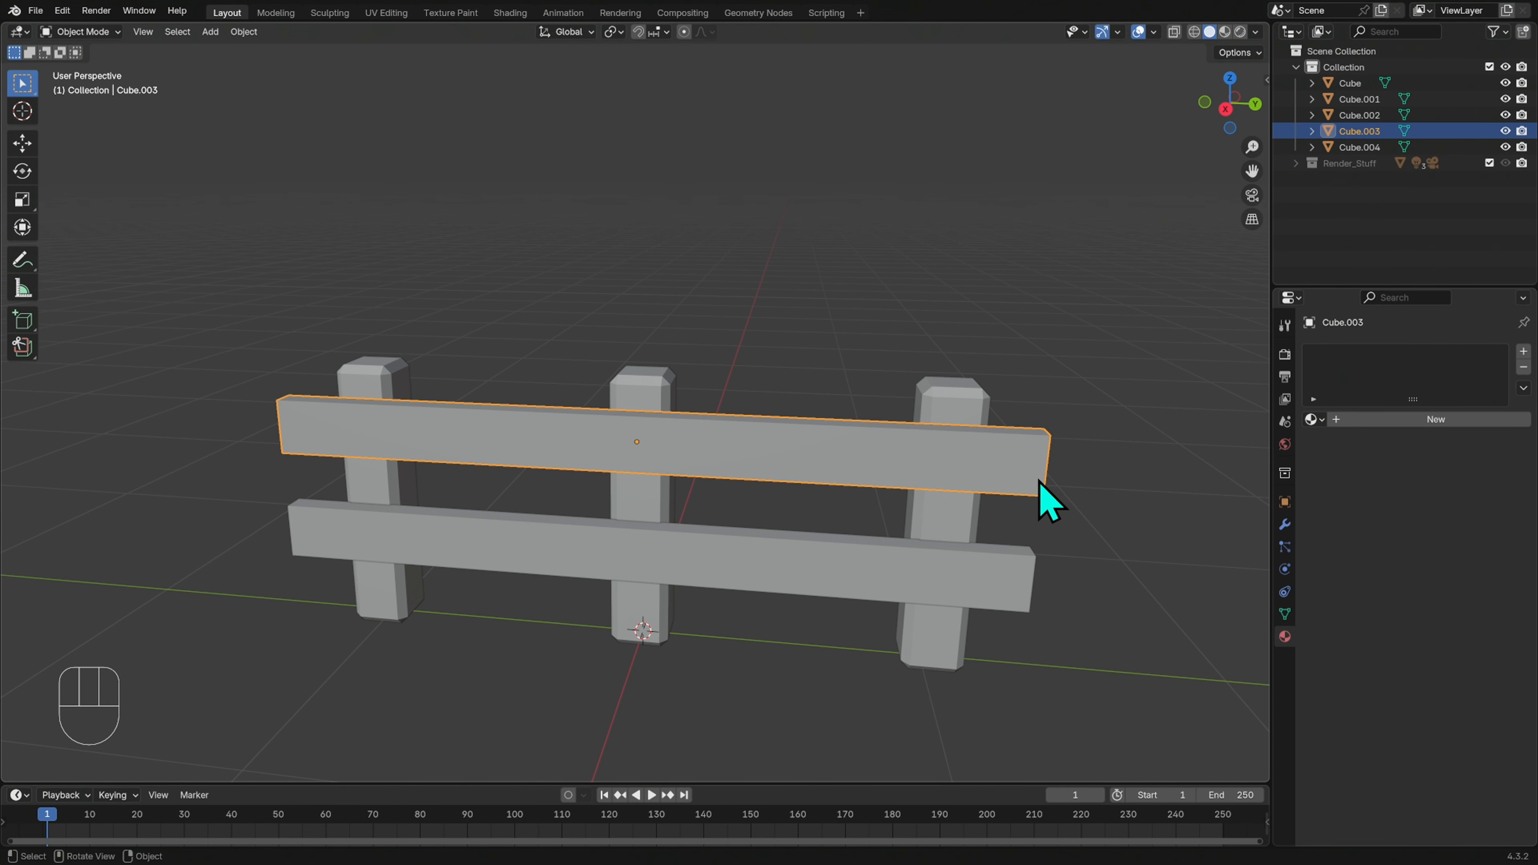
{"action": "key", "text": "Tab"}
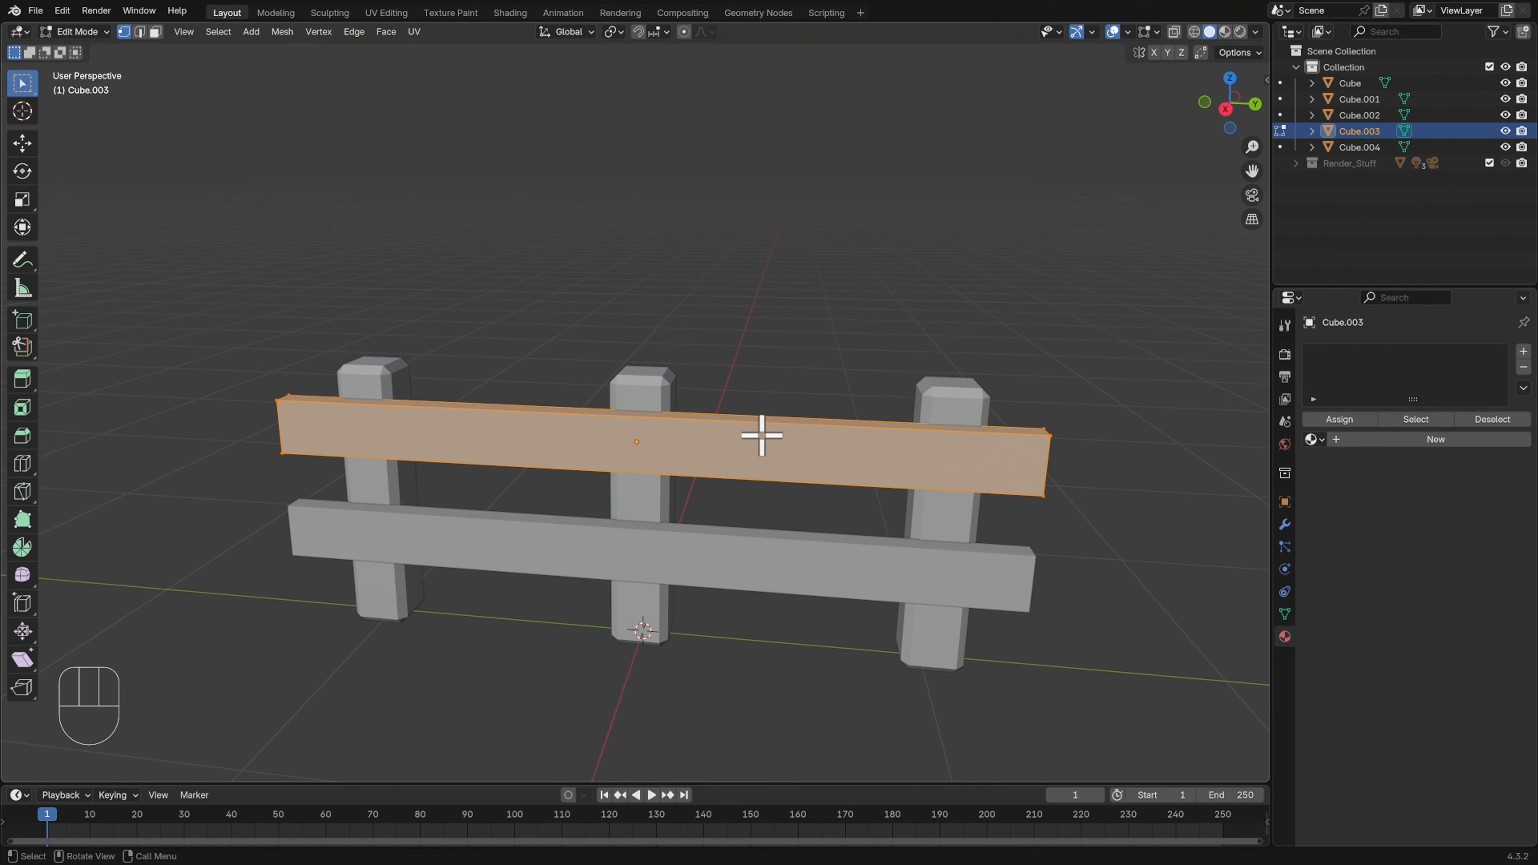
{"action": "key", "text": "ctrl+r"}
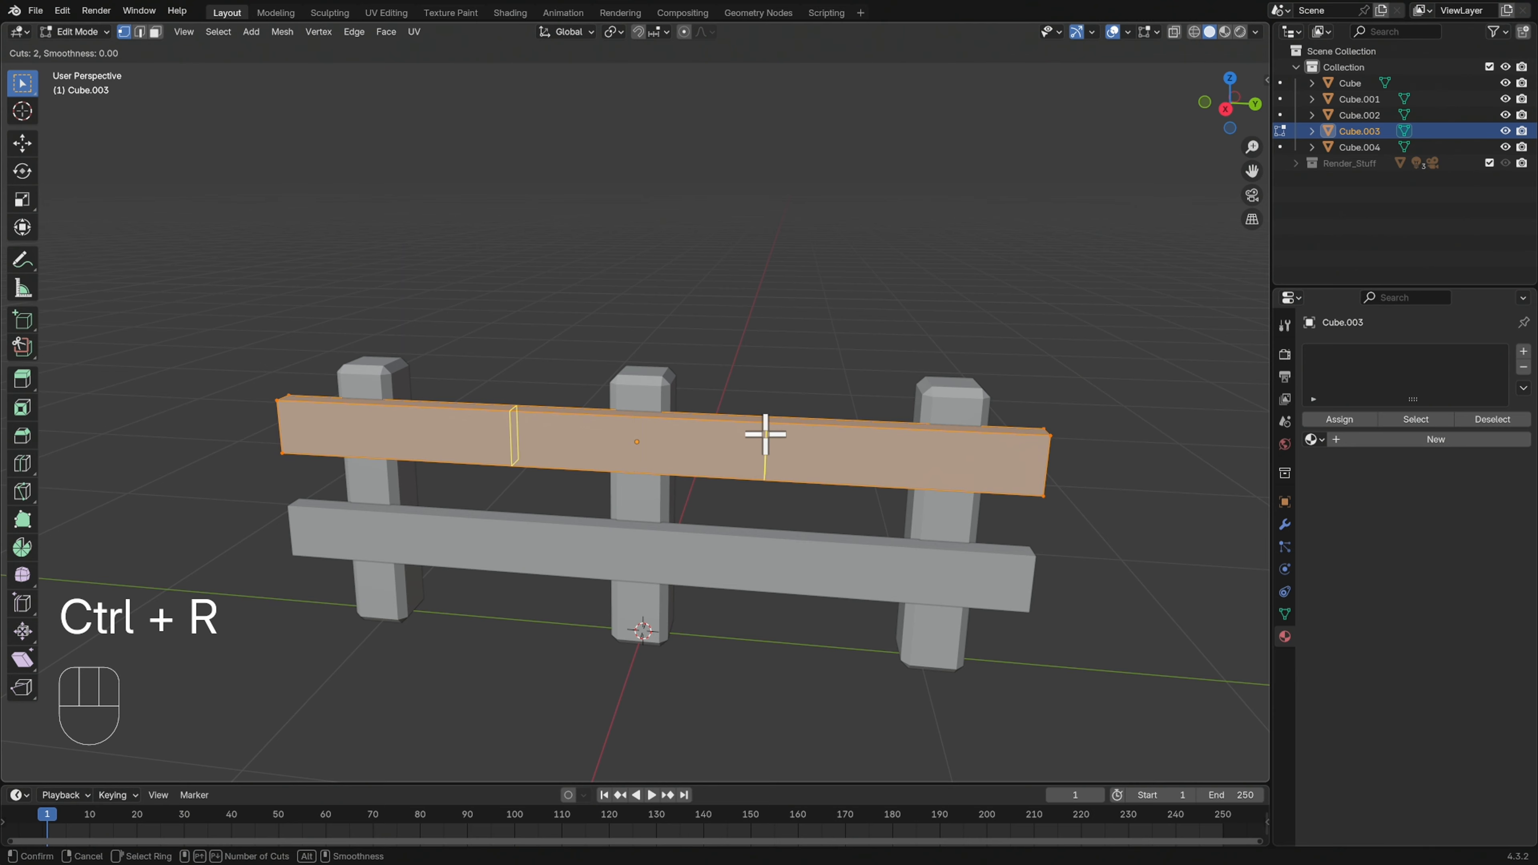
{"action": "left_click", "coordinate": [800, 464]}
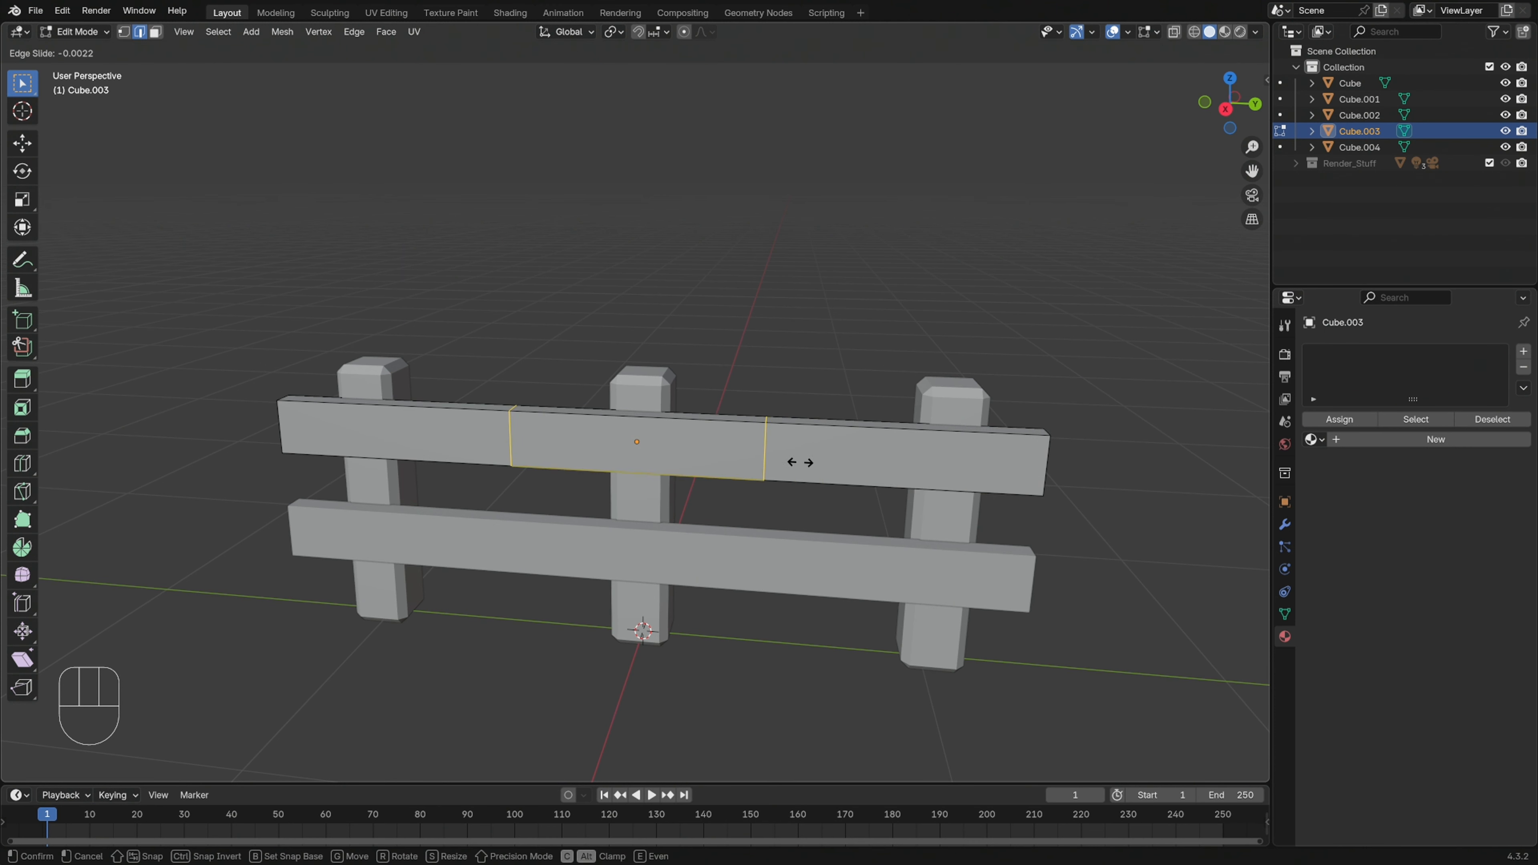
{"action": "right_click", "coordinate": [800, 464]}
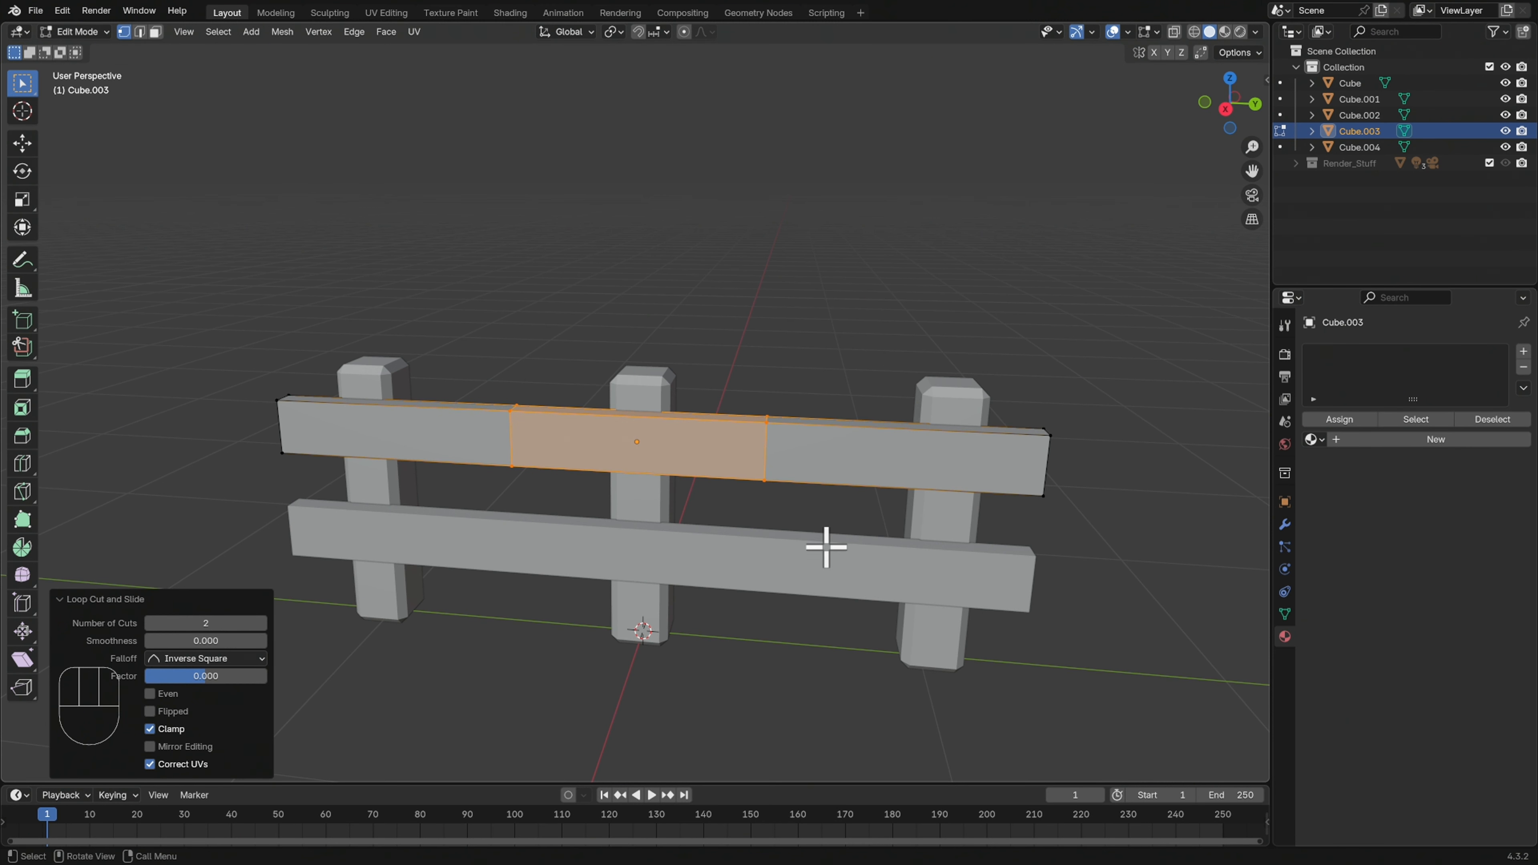
{"action": "key", "text": "Tab"}
Add two evenly spaced loop cuts across the lower rail's length without sliding them, and leave Edit Mode
{"action": "key", "text": "Tab"}
{"action": "key", "text": "Tab"}
{"action": "left_click", "coordinate": [806, 570]}
{"action": "key", "text": "Tab"}
{"action": "key", "text": "ctrl+r"}
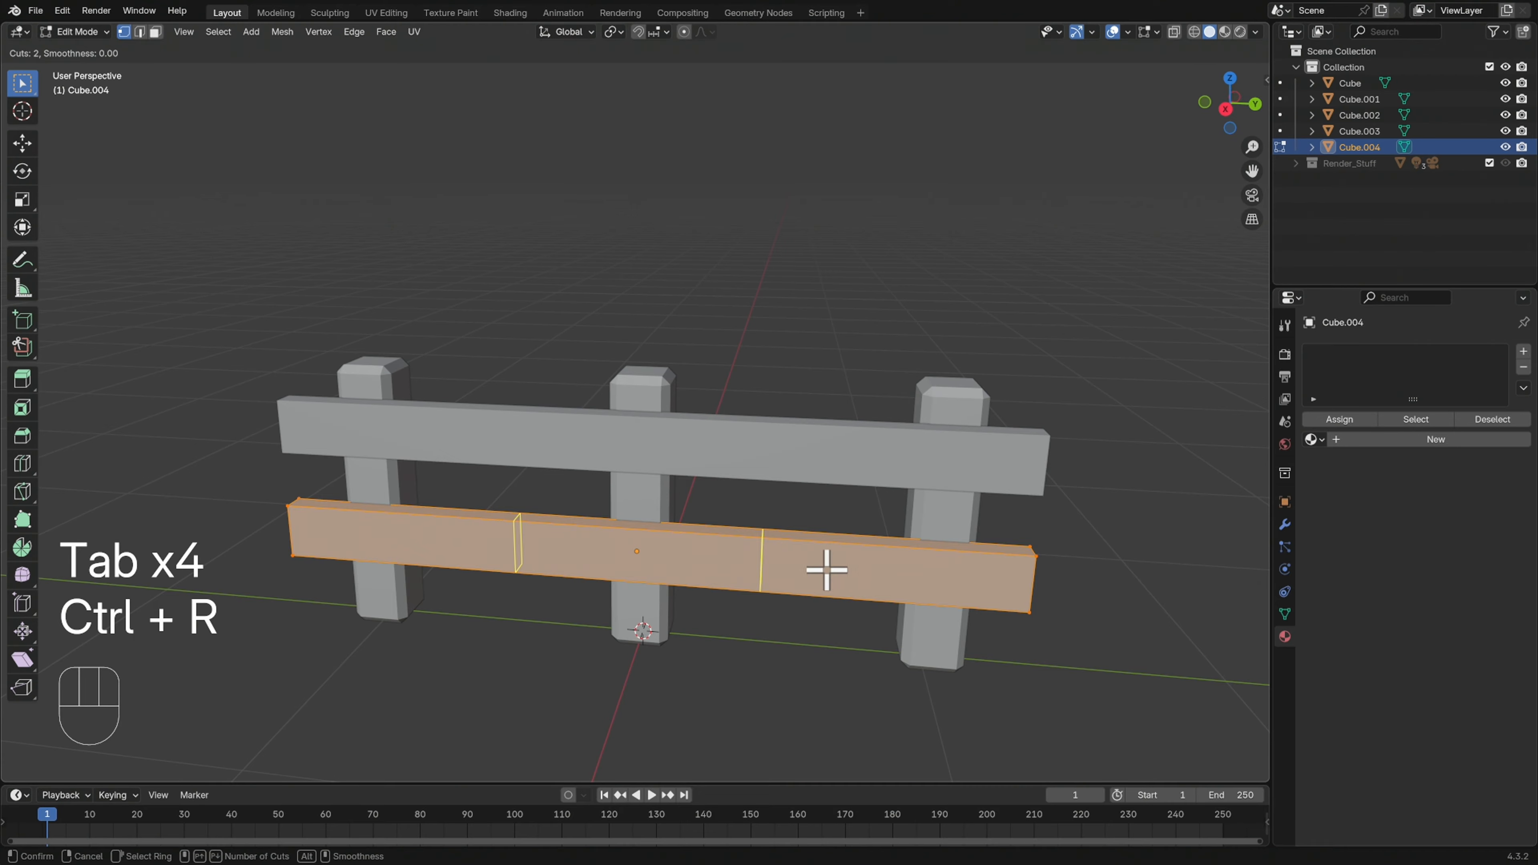
{"action": "left_click", "coordinate": [827, 570]}
{"action": "right_click", "coordinate": [835, 562]}
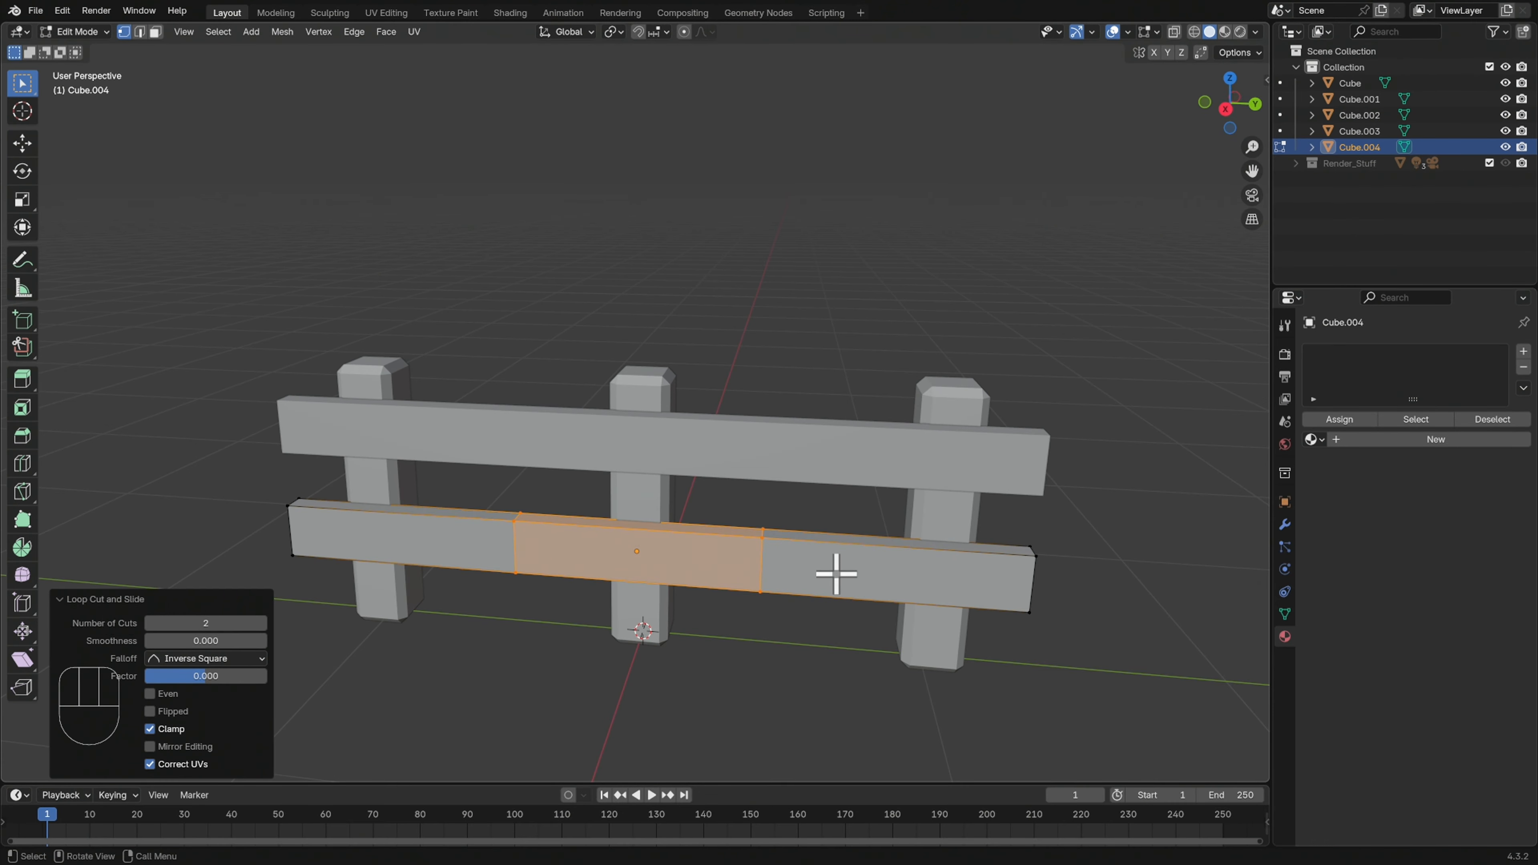
{"action": "middle_click_drag", "start_coordinate": [868, 618], "coordinate": [883, 611]}
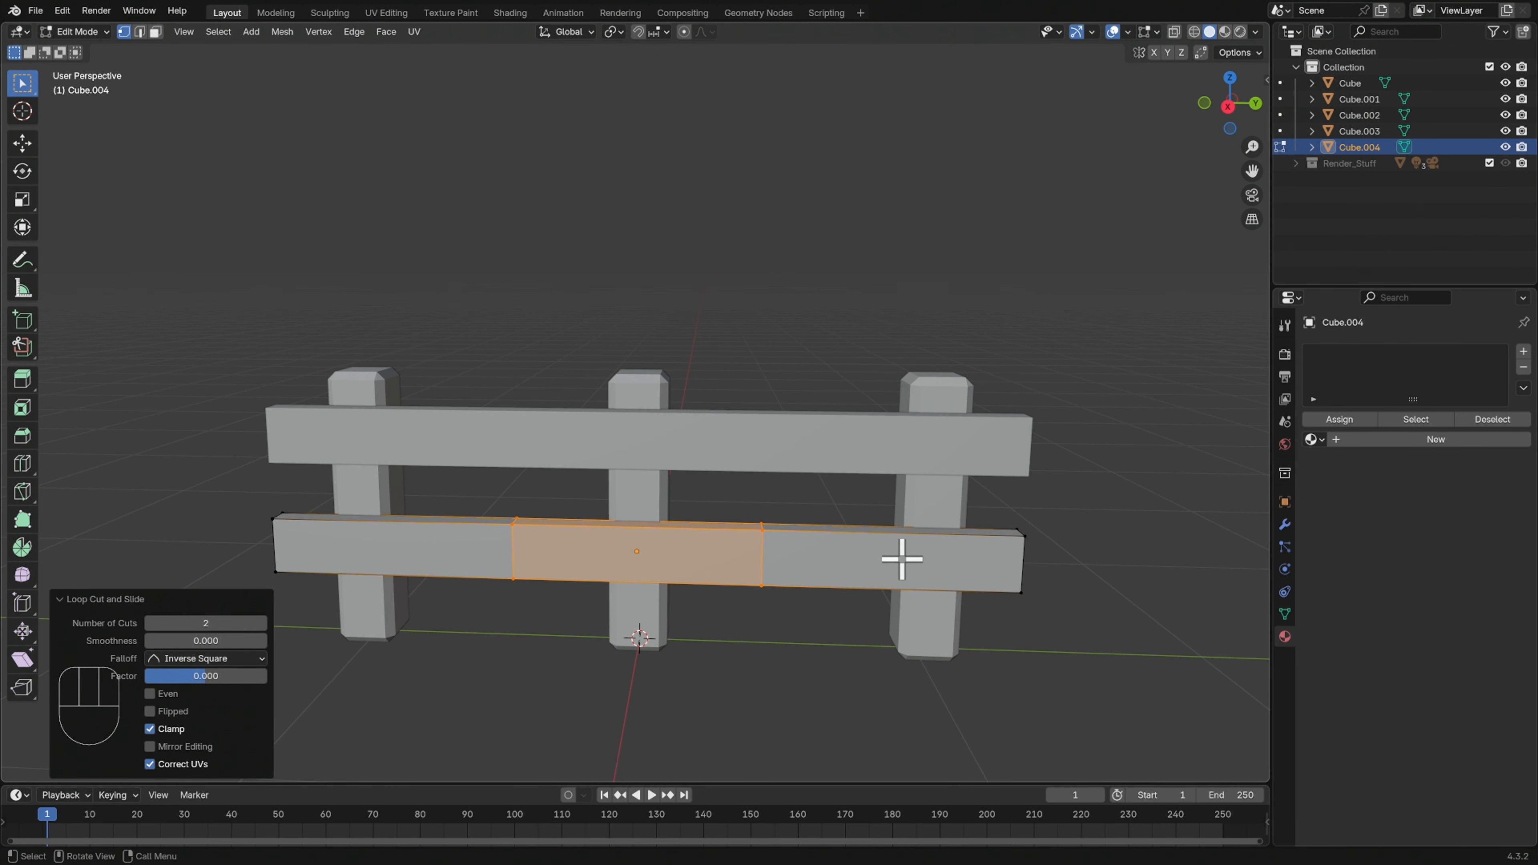
{"action": "key", "text": "Tab"}
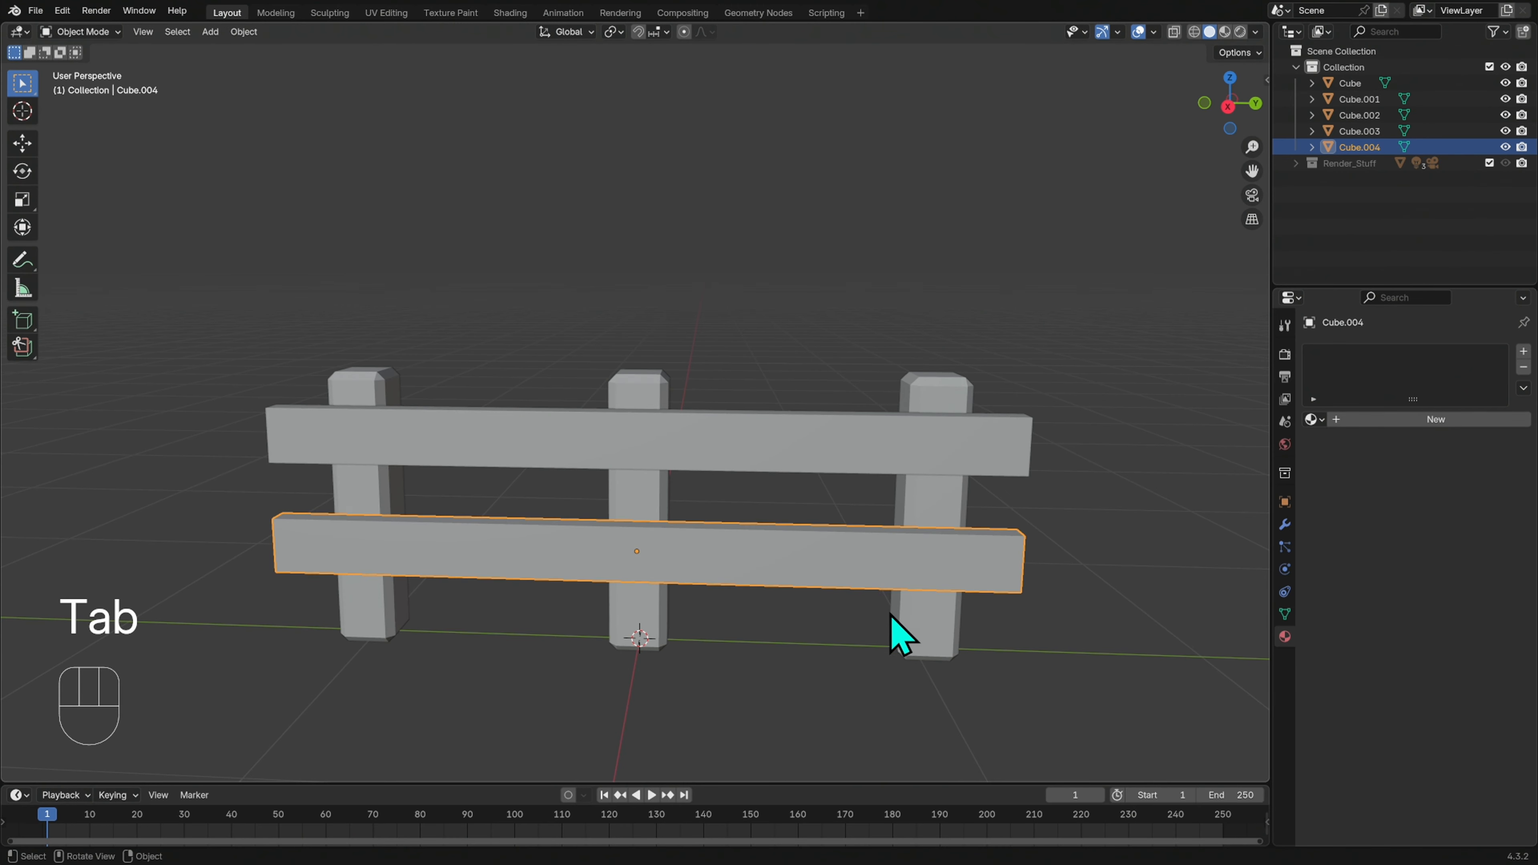
{"action": "left_click", "coordinate": [928, 641]}
{"action": "key", "text": "Tab"}
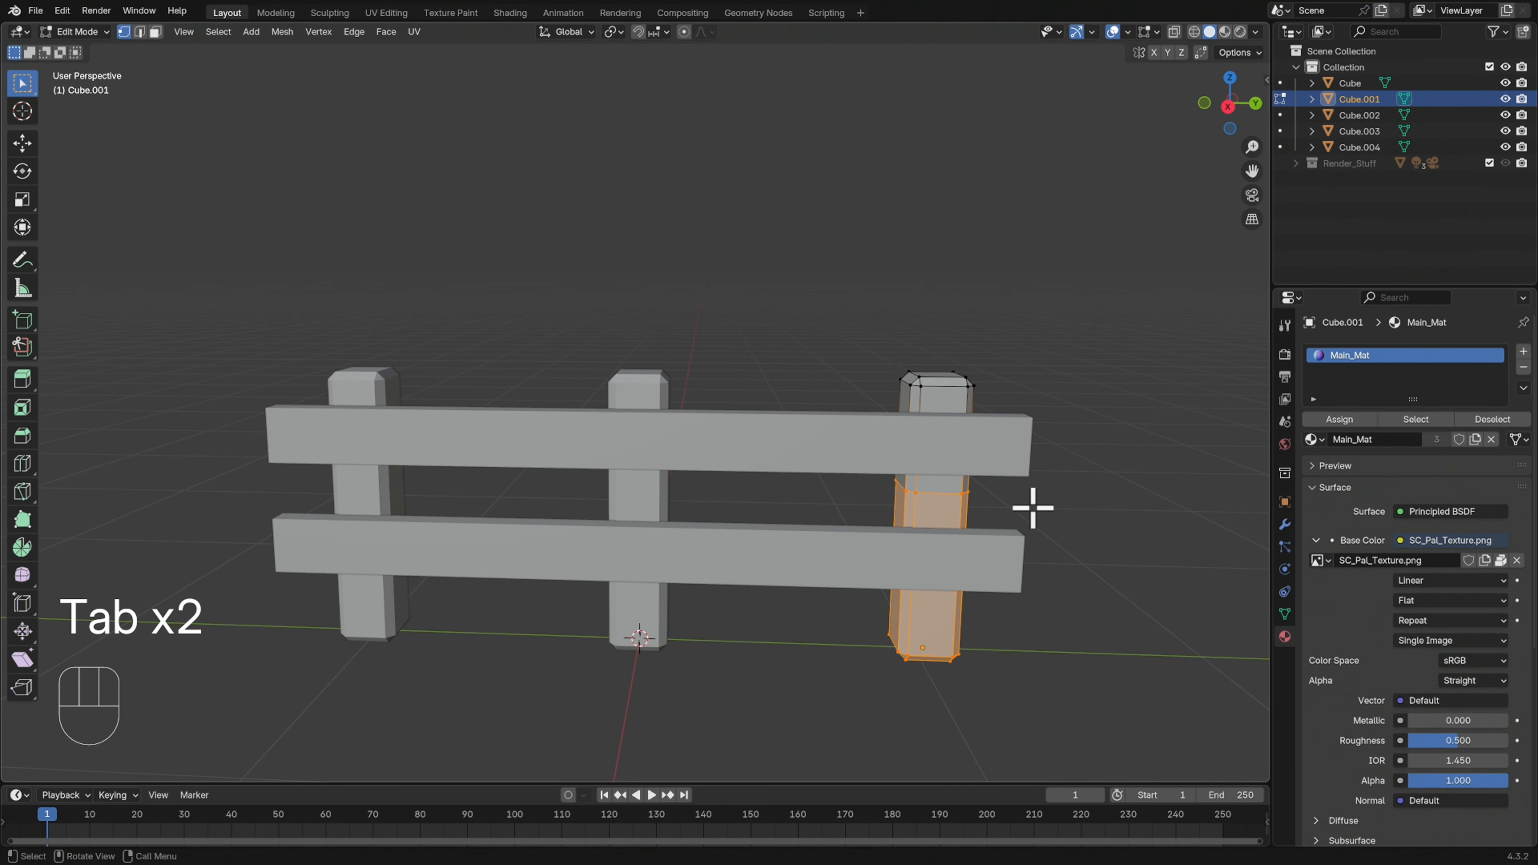
{"action": "key", "text": "Tab"}
{"action": "middle_click_drag", "start_coordinate": [1055, 550], "coordinate": [1047, 557]}
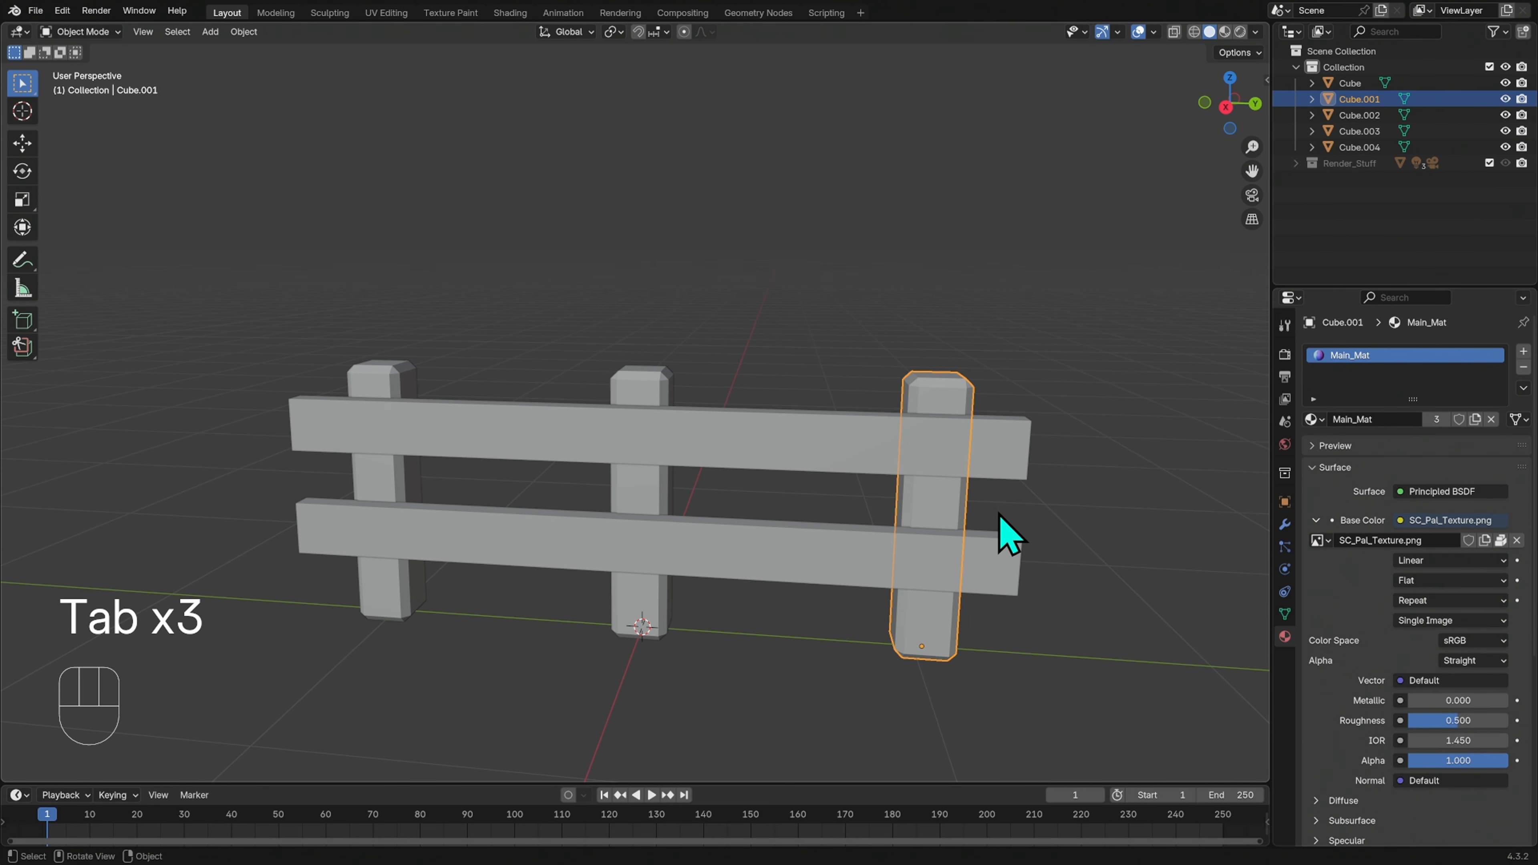
{"action": "mouse_move", "coordinate": [1023, 500]}
{"action": "middle_mouse_down"}
{"action": "mouse_move", "coordinate": [910, 533]}
{"action": "mouse_move", "coordinate": [962, 492]}
{"action": "mouse_move", "coordinate": [1024, 496]}
{"action": "middle_mouse_up"}
{"action": "key", "text": "Tab"}
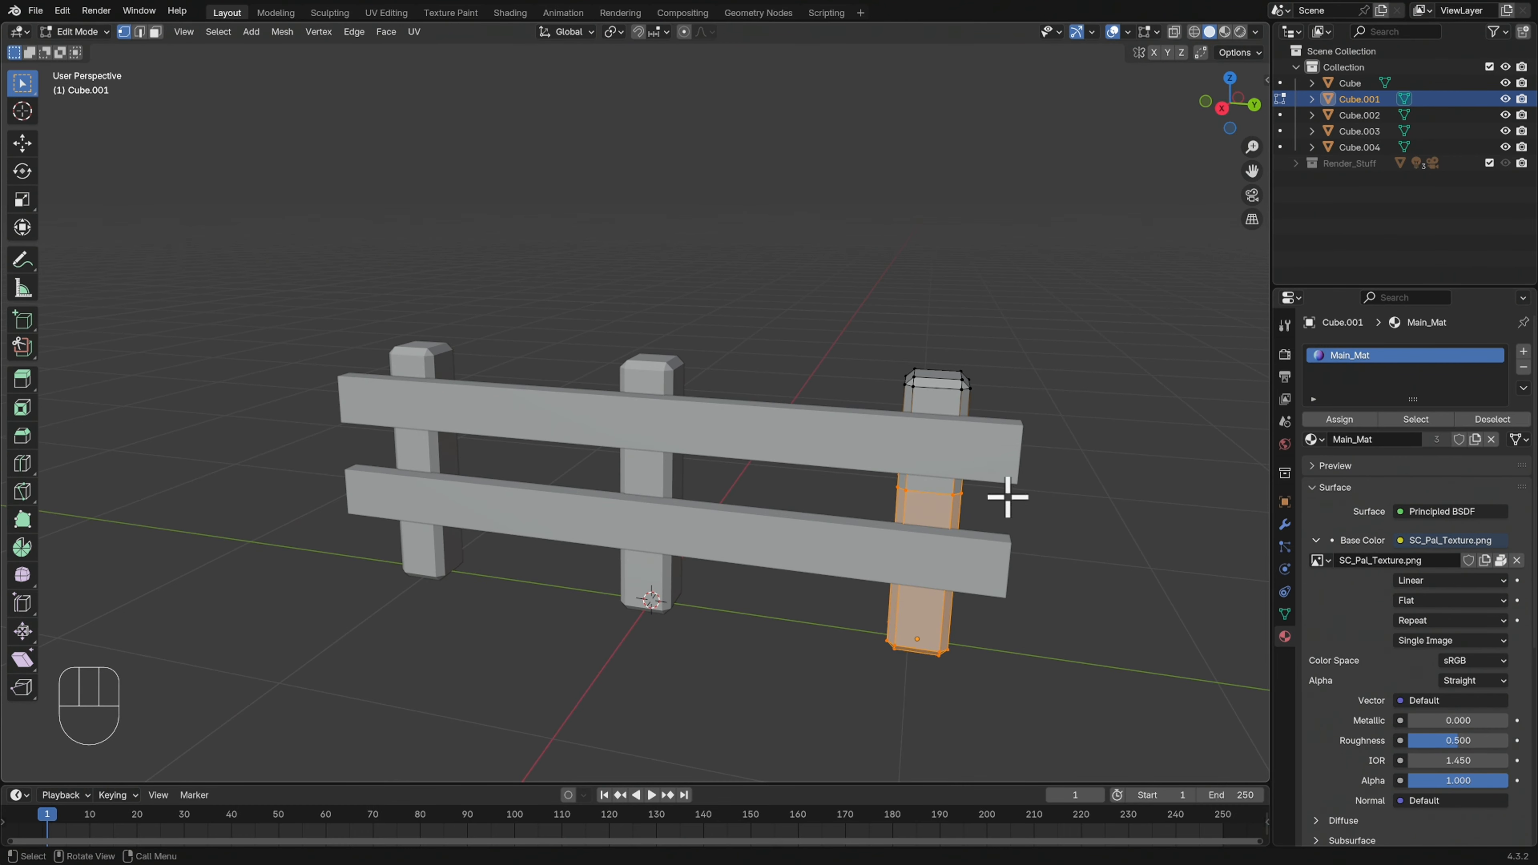
{"action": "key", "text": "Tab"}
Bevel the top and bottom corner edges on the +Y end of the lower rail with one segment each
{"action": "left_click", "coordinate": [1021, 565]}
{"action": "middle_click_drag", "start_coordinate": [1082, 552], "coordinate": [984, 548], "text": "shift"}
{"action": "key", "text": "Tab"}
{"action": "key", "text": "2"}
{"action": "left_click", "coordinate": [958, 543]}
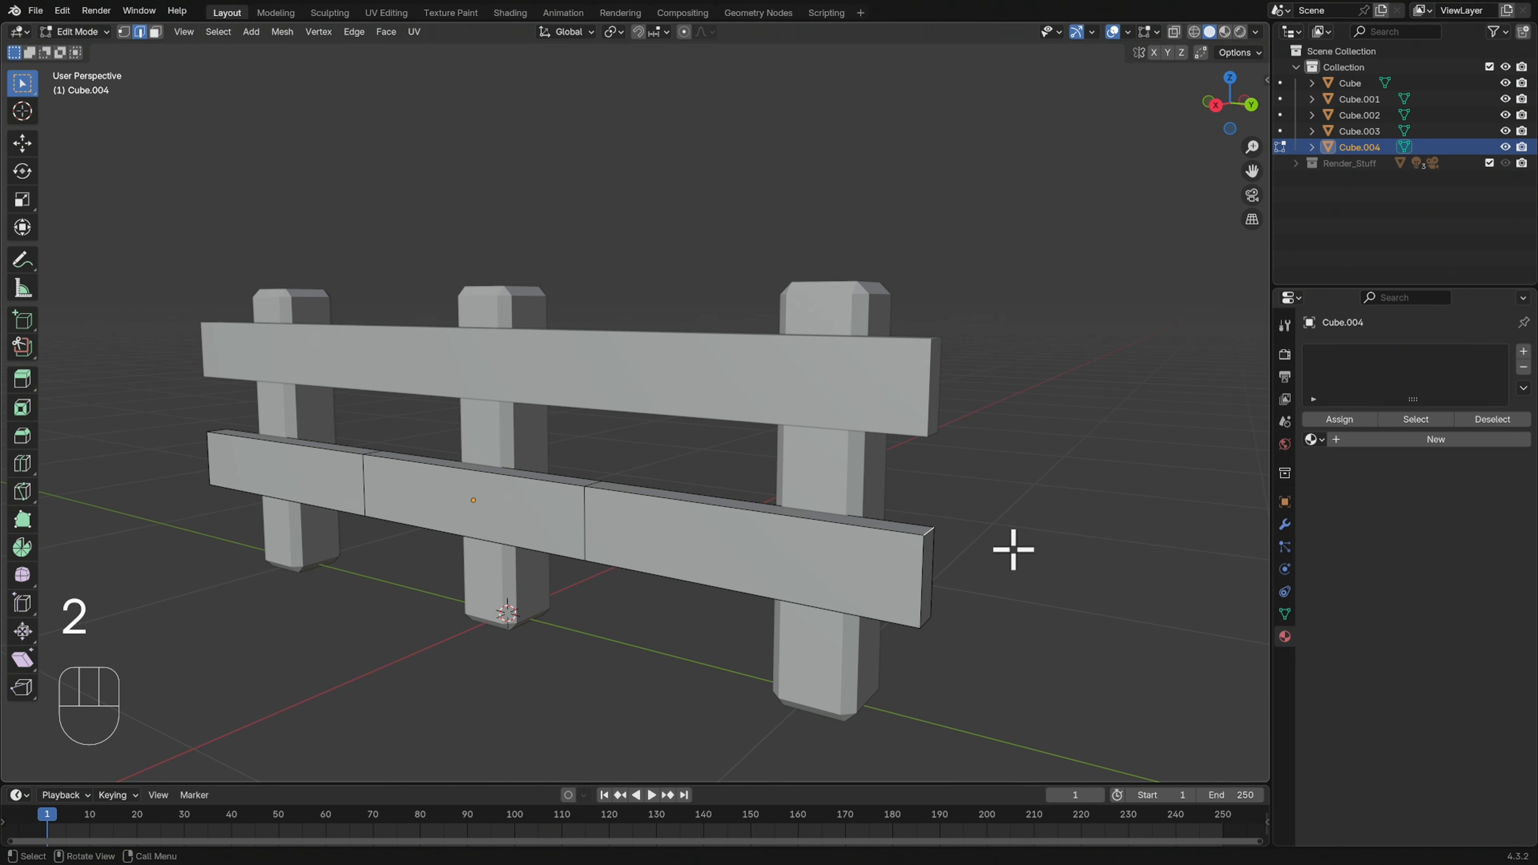
{"action": "key", "text": "ctrl+b"}
{"action": "left_click", "coordinate": [1027, 543]}
{"action": "key", "text": "ctrl+b"}
{"action": "left_click", "coordinate": [969, 625]}
Bevel the top and bottom corner edges on the lower rail's opposite end with one segment each, and leave Edit Mode
{"action": "left_click", "coordinate": [936, 435]}
{"action": "middle_click_drag", "start_coordinate": [731, 557], "coordinate": [865, 527], "text": "shift"}
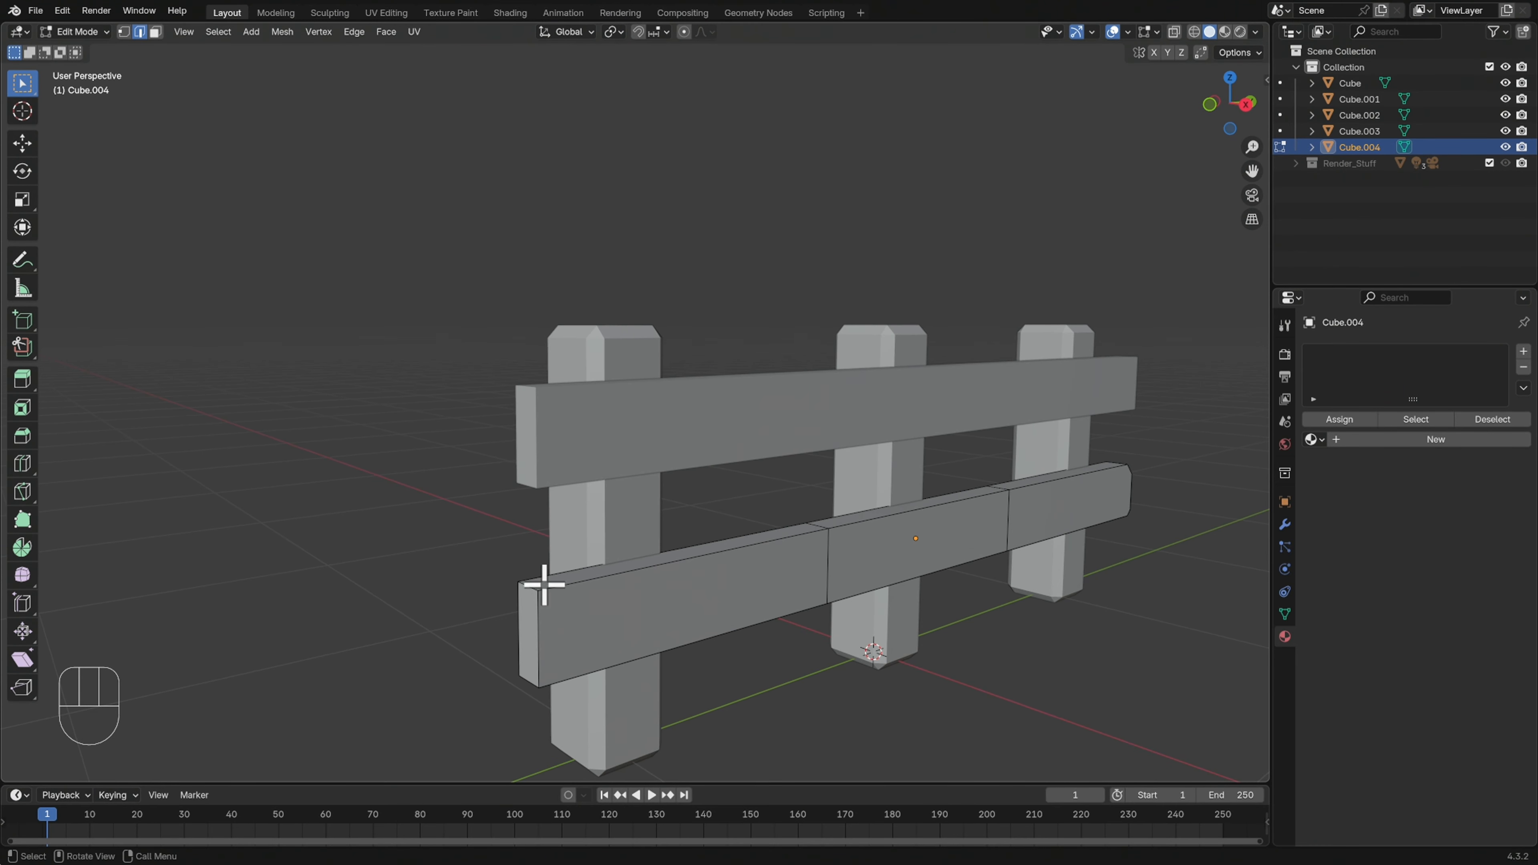
{"action": "key", "text": "ctrl+b"}
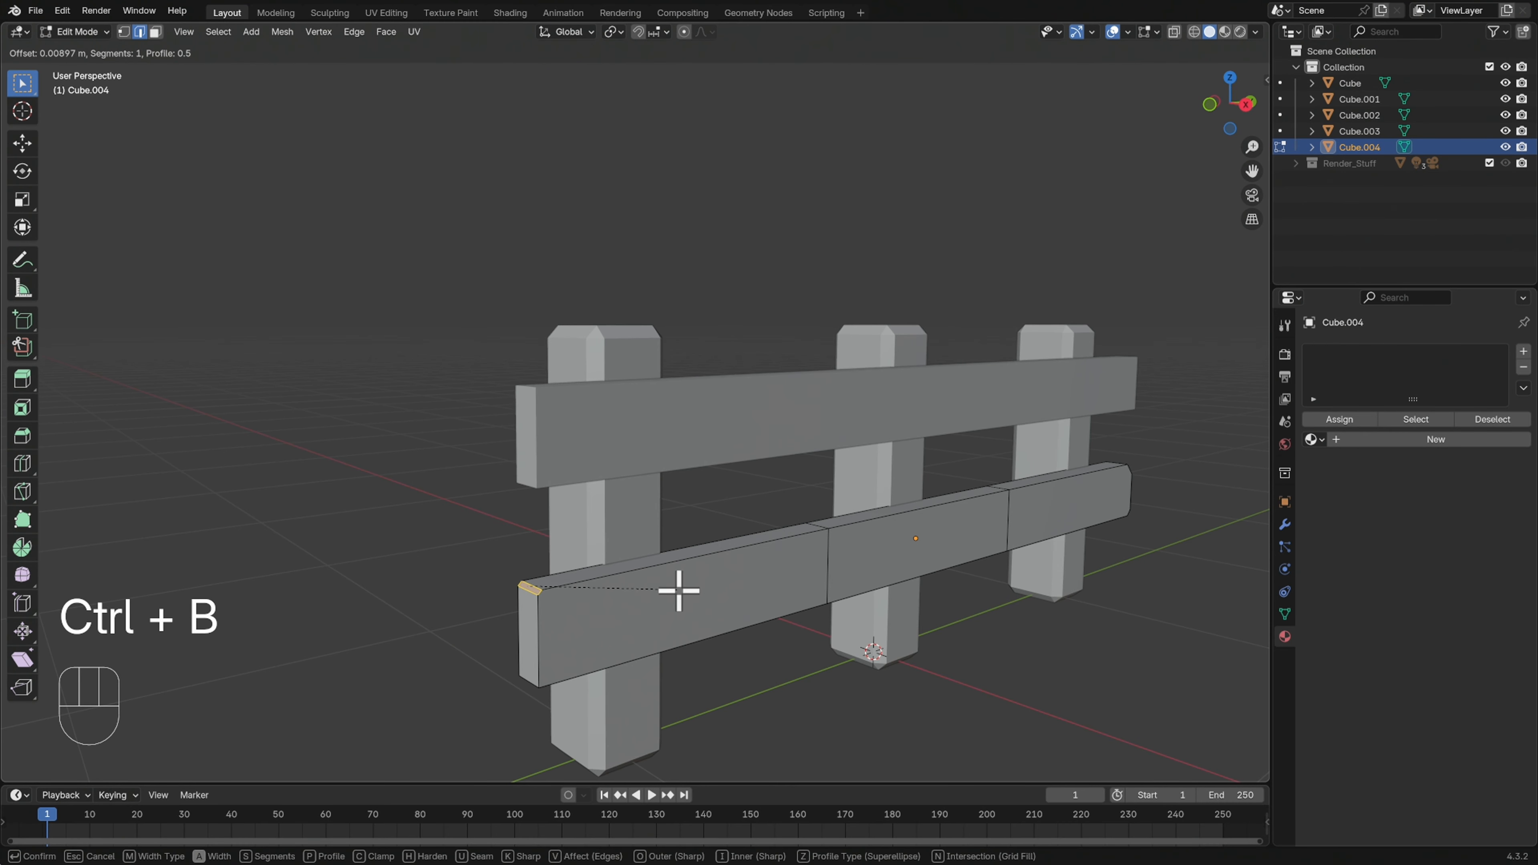
{"action": "left_click", "coordinate": [681, 592]}
{"action": "left_click", "coordinate": [544, 683]}
{"action": "key", "text": "ctrl+b"}
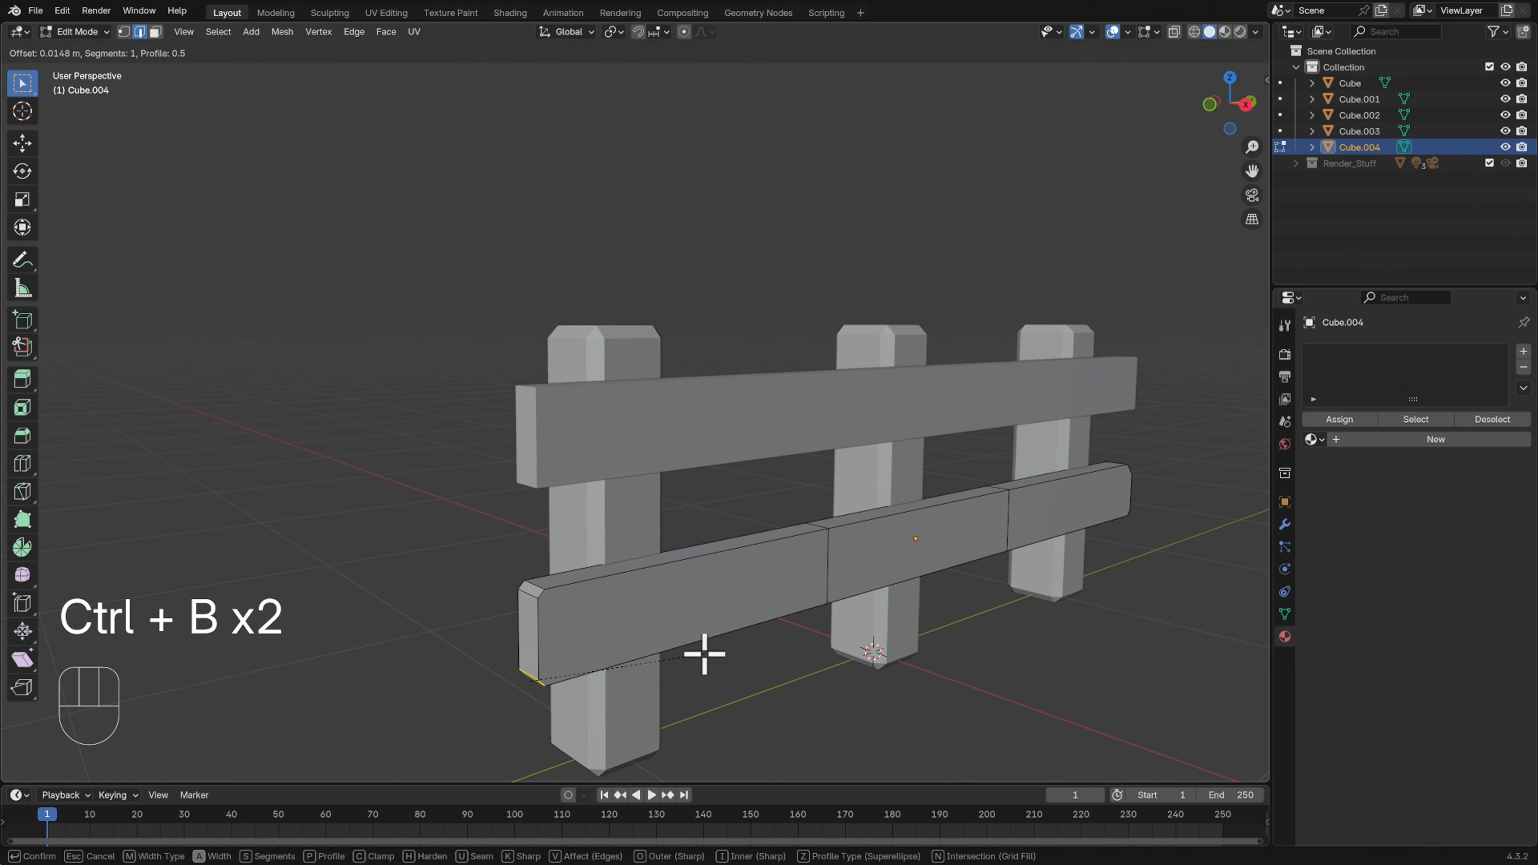
{"action": "left_click", "coordinate": [710, 644]}
{"action": "middle_click_drag", "start_coordinate": [848, 618], "coordinate": [693, 471]}
{"action": "key", "text": "Tab"}
Bevel the top and bottom corner edges on the -Y end of the upper rail with one segment each
{"action": "left_click", "coordinate": [800, 447]}
{"action": "key", "text": "Tab"}
{"action": "left_click", "coordinate": [571, 415]}
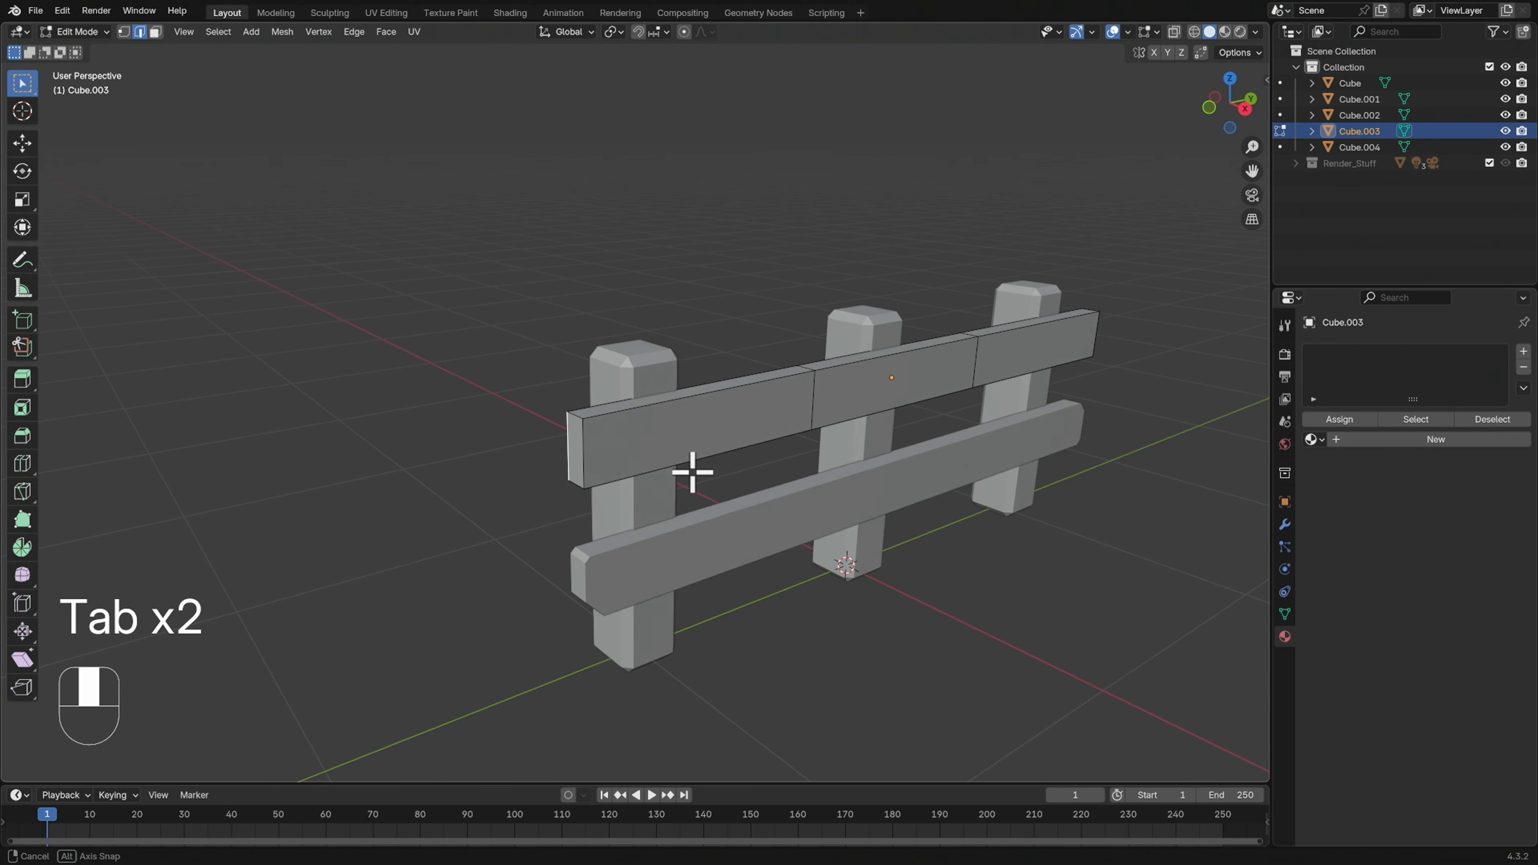
{"action": "key", "text": "ctrl+b"}
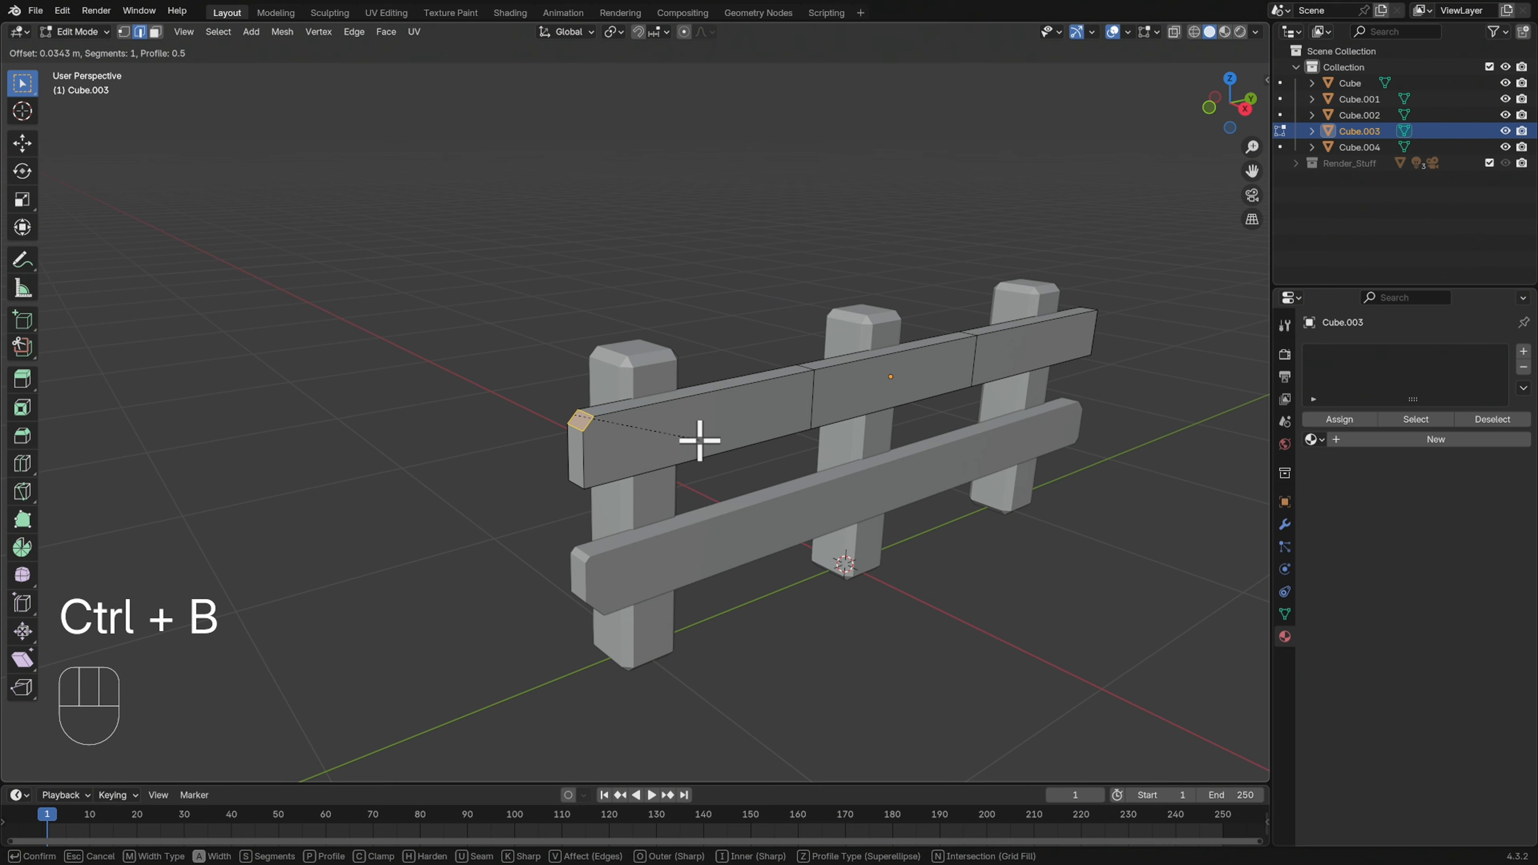
{"action": "left_click", "coordinate": [701, 441]}
{"action": "left_click", "coordinate": [578, 486]}
{"action": "key", "text": "ctrl+b"}
{"action": "left_click", "coordinate": [651, 479]}
On the upper rail's +Y end, bevel the bottom corner edge about 0.0106 m and the top corner edge slightly, and return to Object Mode
{"action": "middle_click_drag", "start_coordinate": [1202, 426], "coordinate": [968, 515], "text": "shift"}
{"action": "middle_click_drag", "start_coordinate": [968, 515], "coordinate": [841, 391]}
{"action": "left_click", "coordinate": [840, 392]}
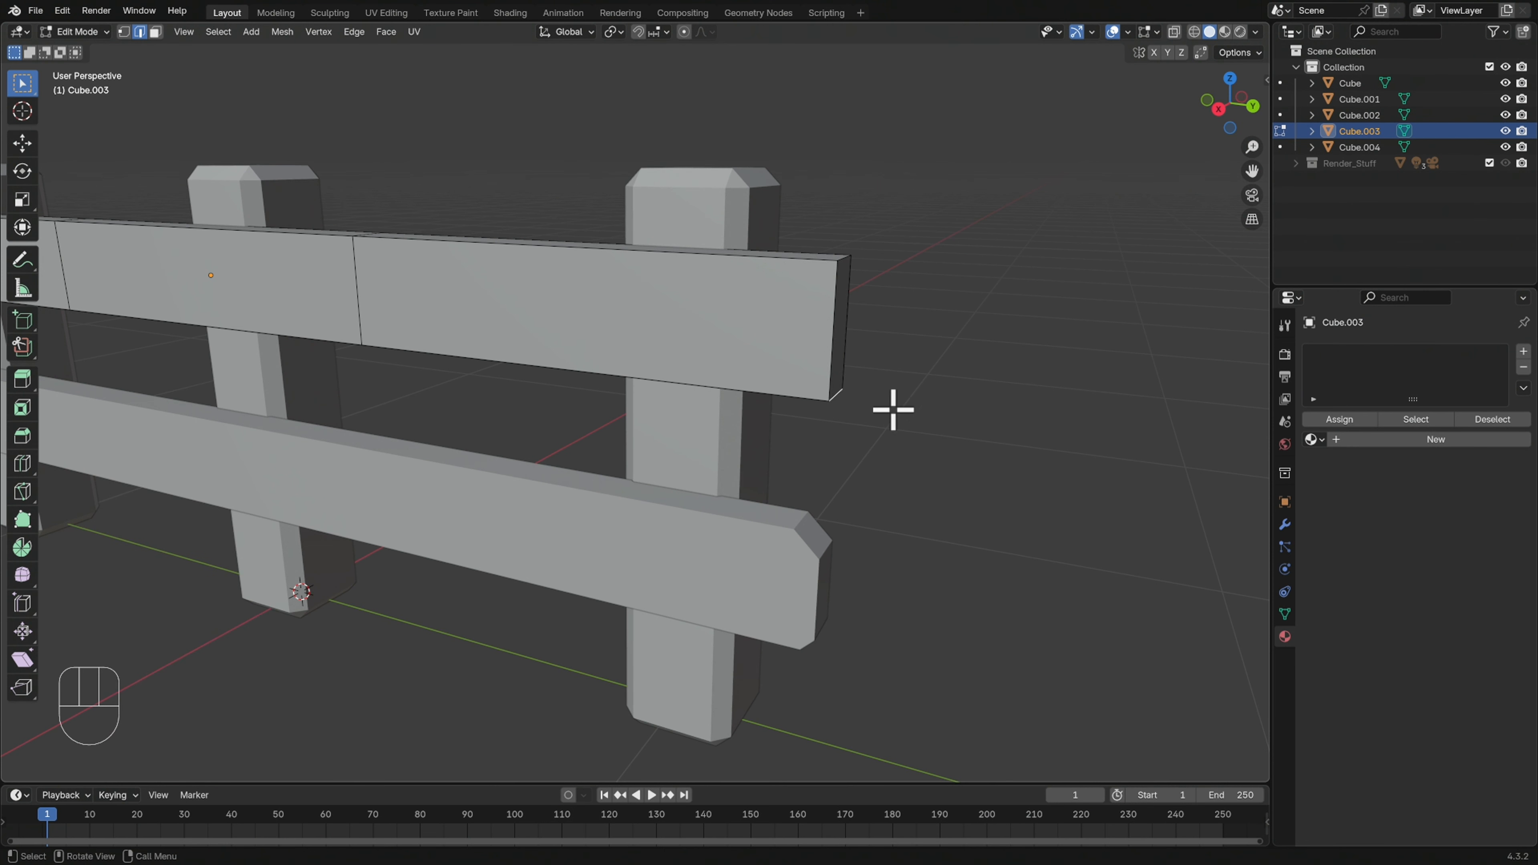
{"action": "key", "text": "ctrl+b"}
{"action": "left_click", "coordinate": [930, 400]}
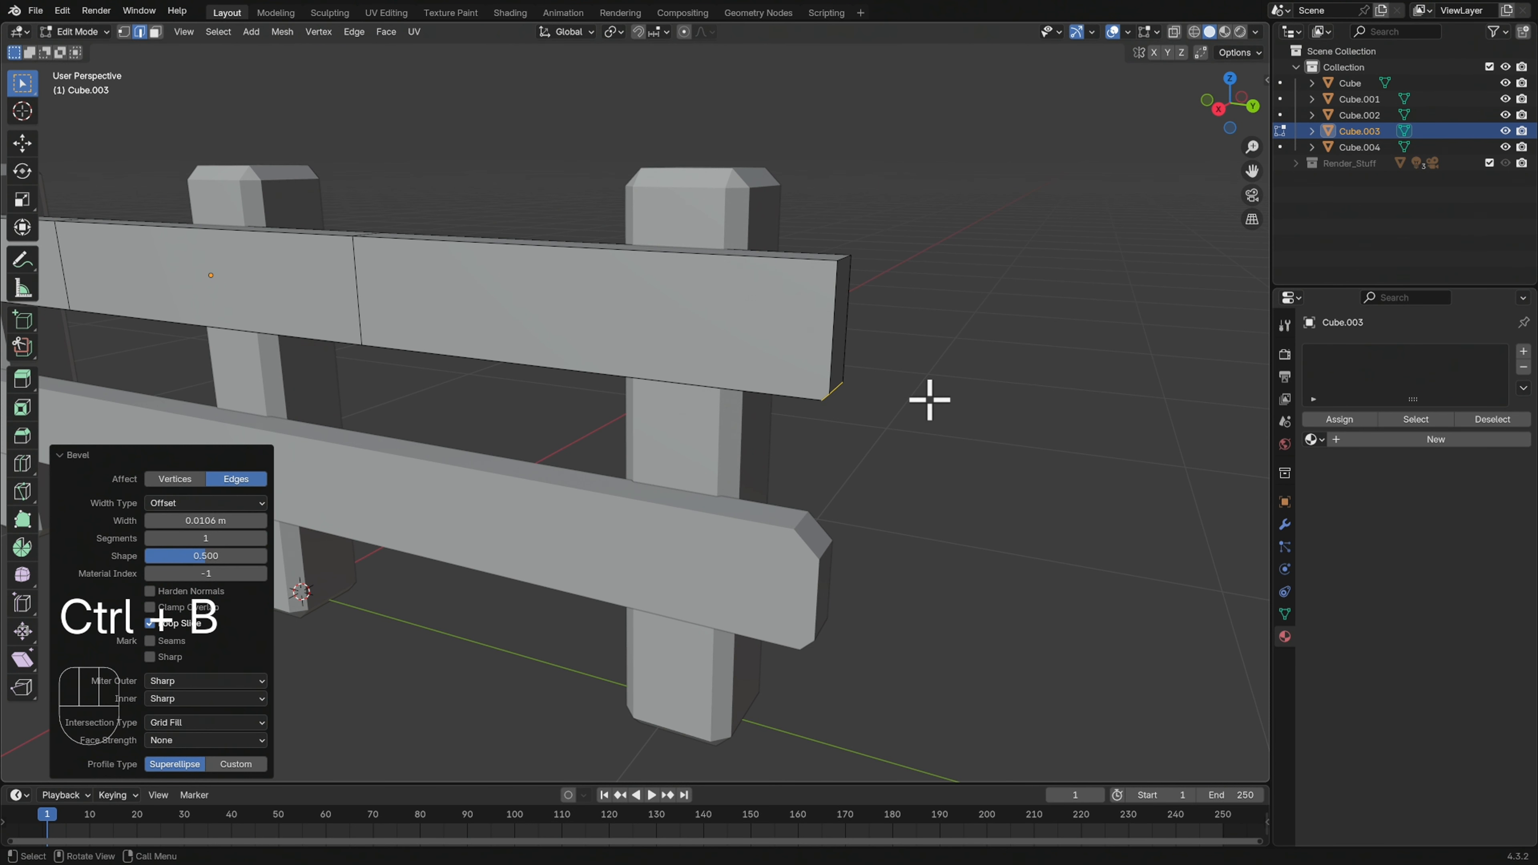
{"action": "left_click", "coordinate": [845, 260]}
{"action": "key", "text": "ctrl+b"}
{"action": "left_click", "coordinate": [937, 314]}
{"action": "middle_click_drag", "start_coordinate": [986, 377], "coordinate": [936, 419], "text": "ctrl"}
{"action": "middle_click_drag", "start_coordinate": [833, 428], "coordinate": [1010, 485]}
{"action": "key", "text": "Tab"}
Select both rails and all three posts with the -Y end post active, and join them into one object
{"action": "left_click", "coordinate": [1009, 454]}
{"action": "middle_click_drag", "start_coordinate": [1107, 464], "coordinate": [1088, 491], "text": "shift"}
{"action": "left_click", "coordinate": [1004, 512]}
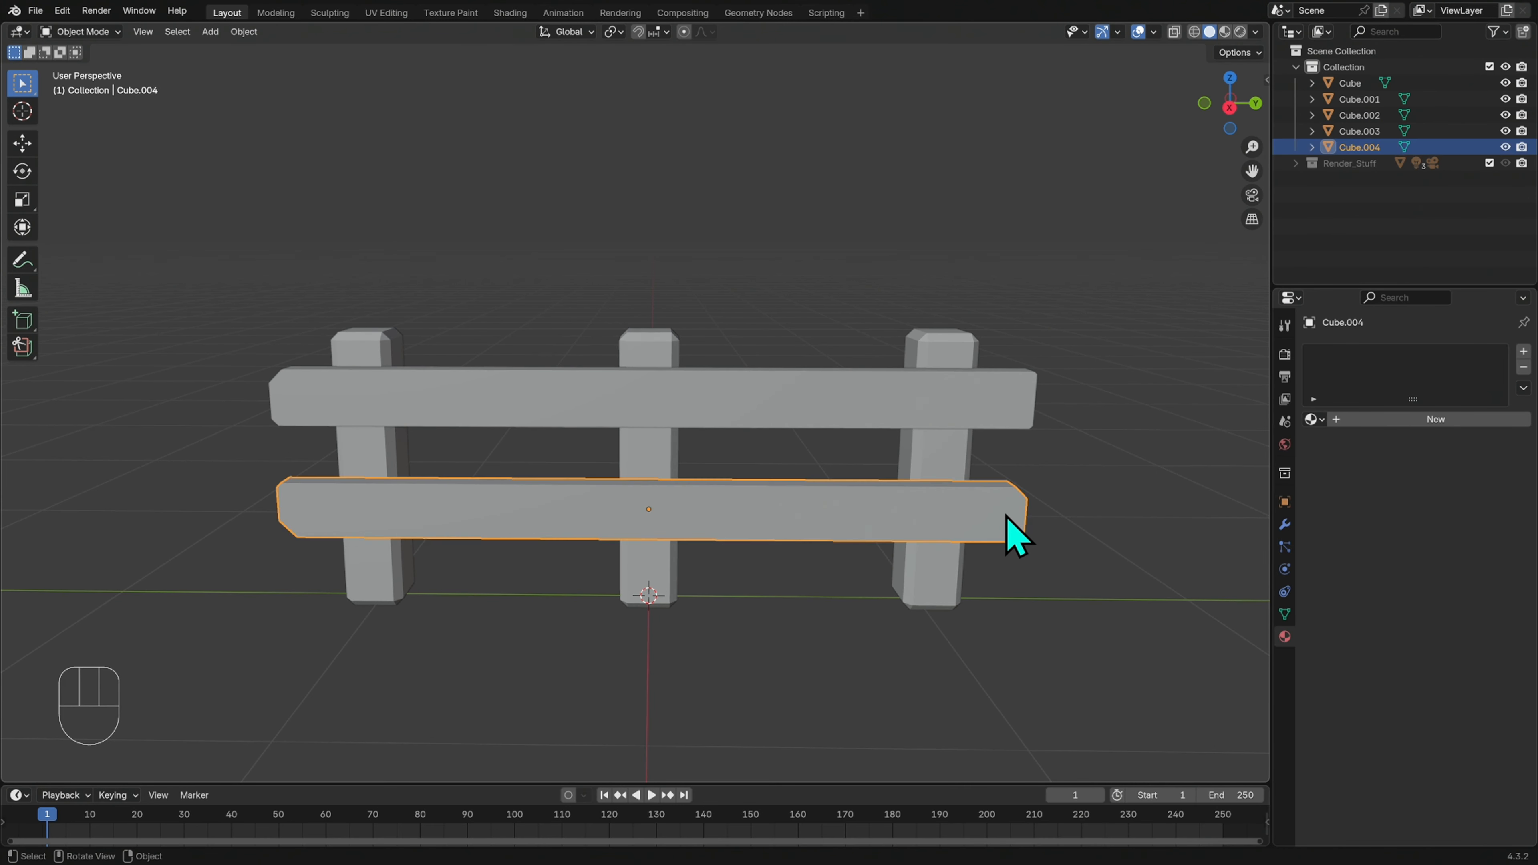
{"action": "left_click", "coordinate": [952, 470], "text": "shift"}
{"action": "left_click", "coordinate": [909, 425], "text": "shift"}
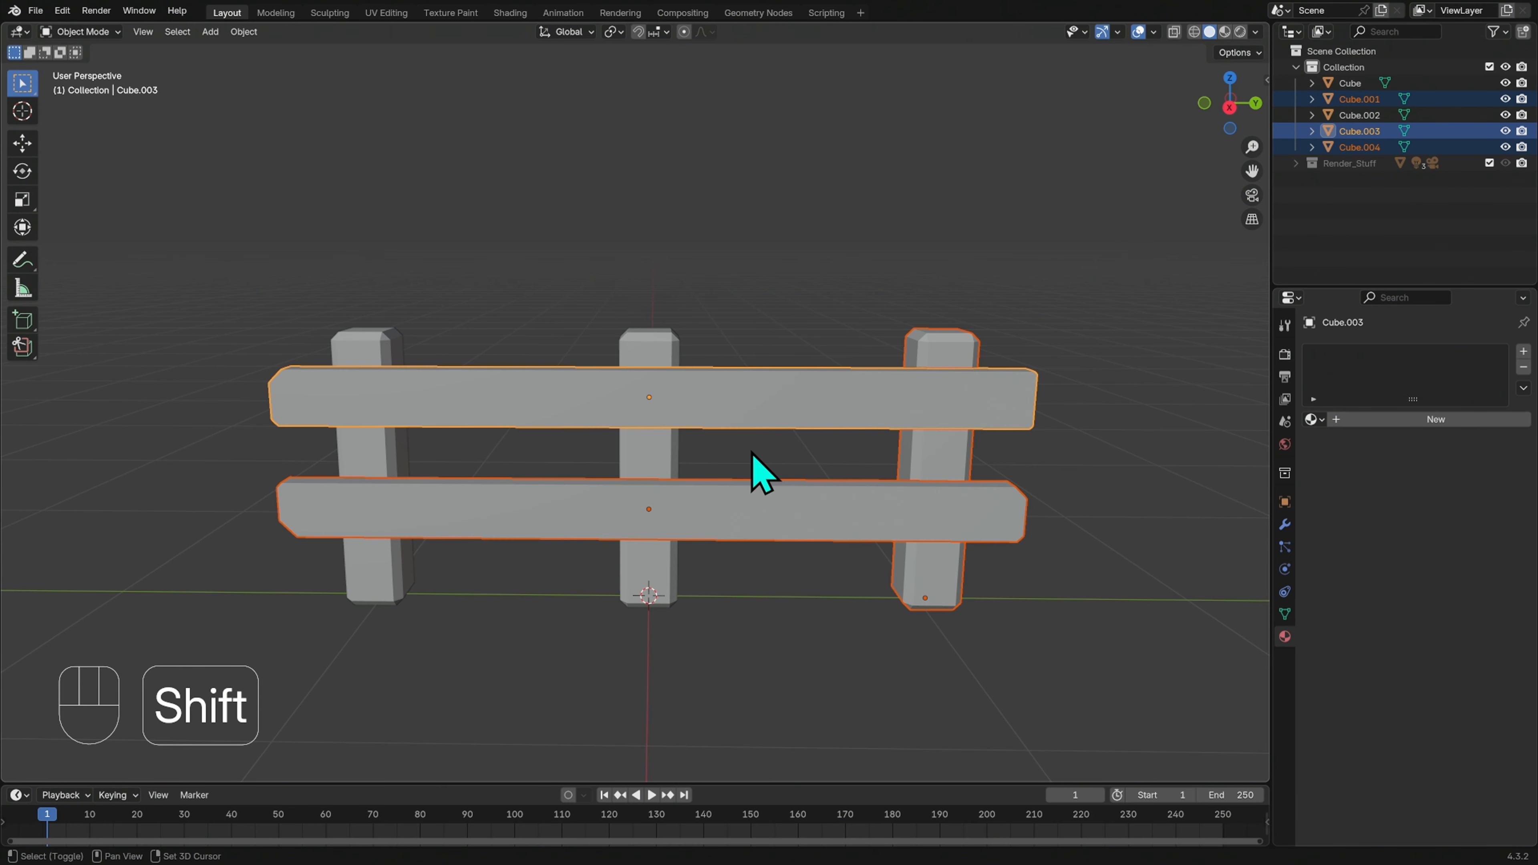
{"action": "left_click", "coordinate": [646, 446], "text": "shift"}
{"action": "left_click", "coordinate": [384, 451], "text": "shift"}
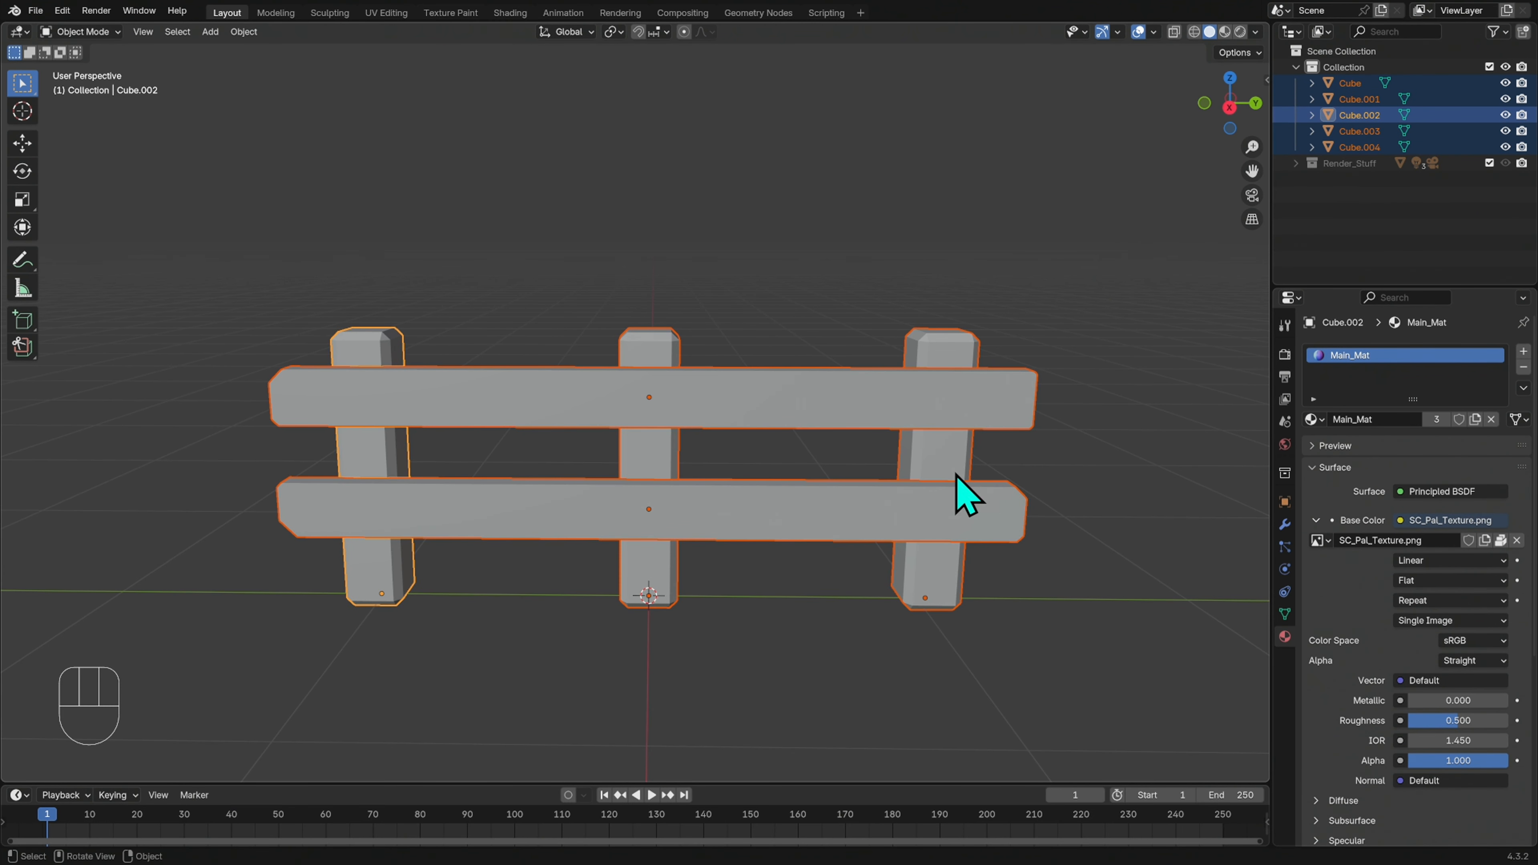
{"action": "key", "text": "ctrl+j"}
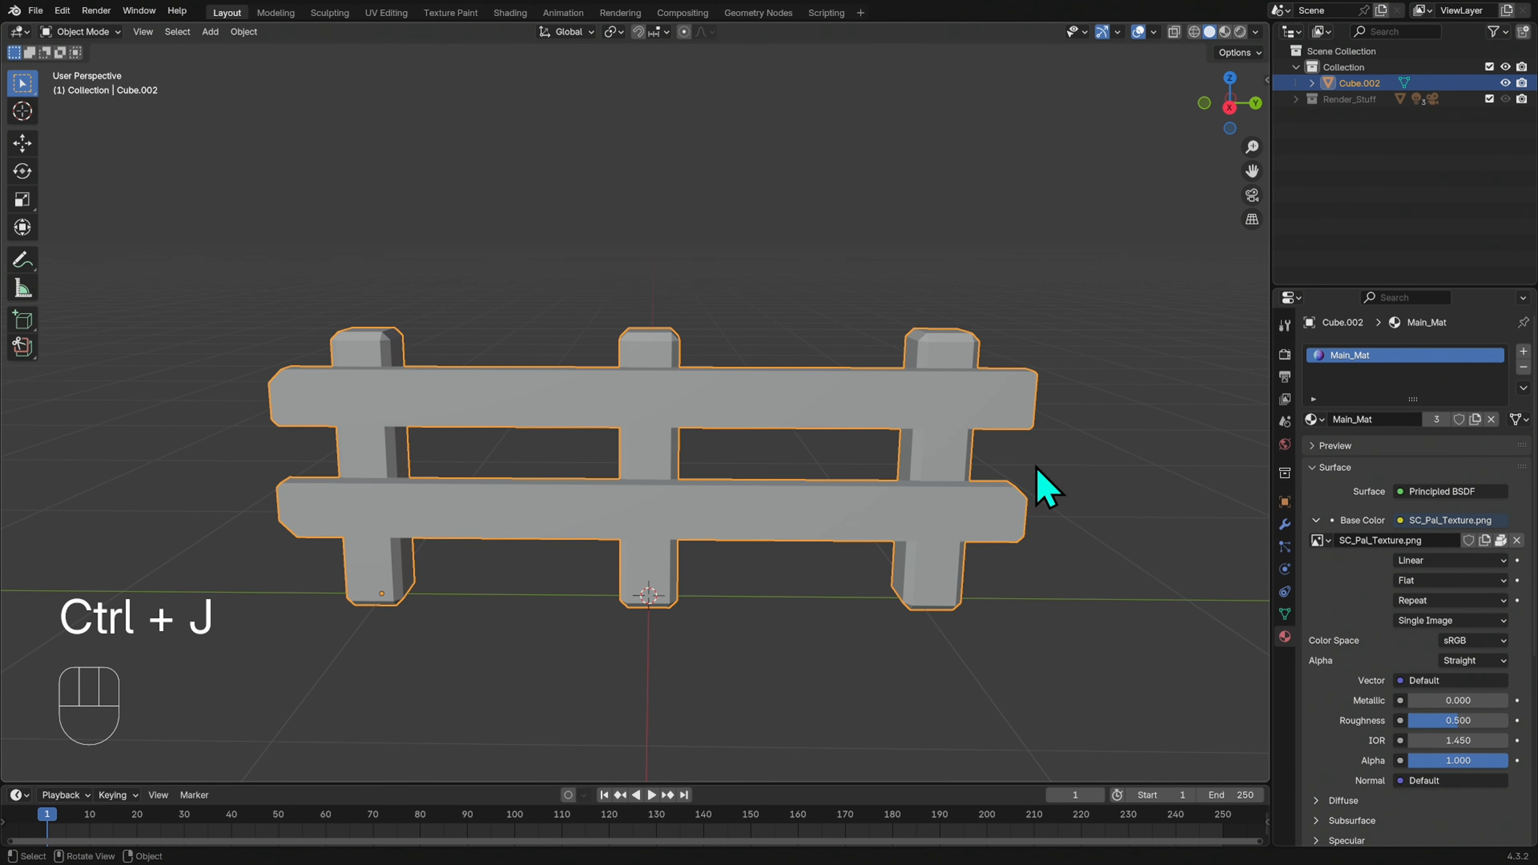
Enter Edit Mode on the joined fence and switch to vertex selection with smooth proportional editing enabled
{"action": "left_click", "coordinate": [1034, 465]}
{"action": "left_click", "coordinate": [988, 516]}
{"action": "key", "text": "Tab"}
{"action": "left_click", "coordinate": [1013, 426]}
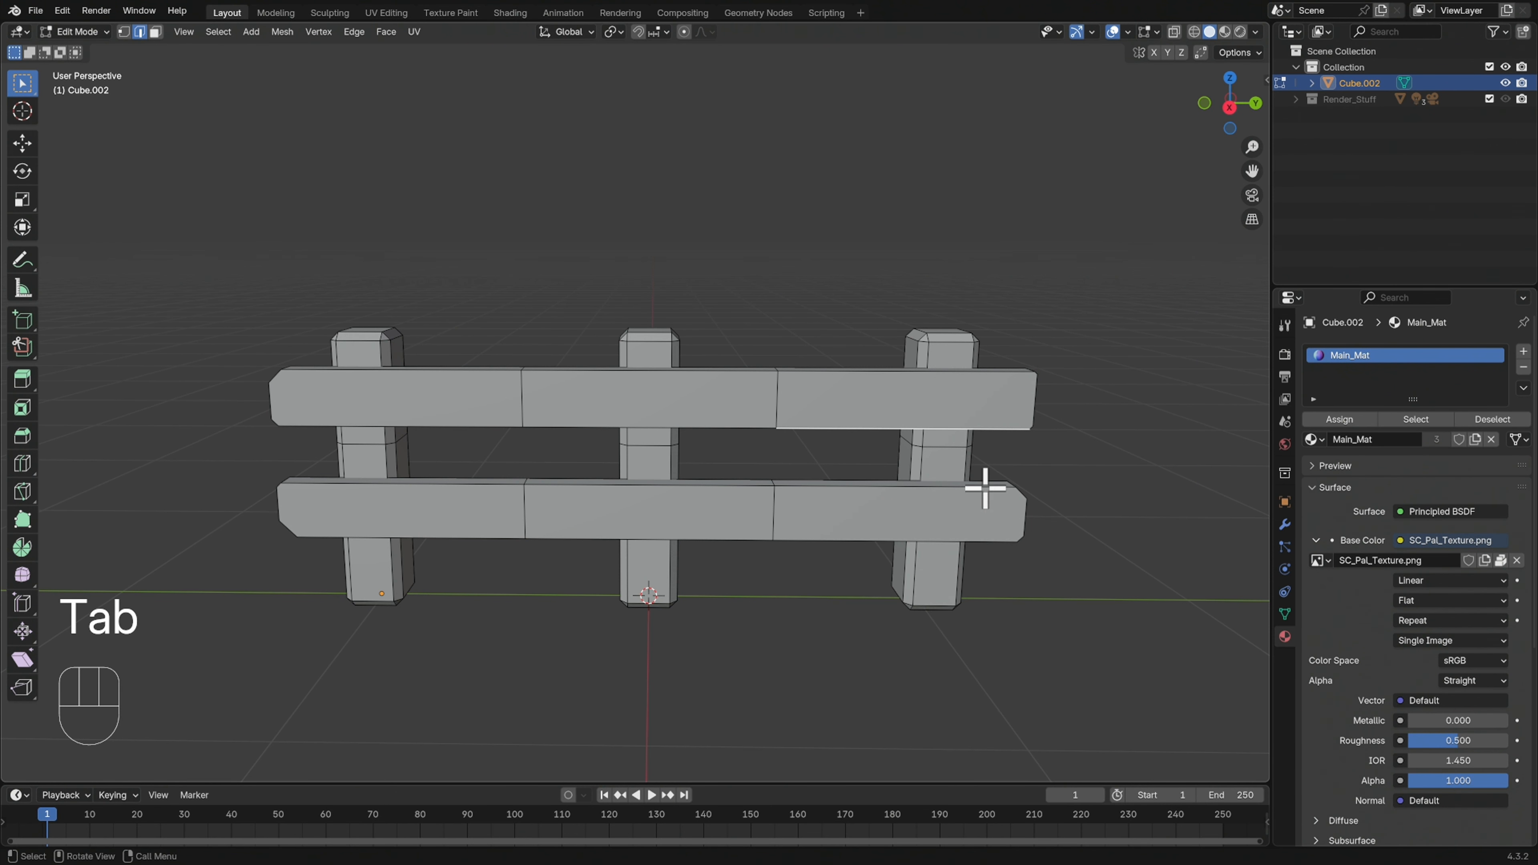
{"action": "left_click", "coordinate": [642, 483]}
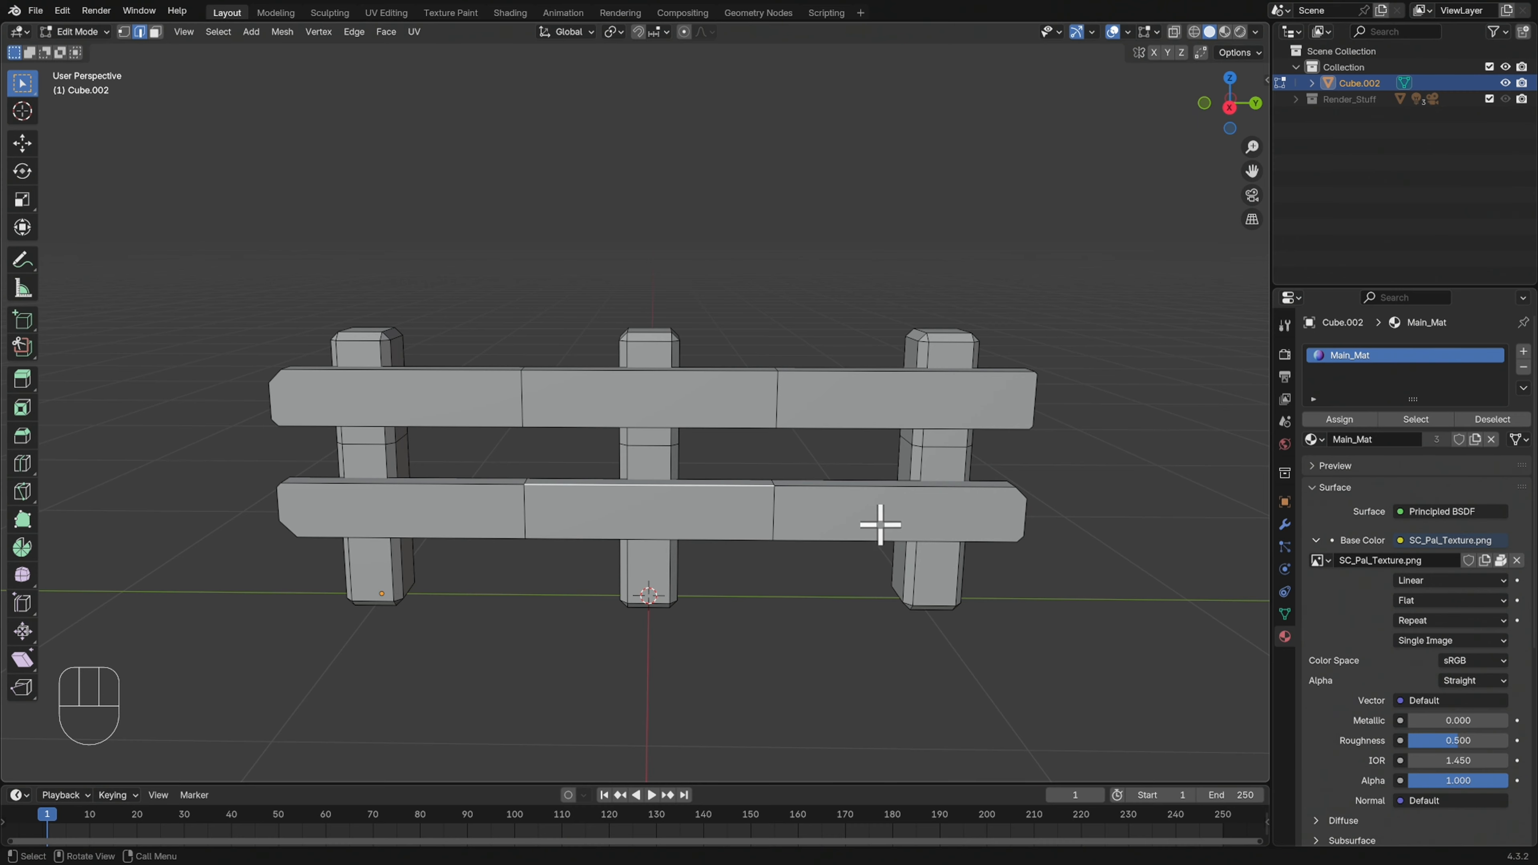
{"action": "key", "text": "1"}
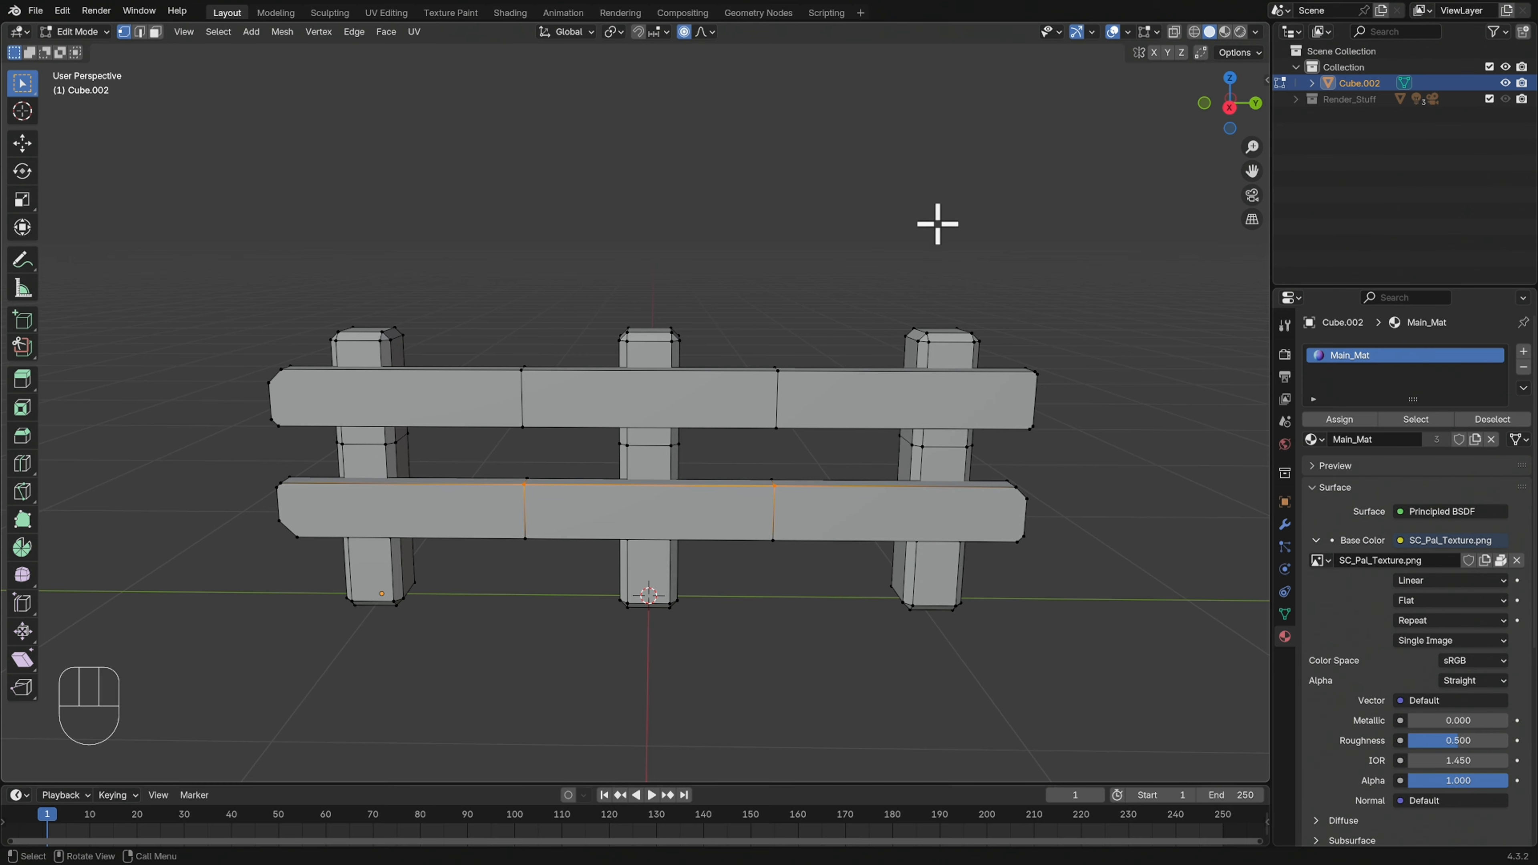
{"action": "left_click", "coordinate": [971, 332]}
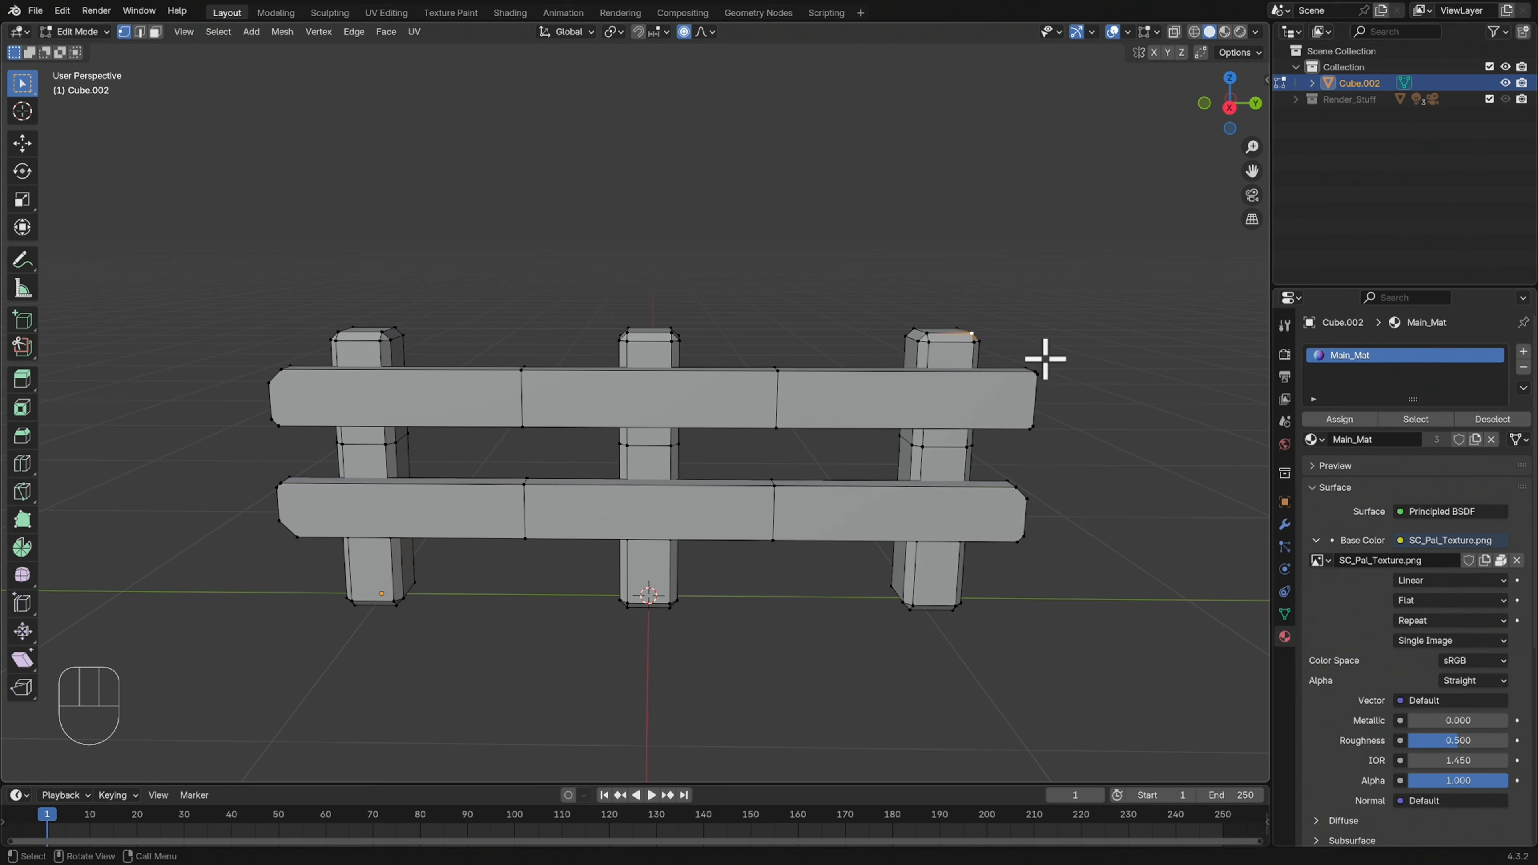
{"action": "key", "text": "g"}
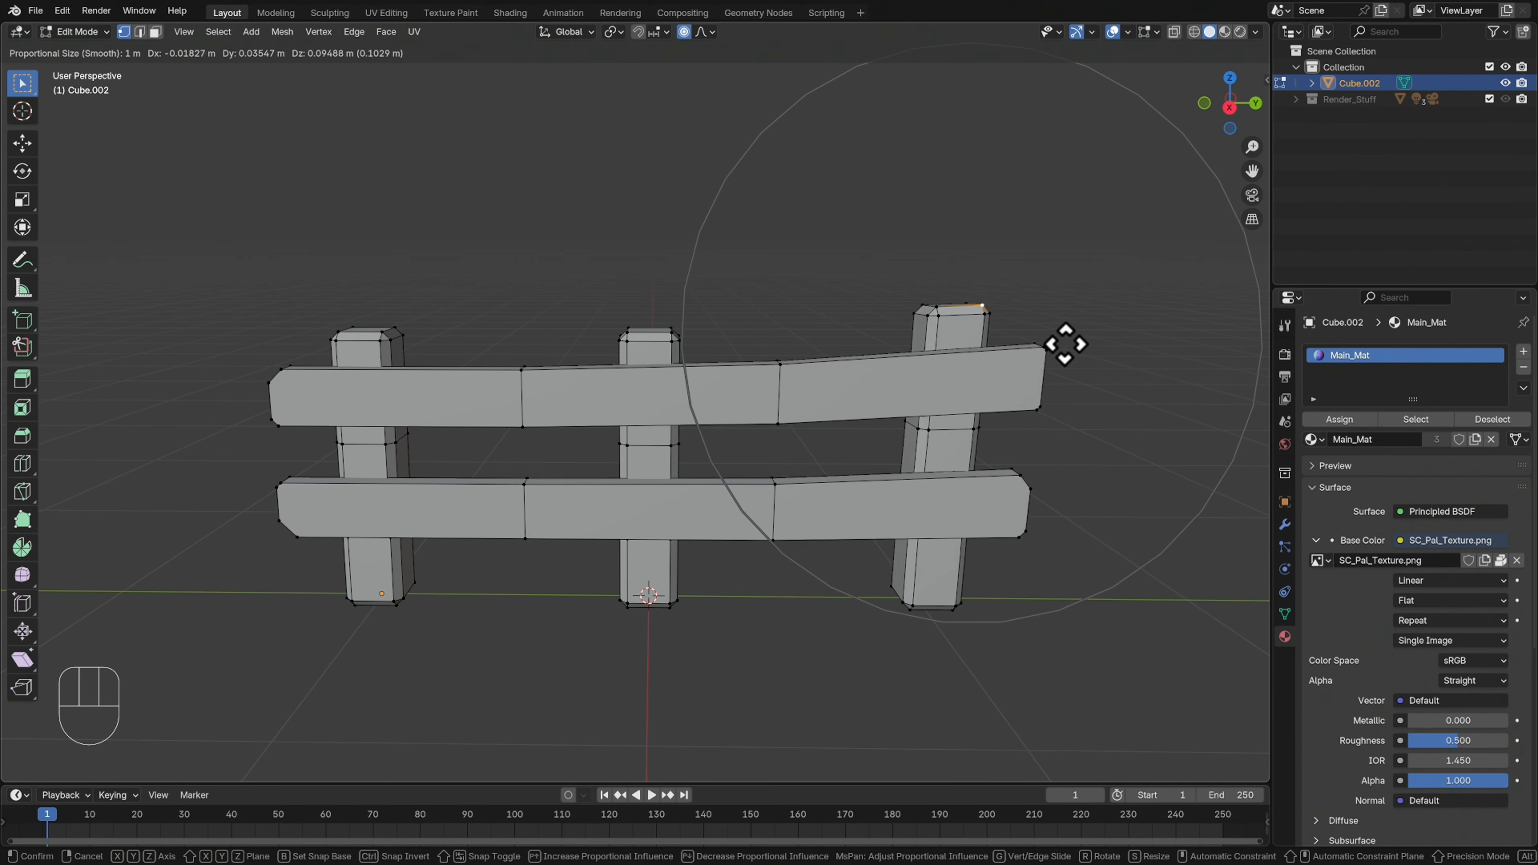
{"action": "left_click", "coordinate": [1055, 373]}
Lower the upper rail's top vertex at the right loop cut 0.01745 m along Z, with a proportional size of about 0.386 m
{"action": "mouse_move", "coordinate": [1103, 418]}
{"action": "middle_mouse_down"}
{"action": "mouse_move", "coordinate": [1065, 437]}
{"action": "mouse_move", "coordinate": [1082, 431]}
{"action": "middle_mouse_up"}
{"action": "middle_click_drag", "start_coordinate": [1083, 427], "coordinate": [809, 448]}
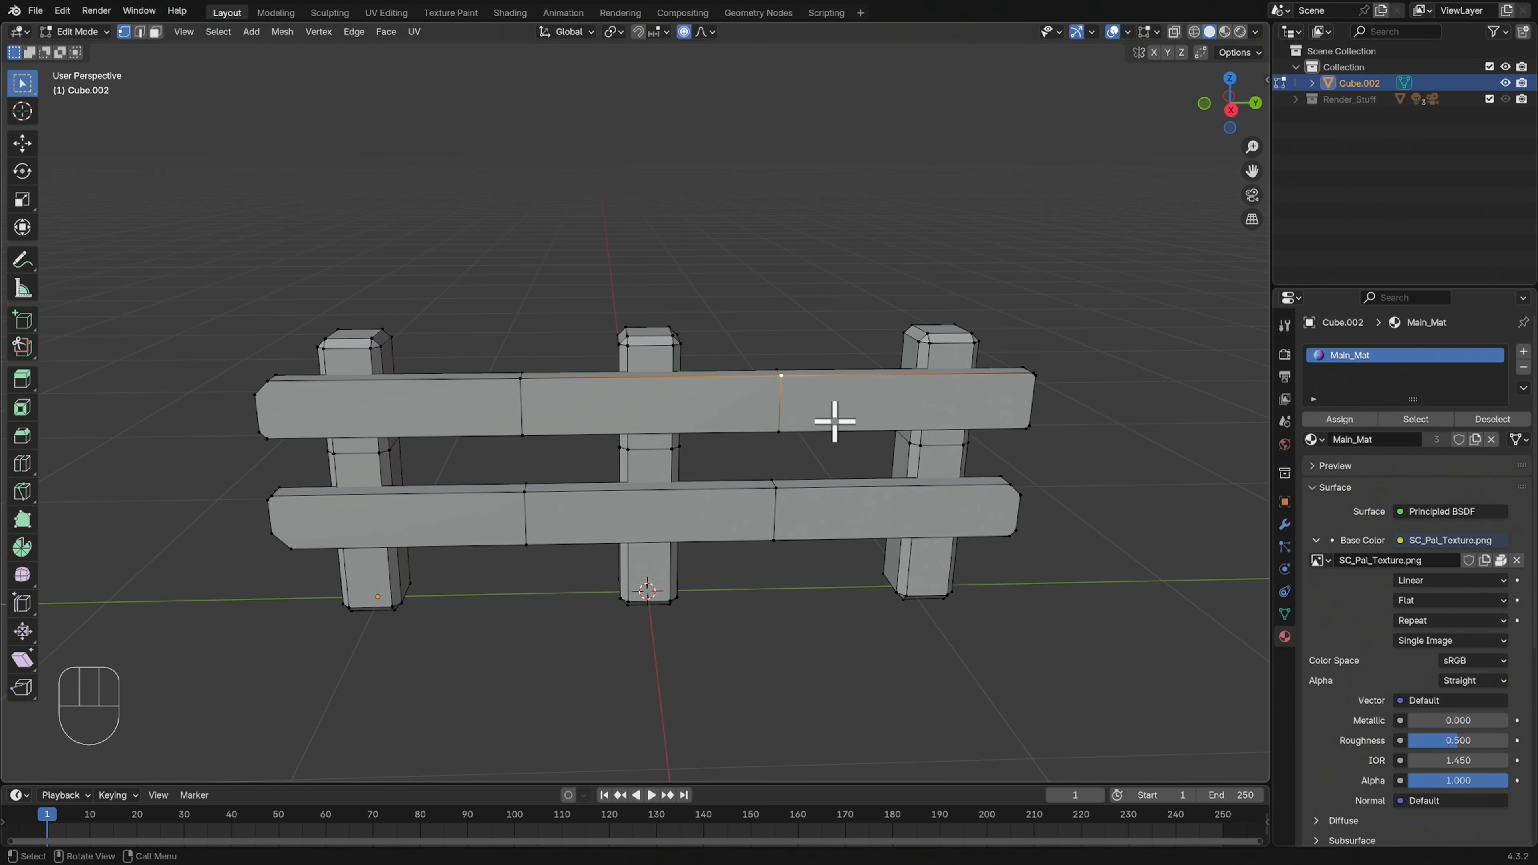
{"action": "key", "text": "g"}
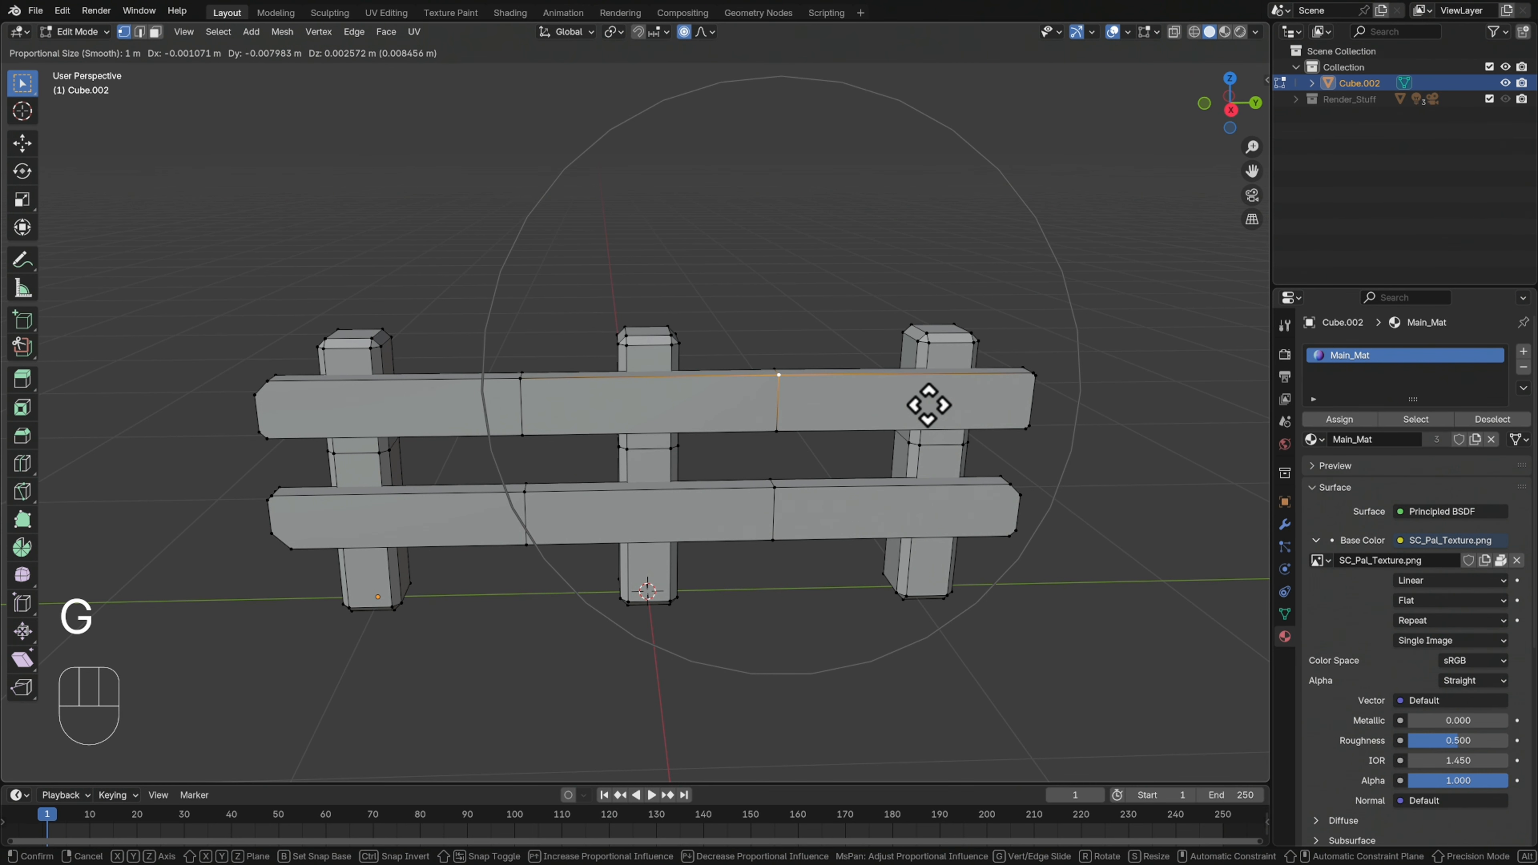
{"action": "scroll", "coordinate": [930, 407], "scroll_direction": "up", "scroll_amount": 12}
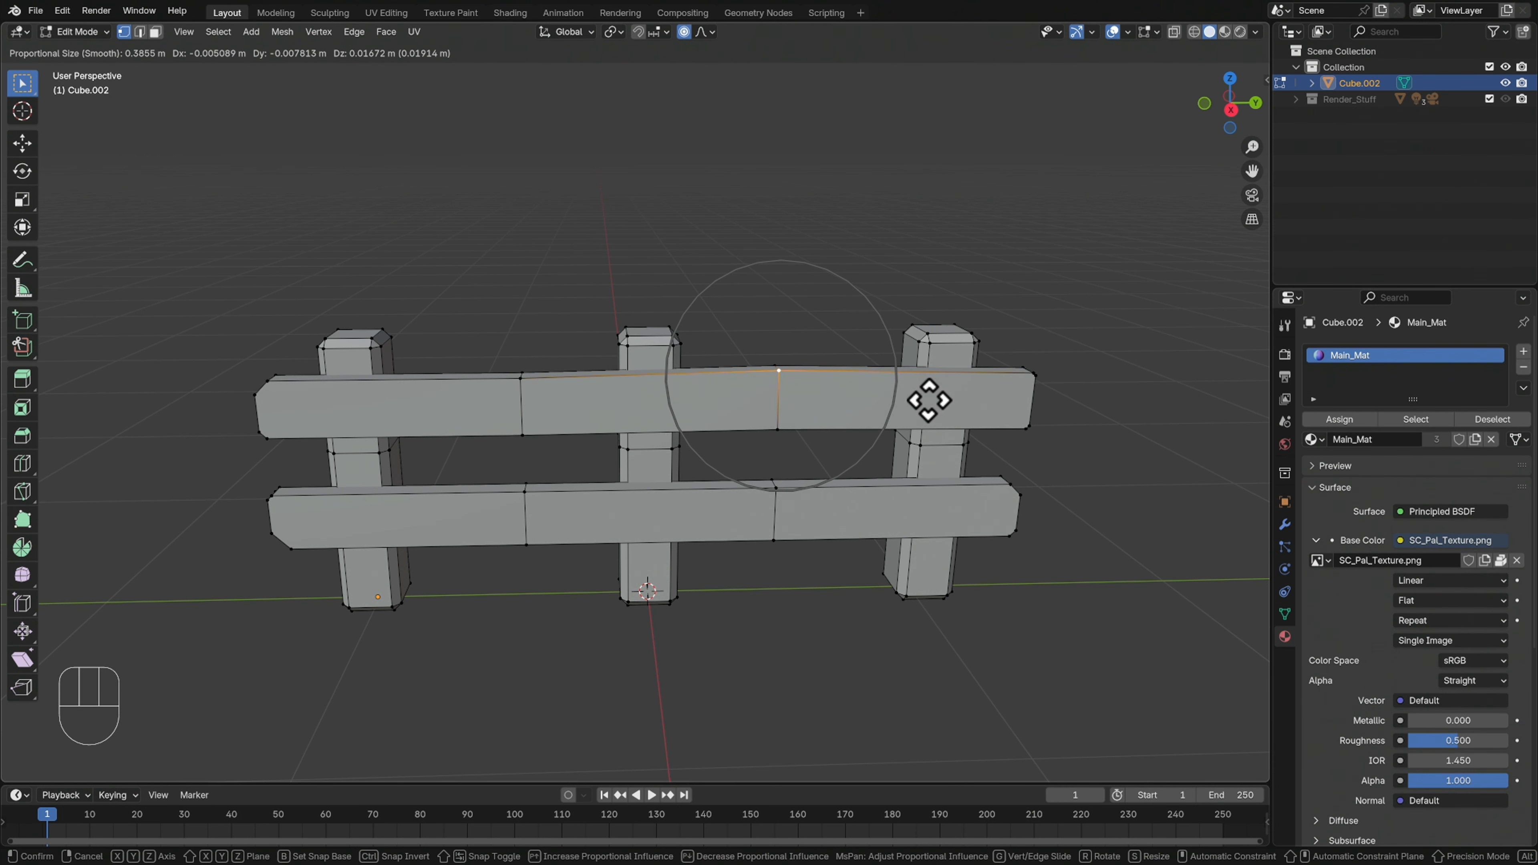
{"action": "key", "text": "z"}
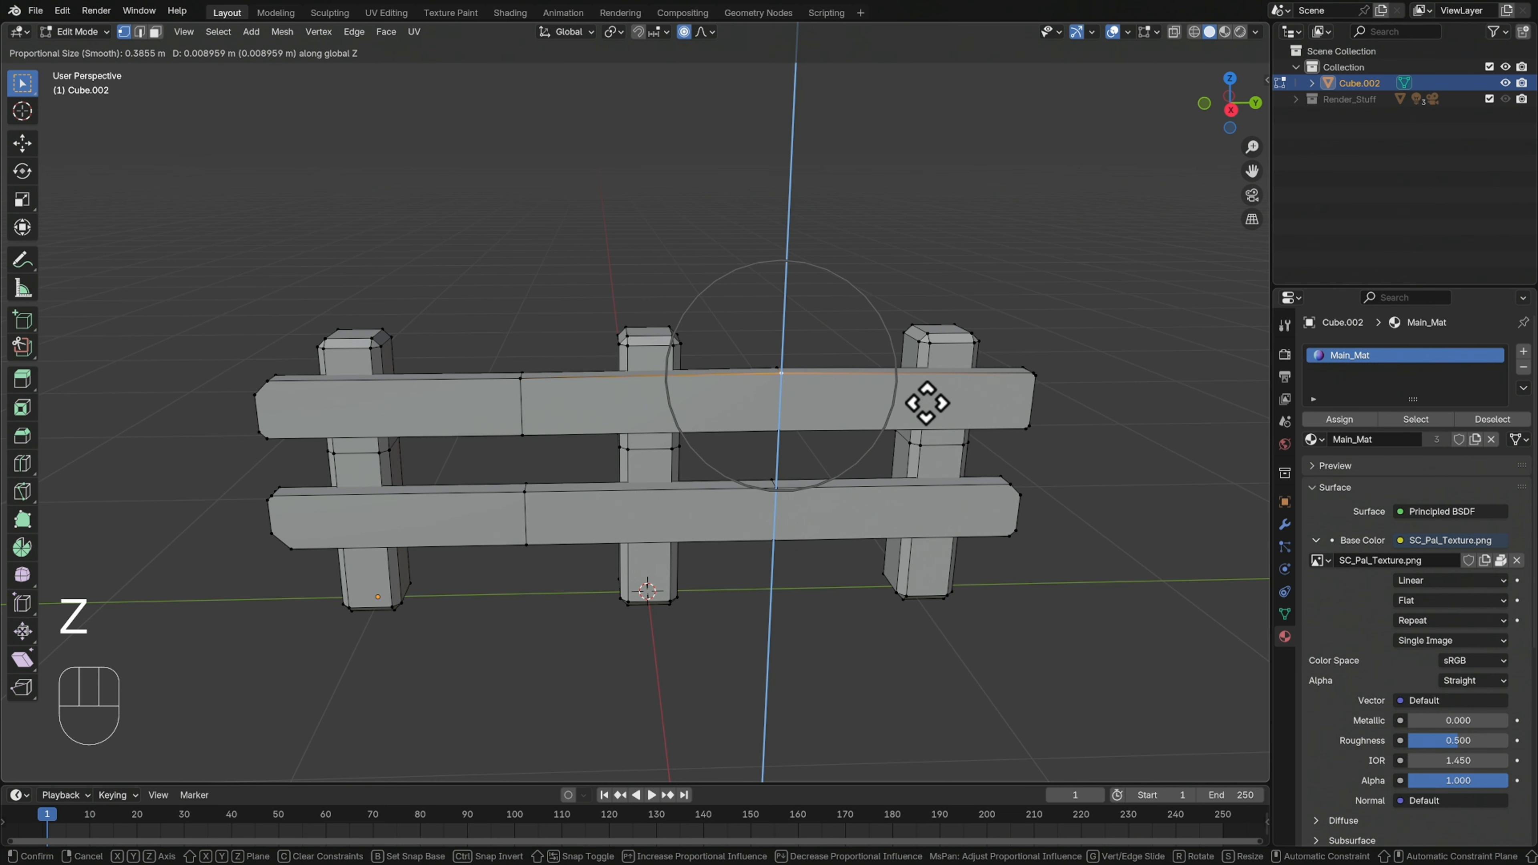
{"action": "left_click", "coordinate": [926, 404]}
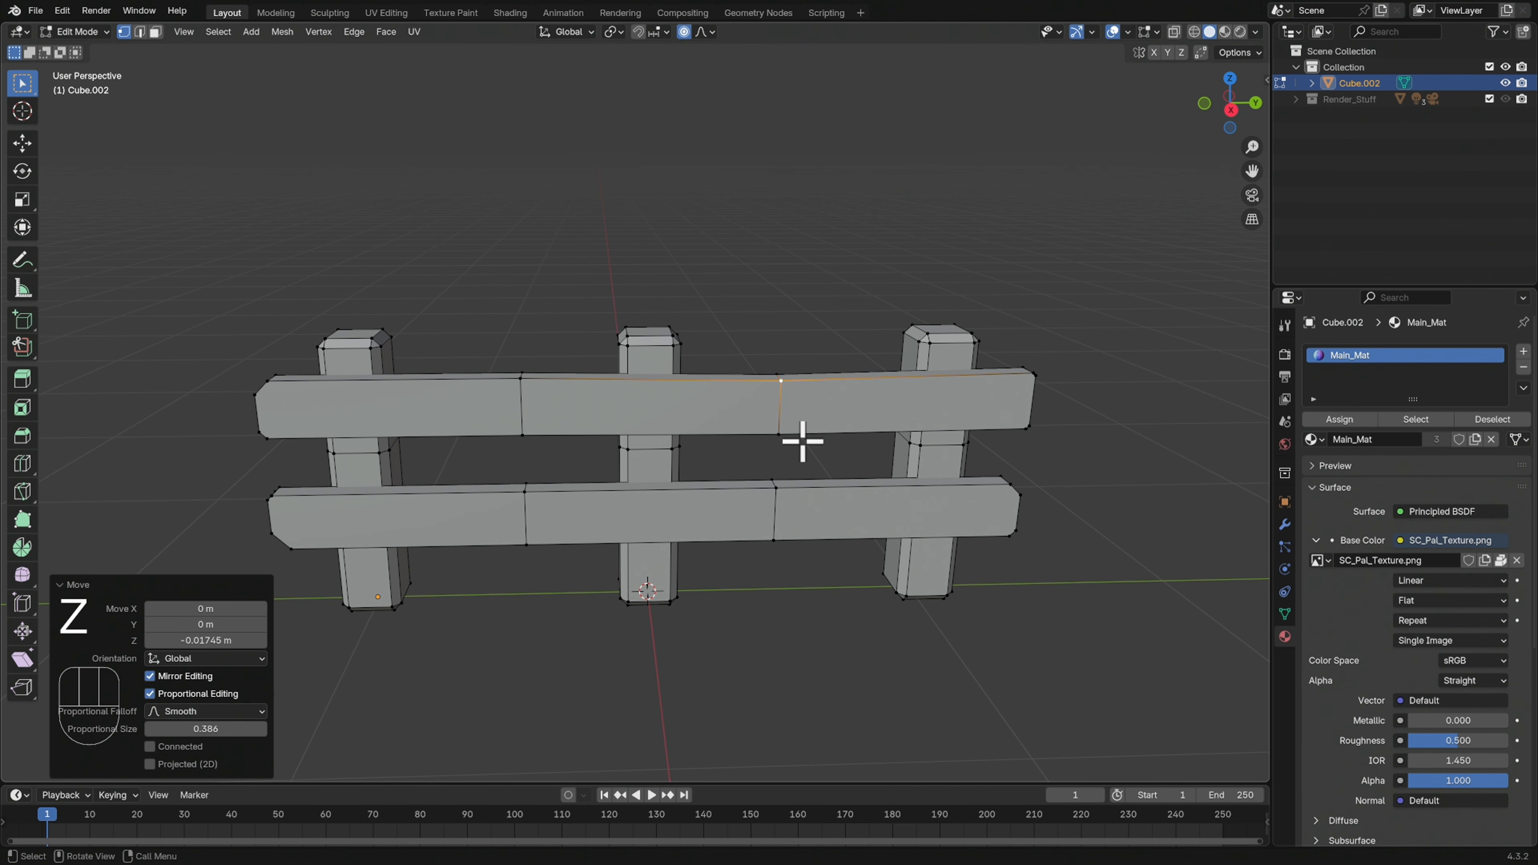
Move the upper rail's top vertex at the left loop cut slightly along Z with proportional editing
{"action": "left_click", "coordinate": [521, 382]}
{"action": "key", "text": "g"}
{"action": "key", "text": "z"}
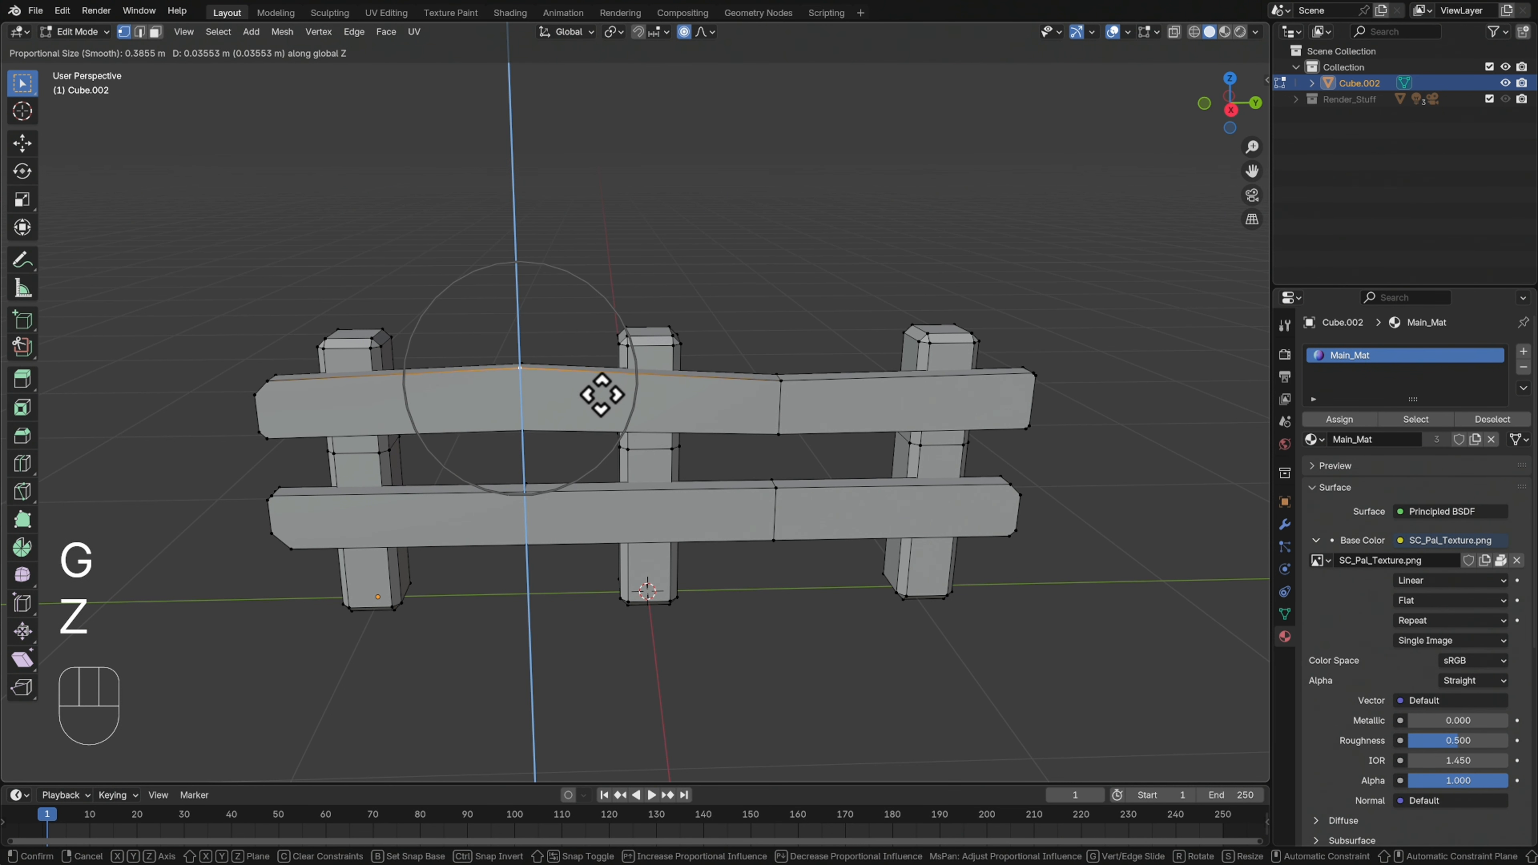
{"action": "left_click", "coordinate": [600, 407]}
Lower the lower rail's top vertex at the left loop cut about 0.013 m along Z with proportional editing
{"action": "left_click", "coordinate": [525, 491]}
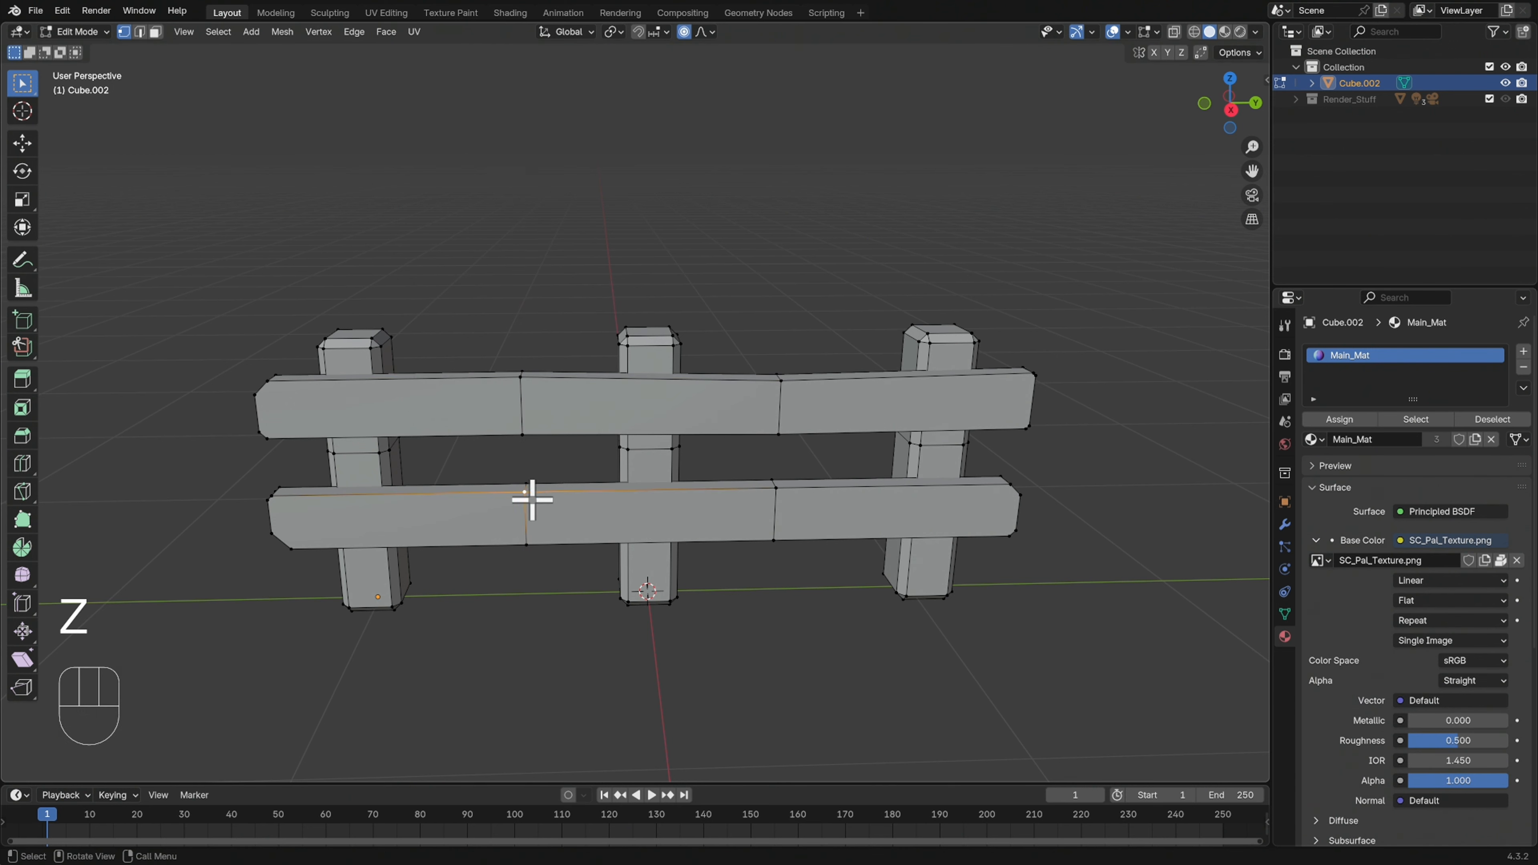
{"action": "key", "text": "g"}
{"action": "key", "text": "z"}
{"action": "left_click", "coordinate": [601, 503]}
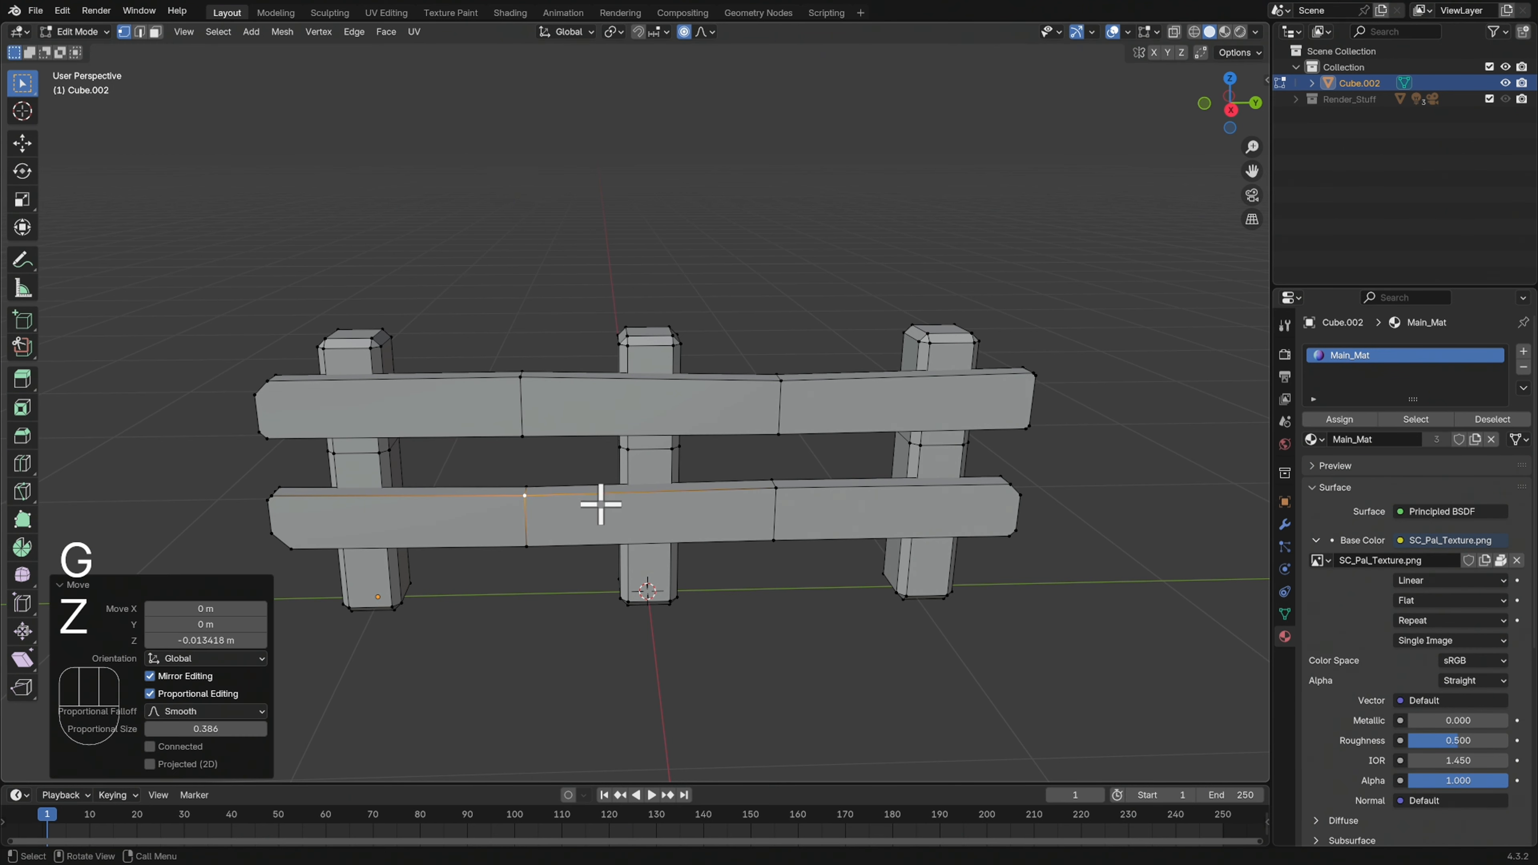
Move the lower rail's bottom vertex at the right loop cut slightly along Z with proportional editing
{"action": "left_click", "coordinate": [775, 536]}
{"action": "key", "text": "g"}
{"action": "key", "text": "z"}
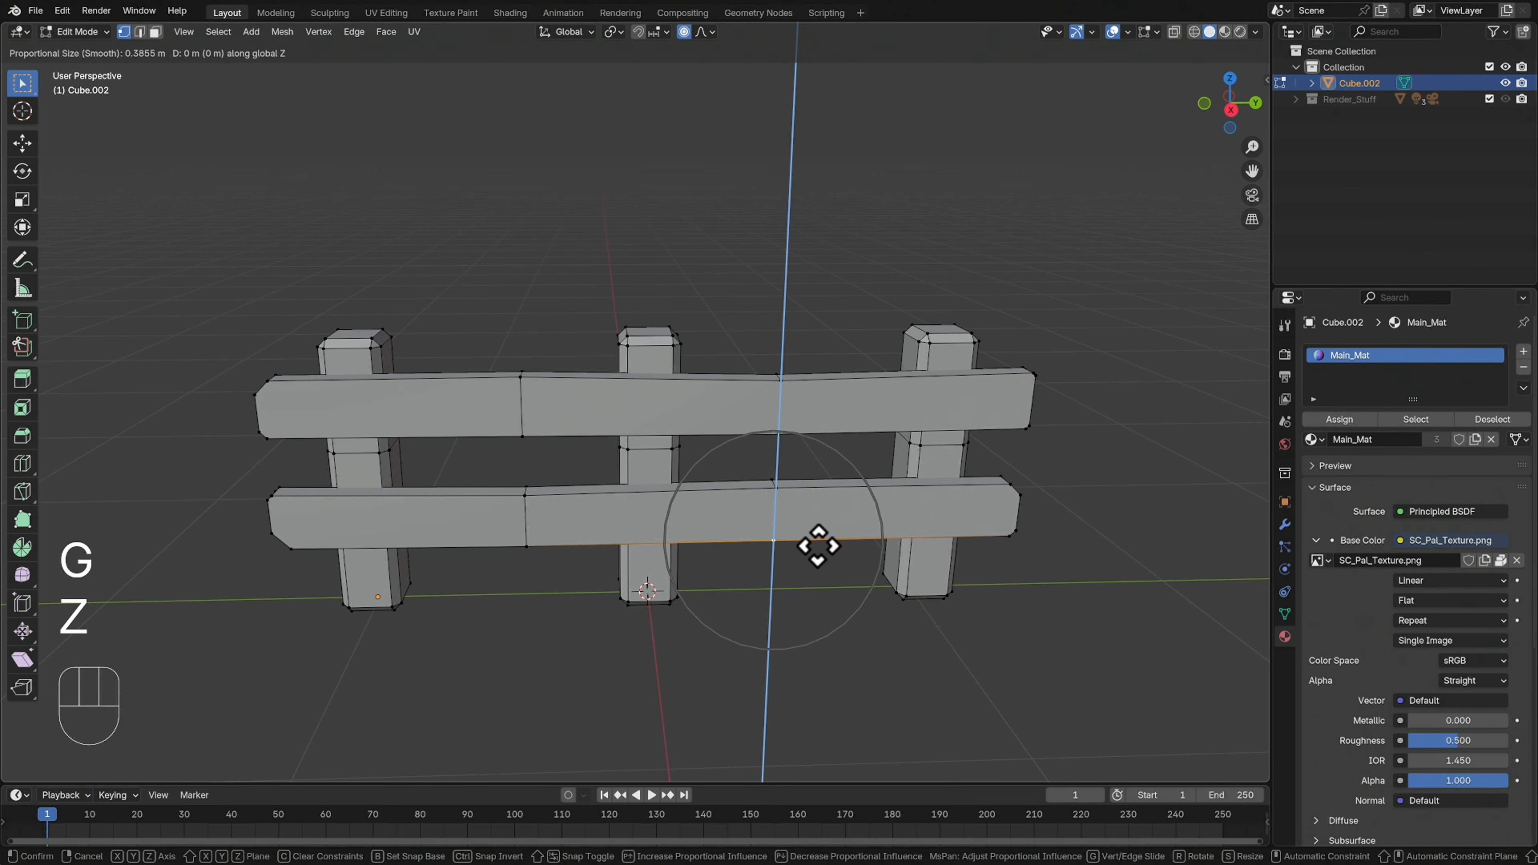
{"action": "left_click", "coordinate": [821, 548]}
{"action": "left_click", "coordinate": [824, 555]}
Nudge a side vertex at the +Y post's upper loop cut inward, with the proportional size reduced to about 0.218 m
{"action": "middle_click_drag", "start_coordinate": [921, 567], "coordinate": [1034, 474]}
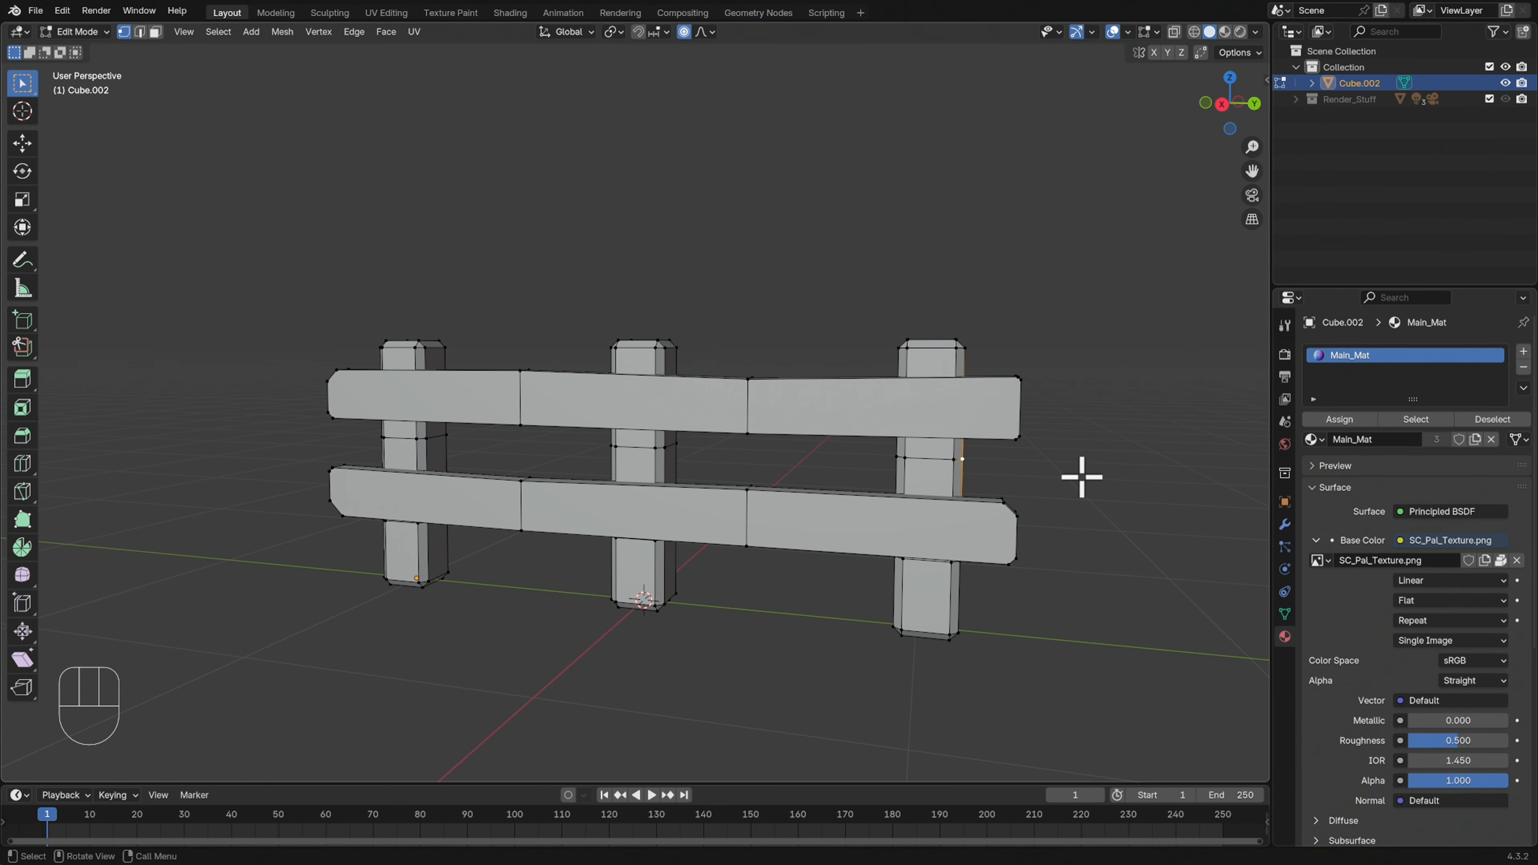
{"action": "key", "text": "g"}
{"action": "scroll", "coordinate": [1080, 477], "scroll_direction": "up", "scroll_amount": 6}
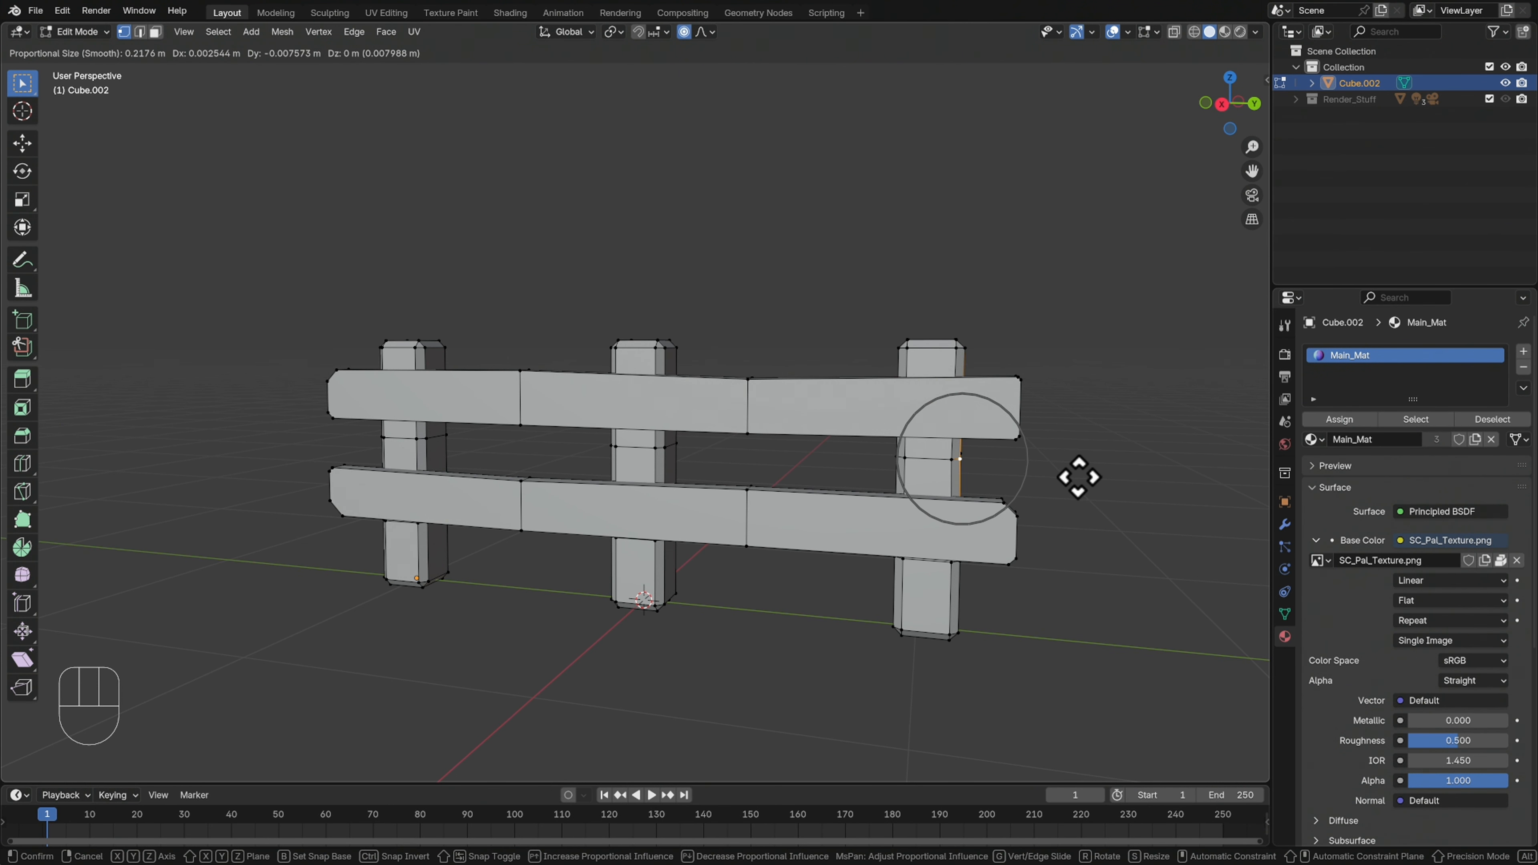
{"action": "left_click", "coordinate": [1077, 480]}
Nudge several individual post vertices freely with proportional editing to make the posts' outlines irregular
{"action": "middle_click_drag", "start_coordinate": [1071, 484], "coordinate": [1000, 498]}
{"action": "middle_click_drag", "start_coordinate": [924, 582], "coordinate": [937, 549]}
{"action": "left_click", "coordinate": [809, 579]}
{"action": "key", "text": "g"}
{"action": "left_click", "coordinate": [872, 589]}
{"action": "key", "text": "g"}
{"action": "left_click", "coordinate": [738, 589]}
{"action": "key", "text": "g"}
Shift a top corner vertex of the +Y end post slightly with proportional editing
{"action": "left_click", "coordinate": [724, 524]}
{"action": "middle_click_drag", "start_coordinate": [971, 534], "coordinate": [818, 543]}
{"action": "key", "text": "g"}
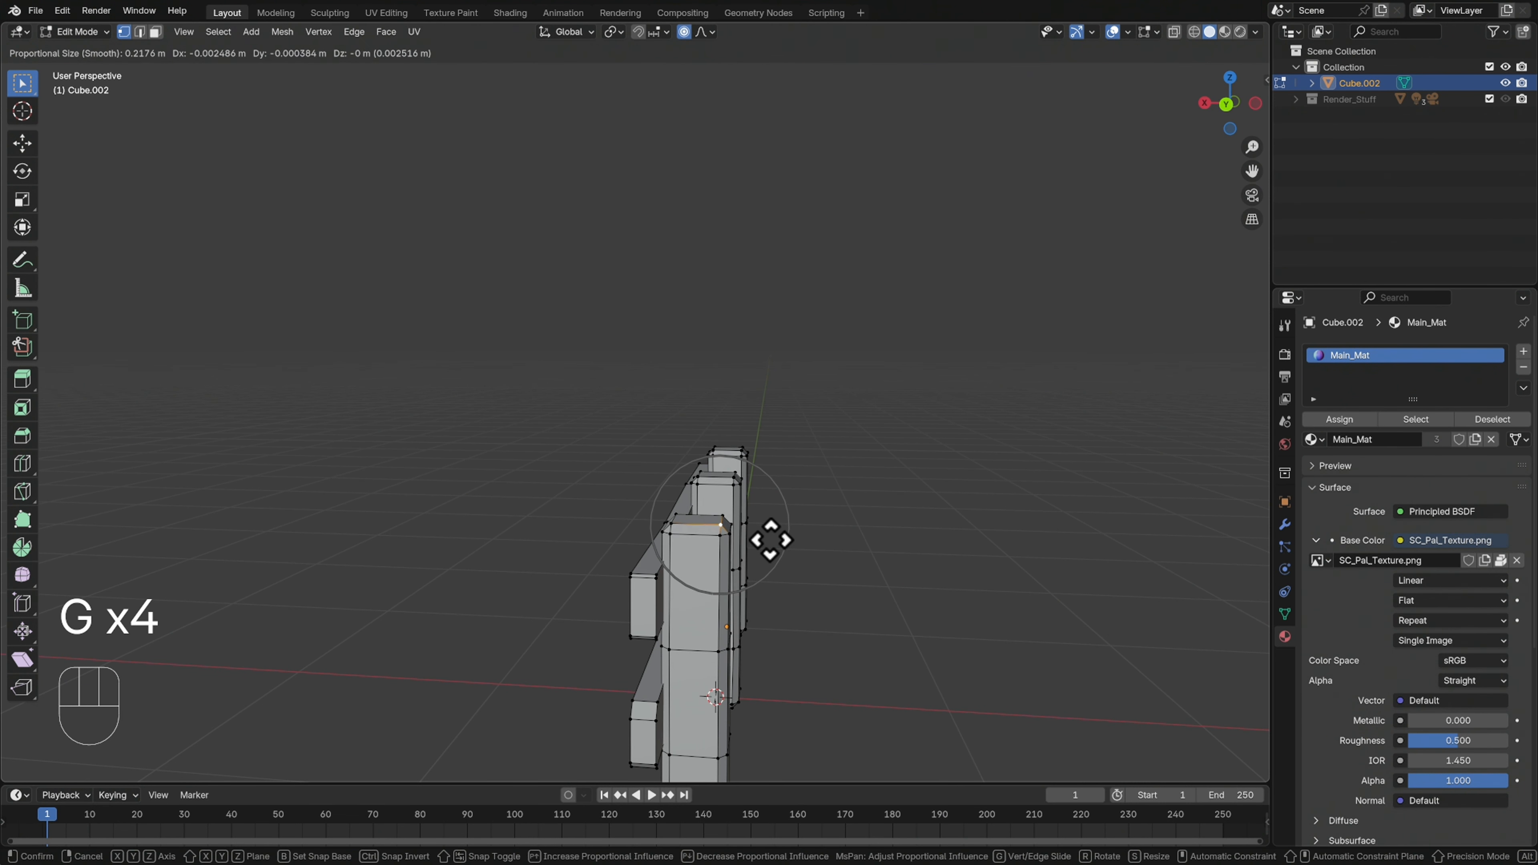
{"action": "left_click", "coordinate": [768, 541]}
Adjust the -Y end post's top, moving its corner vertex about 0.012 m in X, 0.004 m in Y and 0.006 m in Z
{"action": "middle_click_drag", "start_coordinate": [807, 504], "coordinate": [836, 406]}
{"action": "key", "text": "g"}
{"action": "left_click", "coordinate": [841, 440]}
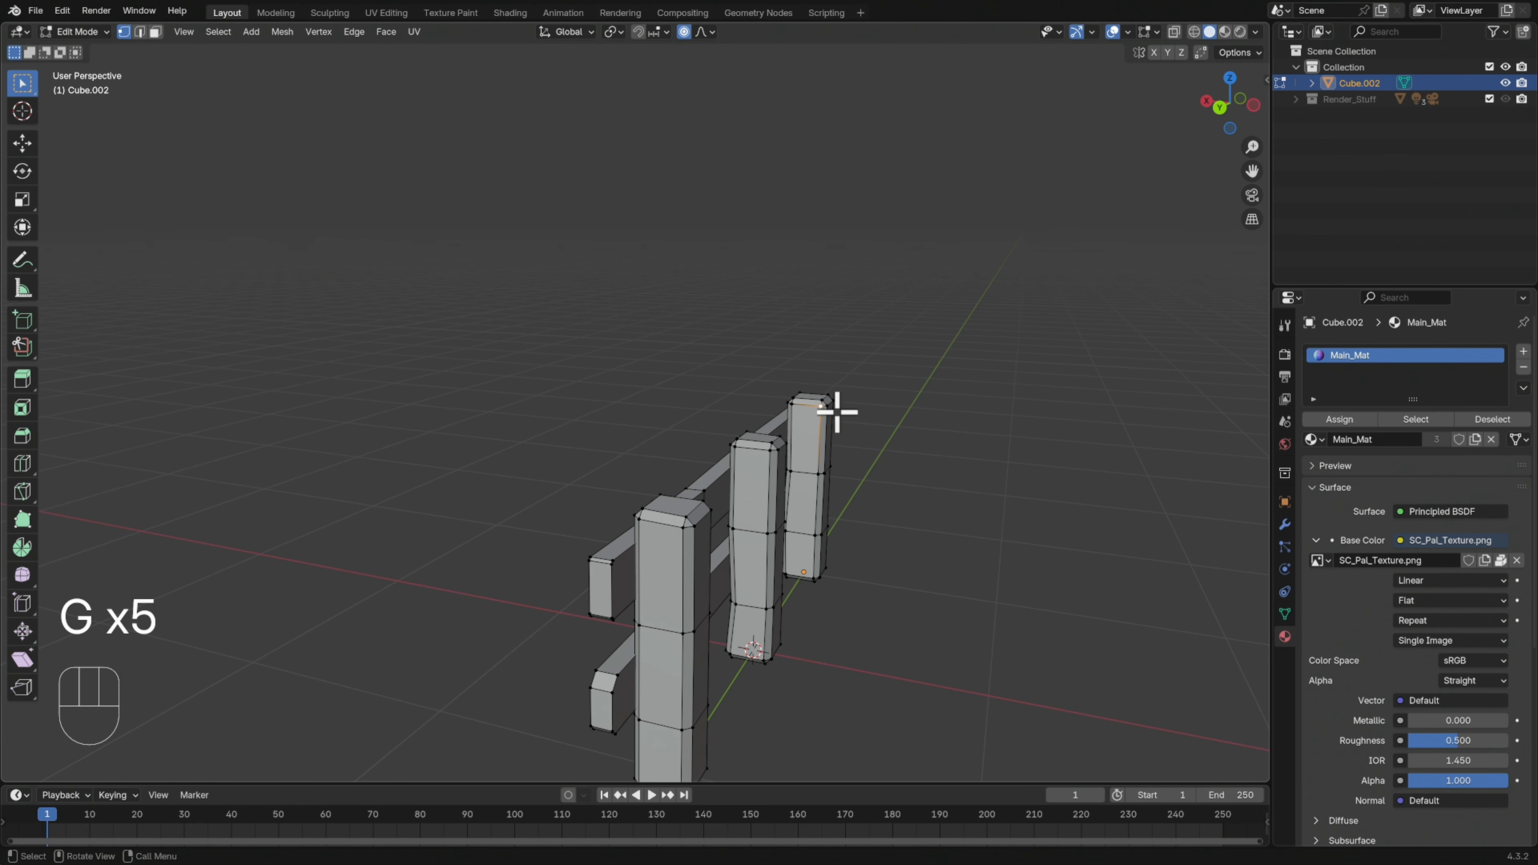
{"action": "key", "text": "g"}
{"action": "left_click", "coordinate": [866, 442]}
Move a back vertex at the middle post's upper loop cut about 0.0017 m in X and 0.0056 m in Y
{"action": "middle_click_drag", "start_coordinate": [856, 536], "coordinate": [752, 529]}
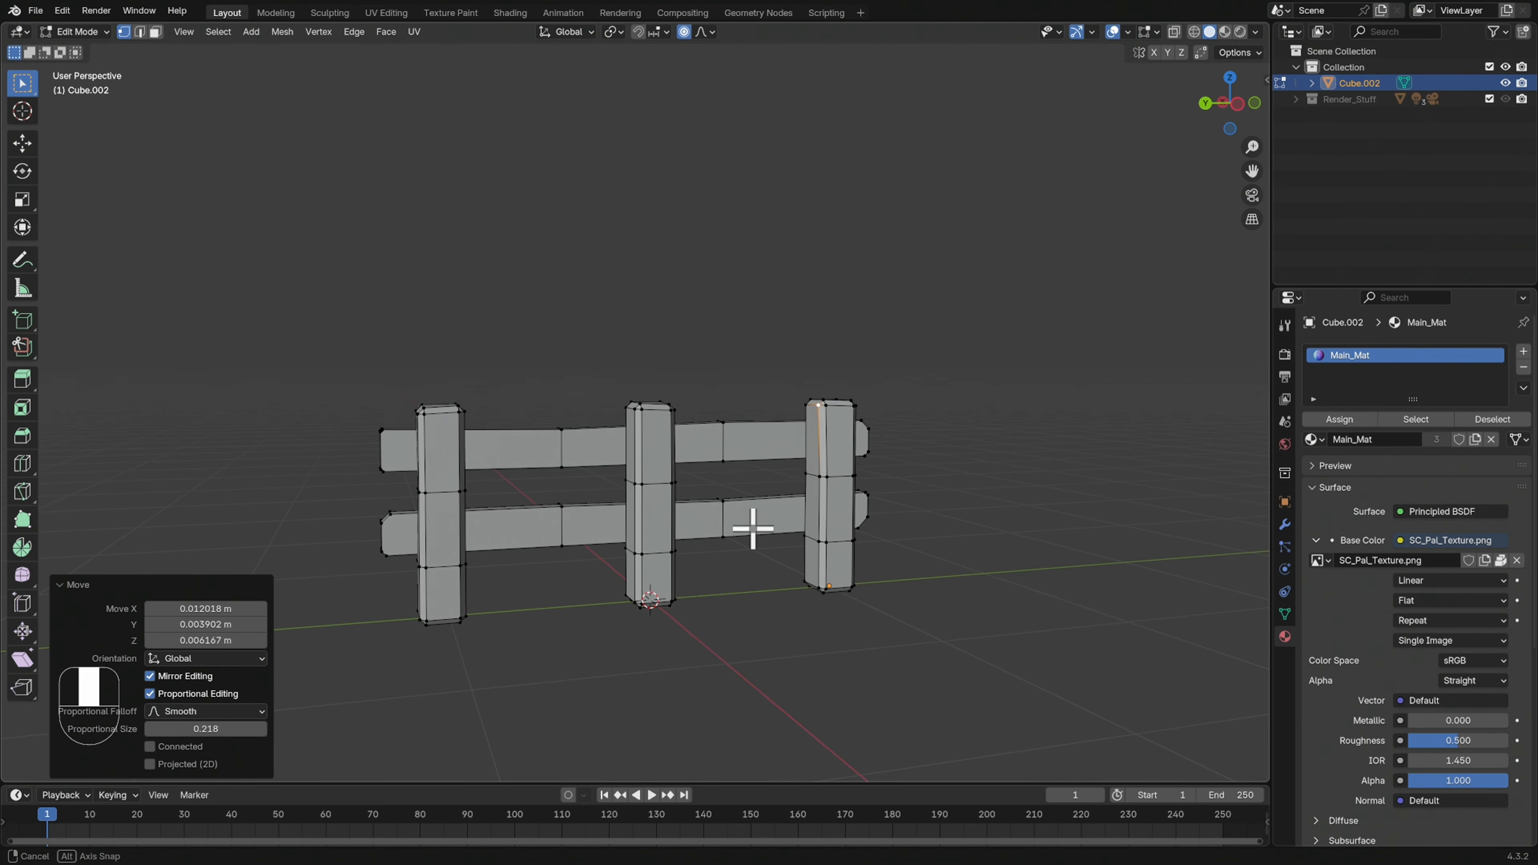
{"action": "left_click", "coordinate": [640, 484]}
{"action": "key", "text": "g"}
{"action": "left_click", "coordinate": [684, 501]}
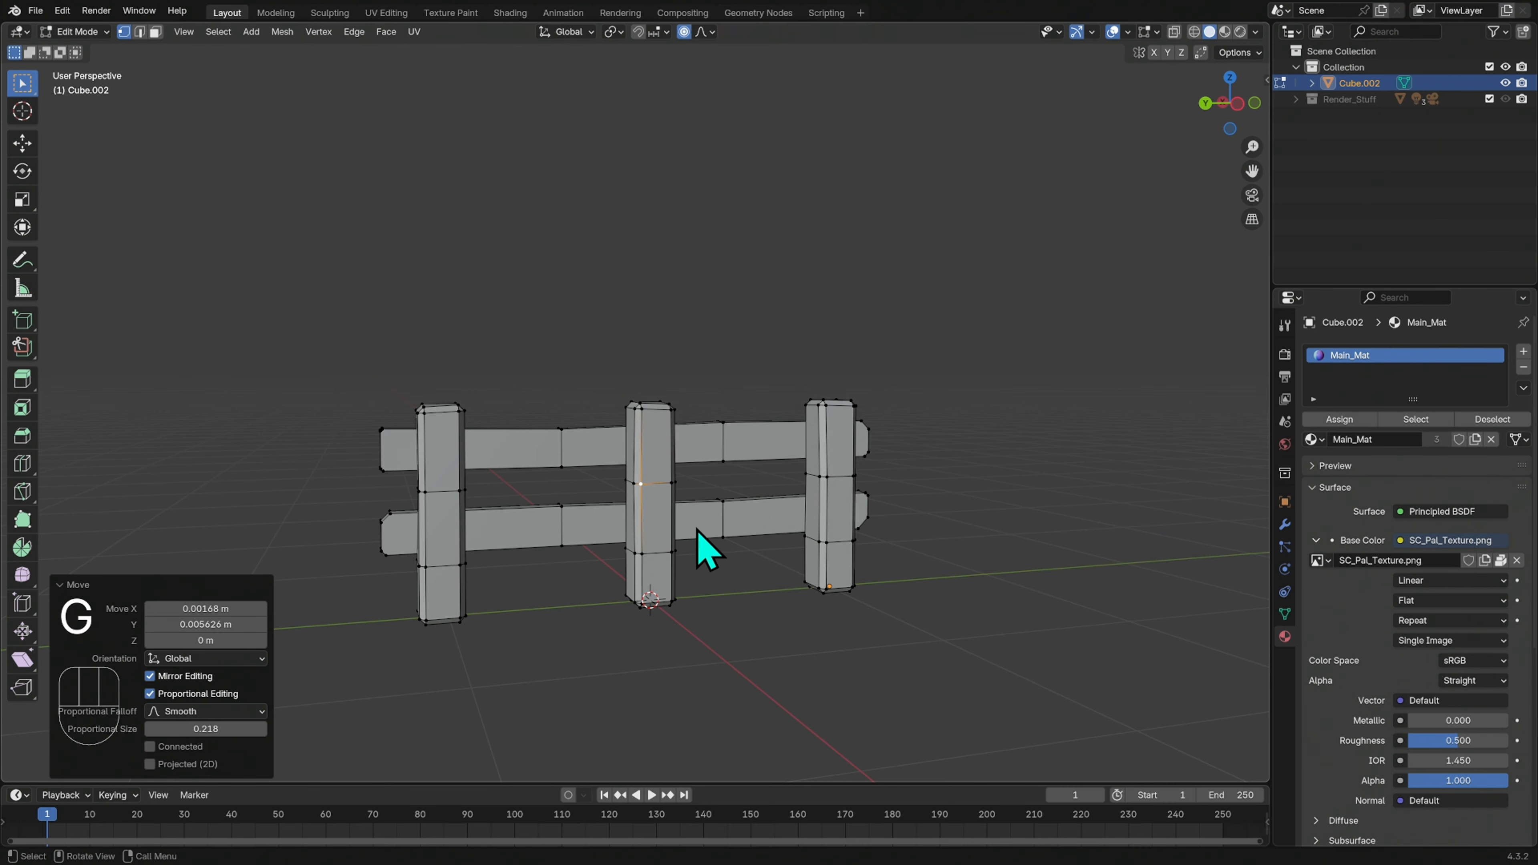
Inspect the fence's irregular shape from several angles in Object Mode
{"action": "key", "text": "Tab"}
{"action": "middle_click_drag", "start_coordinate": [749, 567], "coordinate": [1098, 547]}
{"action": "middle_click_drag", "start_coordinate": [954, 487], "coordinate": [1055, 486], "text": "shift"}
{"action": "middle_click_drag", "start_coordinate": [1056, 488], "coordinate": [911, 522]}
{"action": "left_click", "coordinate": [1066, 522]}
{"action": "mouse_move", "coordinate": [1066, 522]}
{"action": "middle_mouse_down", "text": "ctrl"}
{"action": "mouse_move", "coordinate": [1094, 466]}
{"action": "mouse_move", "coordinate": [1106, 515]}
{"action": "mouse_move", "coordinate": [1087, 520]}
{"action": "middle_mouse_up", "text": "ctrl"}
{"action": "middle_click_drag", "start_coordinate": [1194, 568], "coordinate": [1075, 488], "text": "shift"}
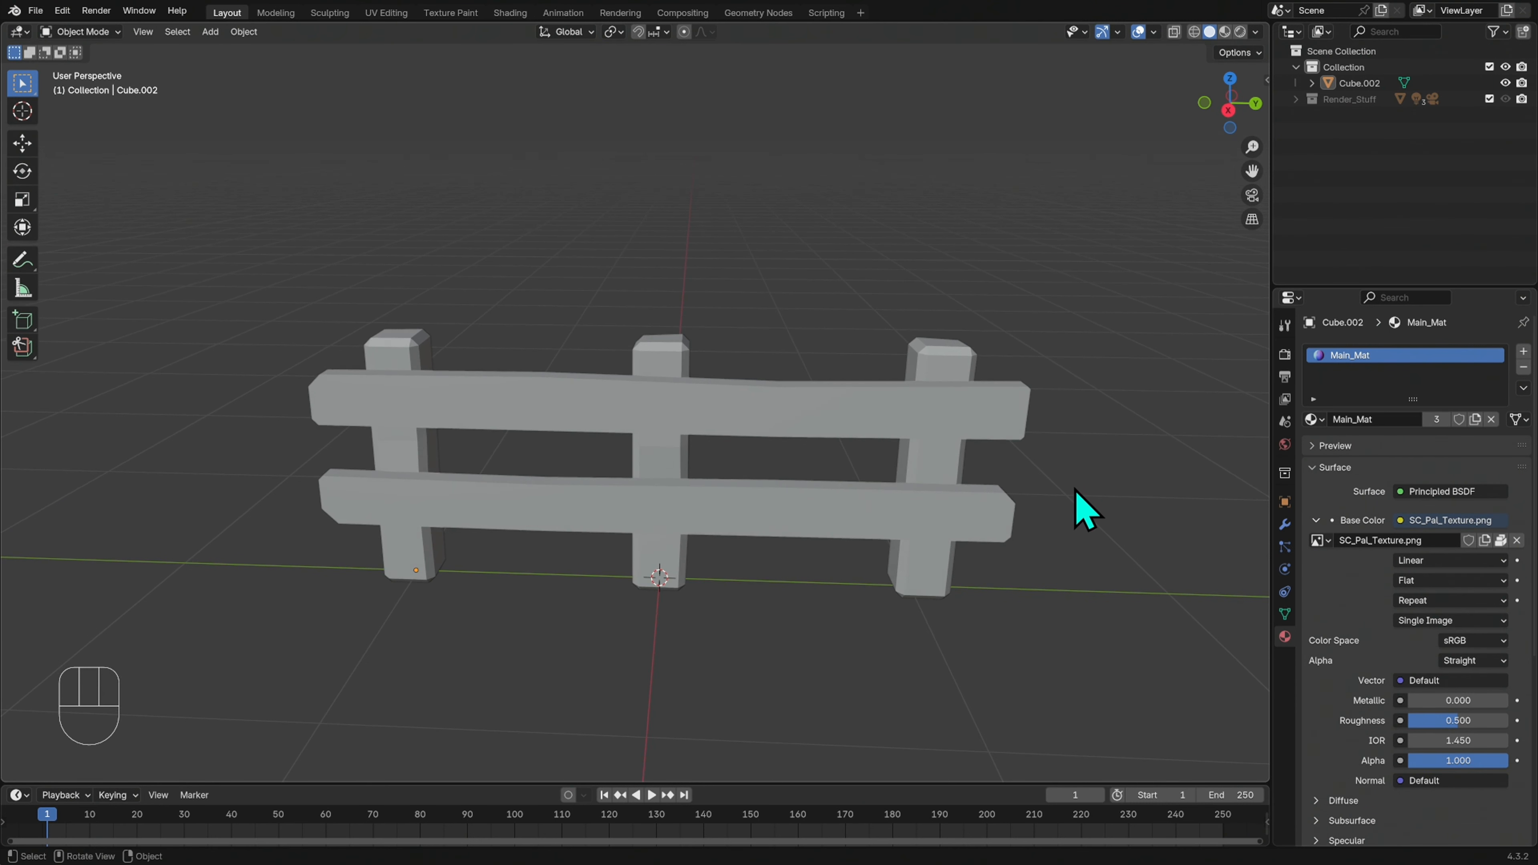
{"action": "key", "text": "Tab"}
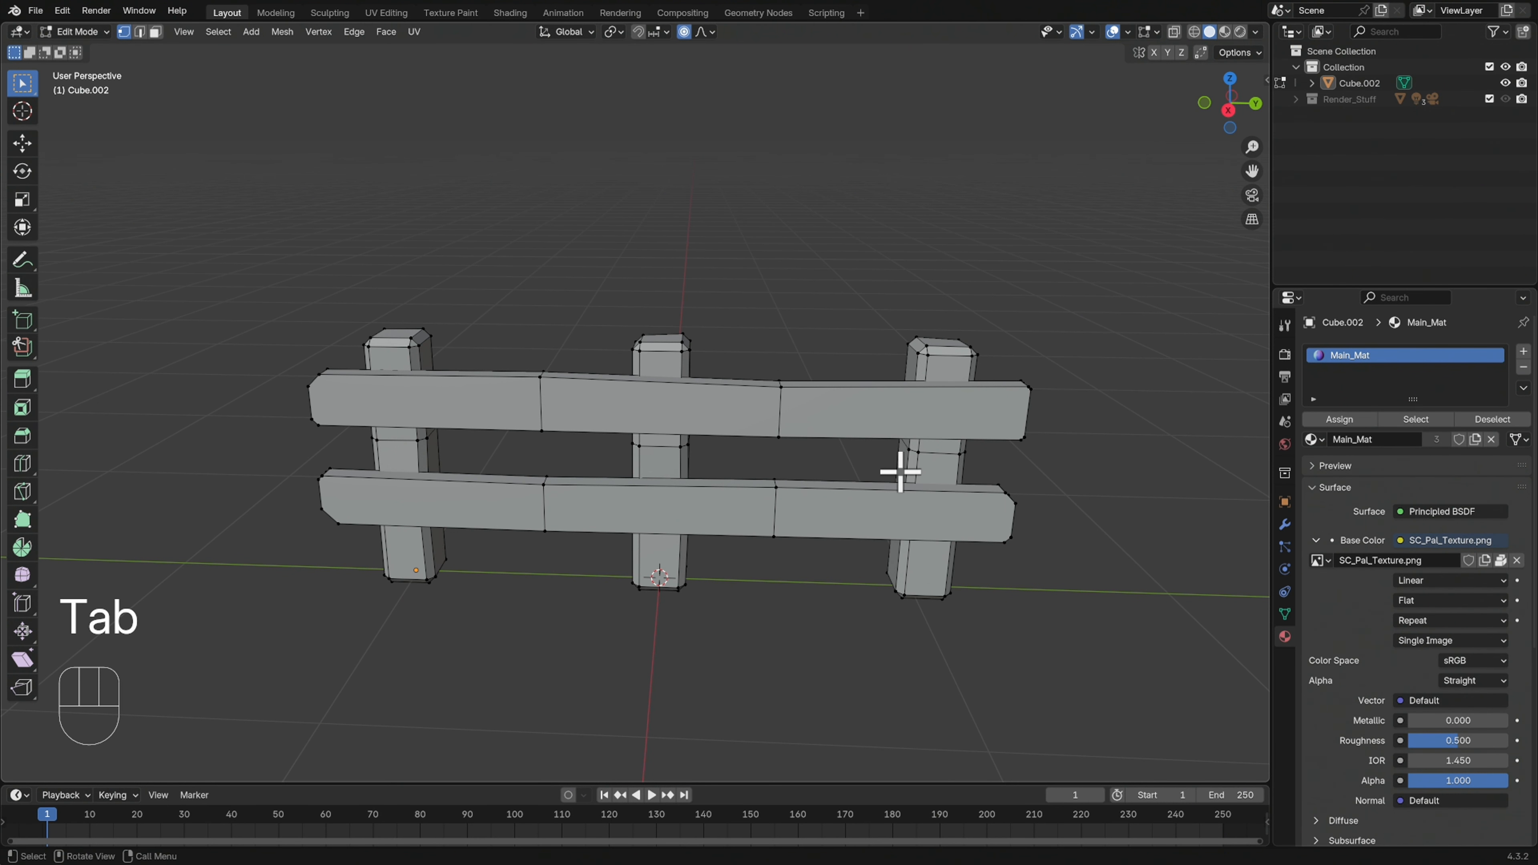
{"action": "key", "text": "Tab"}
{"action": "mouse_move", "coordinate": [1075, 508]}
{"action": "middle_mouse_down"}
{"action": "mouse_move", "coordinate": [1031, 481]}
{"action": "mouse_move", "coordinate": [1075, 491]}
{"action": "middle_mouse_up"}
{"action": "mouse_move", "coordinate": [986, 533]}
{"action": "middle_mouse_down"}
{"action": "mouse_move", "coordinate": [1059, 518]}
{"action": "mouse_move", "coordinate": [979, 556]}
{"action": "middle_mouse_up"}
Select the fence, switch to the UV Editing workspace with a wider UV editor, and show its Main_Mat material settings
{"action": "left_click", "coordinate": [972, 583]}
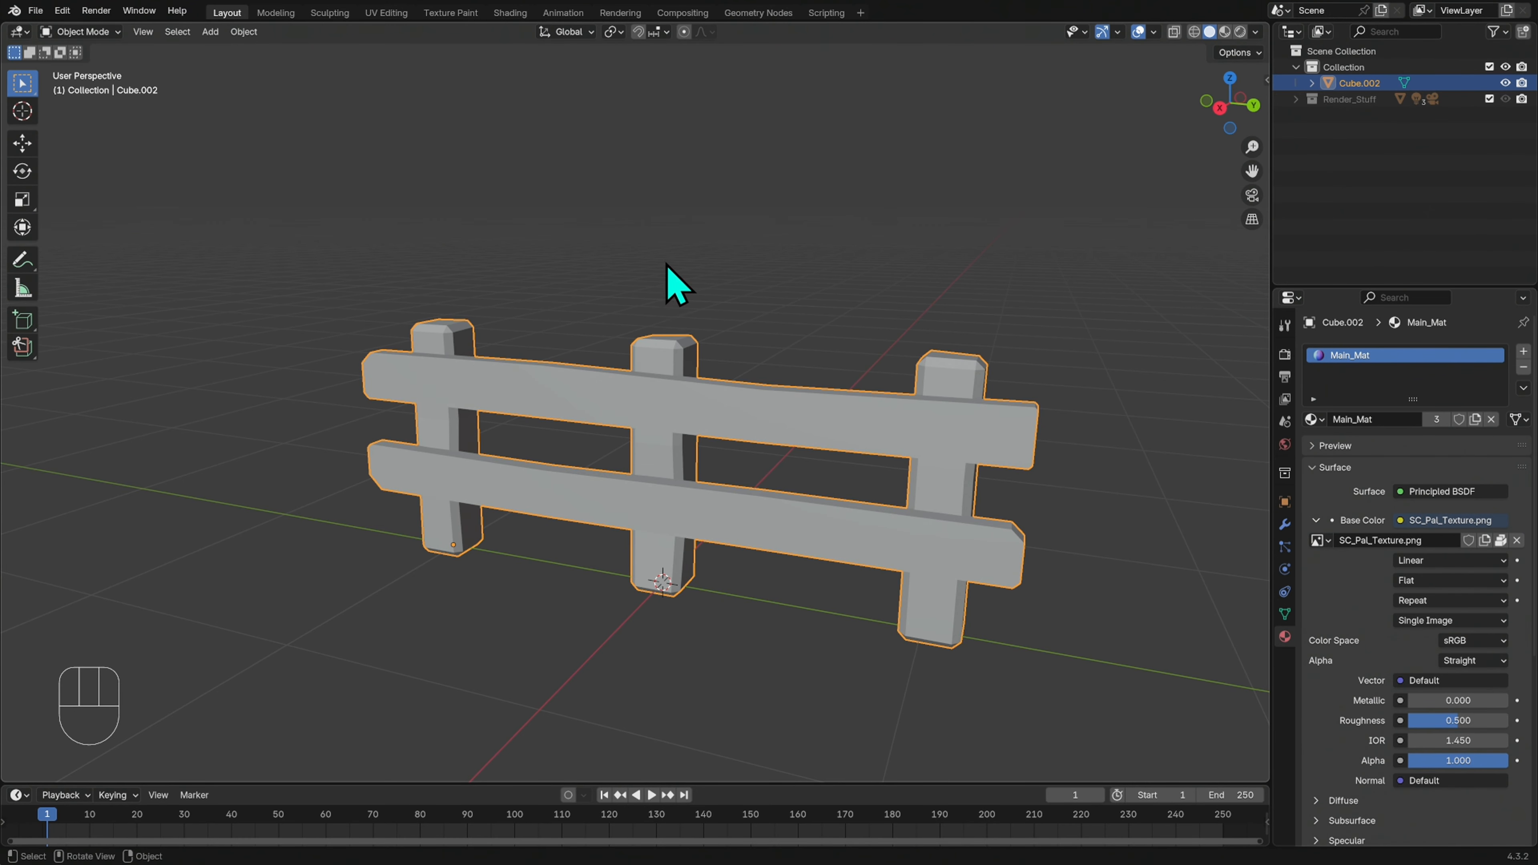
{"action": "left_click", "coordinate": [388, 13]}
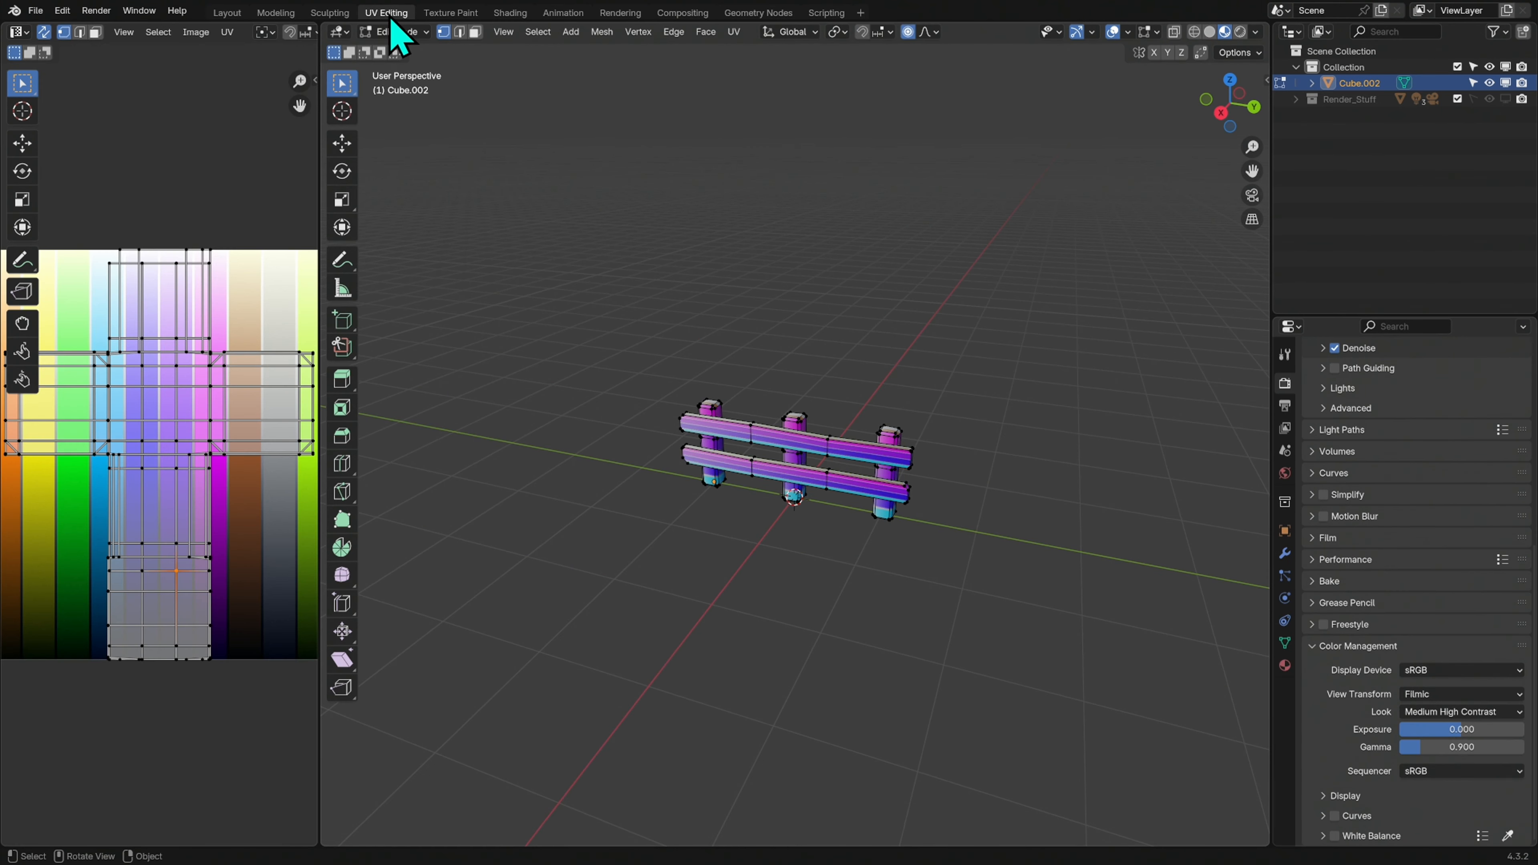
{"action": "left_click_drag", "start_coordinate": [319, 222], "coordinate": [517, 204]}
{"action": "key", "text": "Tab"}
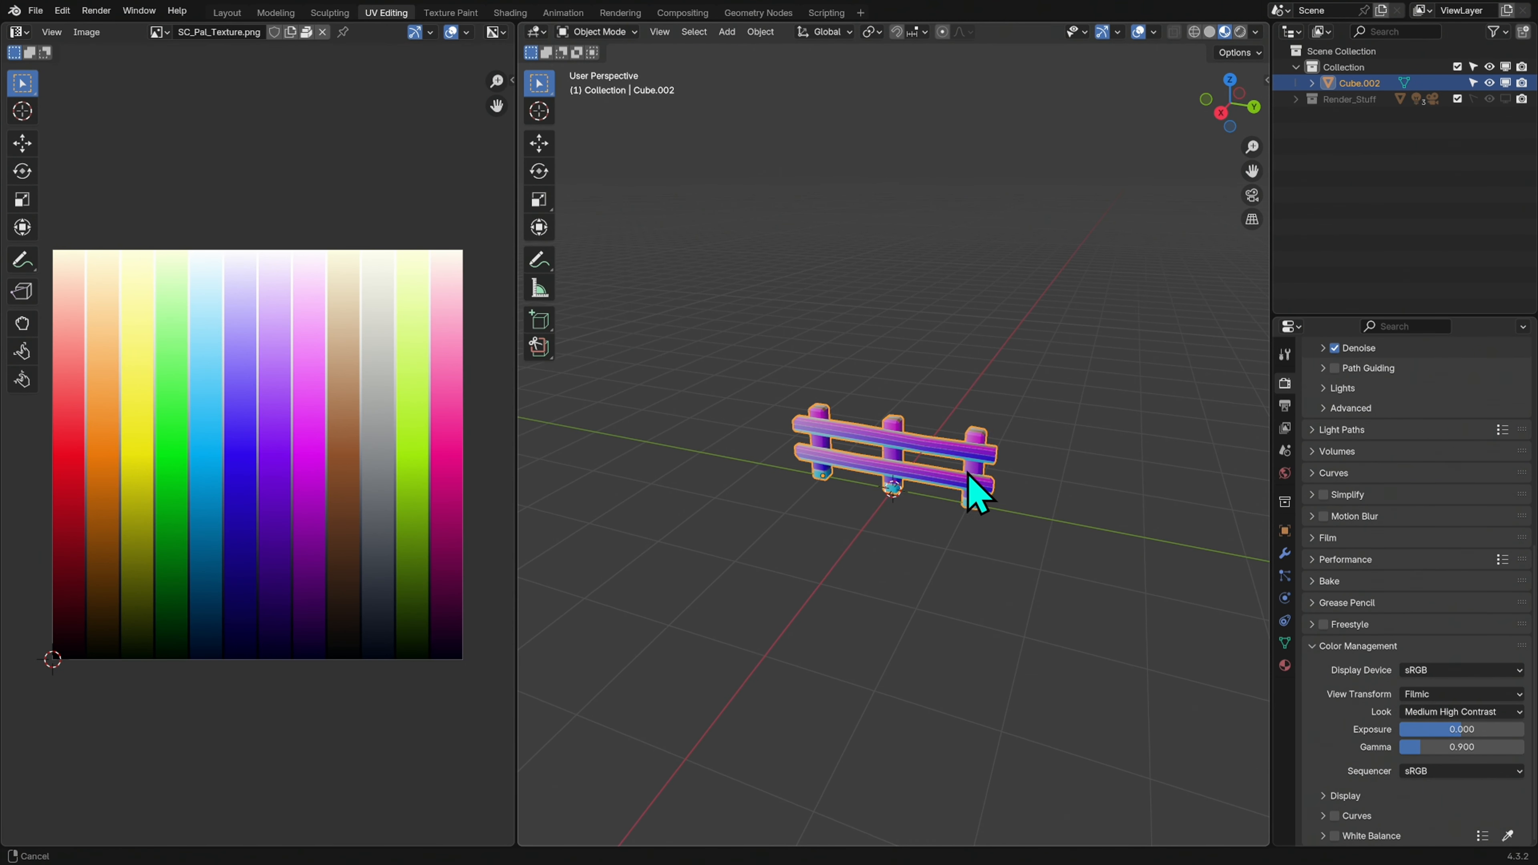
{"action": "scroll", "coordinate": [1066, 461], "scroll_direction": "up", "scroll_amount": 3}
{"action": "scroll", "coordinate": [1036, 503], "scroll_direction": "up", "scroll_amount": 1}
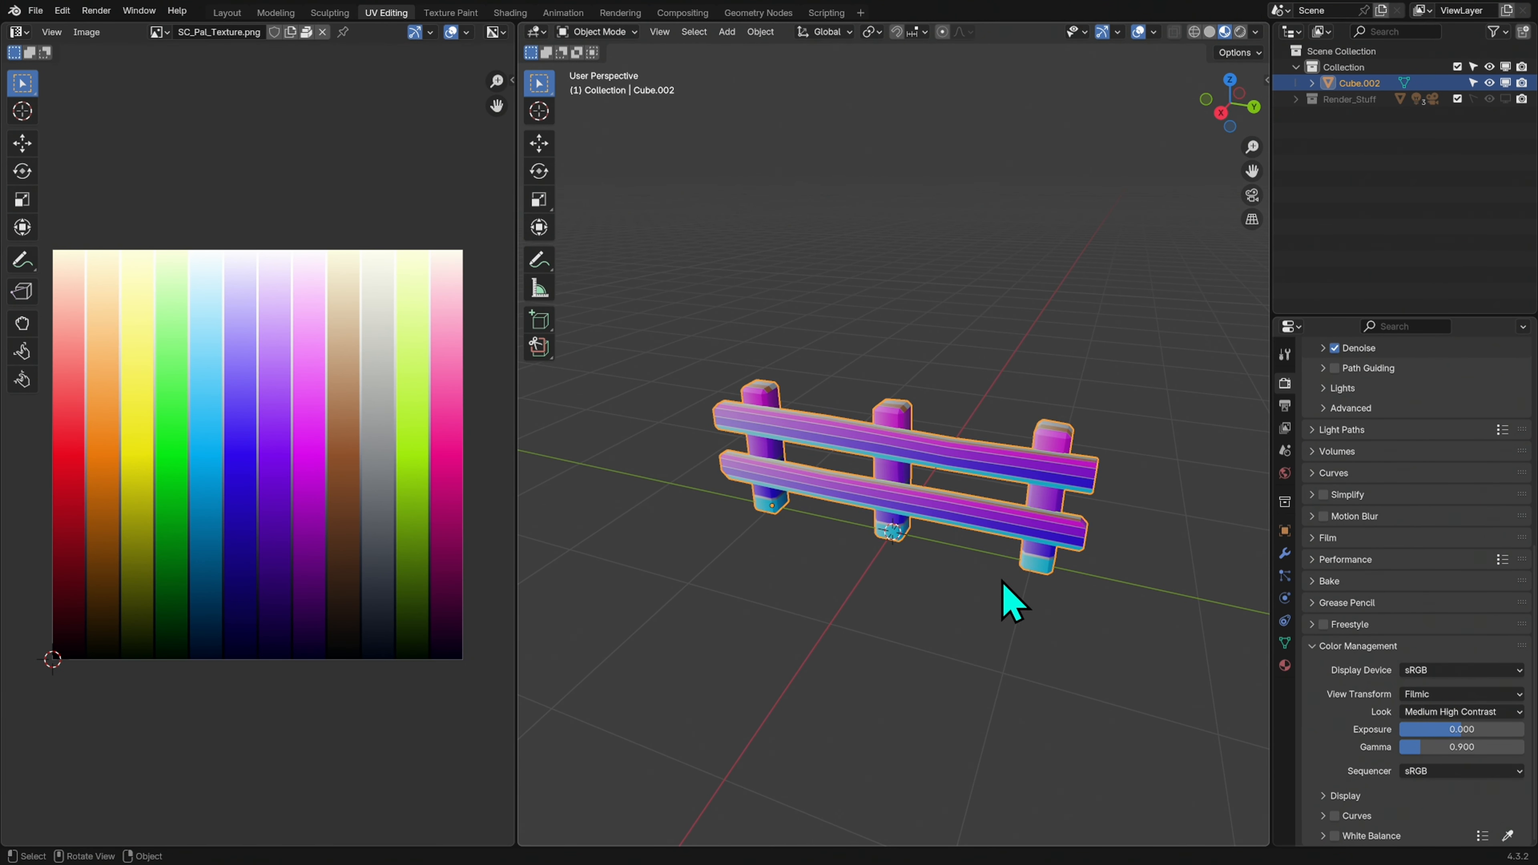
{"action": "left_click", "coordinate": [1285, 665]}
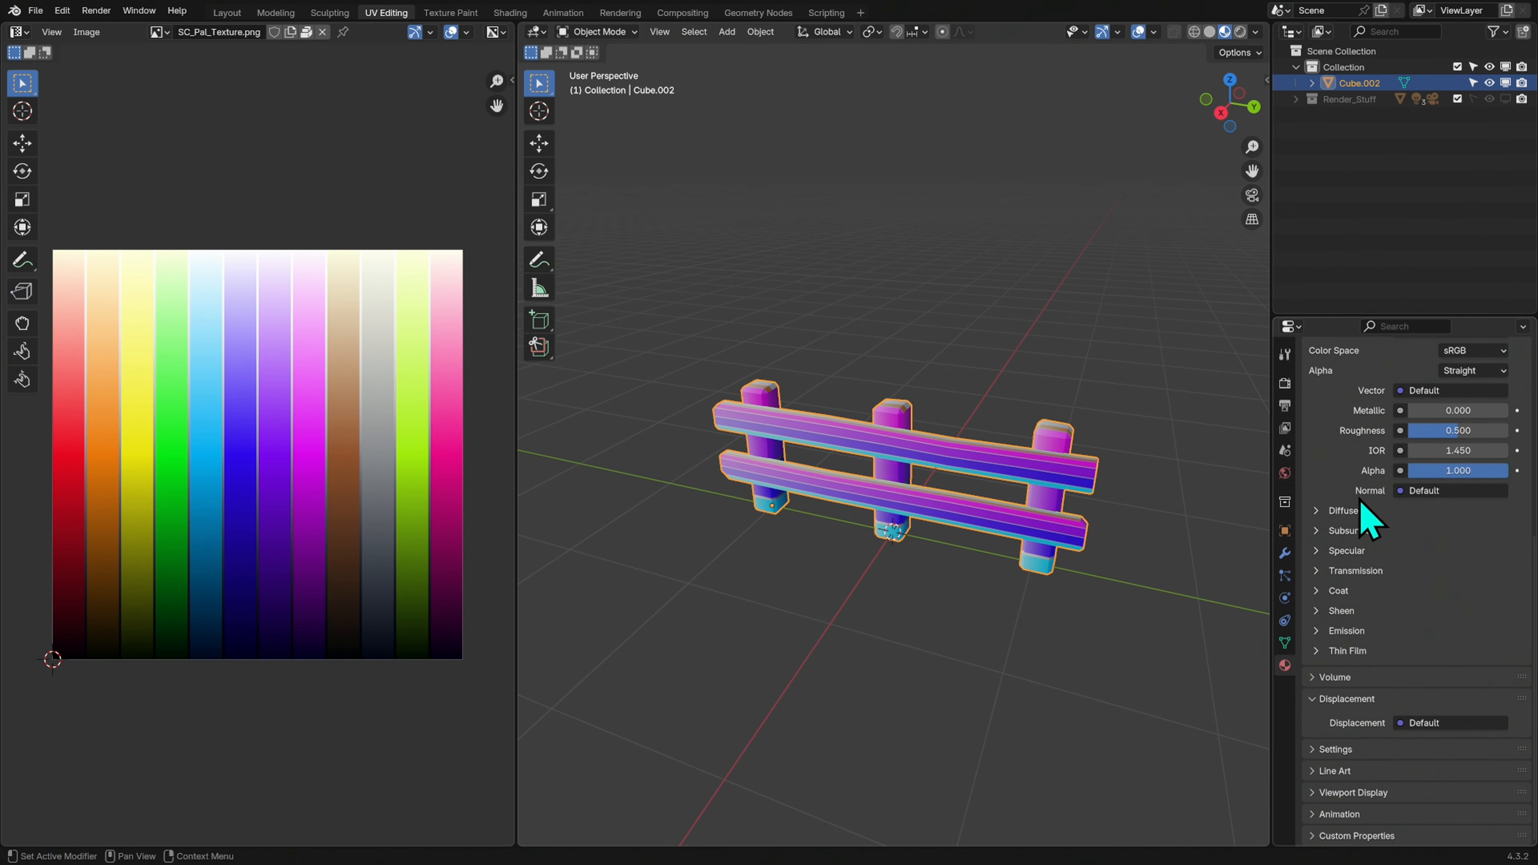
{"action": "scroll", "coordinate": [1348, 488], "scroll_direction": "up", "scroll_amount": 8}
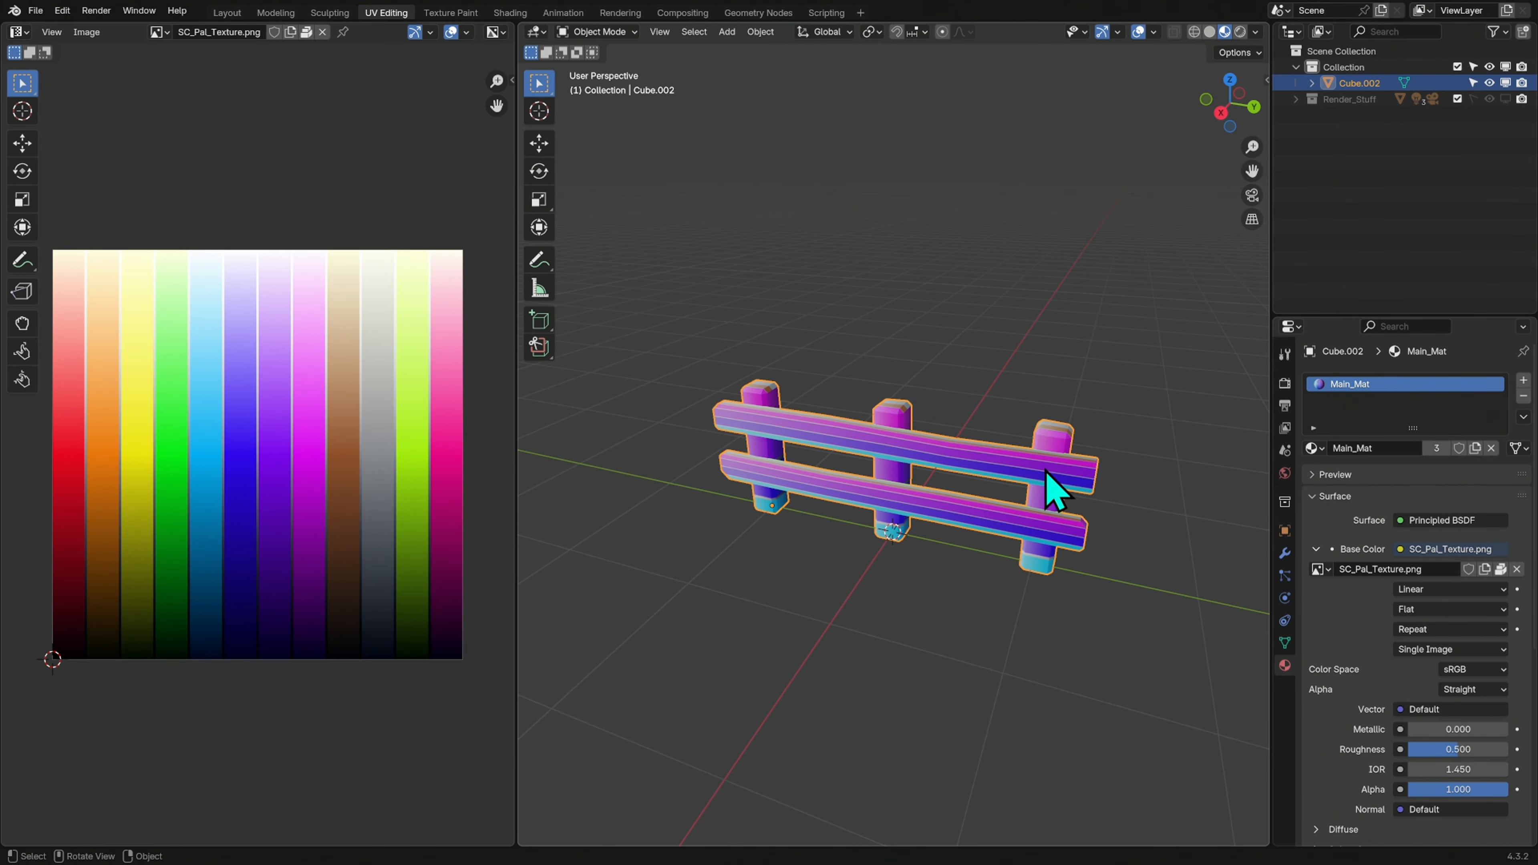
Project the whole fence mesh's UVs from the right orthographic view
{"action": "middle_click_drag", "start_coordinate": [1087, 515], "coordinate": [1163, 466]}
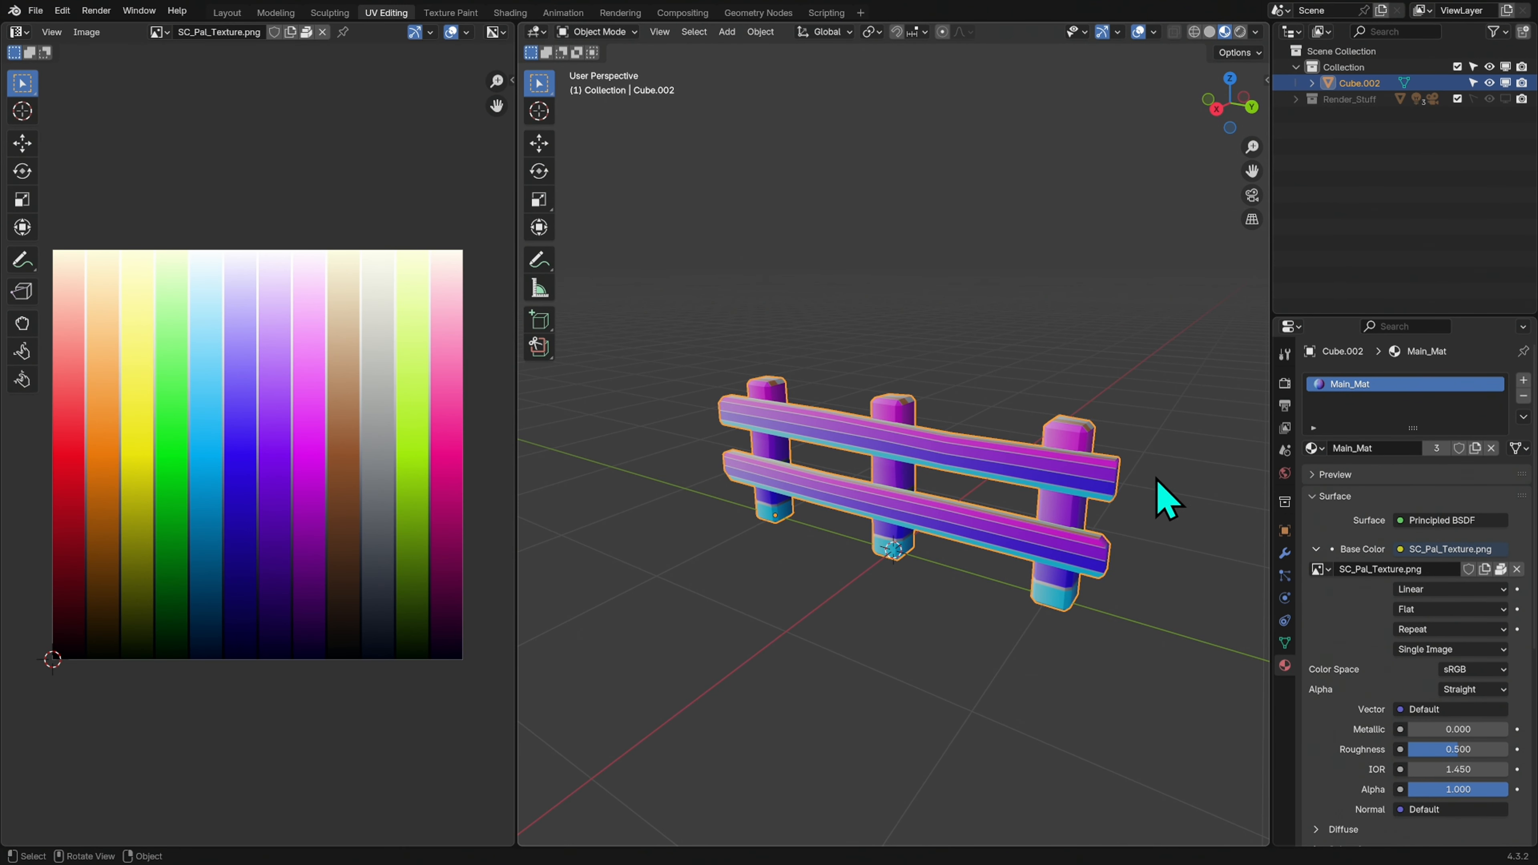
{"action": "left_click", "coordinate": [1218, 110]}
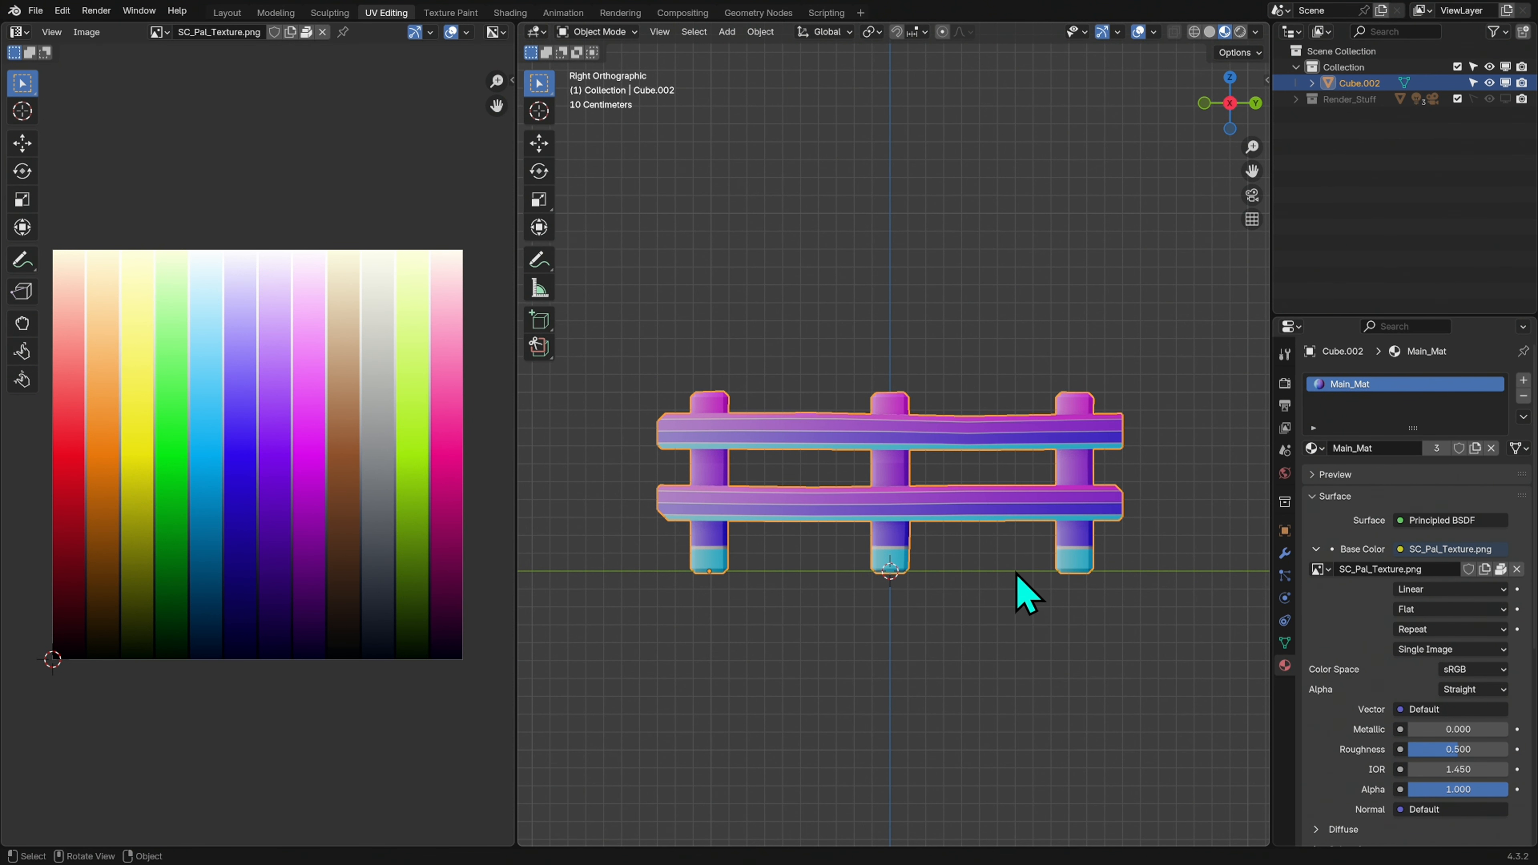
{"action": "key", "text": "Tab"}
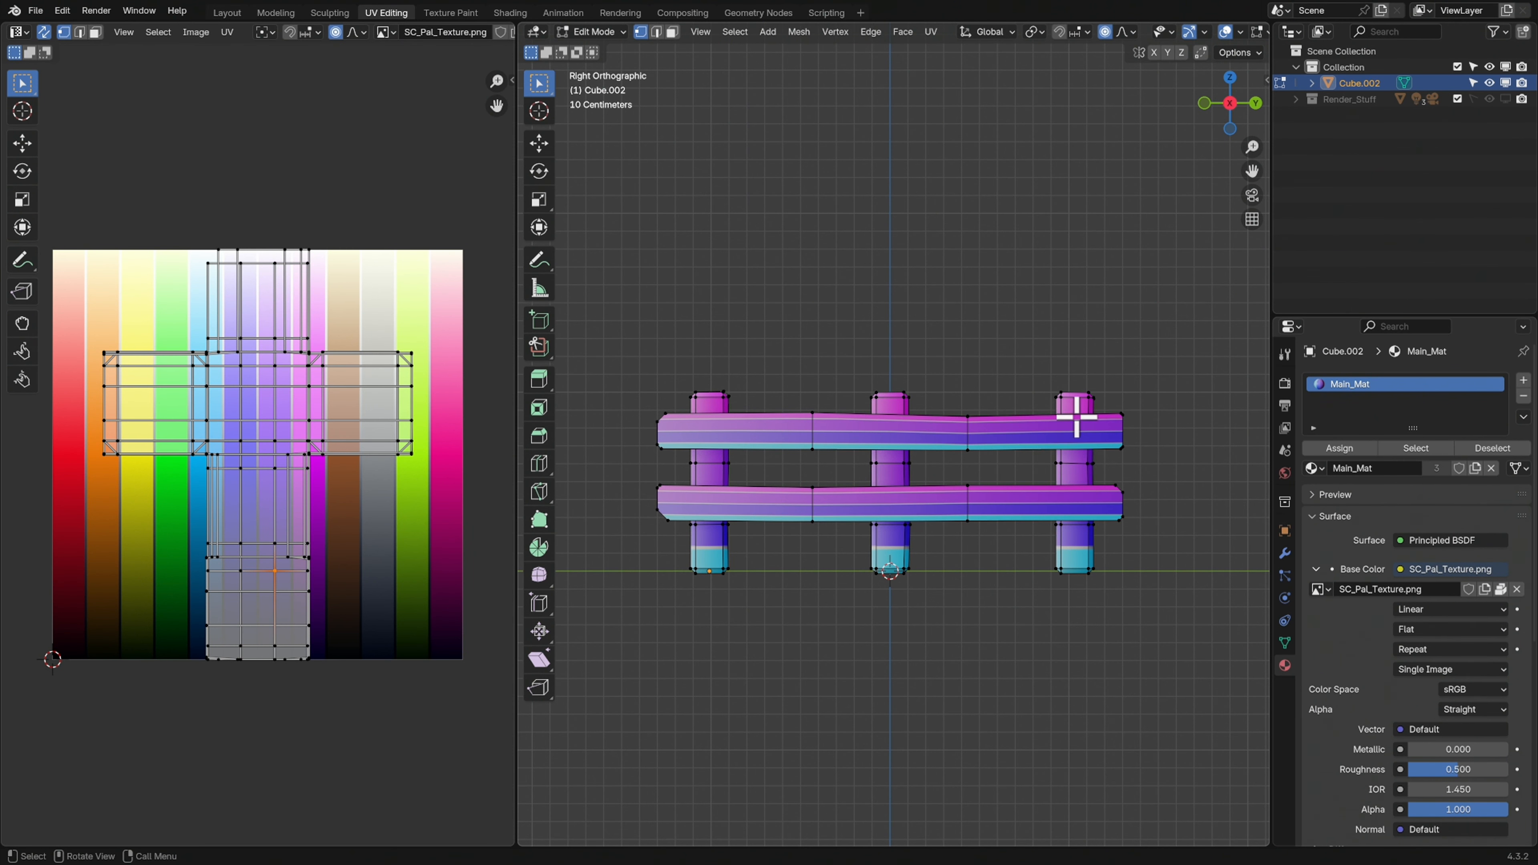
{"action": "key", "text": "a"}
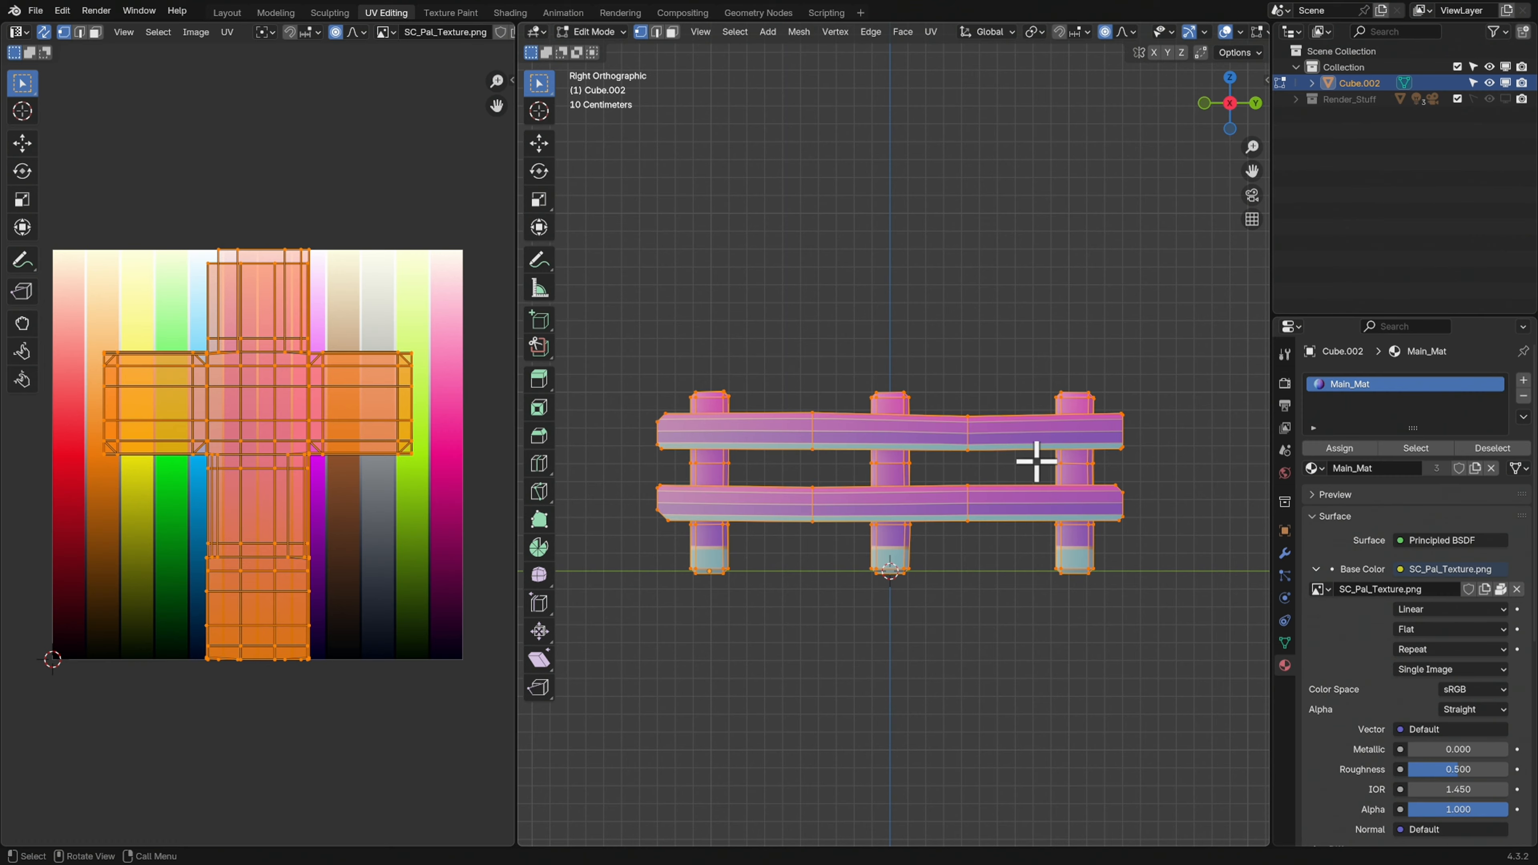
{"action": "key", "text": "u"}
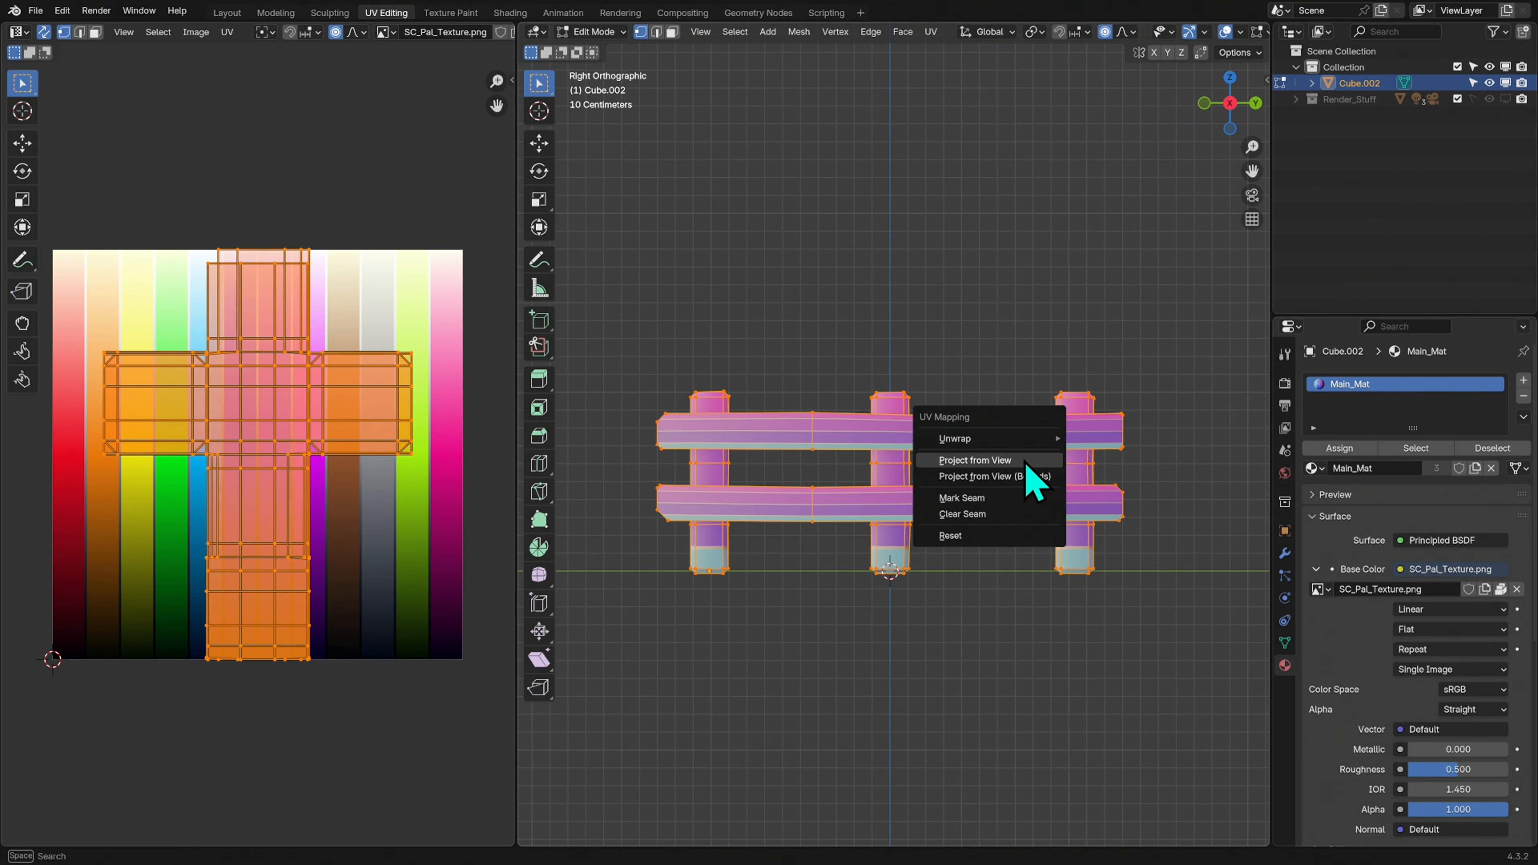
{"action": "left_click", "coordinate": [1023, 462]}
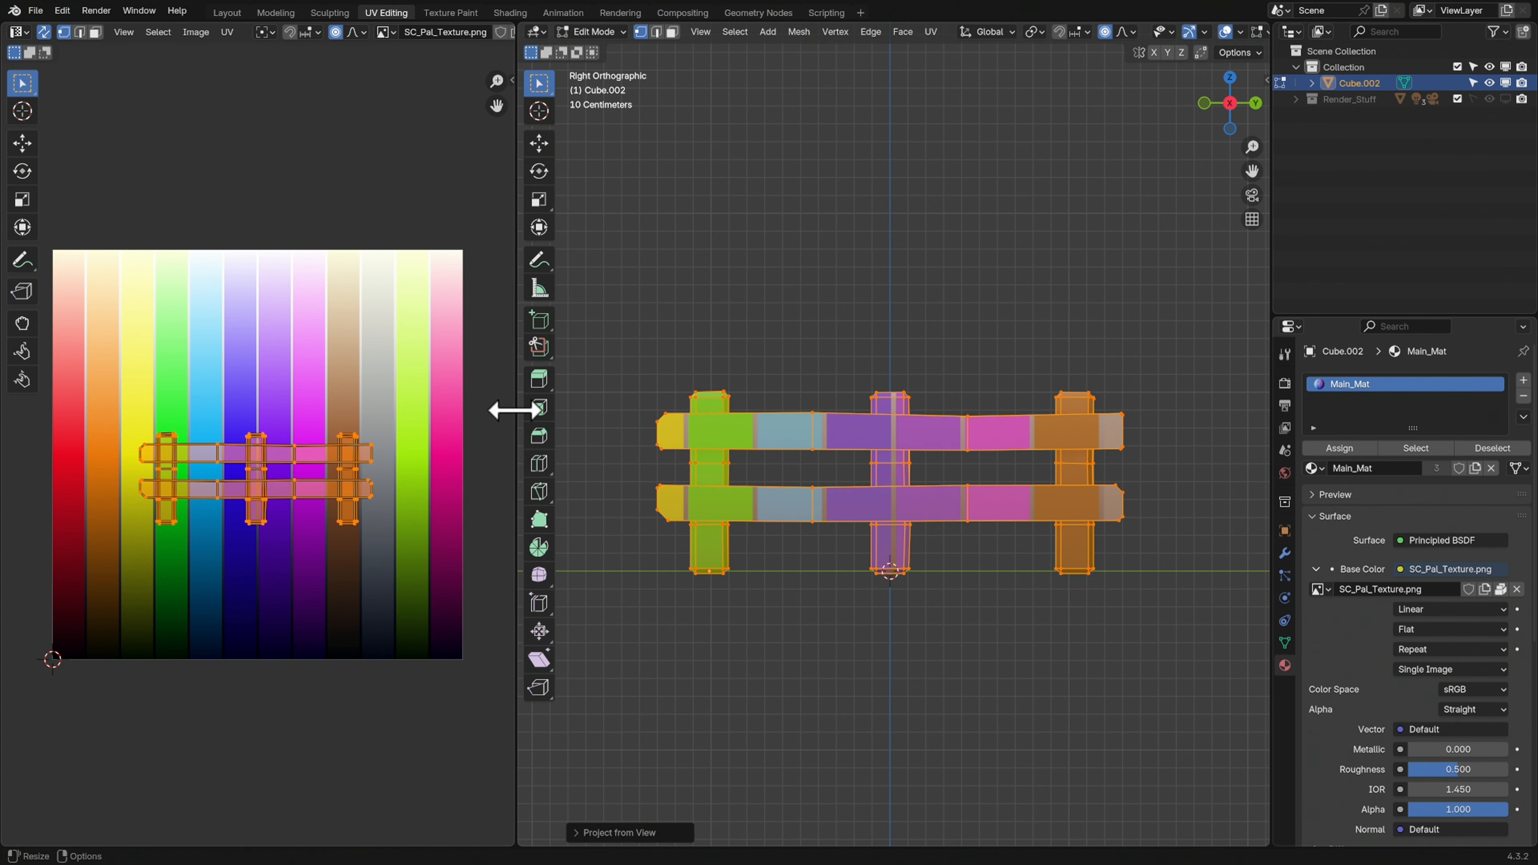
Shrink the fence's UV layout to fit one color strip and move it onto the palette's brown strip
{"action": "left_click_drag", "start_coordinate": [516, 409], "coordinate": [844, 422]}
{"action": "scroll", "coordinate": [773, 385], "scroll_direction": "up", "scroll_amount": 2}
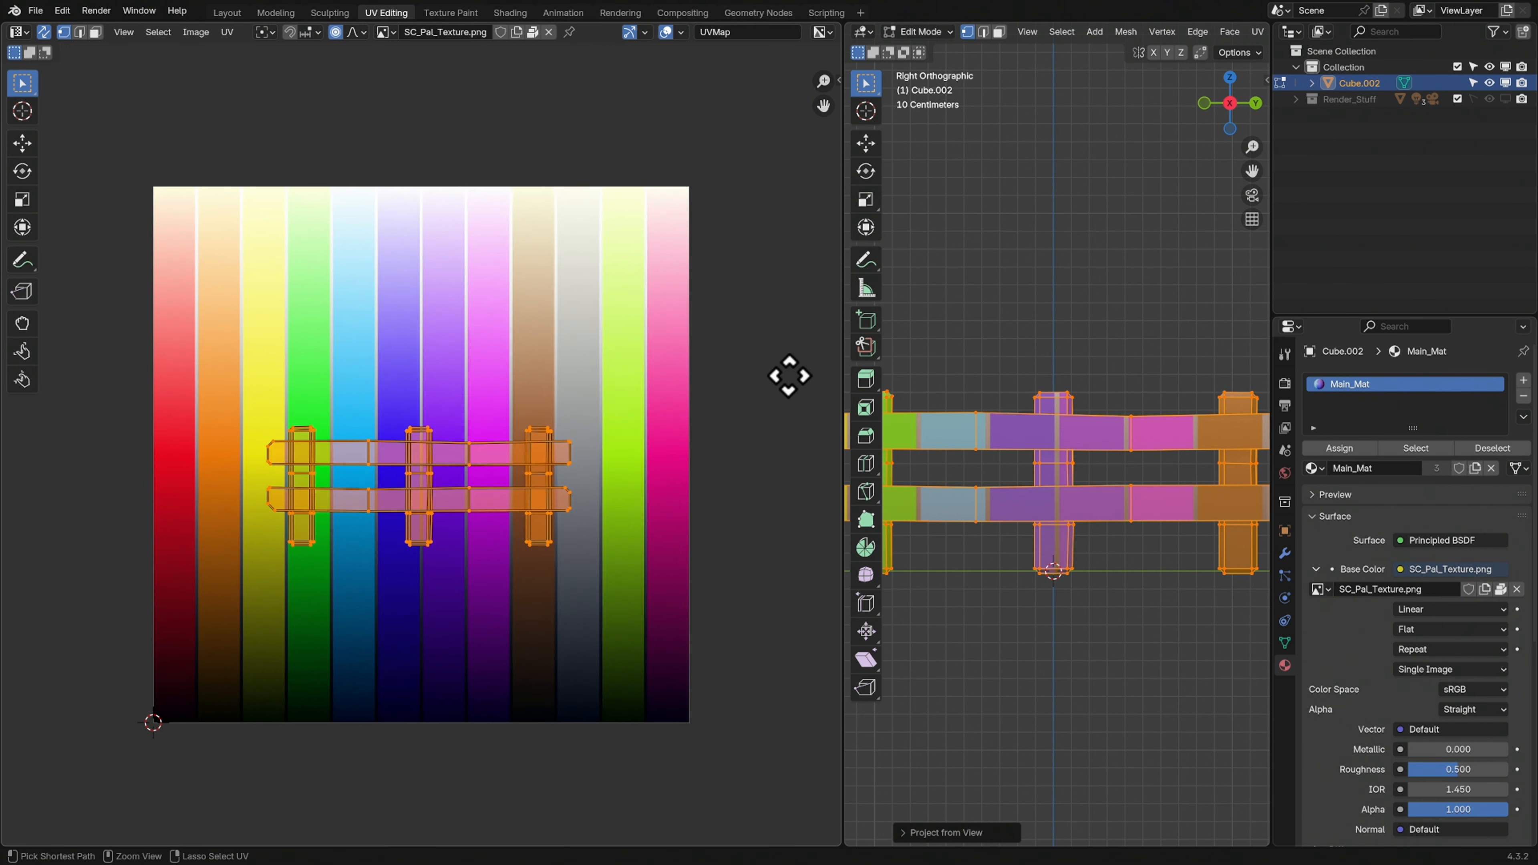
{"action": "key", "text": "s"}
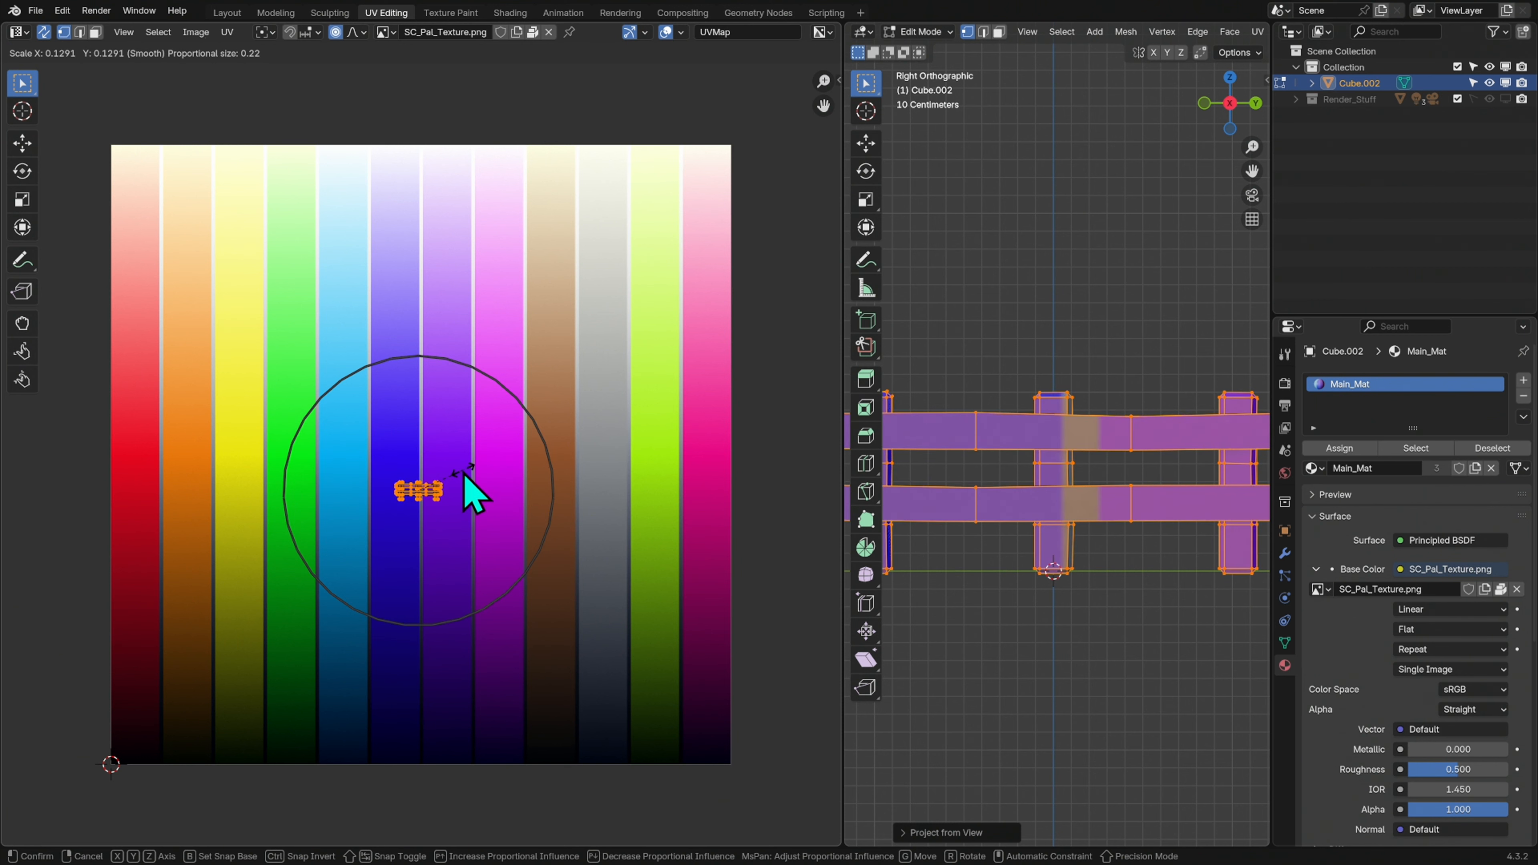
{"action": "left_click", "coordinate": [478, 457]}
{"action": "key", "text": "s"}
{"action": "left_click", "coordinate": [606, 418]}
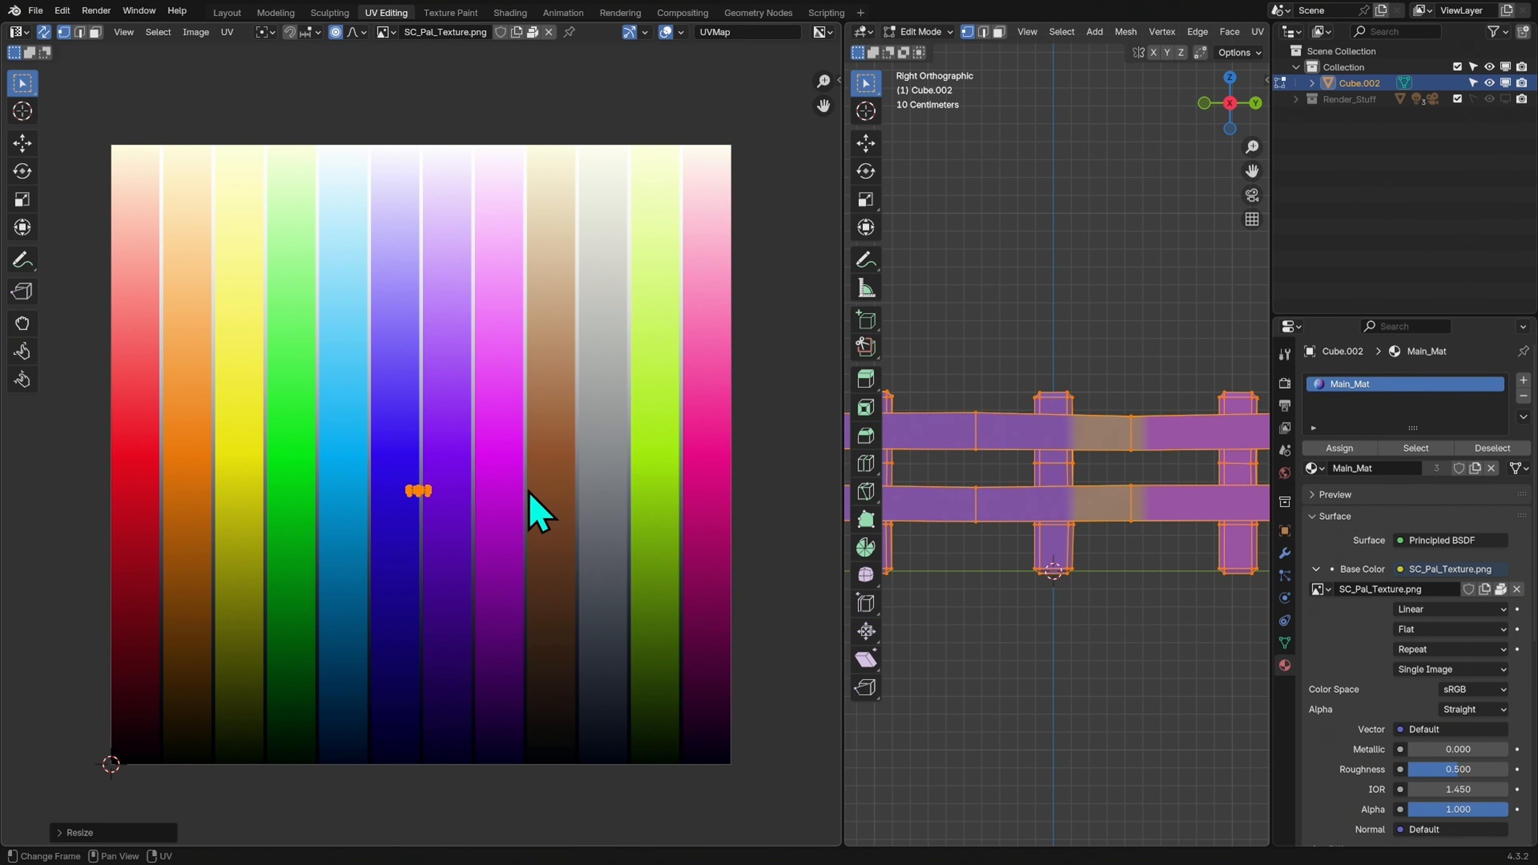
{"action": "key", "text": "g"}
{"action": "left_click", "coordinate": [653, 475]}
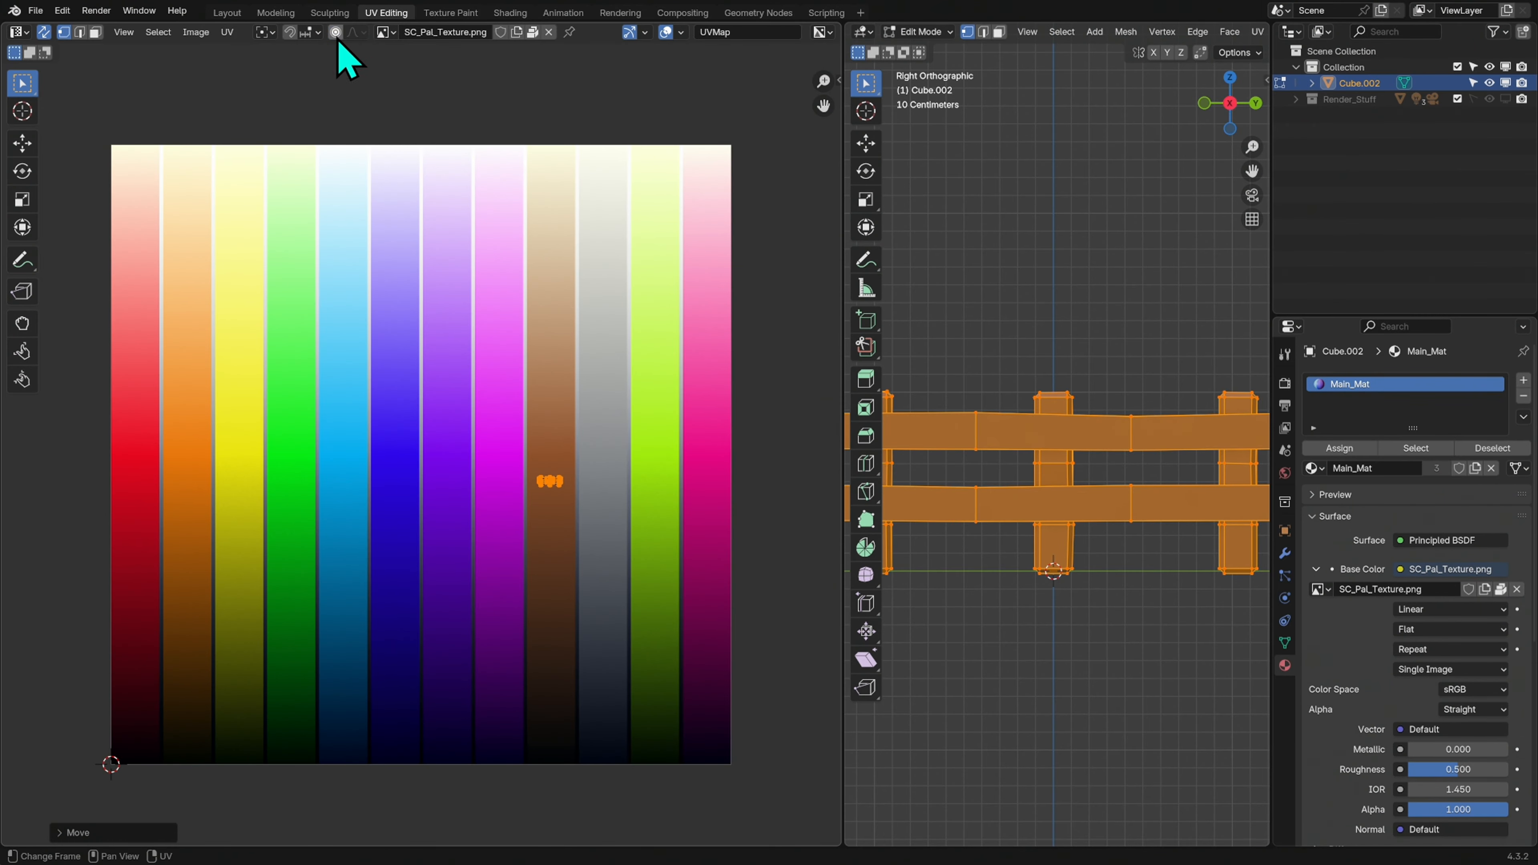
Turn off proportional editing for the UVs, then enlarge and centre the layout to nearly fill the brown strip's width
{"action": "scroll", "coordinate": [704, 429], "scroll_direction": "up", "scroll_amount": 4}
{"action": "middle_click_drag", "start_coordinate": [723, 522], "coordinate": [595, 550]}
{"action": "key", "text": "s"}
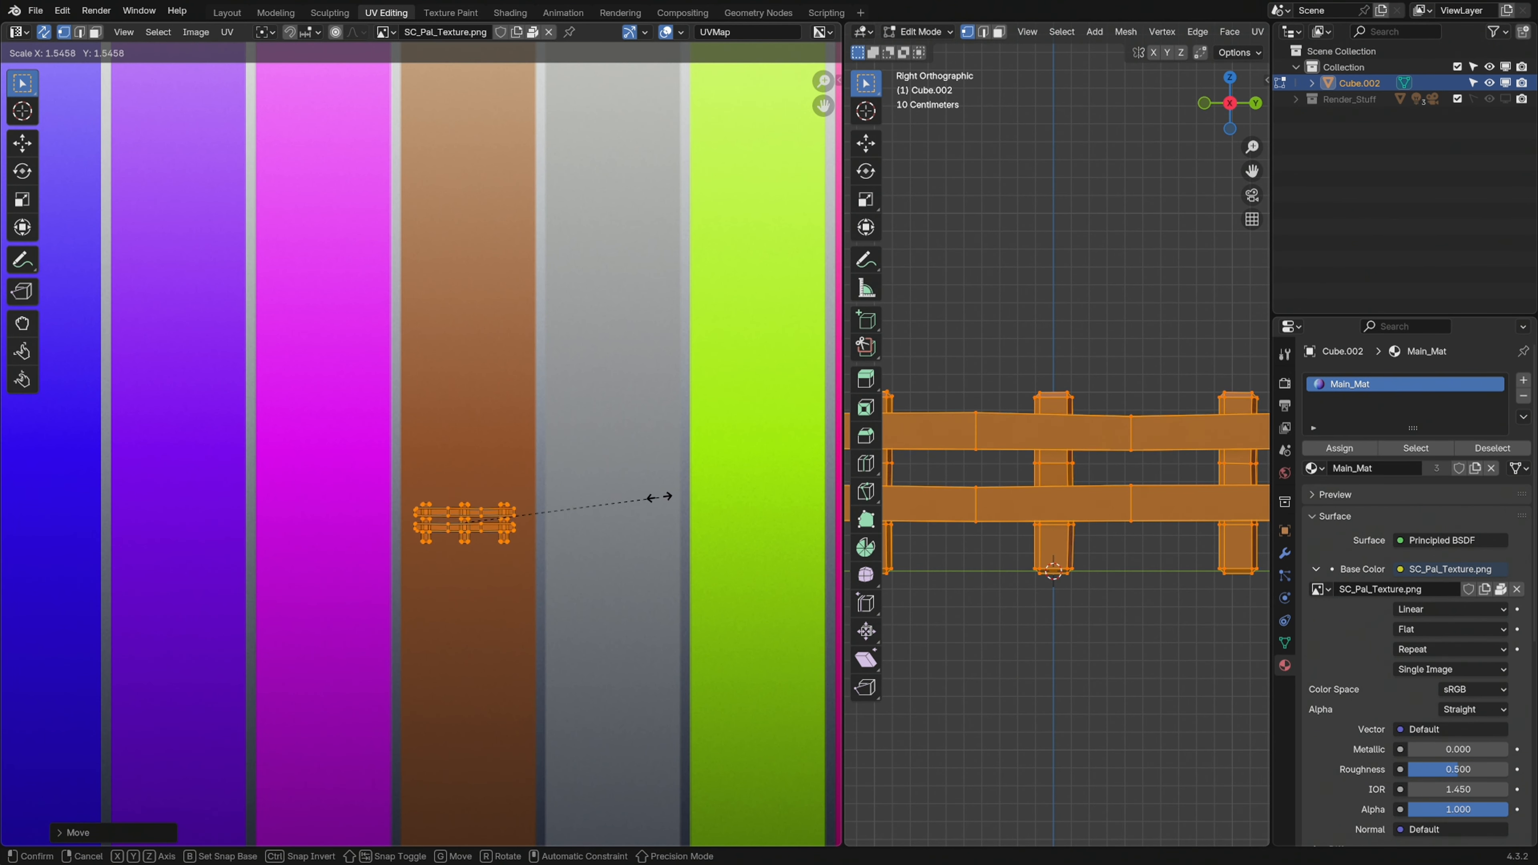
{"action": "left_click", "coordinate": [691, 485]}
{"action": "key", "text": "g"}
{"action": "left_click", "coordinate": [697, 483]}
{"action": "key", "text": "s"}
{"action": "left_click", "coordinate": [699, 482]}
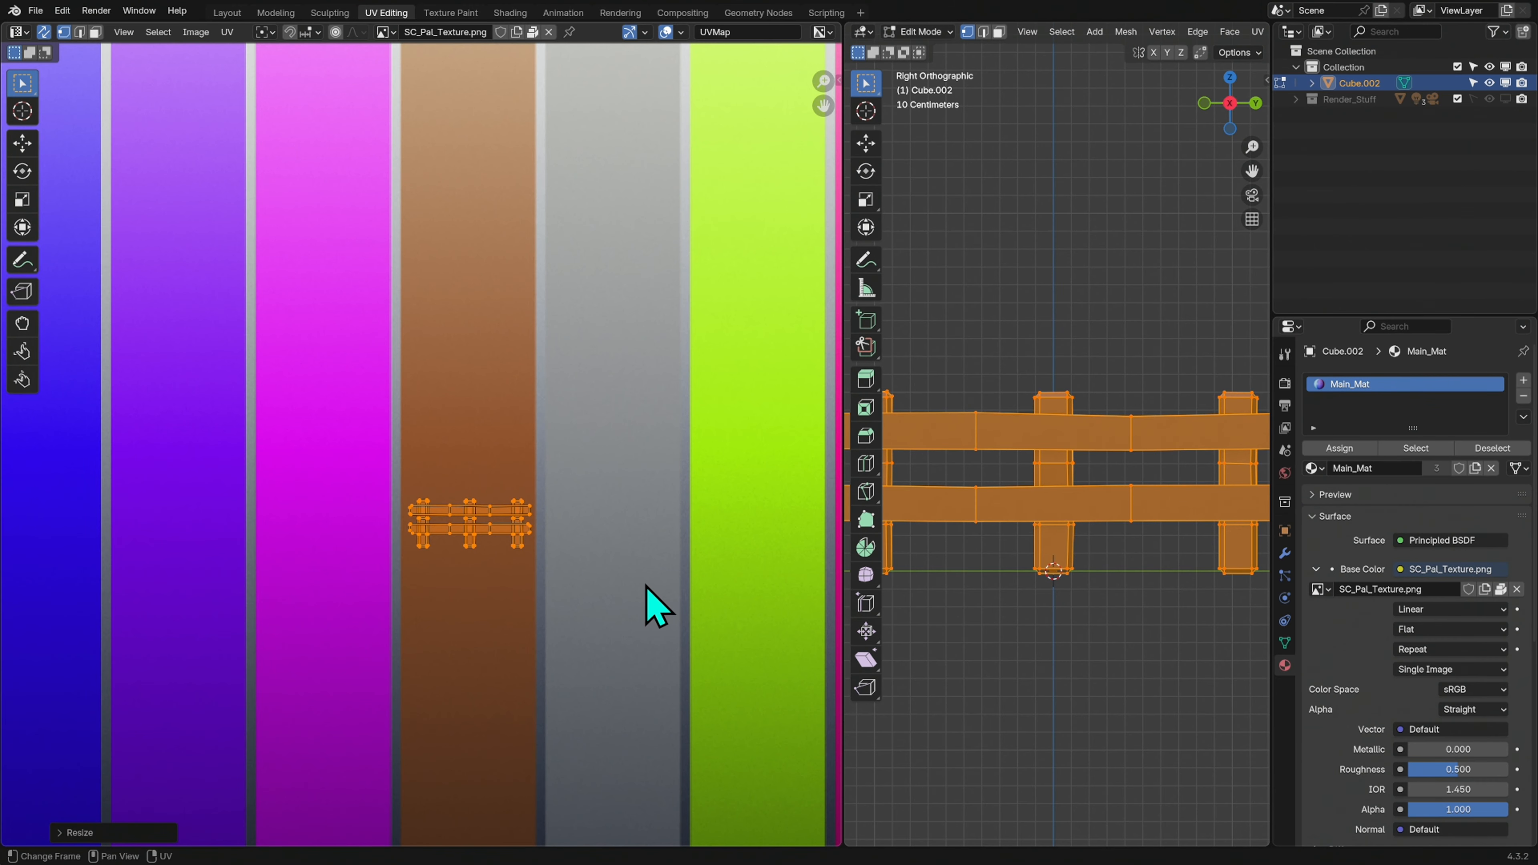
Inspect the brown-textured fence in a widened 3D viewport with the mesh deselected
{"action": "left_click_drag", "start_coordinate": [835, 450], "coordinate": [599, 466]}
{"action": "middle_click_drag", "start_coordinate": [919, 368], "coordinate": [975, 336]}
{"action": "scroll", "coordinate": [1181, 32], "scroll_direction": "down", "scroll_amount": 3}
{"action": "scroll", "coordinate": [1181, 31], "scroll_direction": "down", "scroll_amount": 2}
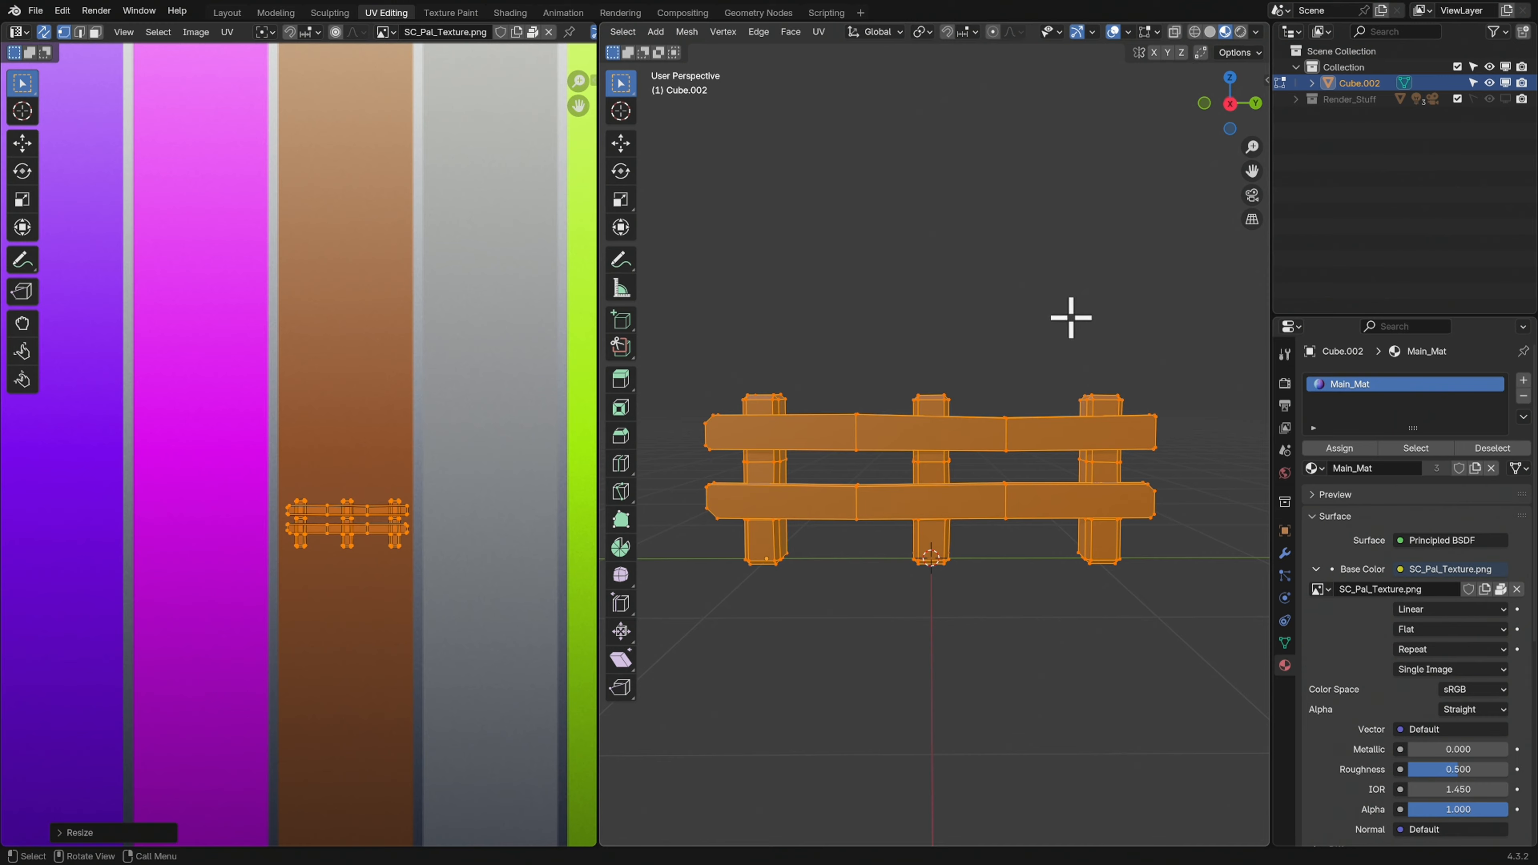
{"action": "key", "text": "alt+a"}
{"action": "key", "text": "Tab"}
{"action": "middle_click_drag", "start_coordinate": [1088, 436], "coordinate": [1144, 481]}
Stretch the entire fence's UV layout along Y so it spans a light-to-dark range of the brown strip
{"action": "key", "text": "Tab"}
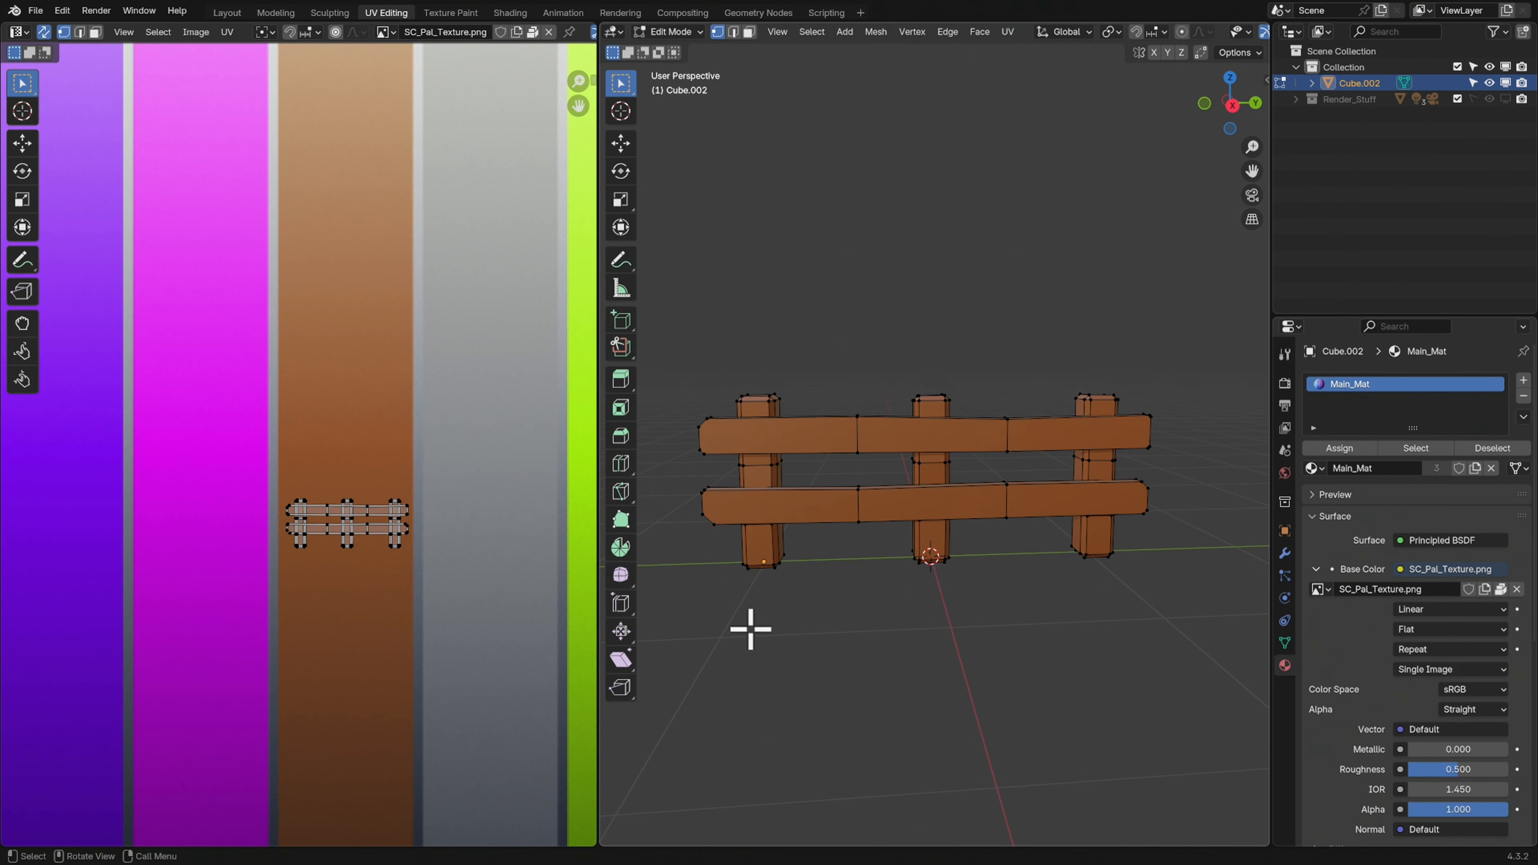
{"action": "key", "text": "a"}
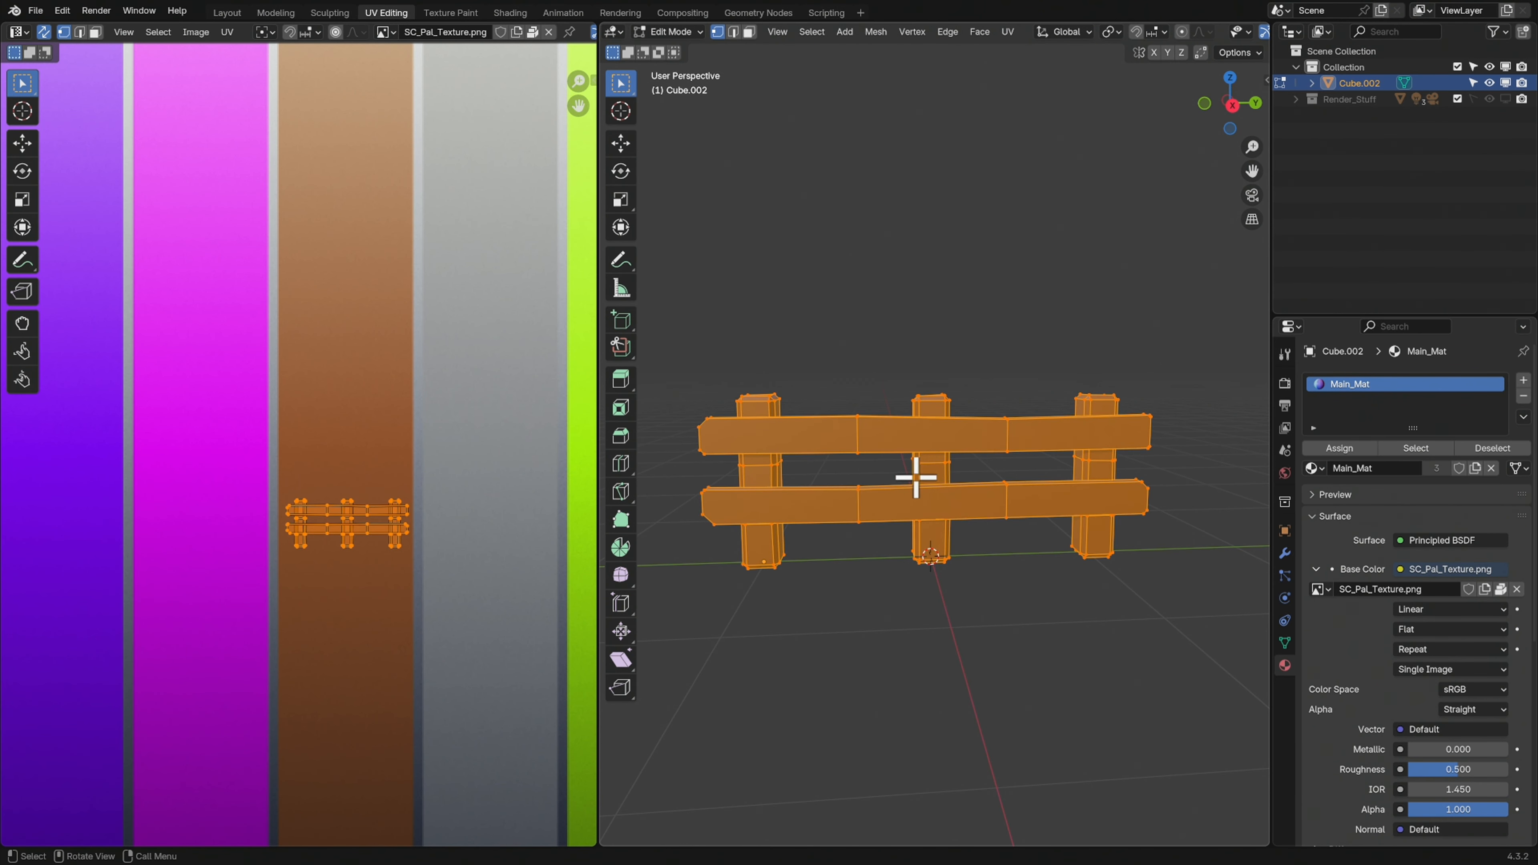
{"action": "key", "text": "s"}
{"action": "key", "text": "y"}
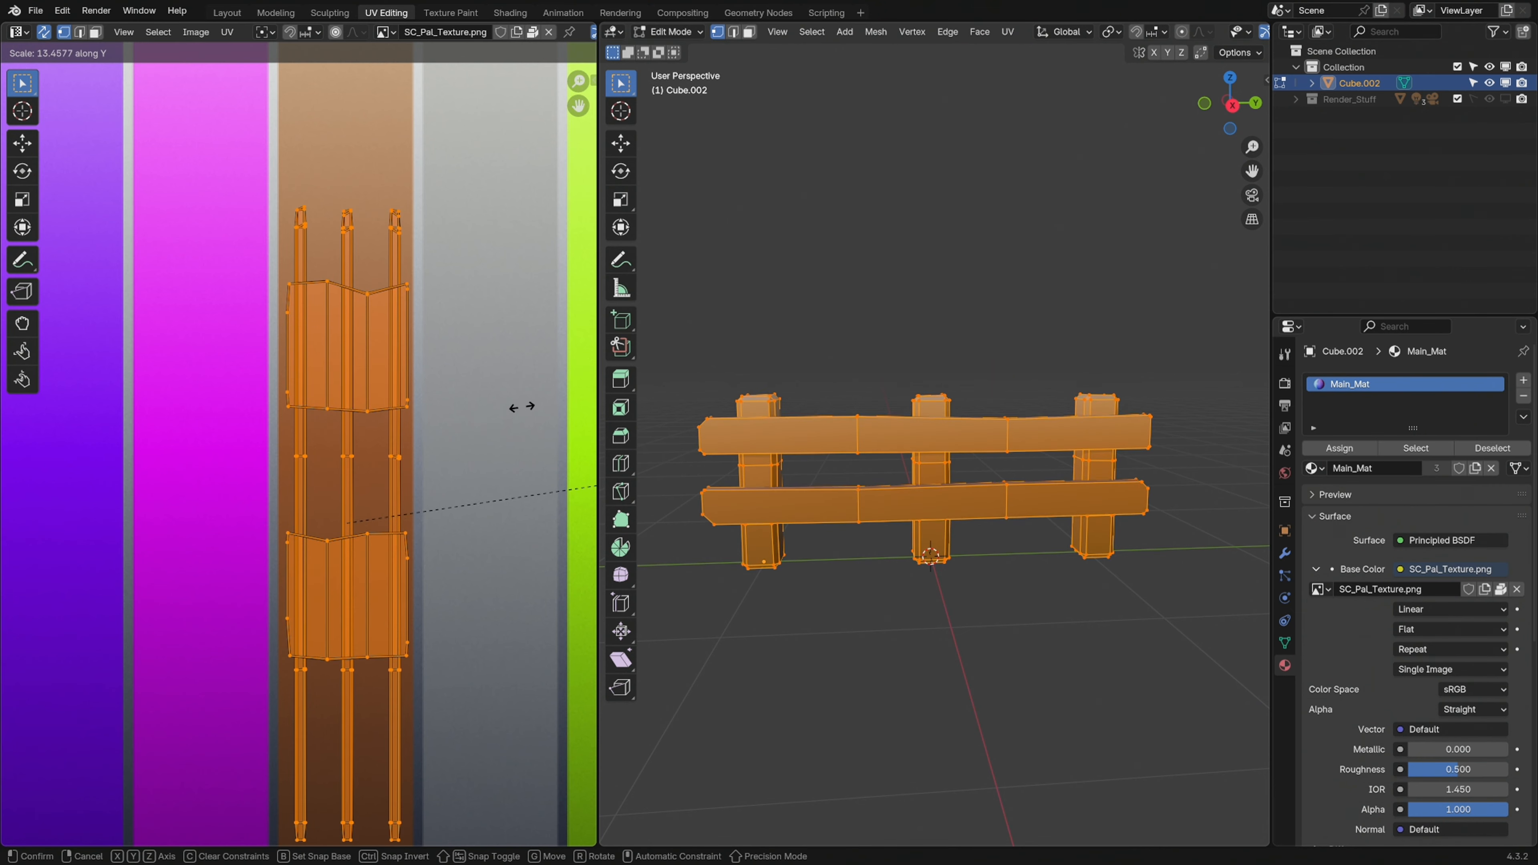
{"action": "left_click", "coordinate": [433, 437]}
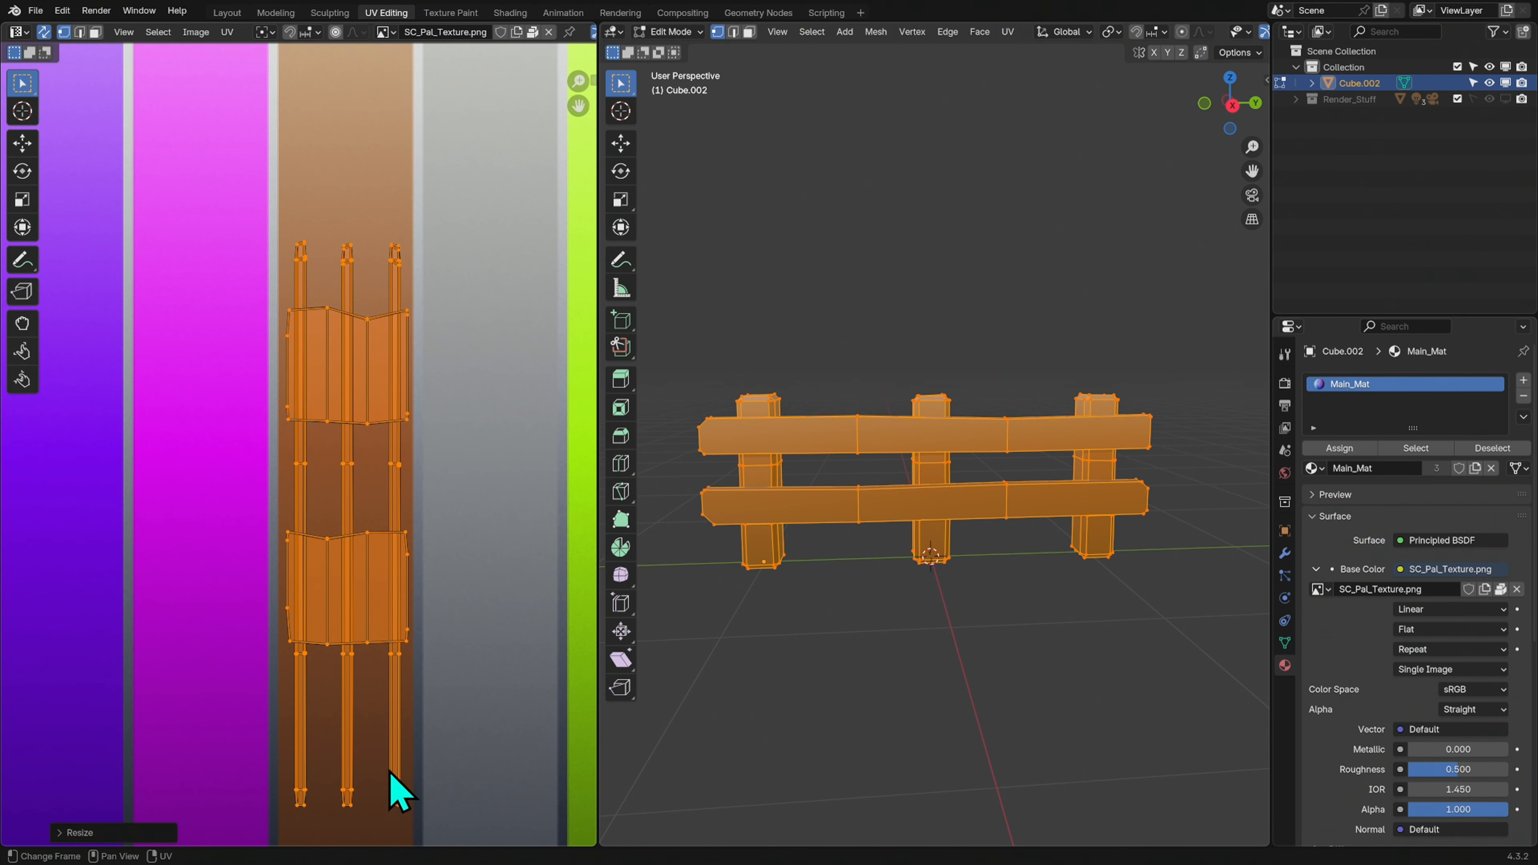
Examine the brown gradient on the fence from the front and end in Object Mode
{"action": "key", "text": "Tab"}
{"action": "mouse_move", "coordinate": [953, 615]}
{"action": "middle_mouse_down"}
{"action": "mouse_move", "coordinate": [1044, 563]}
{"action": "mouse_move", "coordinate": [965, 618]}
{"action": "middle_mouse_up"}
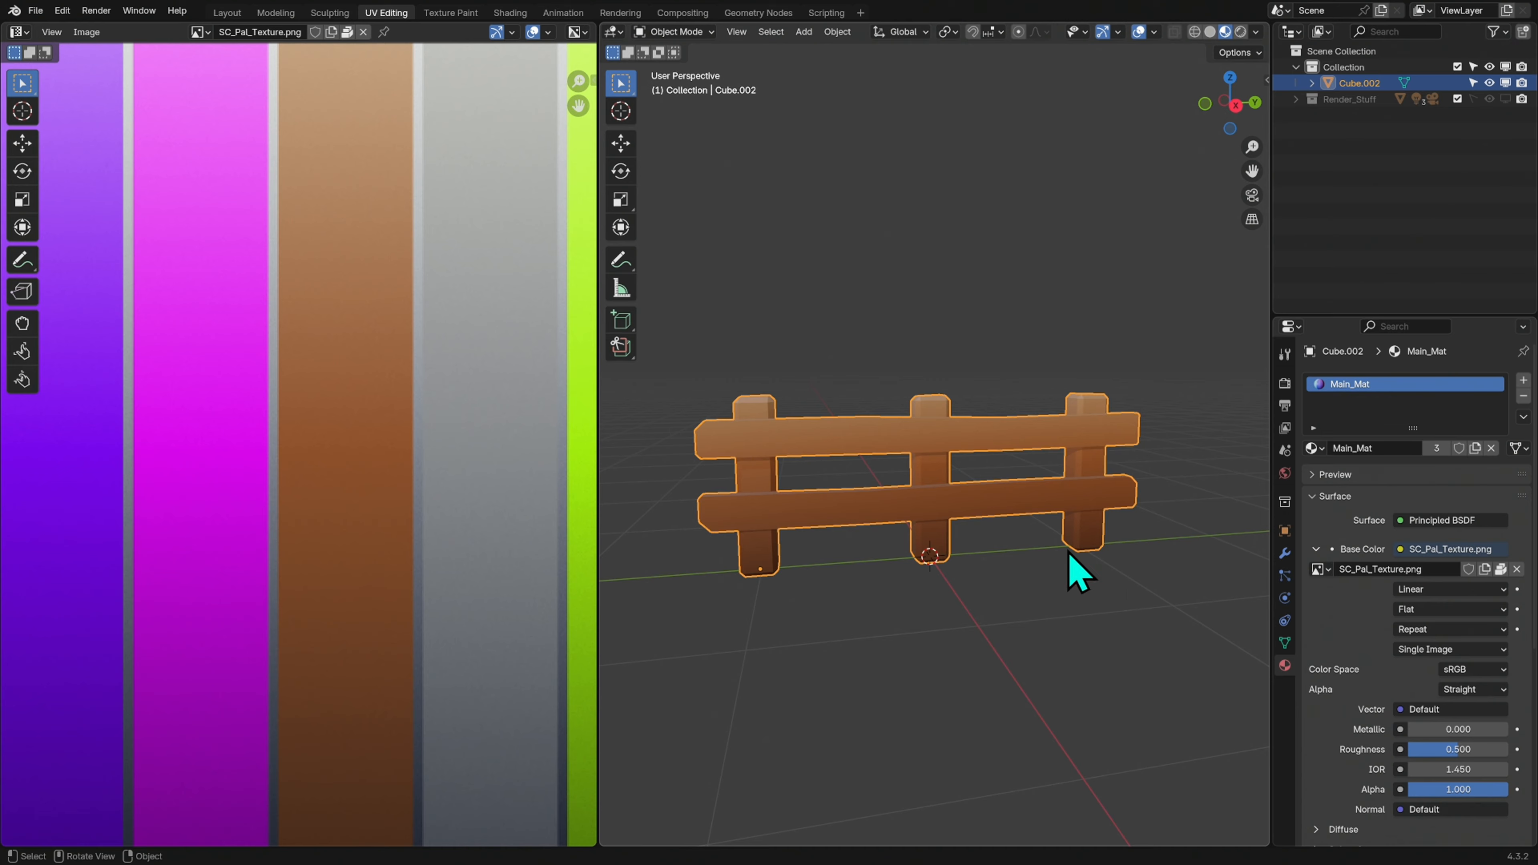
{"action": "middle_click_drag", "start_coordinate": [1147, 552], "coordinate": [1017, 532]}
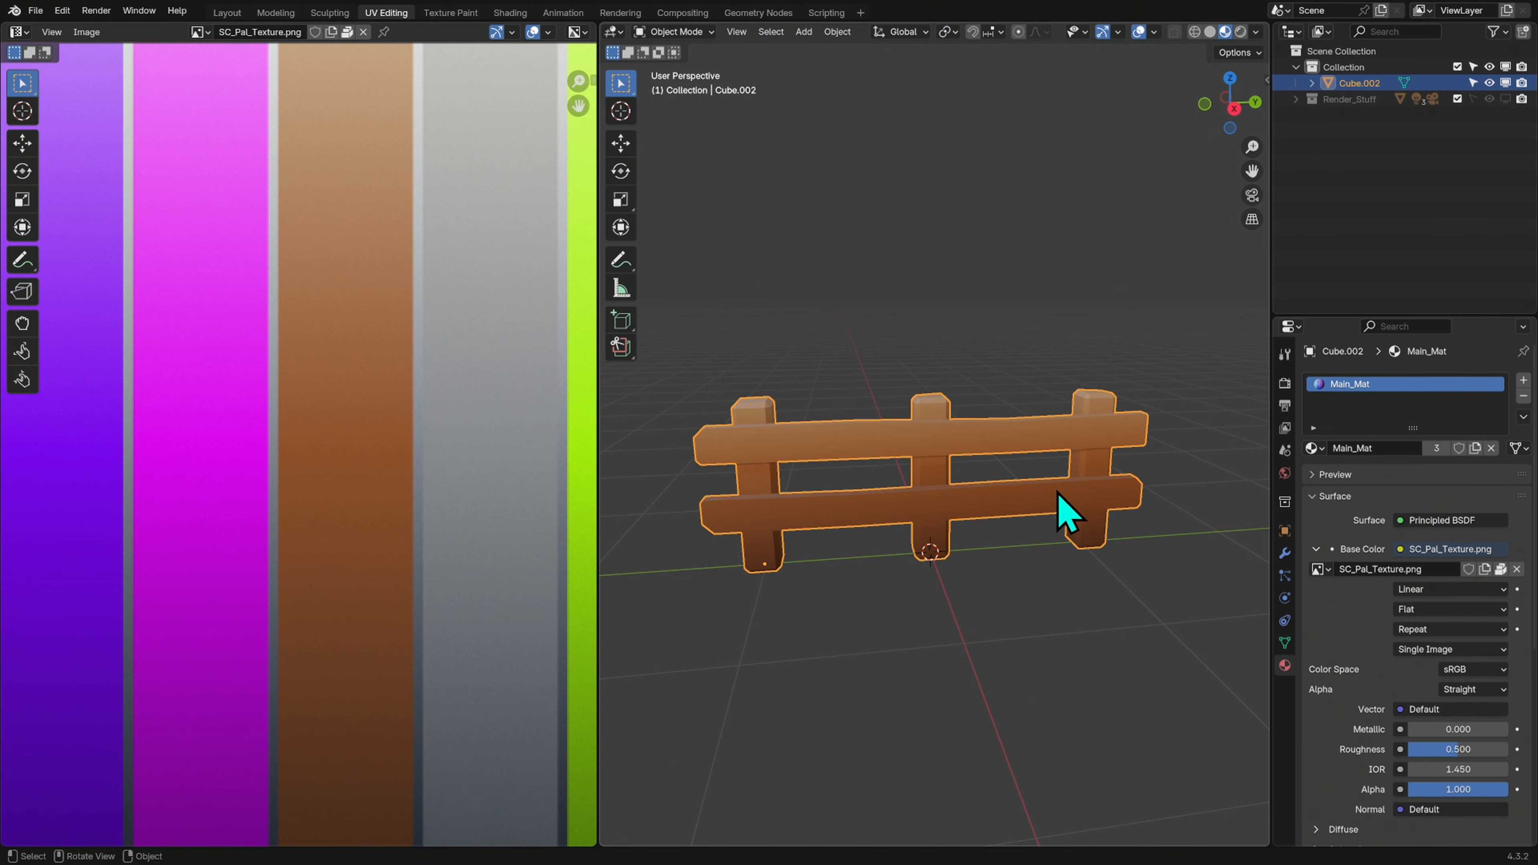
{"action": "key", "text": "Tab"}
{"action": "key", "text": "Tab"}
{"action": "middle_click_drag", "start_coordinate": [1065, 526], "coordinate": [957, 537]}
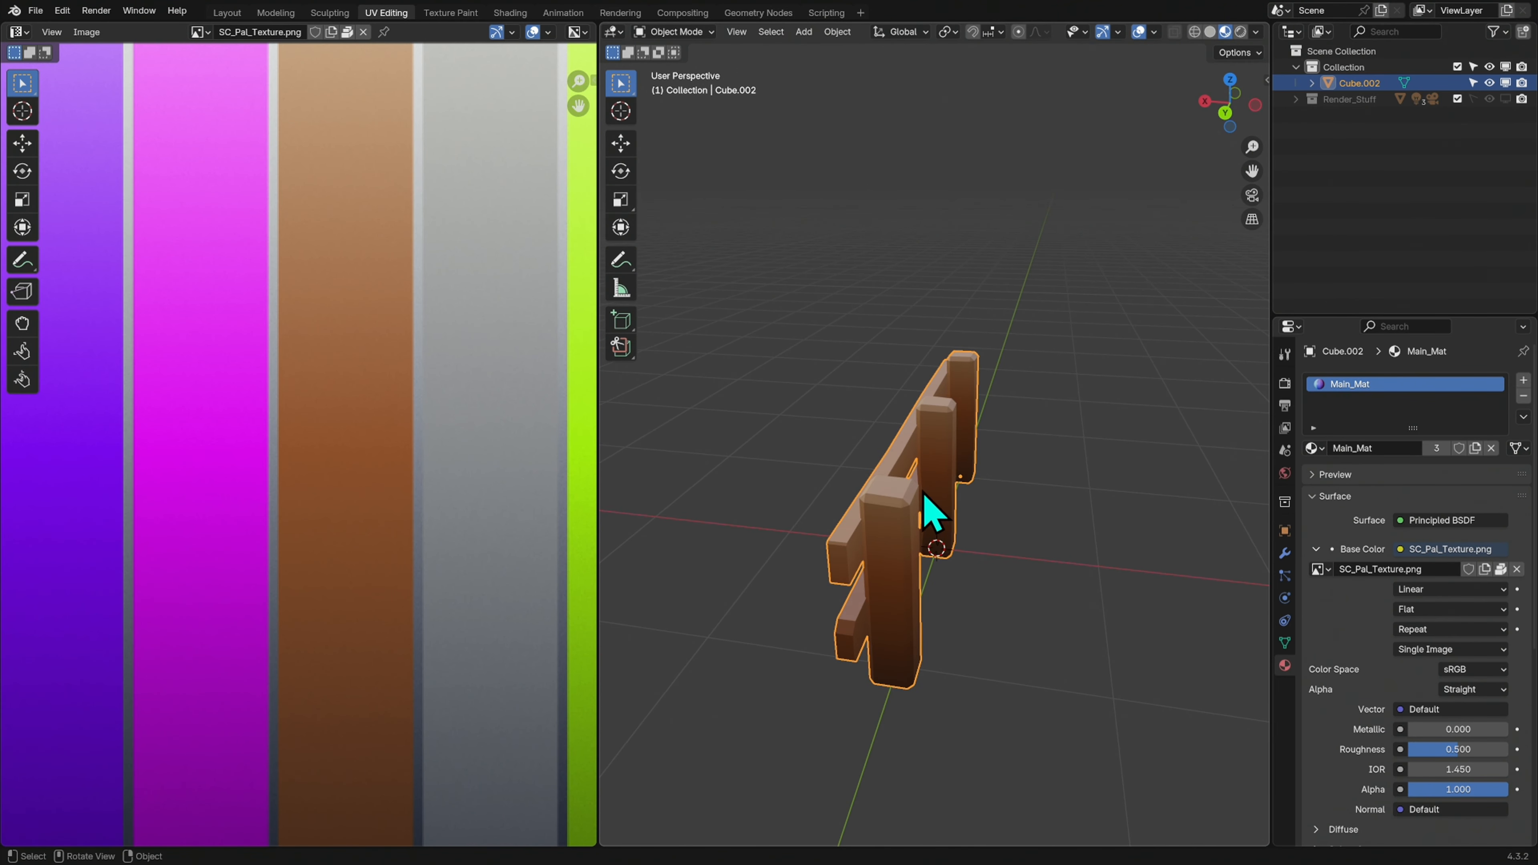
{"action": "middle_click_drag", "start_coordinate": [967, 549], "coordinate": [910, 591]}
Select all three fence posts in Edit Mode and move their UVs down the brown strip by about 0.13 along Y
{"action": "key", "text": "Tab"}
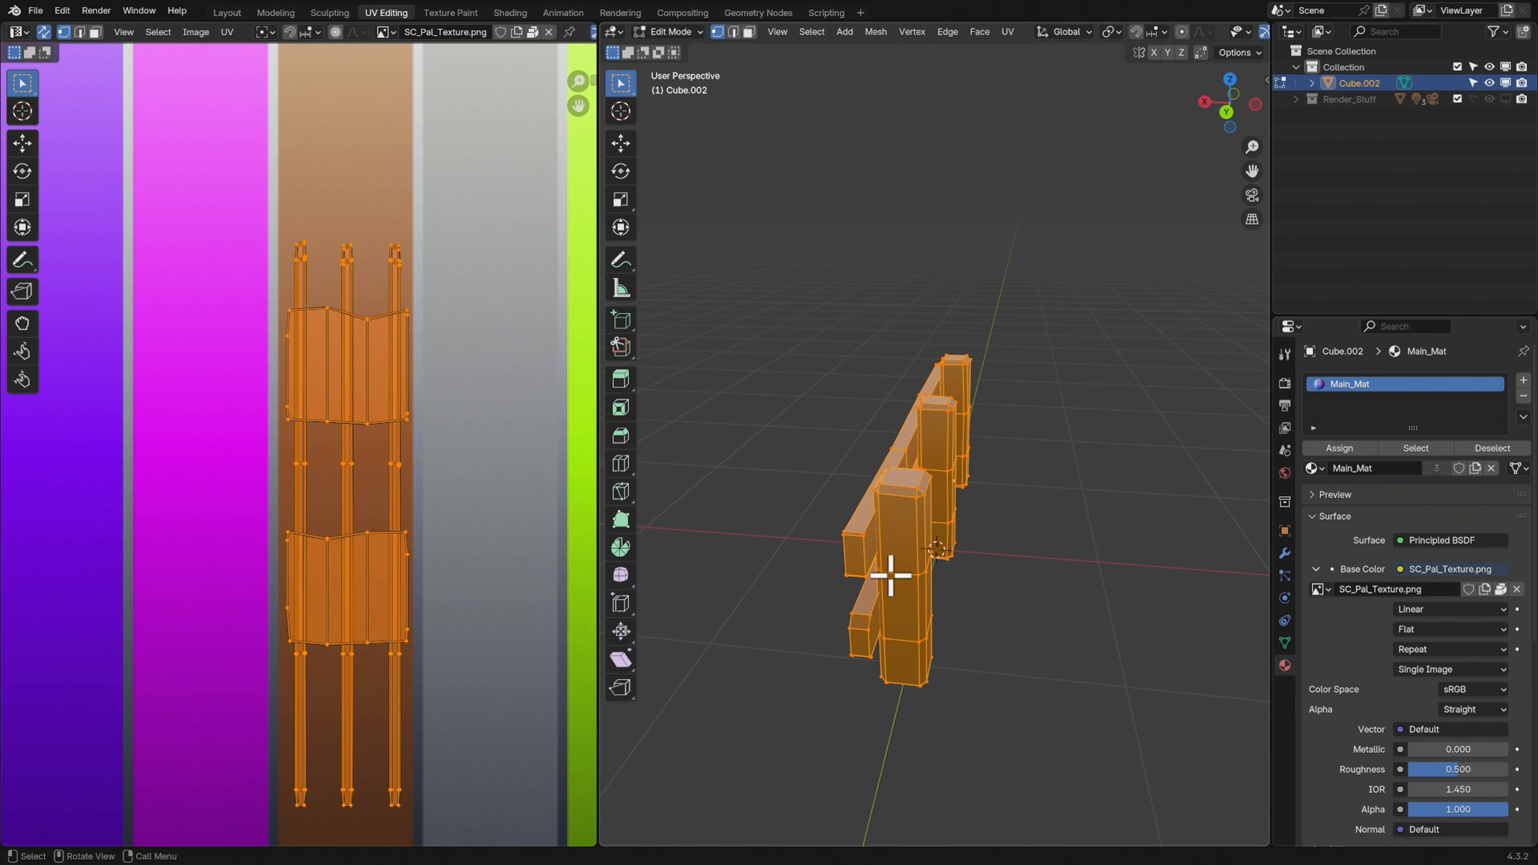
{"action": "key", "text": "alt+a"}
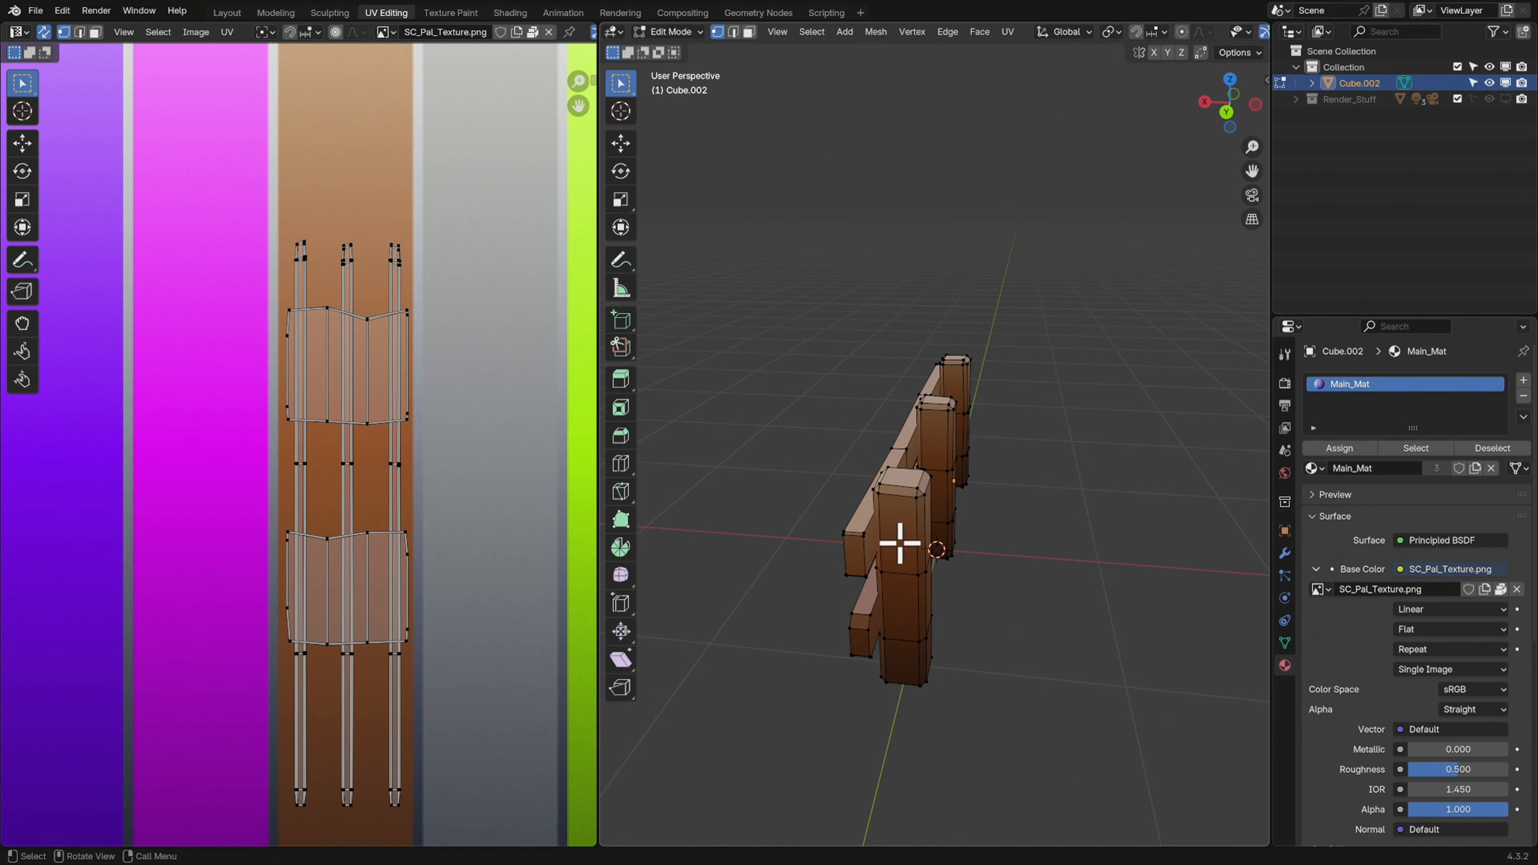
{"action": "key", "text": "l"}
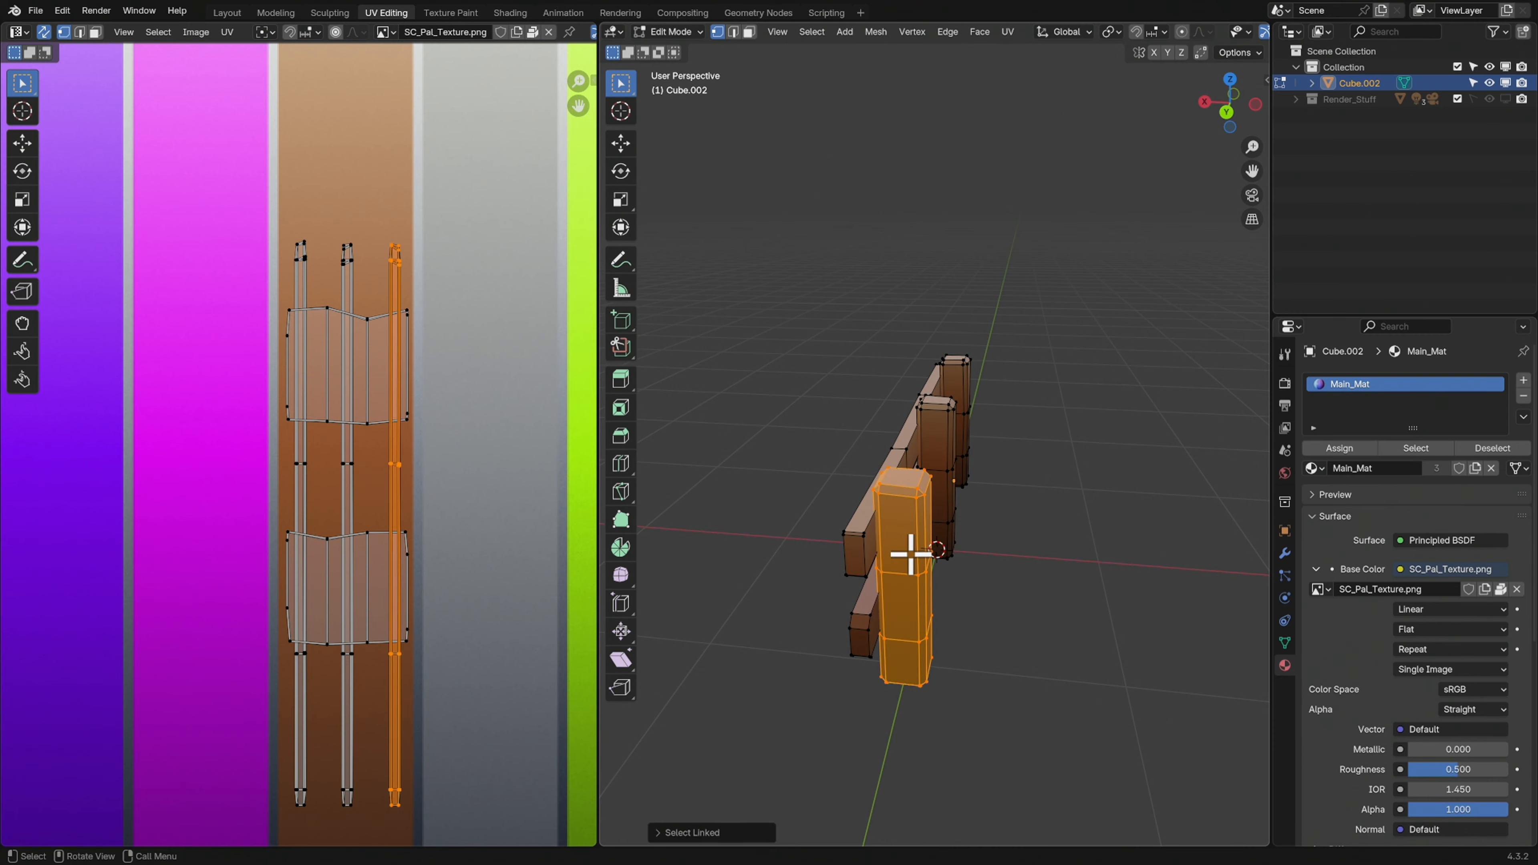
{"action": "key", "text": "l"}
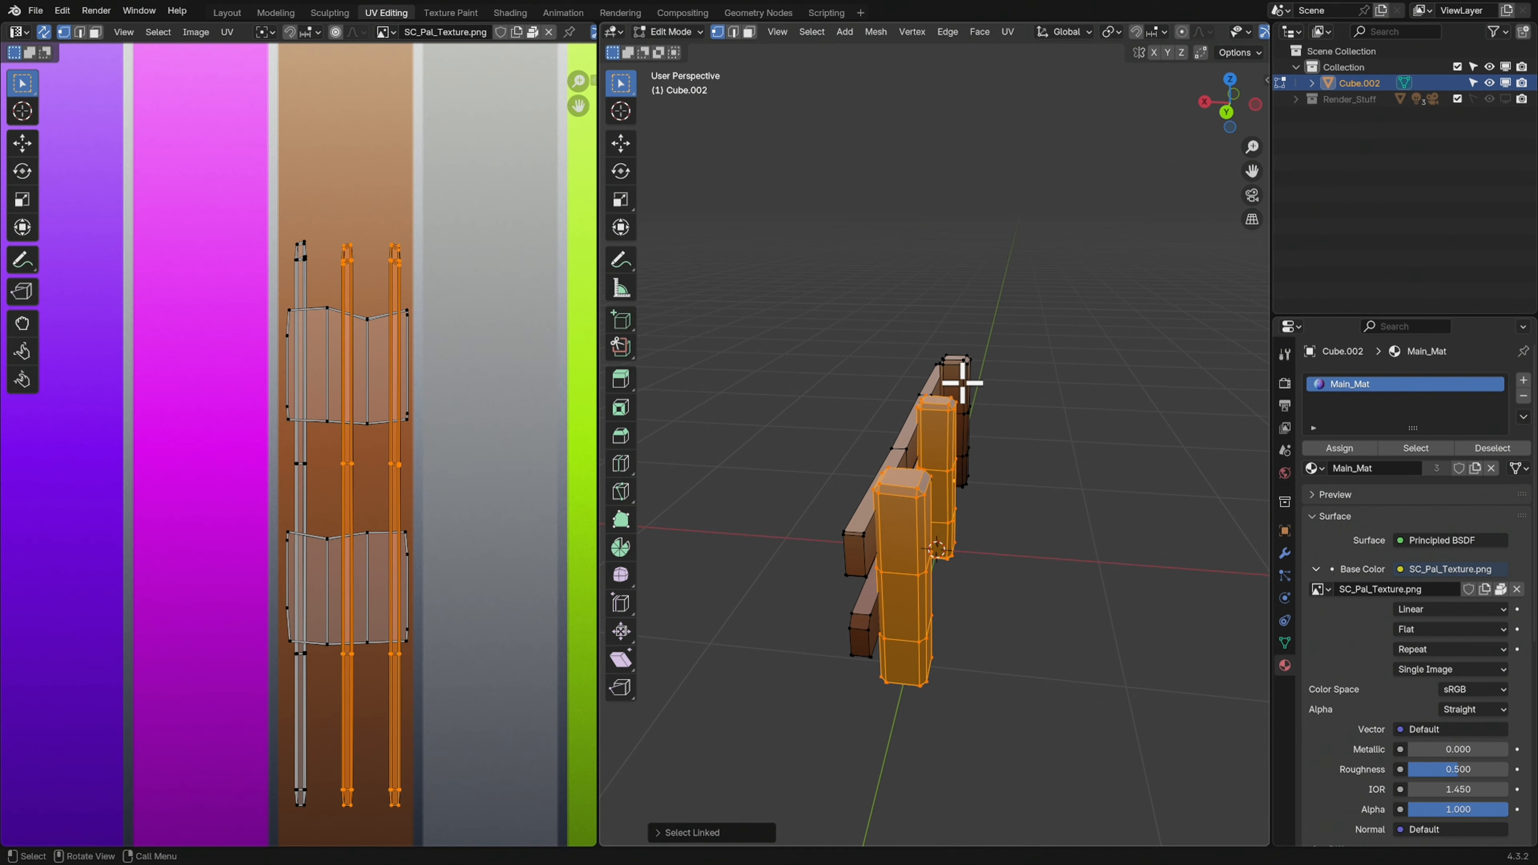
{"action": "mouse_move", "coordinate": [1031, 445]}
{"action": "middle_mouse_down"}
{"action": "mouse_move", "coordinate": [995, 454]}
{"action": "mouse_move", "coordinate": [1017, 430]}
{"action": "middle_mouse_up"}
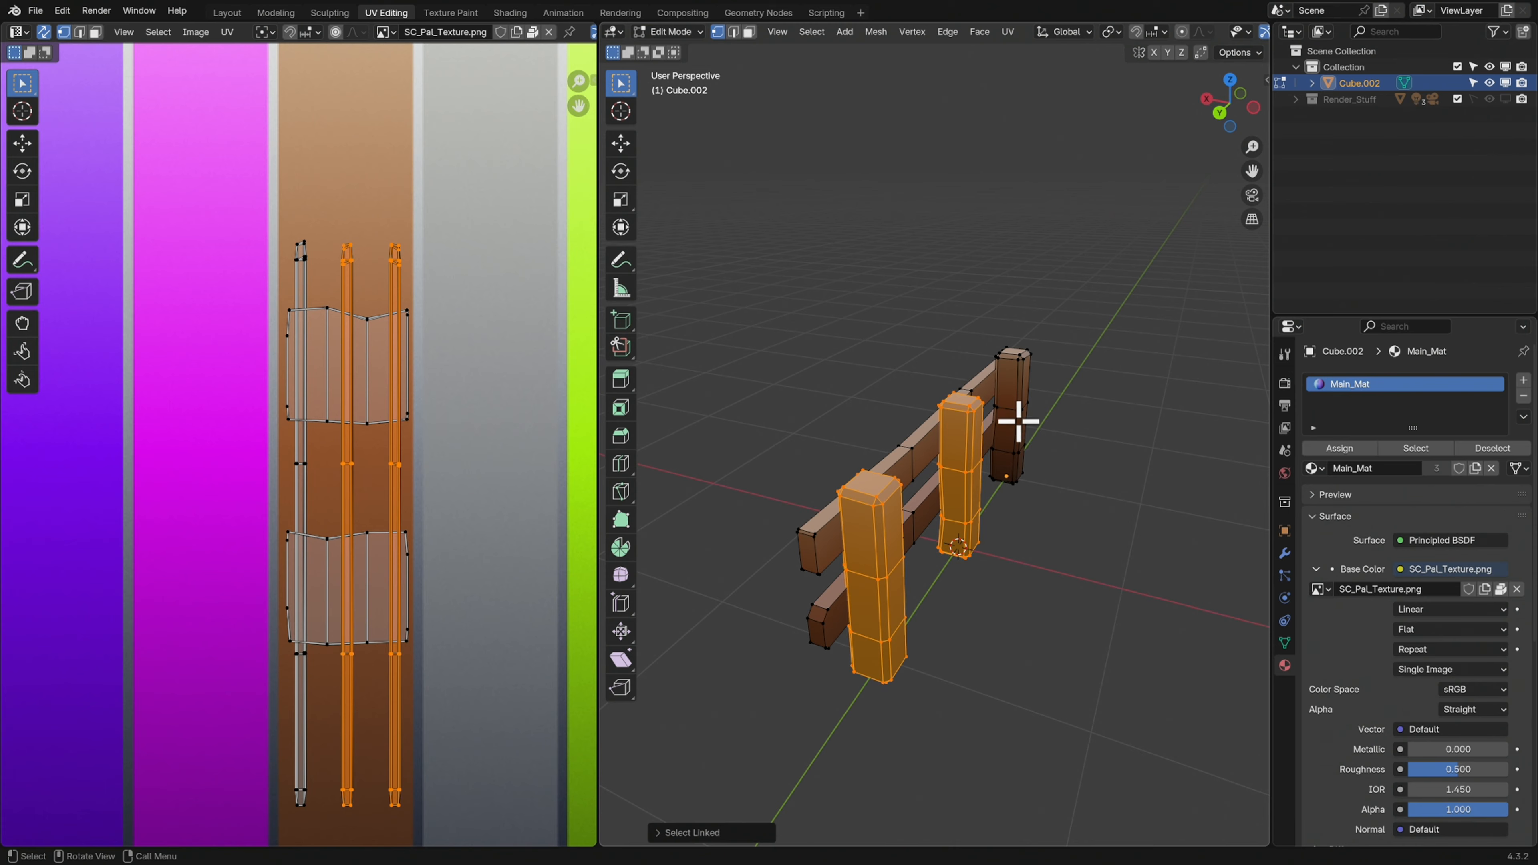
{"action": "key", "text": "l"}
{"action": "middle_click_drag", "start_coordinate": [1009, 398], "coordinate": [987, 570]}
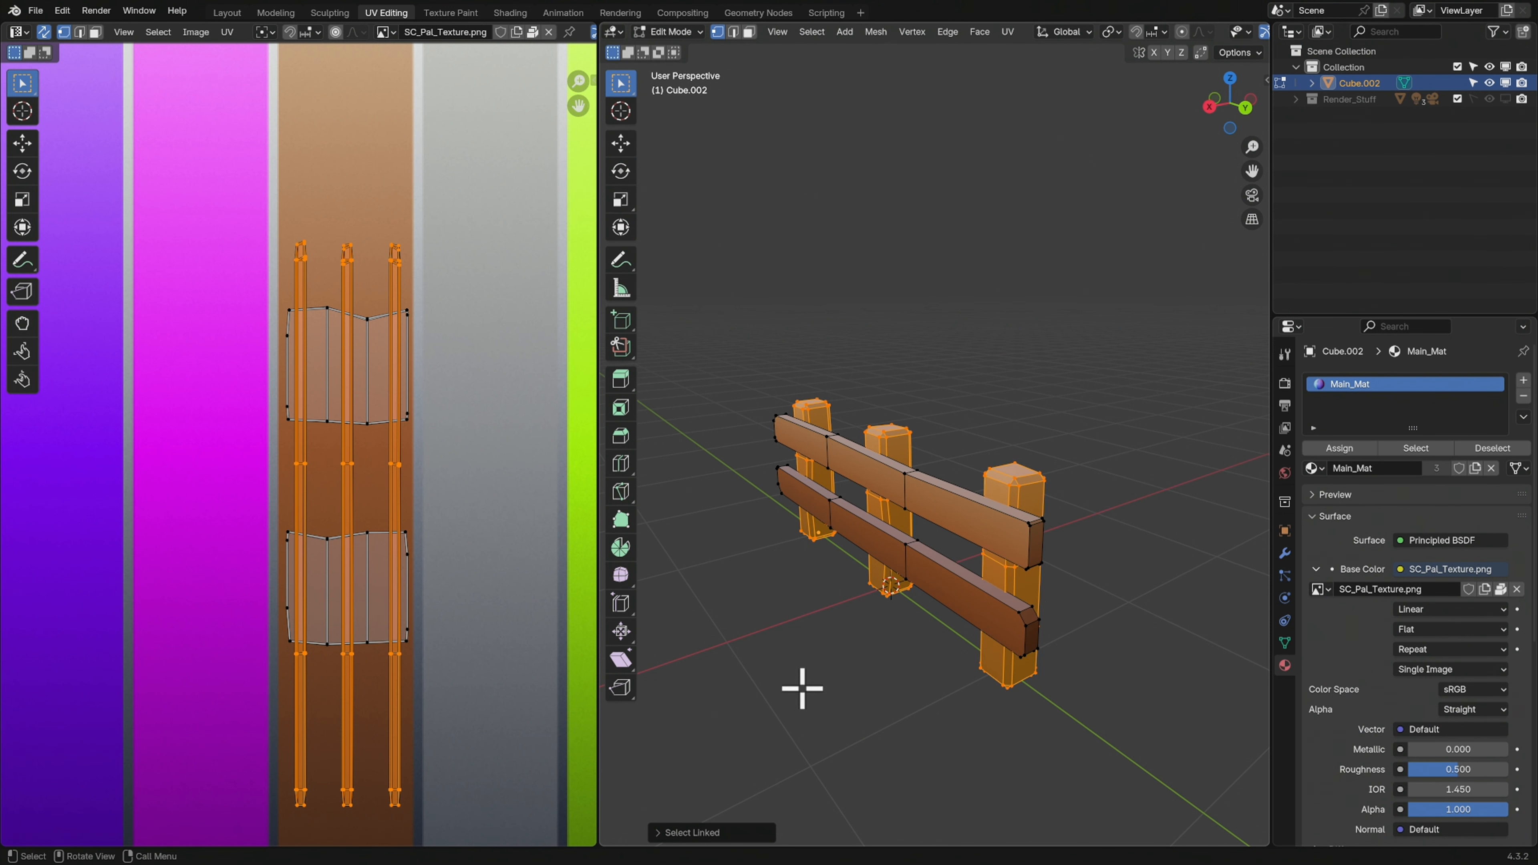
{"action": "scroll", "coordinate": [456, 470], "scroll_direction": "down", "scroll_amount": 5}
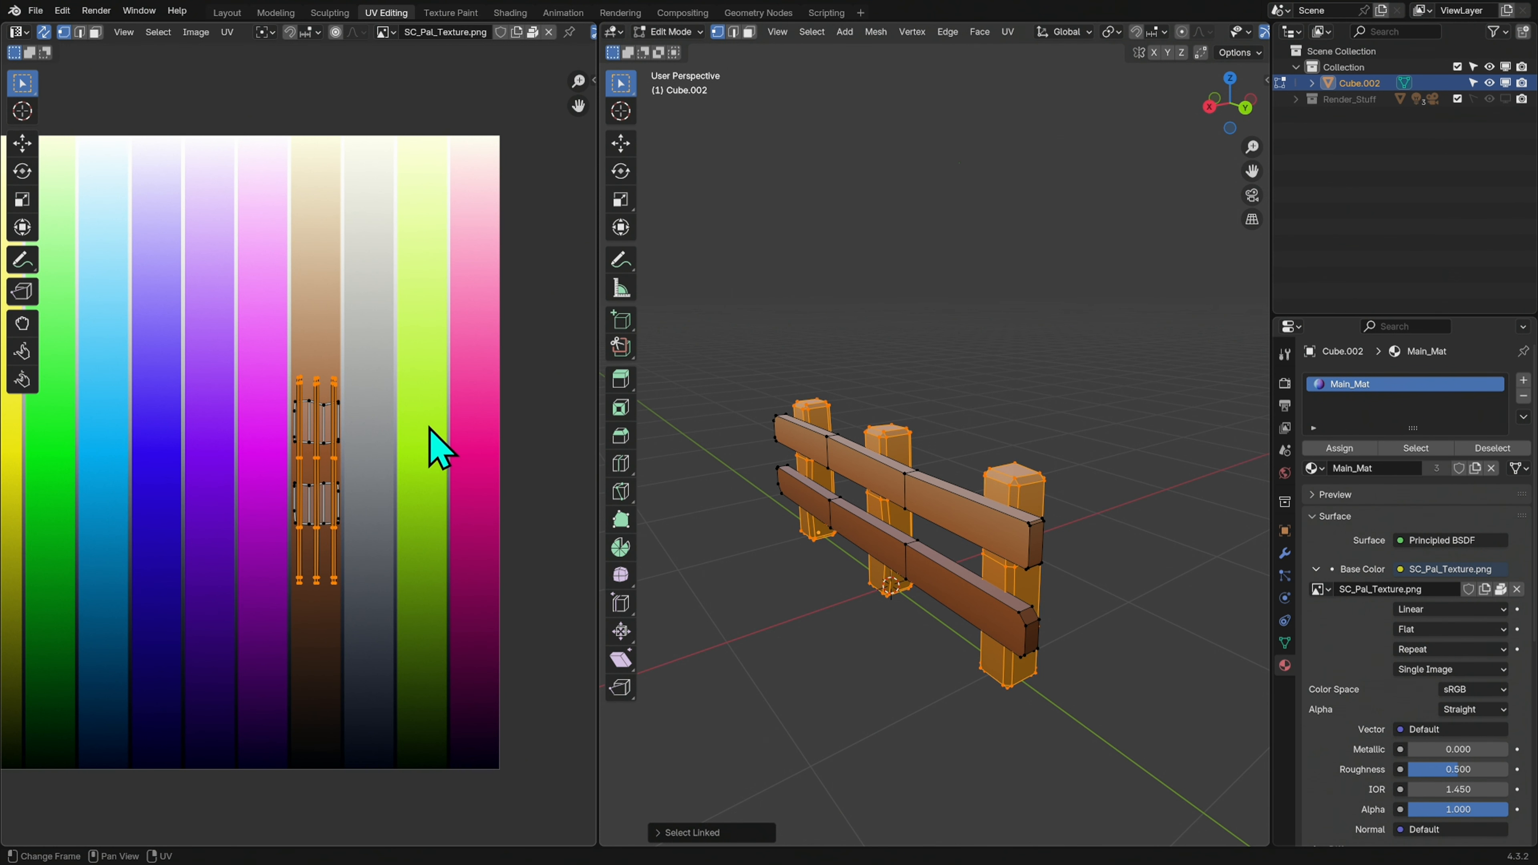
{"action": "key", "text": "g"}
{"action": "key", "text": "y"}
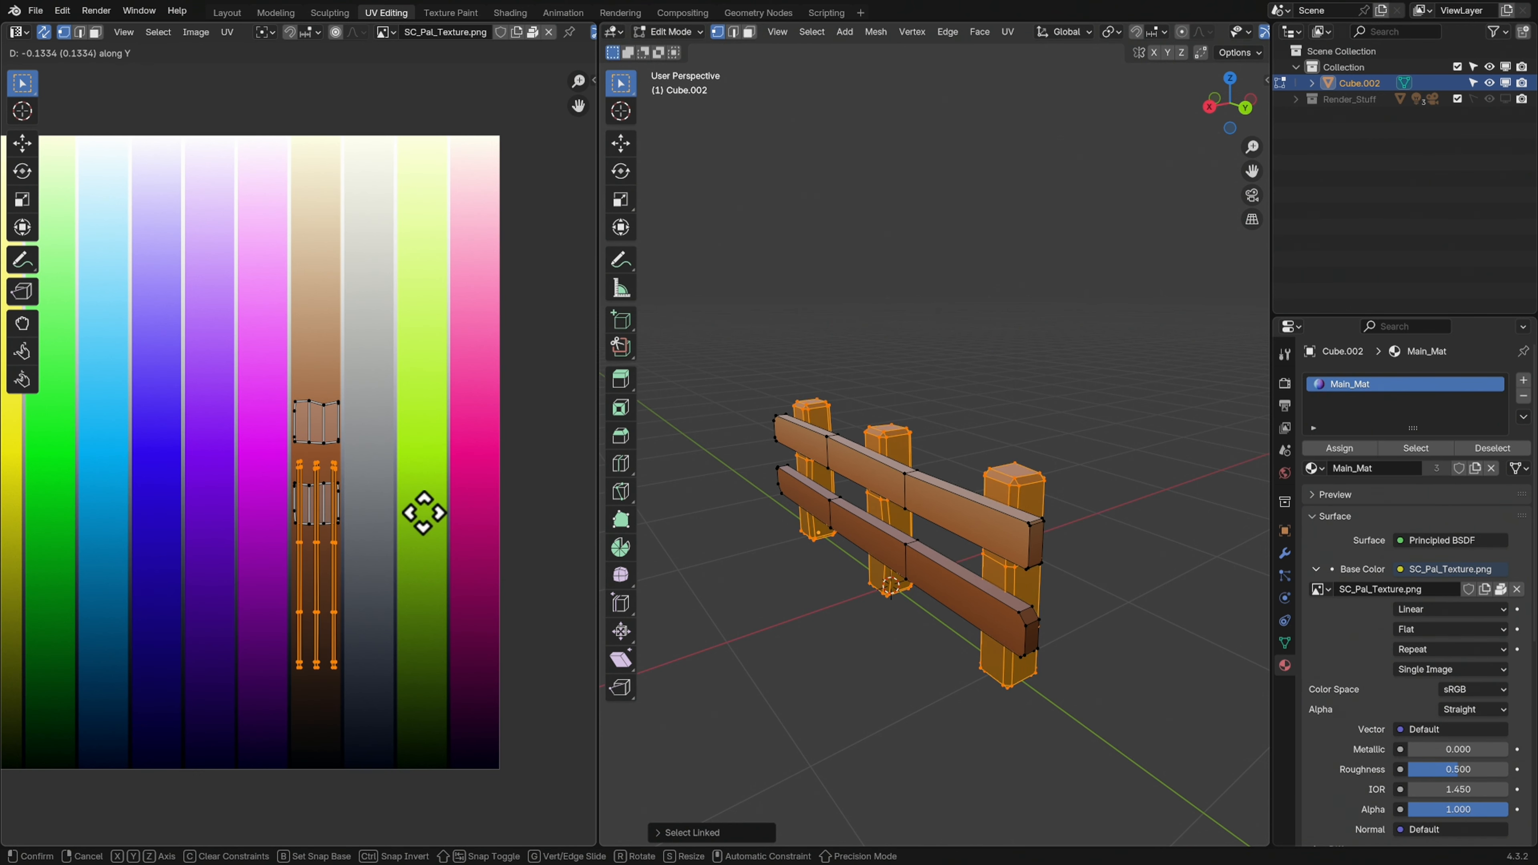
{"action": "left_click", "coordinate": [424, 514]}
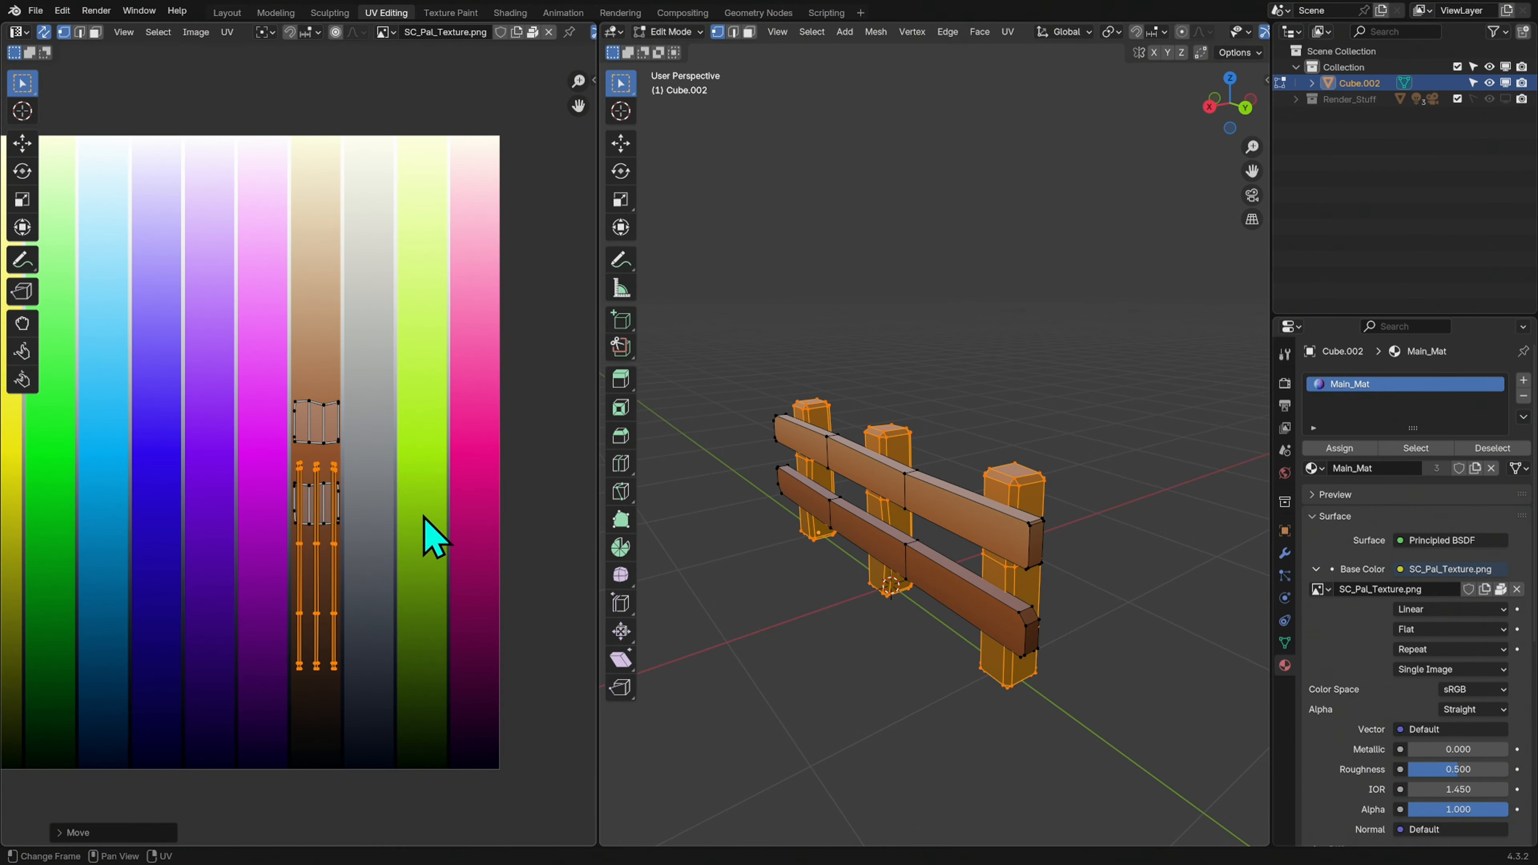
Return to Object Mode and show the fence in the Layout workspace with Material Preview shading
{"action": "key", "text": "Tab"}
{"action": "middle_click_drag", "start_coordinate": [1098, 561], "coordinate": [1050, 560]}
{"action": "middle_click_drag", "start_coordinate": [727, 508], "coordinate": [1042, 570]}
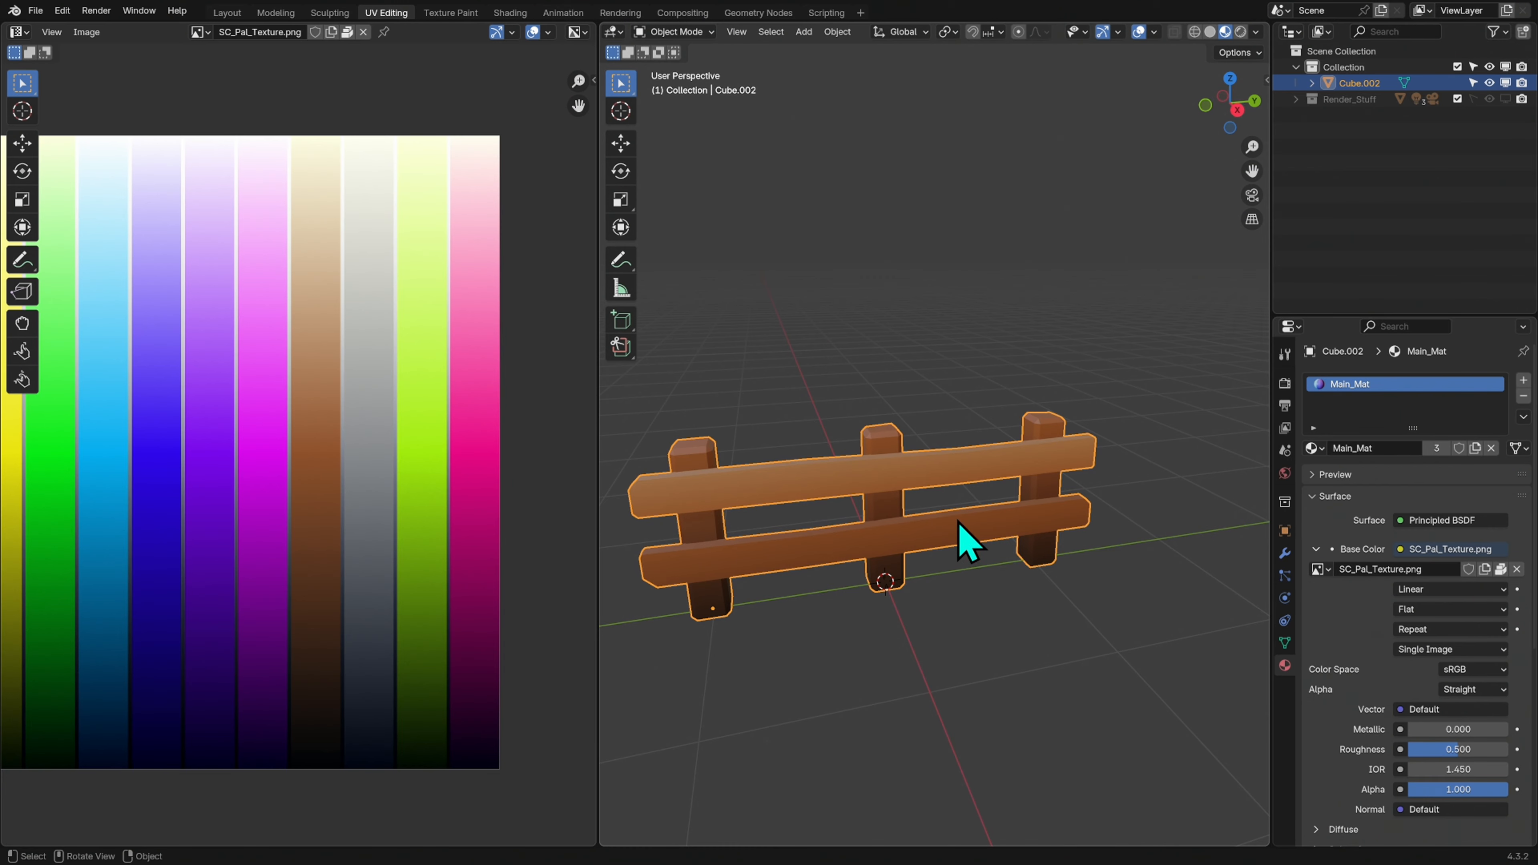
{"action": "left_click", "coordinate": [227, 12]}
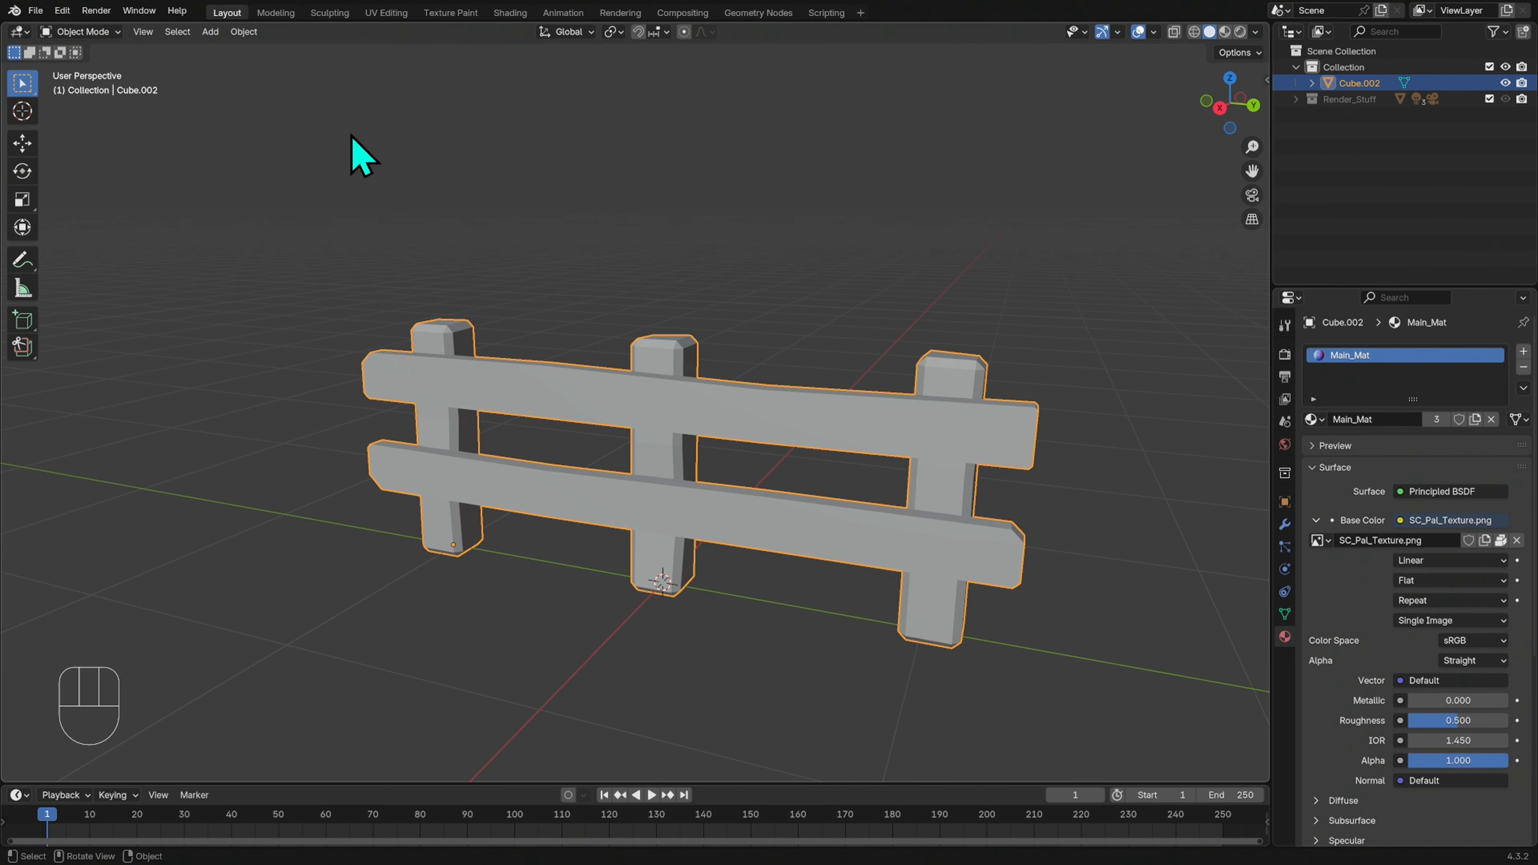
{"action": "left_click", "coordinate": [1225, 31]}
{"action": "mouse_move", "coordinate": [1106, 450]}
{"action": "middle_mouse_down"}
{"action": "mouse_move", "coordinate": [1044, 478]}
{"action": "mouse_move", "coordinate": [1019, 535]}
{"action": "mouse_move", "coordinate": [1096, 540]}
{"action": "mouse_move", "coordinate": [1086, 501]}
{"action": "mouse_move", "coordinate": [1048, 509]}
{"action": "mouse_move", "coordinate": [1149, 517]}
{"action": "mouse_move", "coordinate": [1061, 488]}
{"action": "middle_mouse_up"}
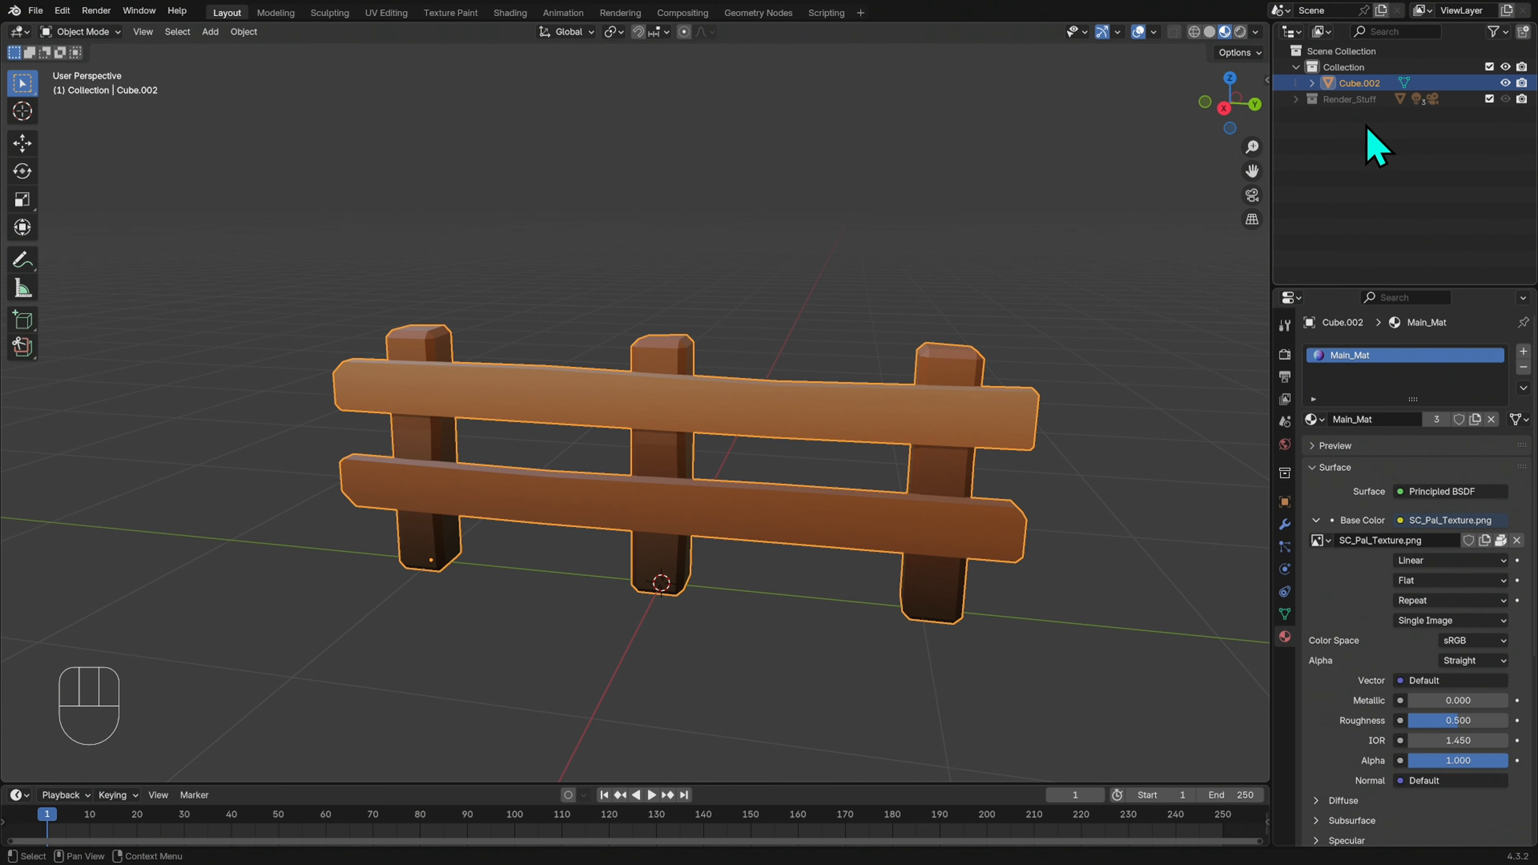
Show the Disable in Viewports toggles in the Outliner and enable the Render_Stuff collection in the viewport
{"action": "left_click", "coordinate": [1366, 100]}
{"action": "left_click", "coordinate": [1506, 34]}
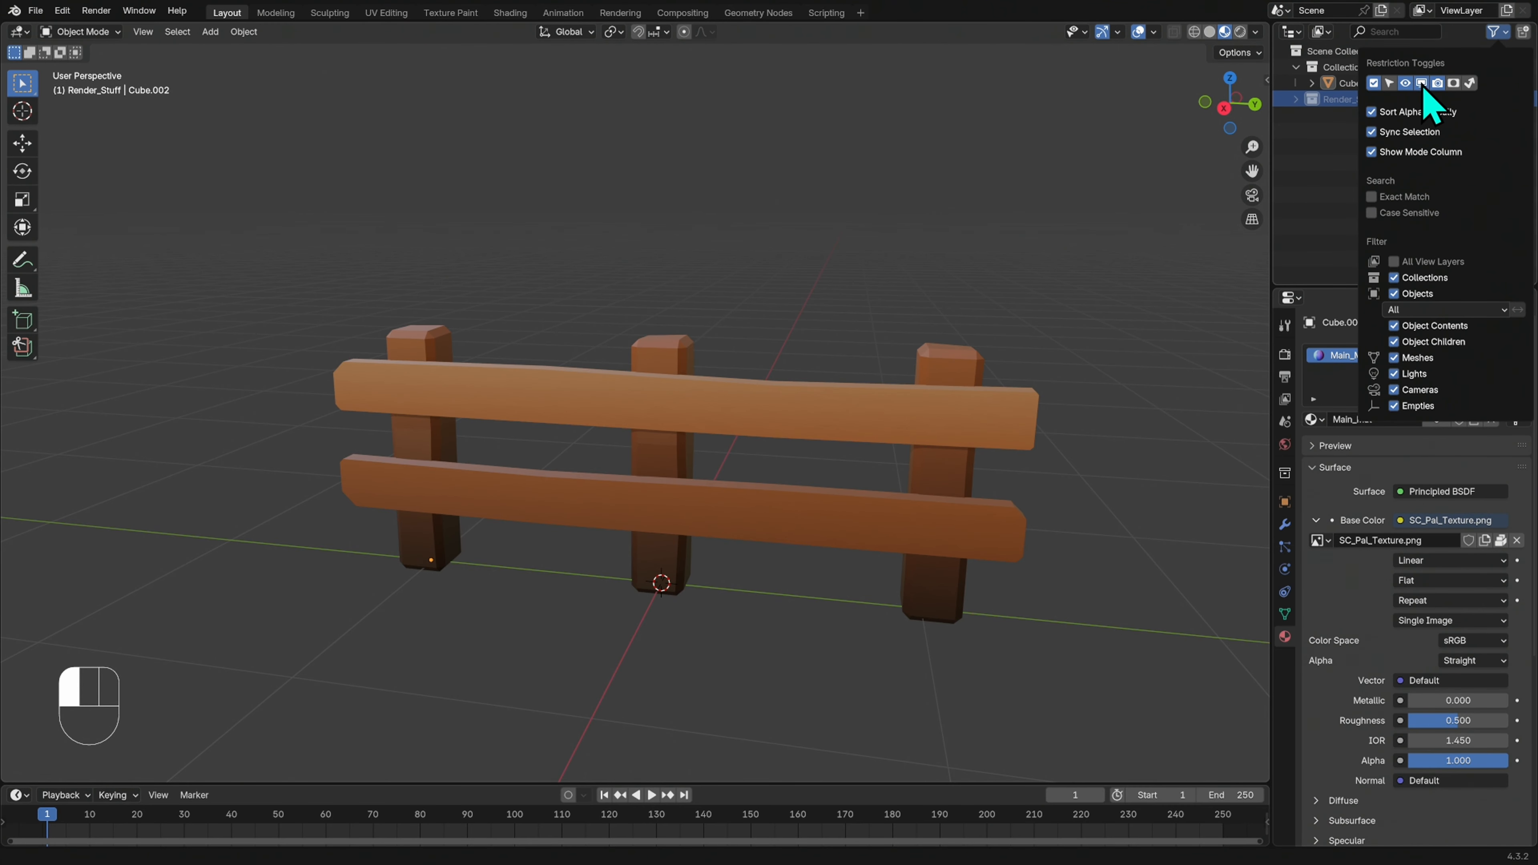
{"action": "left_click", "coordinate": [1505, 99]}
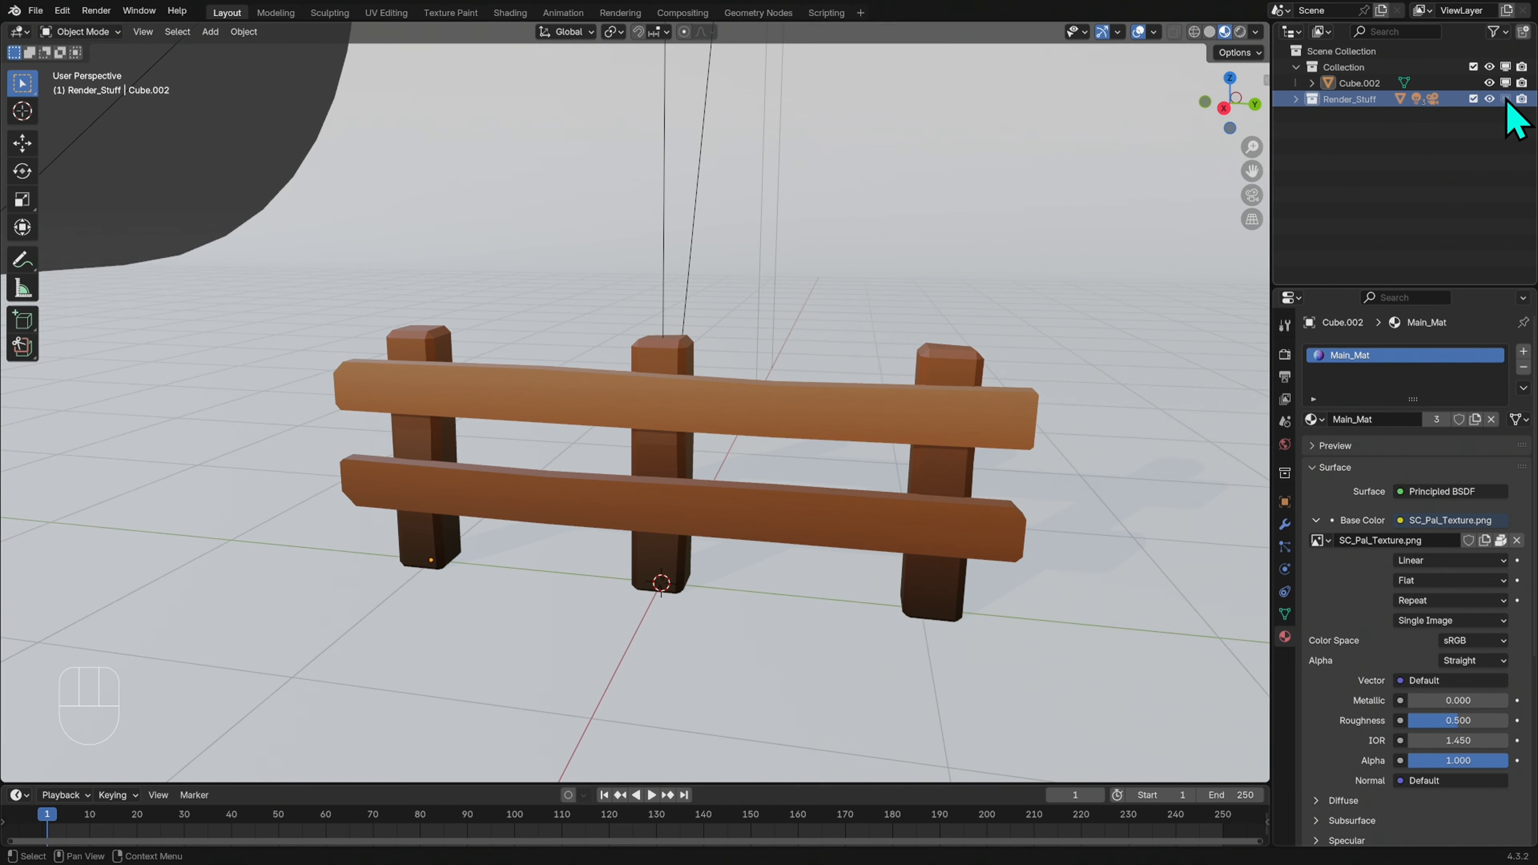
Raise the fence about 0.014 m along Z so the post bases sit at the backdrop's floor level
{"action": "middle_click_drag", "start_coordinate": [1155, 433], "coordinate": [993, 445], "text": "ctrl"}
{"action": "middle_click_drag", "start_coordinate": [726, 512], "coordinate": [907, 424], "text": "ctrl"}
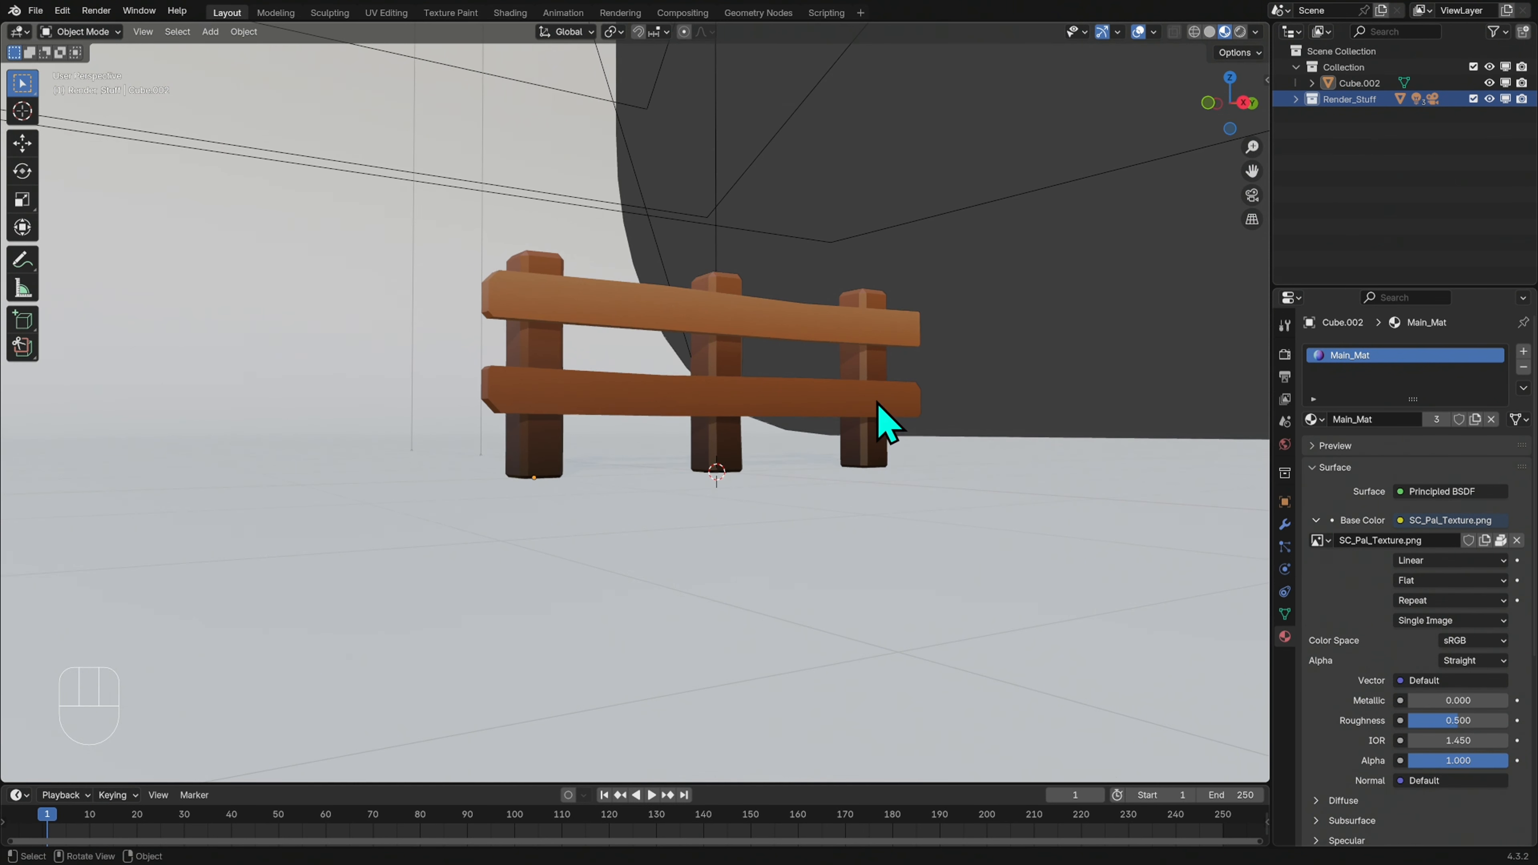
{"action": "left_click", "coordinate": [869, 440]}
{"action": "middle_click_drag", "start_coordinate": [869, 439], "coordinate": [984, 454]}
{"action": "key", "text": "g"}
{"action": "key", "text": "z"}
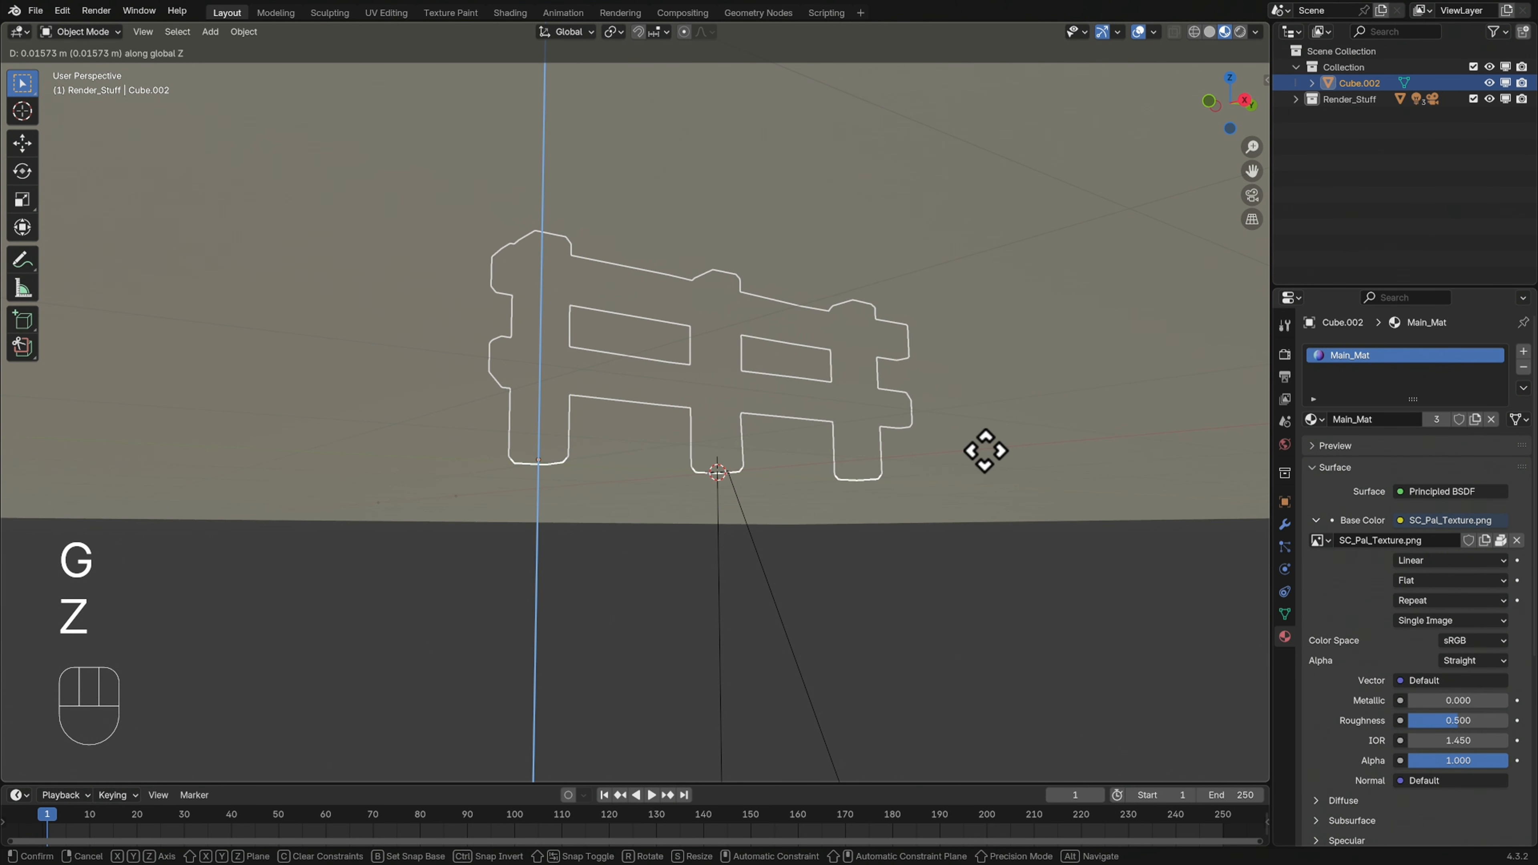
{"action": "left_click", "coordinate": [987, 453]}
{"action": "middle_click_drag", "start_coordinate": [992, 456], "coordinate": [1067, 489]}
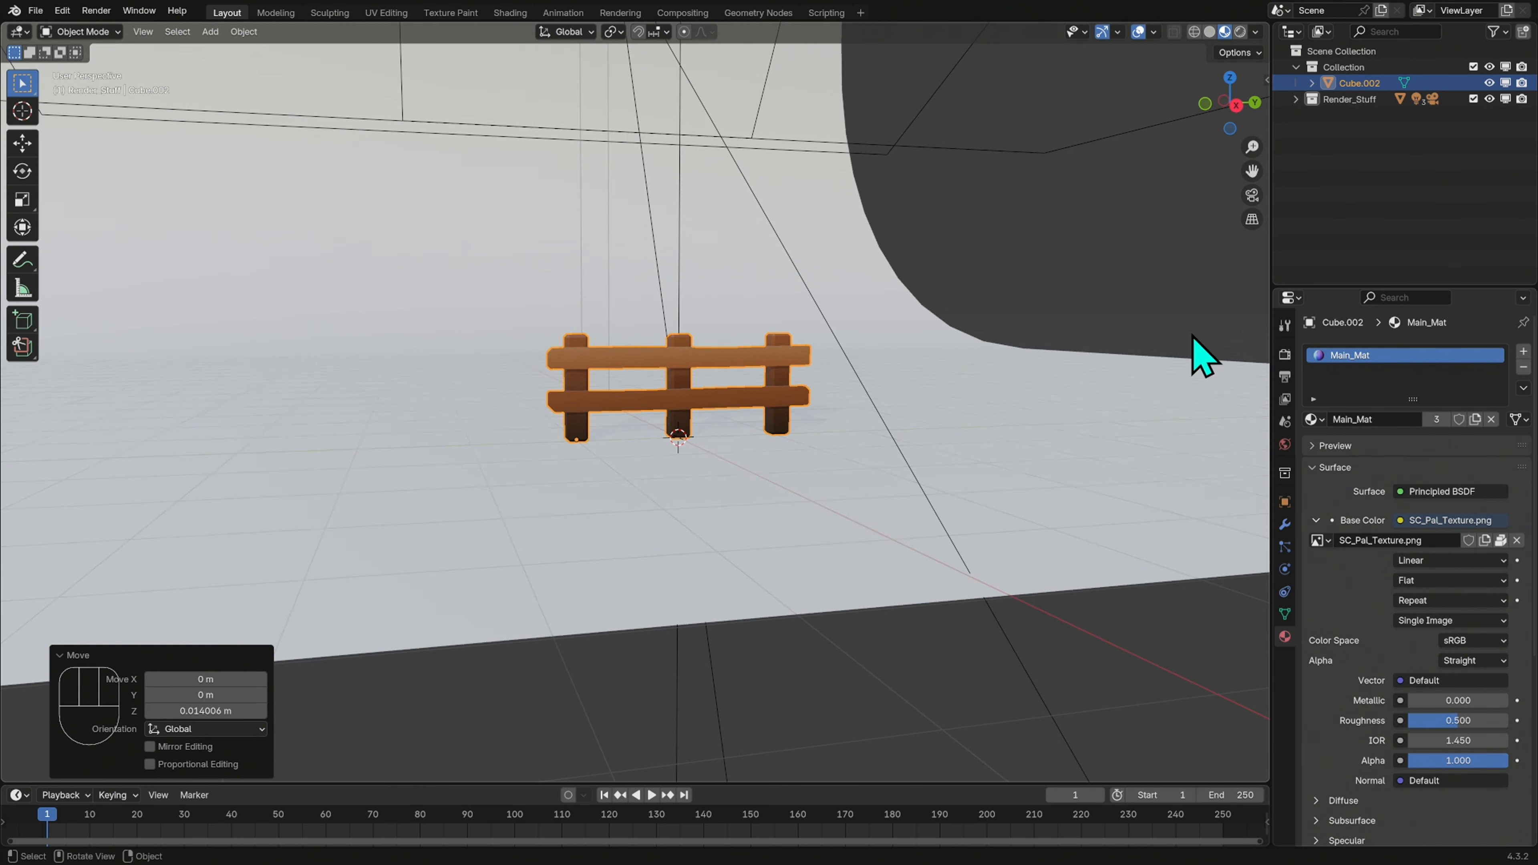
In the camera view, scale the fence up by about 1.7 and rotate it about 33° around Z
{"action": "left_click", "coordinate": [1252, 195]}
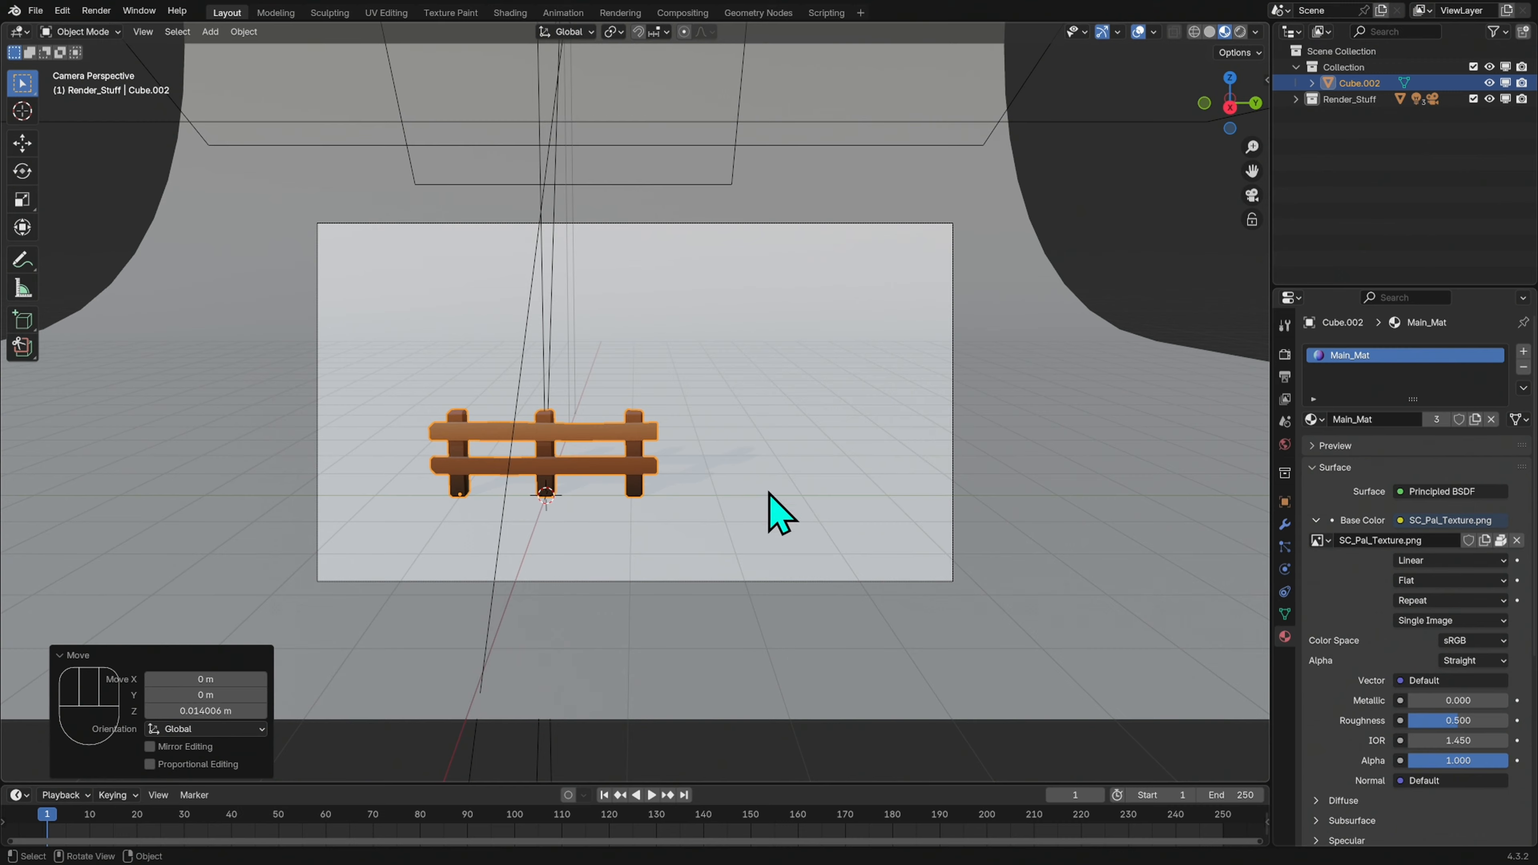
{"action": "key", "text": "s"}
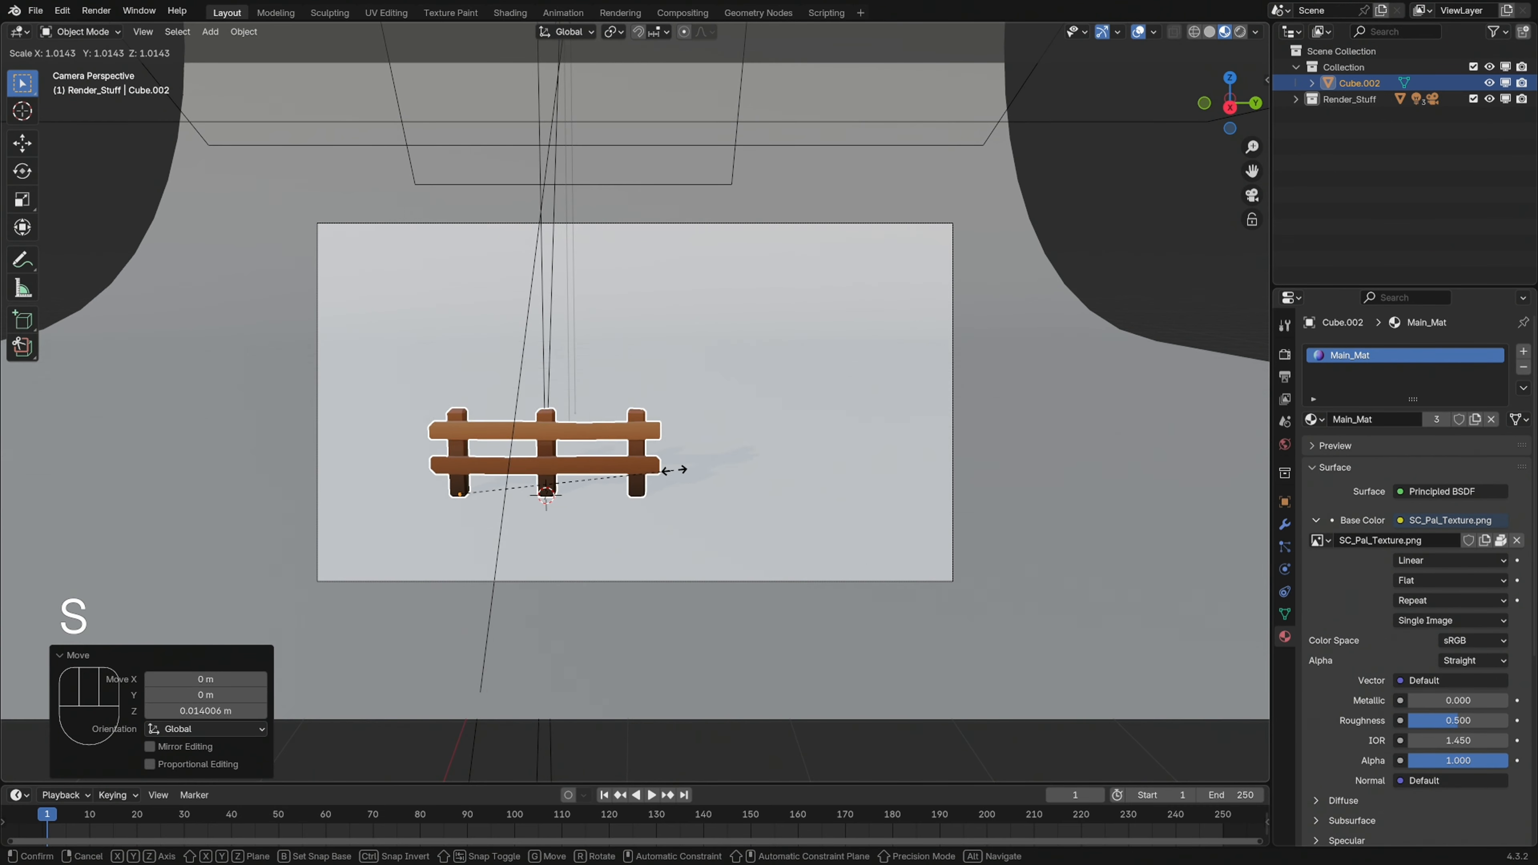
{"action": "left_click", "coordinate": [813, 431]}
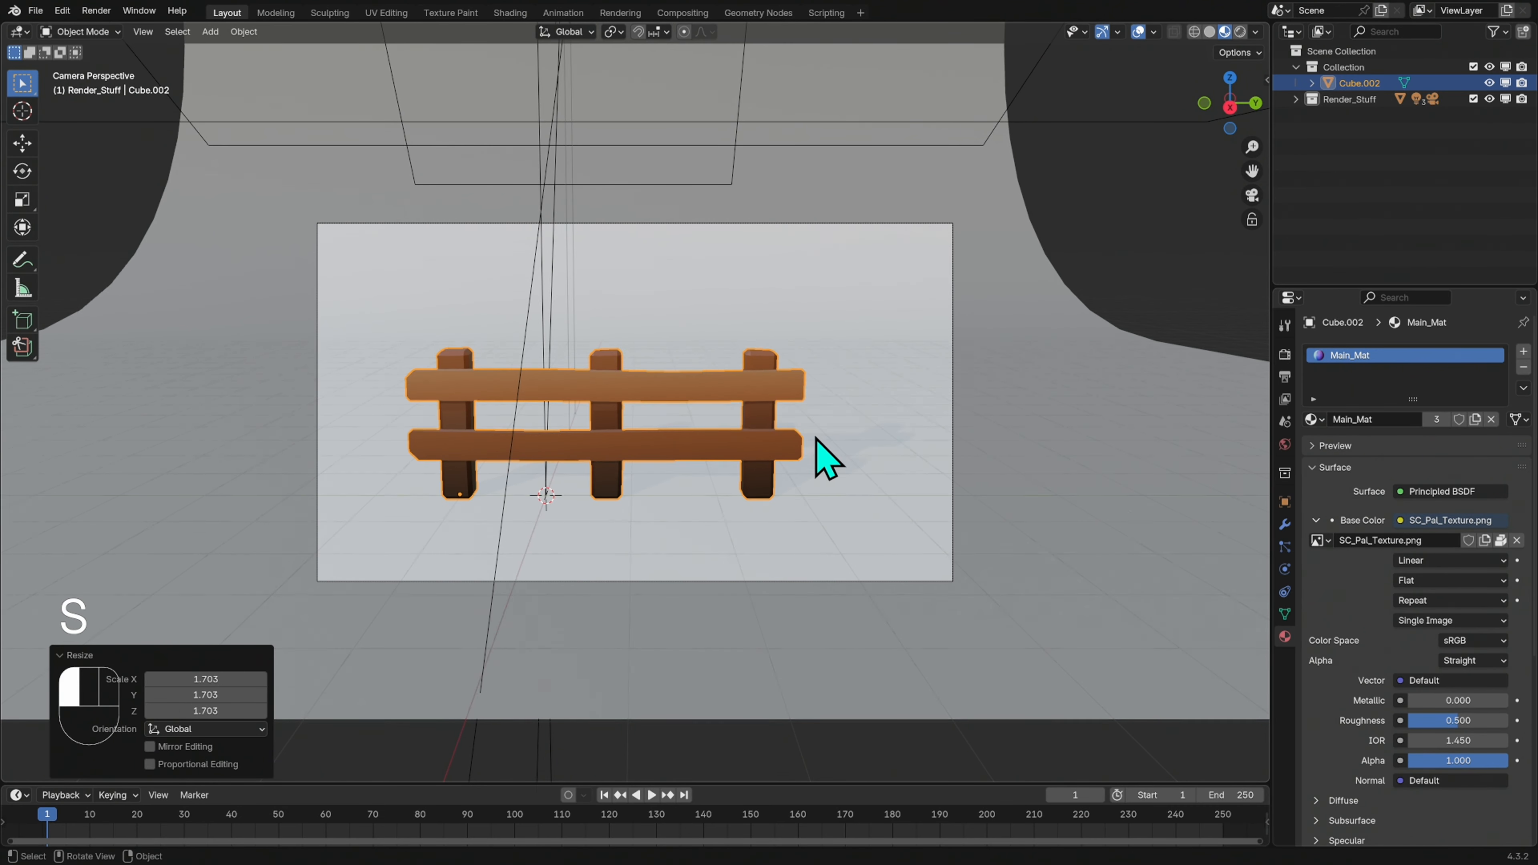
{"action": "key", "text": "r"}
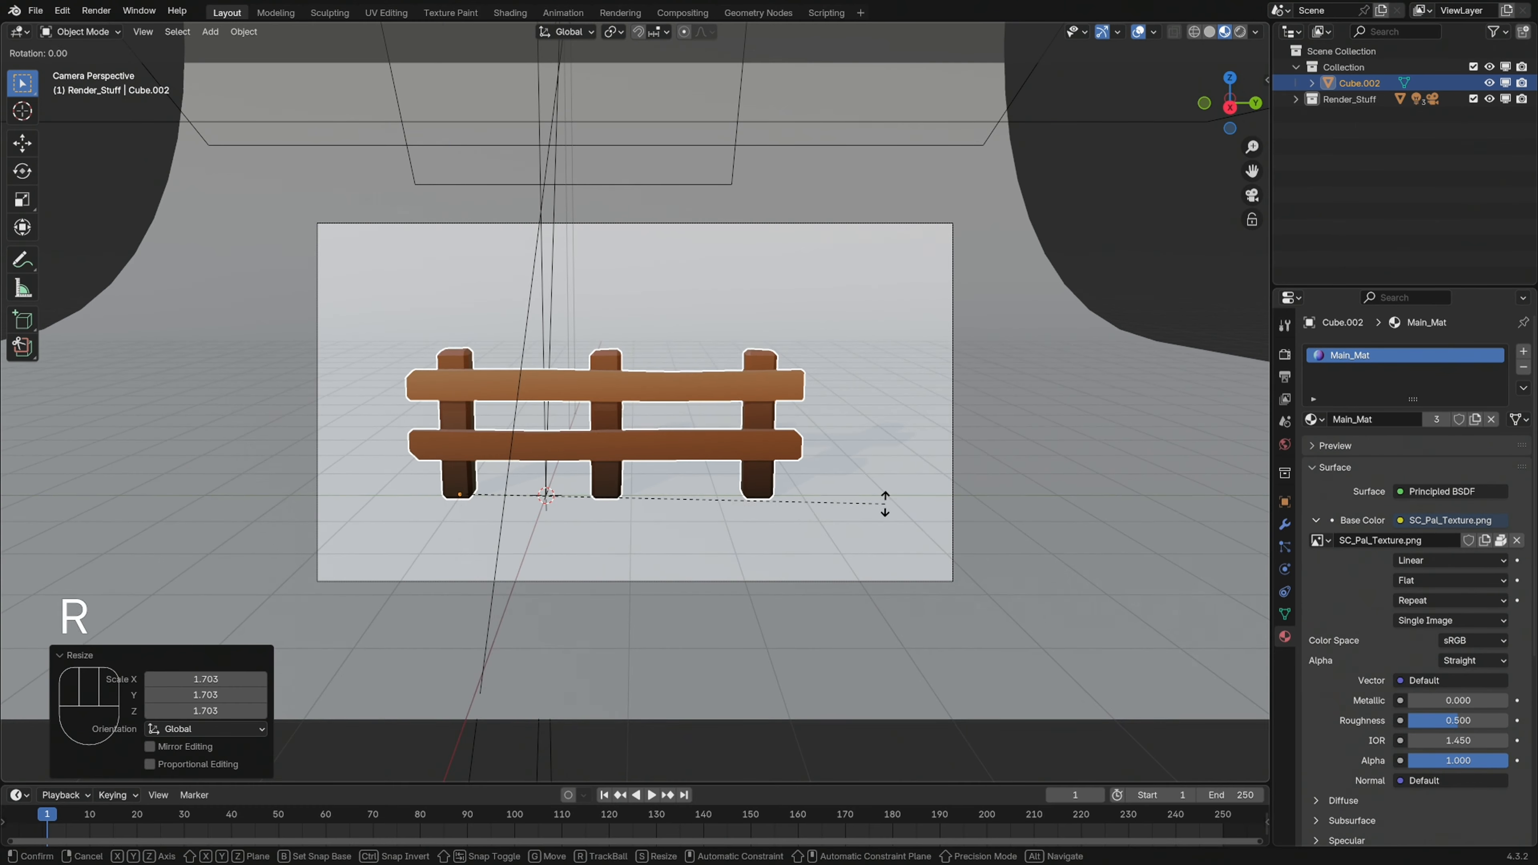
{"action": "key", "text": "z"}
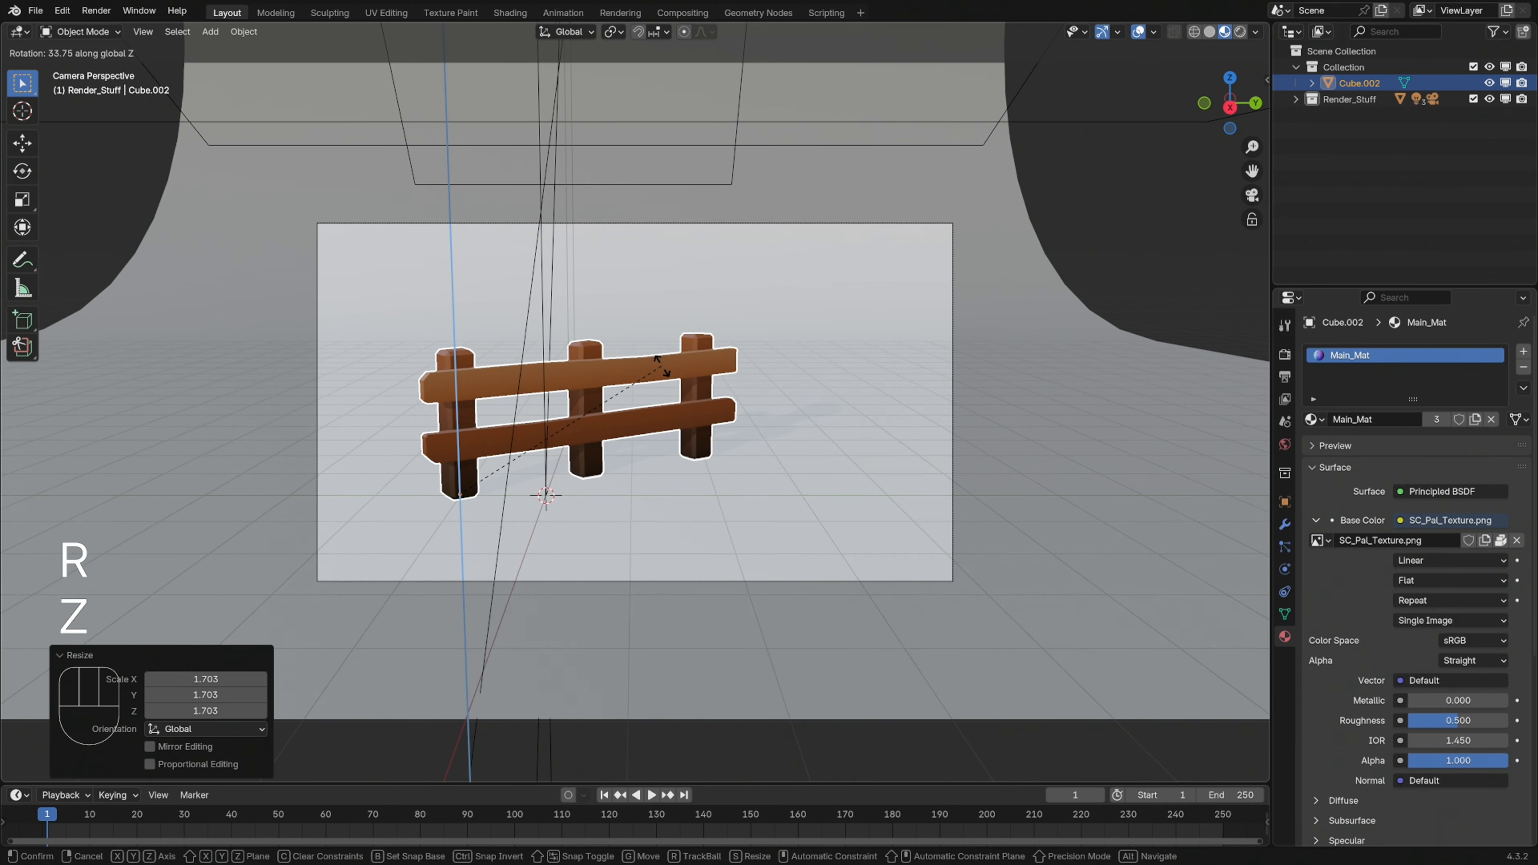
{"action": "left_click", "coordinate": [664, 368]}
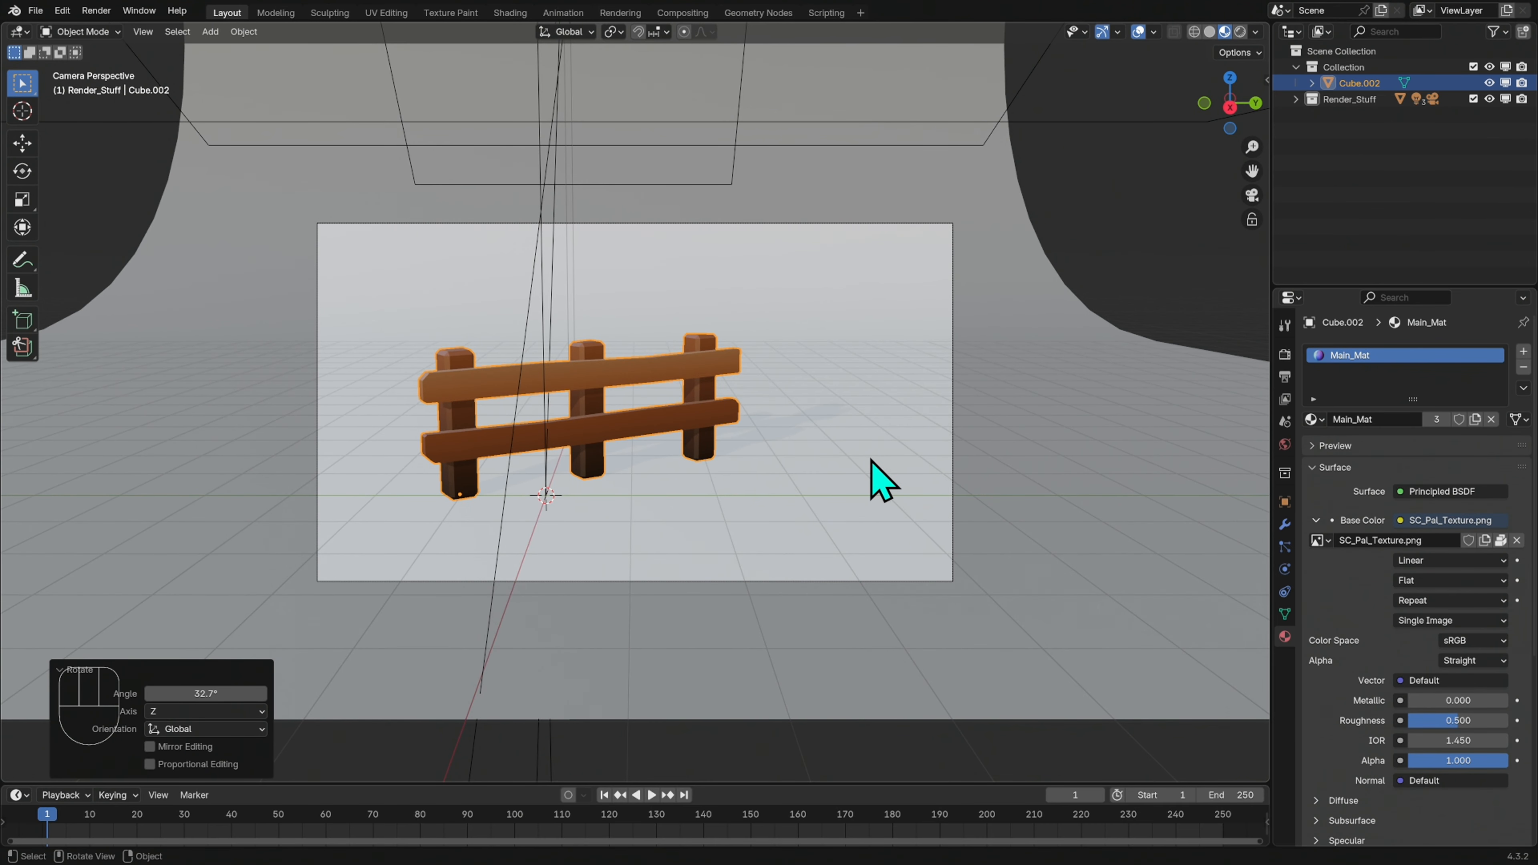
Move the fence across the ground plane with Z locked, about 0.5 m in X and -0.14 m in Y
{"action": "key", "text": "g"}
{"action": "key", "text": "shift+z"}
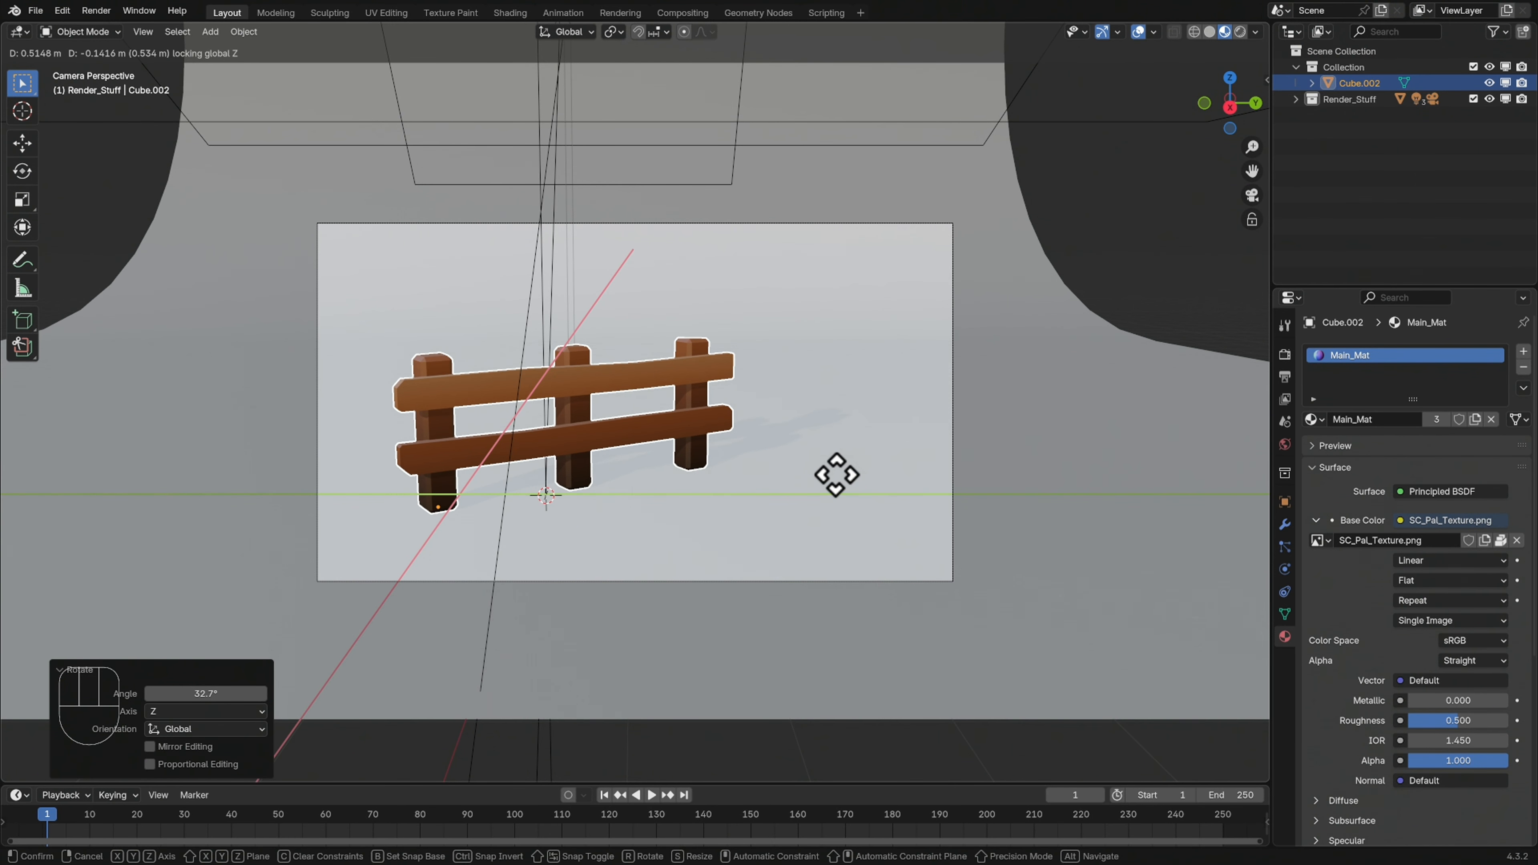
{"action": "left_click", "coordinate": [836, 475]}
Check the post bases from beneath the floor and raise the fence about 0.008 m along Z
{"action": "middle_click_drag", "start_coordinate": [846, 492], "coordinate": [869, 530]}
{"action": "middle_click_drag", "start_coordinate": [664, 543], "coordinate": [993, 421], "text": "ctrl"}
{"action": "middle_click_drag", "start_coordinate": [853, 512], "coordinate": [969, 518], "text": "ctrl"}
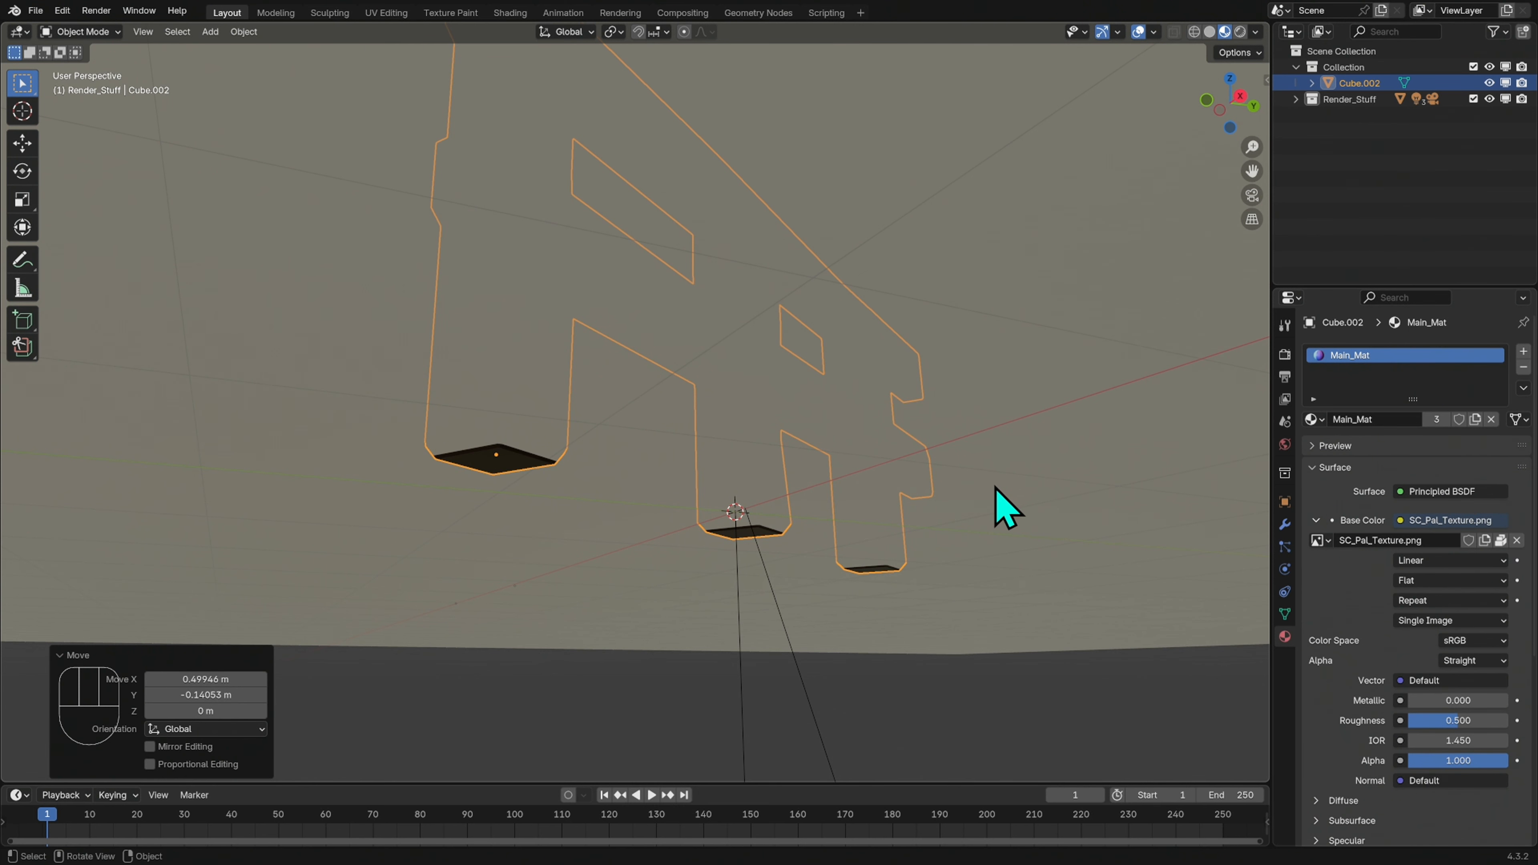
{"action": "key", "text": "g"}
{"action": "key", "text": "z"}
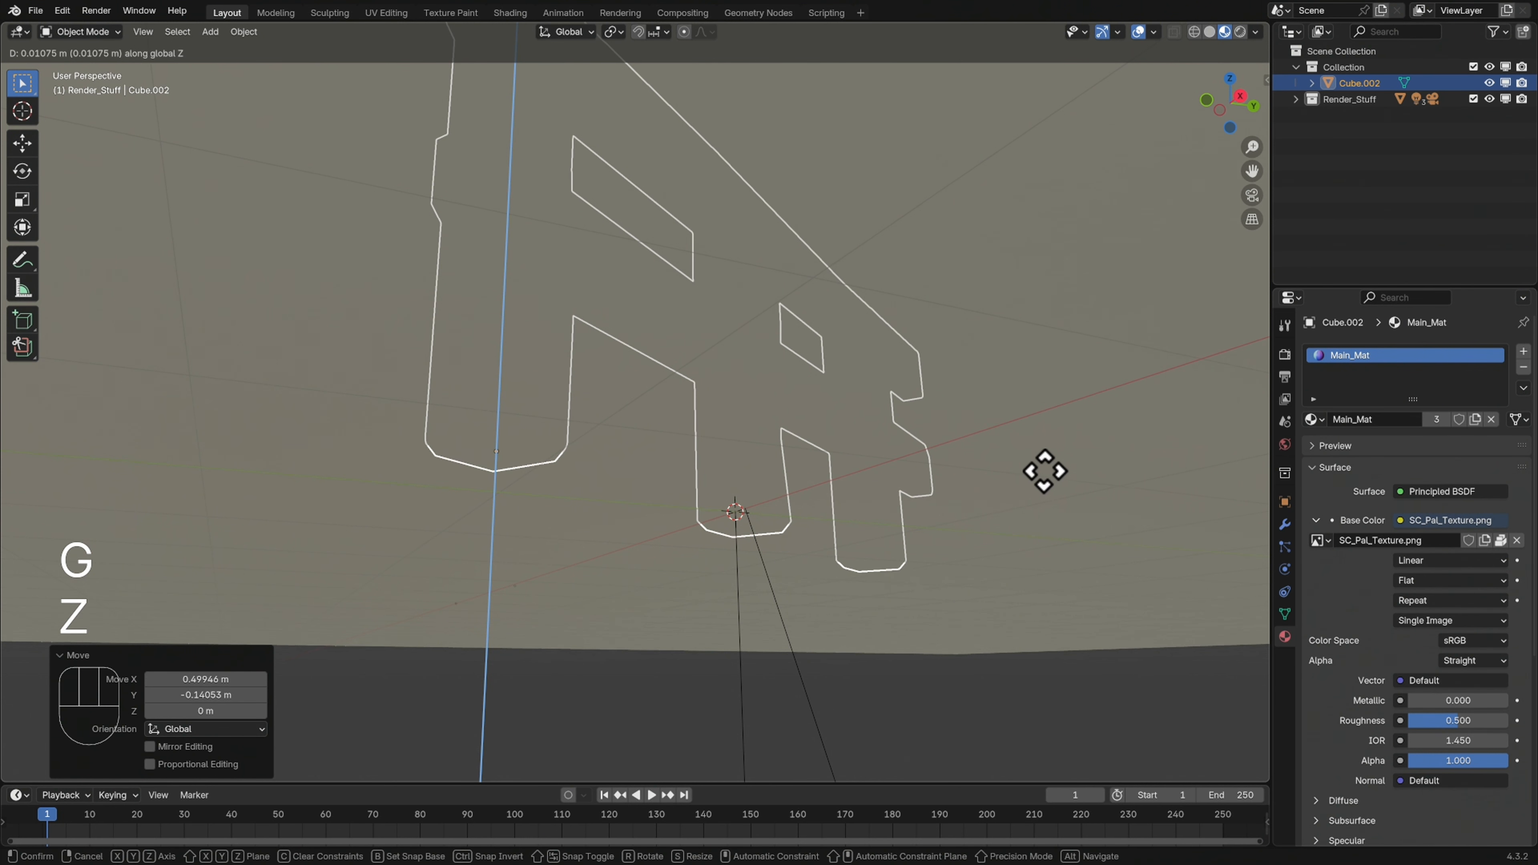
{"action": "left_click", "coordinate": [1046, 479]}
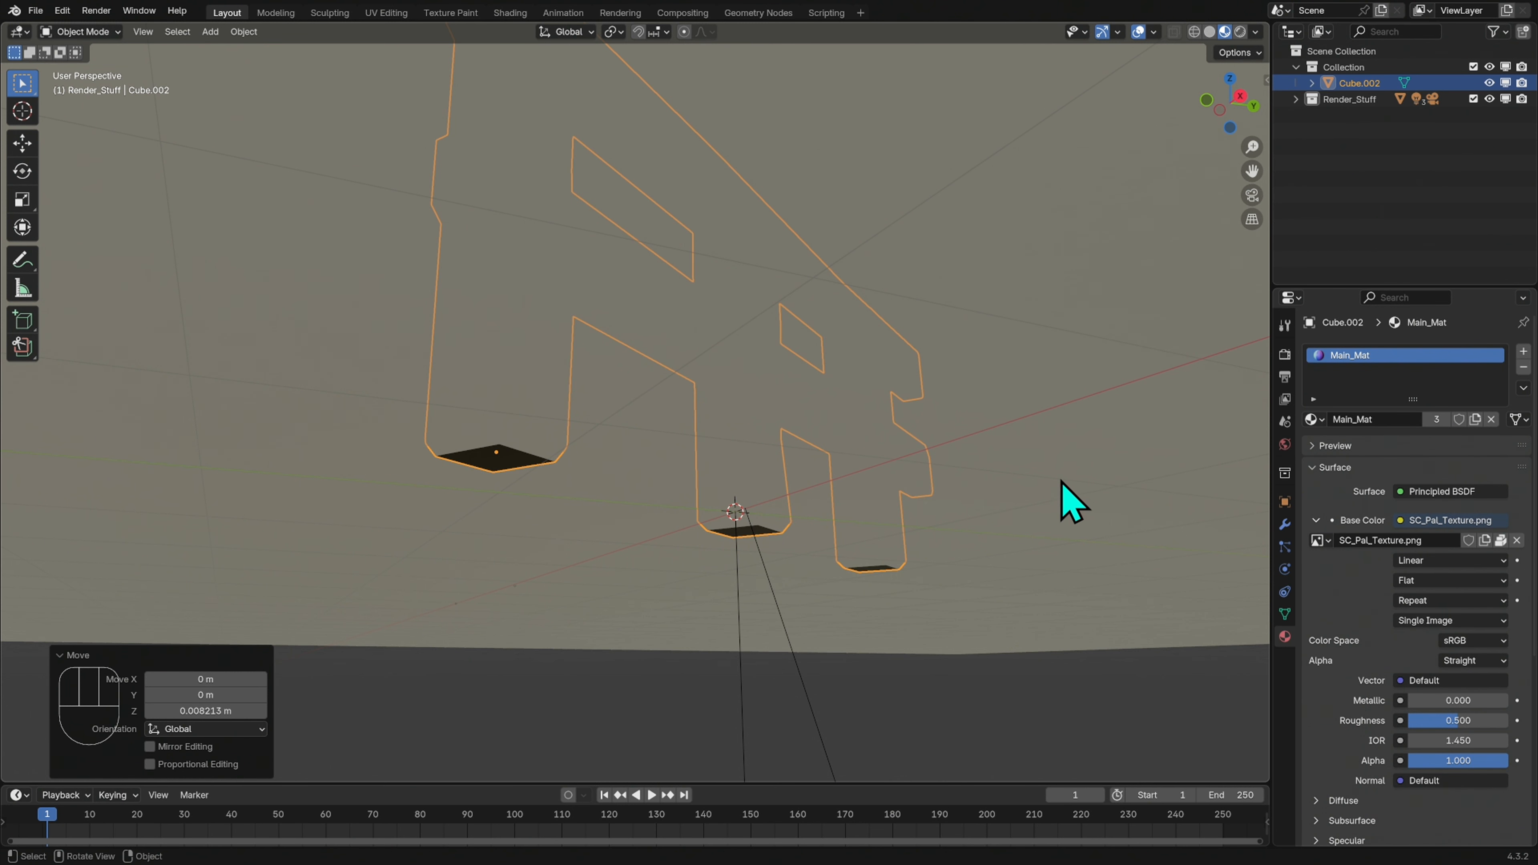
Render an image of the fence from the camera view and reposition the render window over the viewport
{"action": "left_click", "coordinate": [1252, 195]}
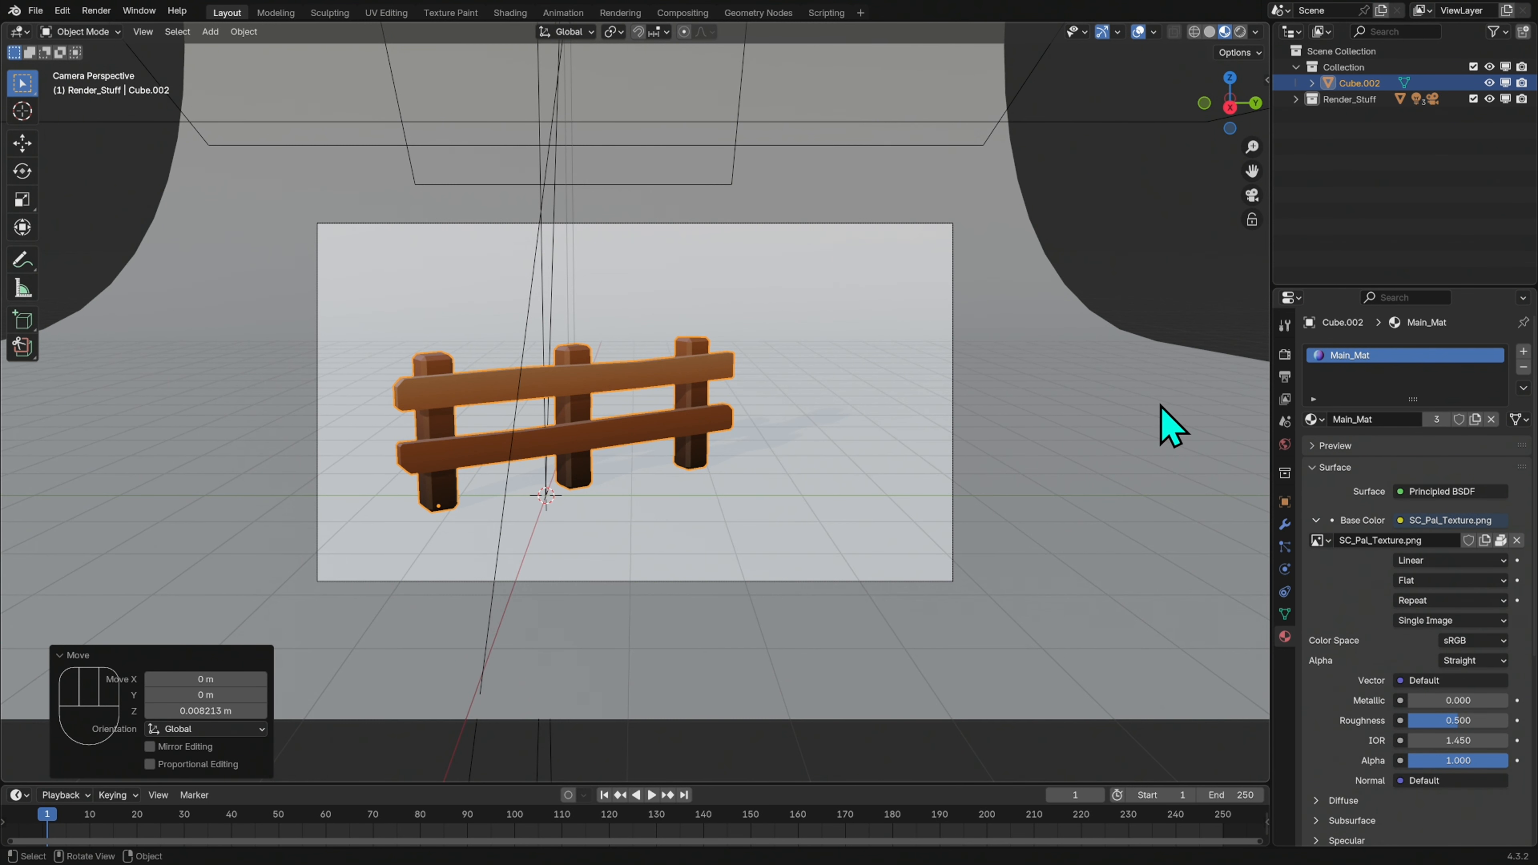
{"action": "left_click", "coordinate": [96, 11]}
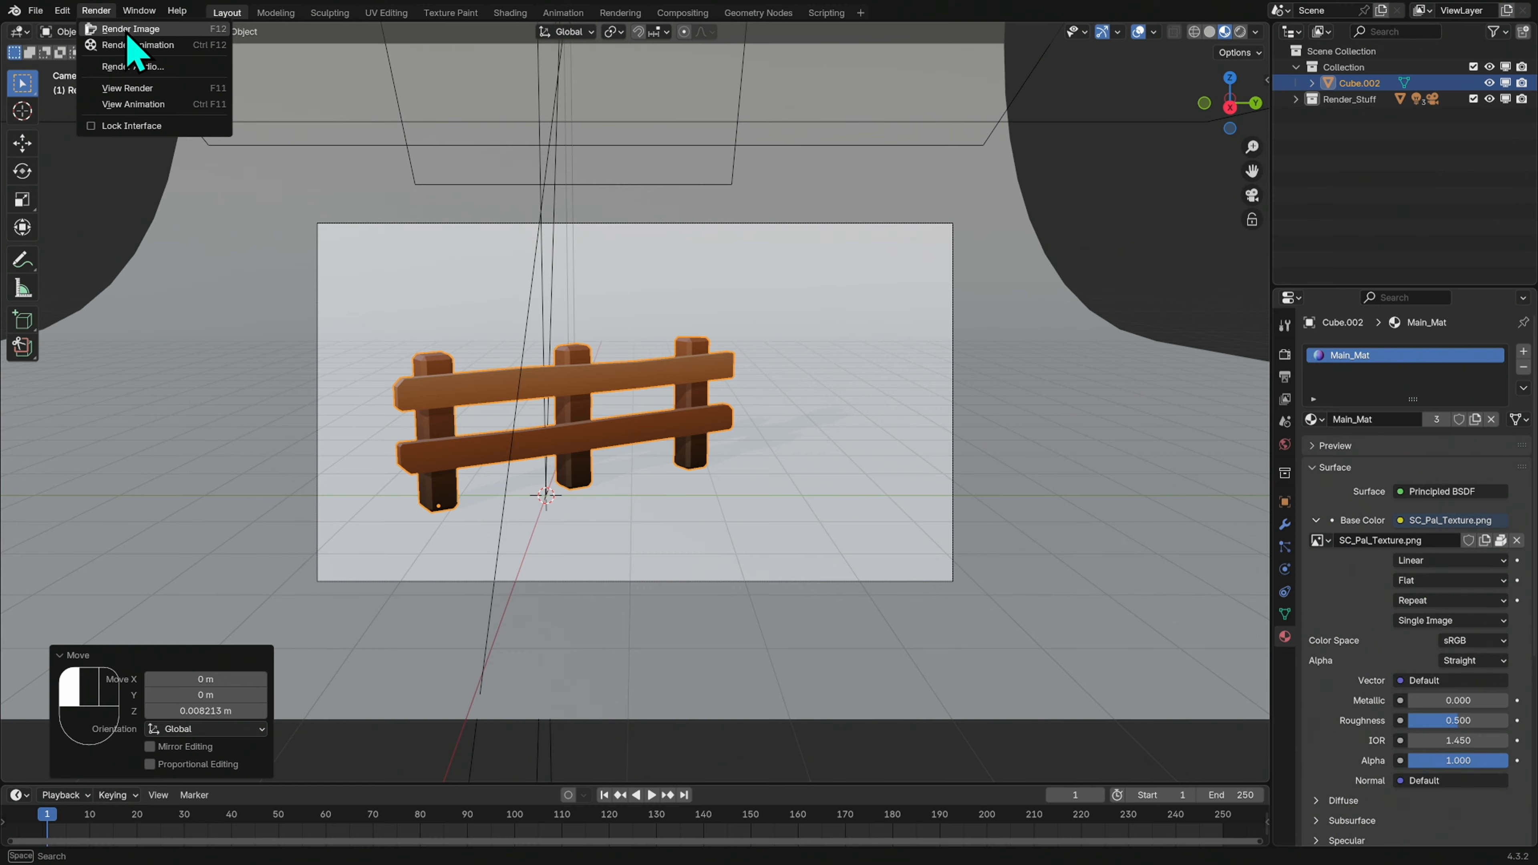
{"action": "left_click", "coordinate": [151, 30]}
{"action": "left_click_drag", "start_coordinate": [621, 16], "coordinate": [797, 141]}
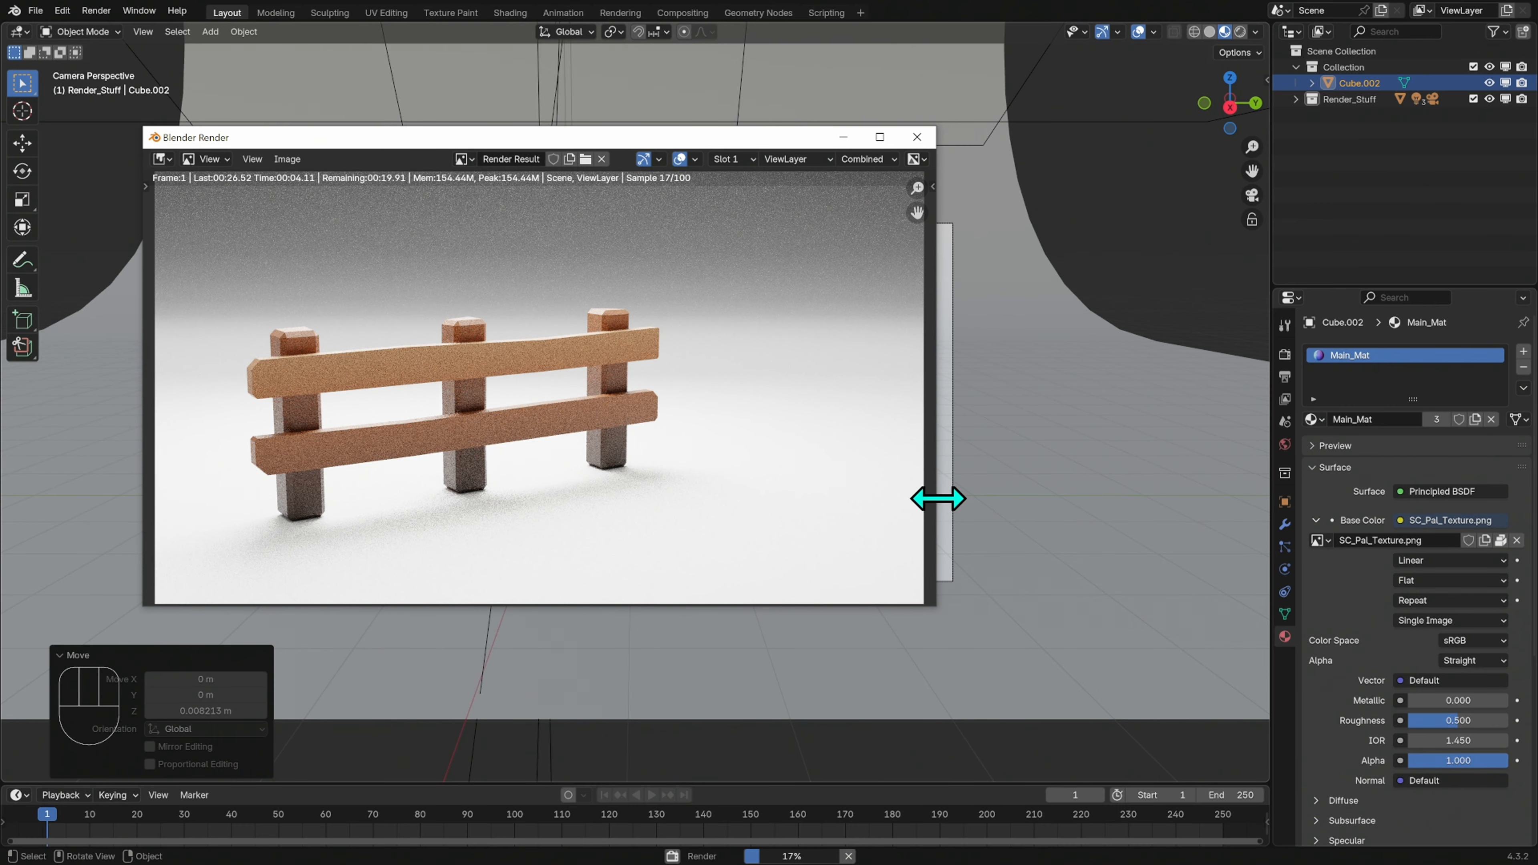